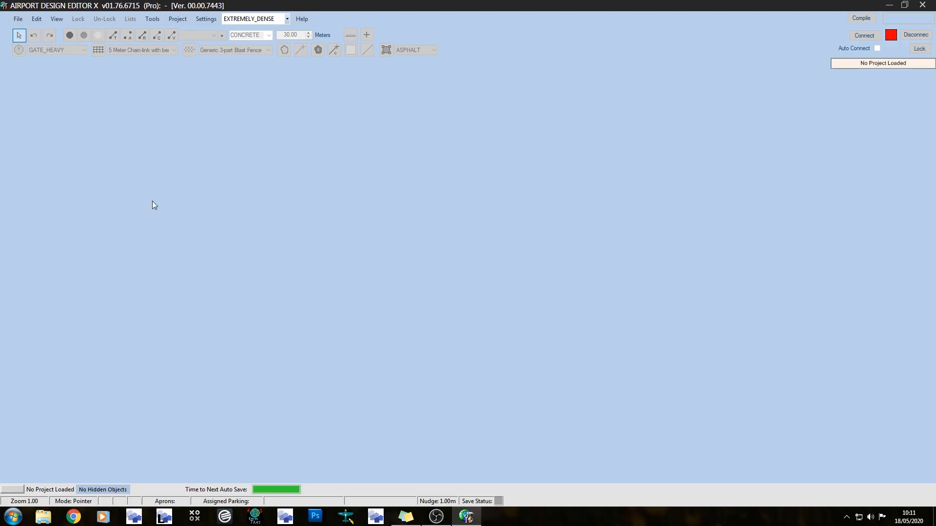
Open the Newcastle airport project EGNT_ADEX_SFC.ad4
left_click(18, 19)
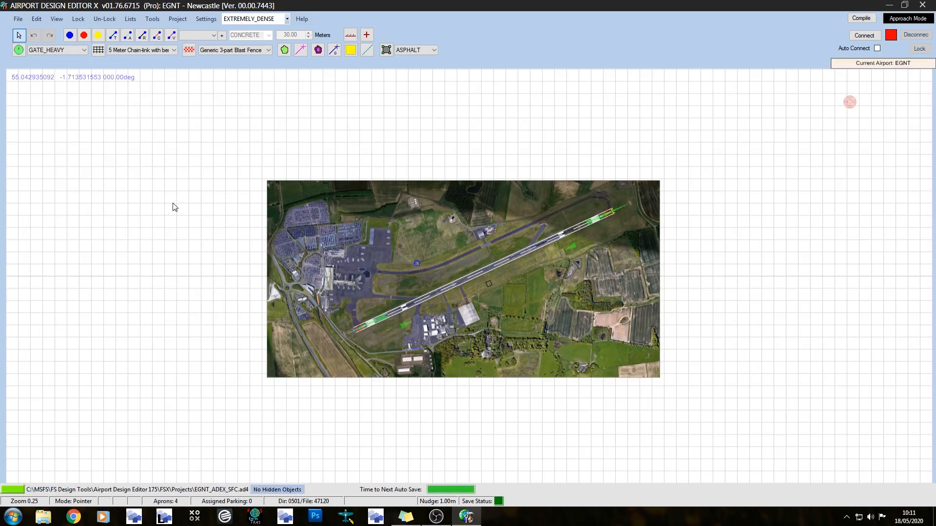
left_click(18, 19)
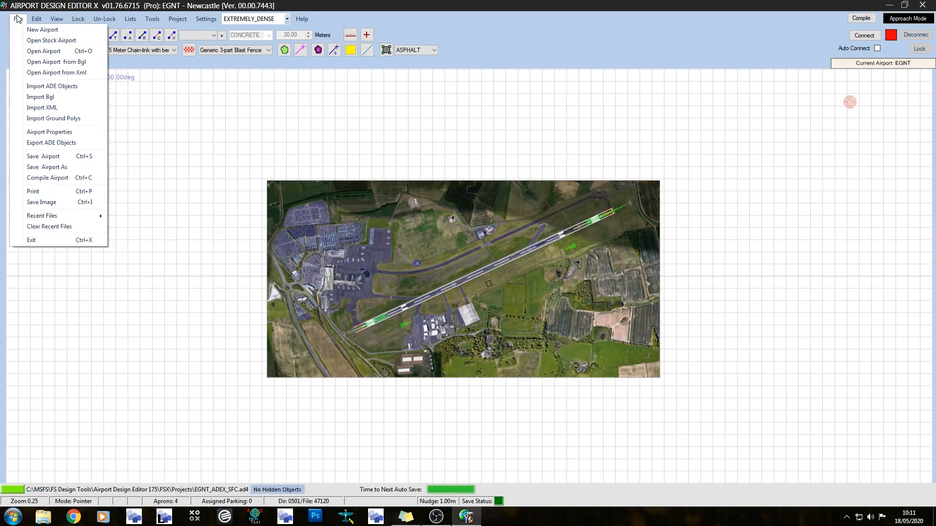
left_click(85, 41)
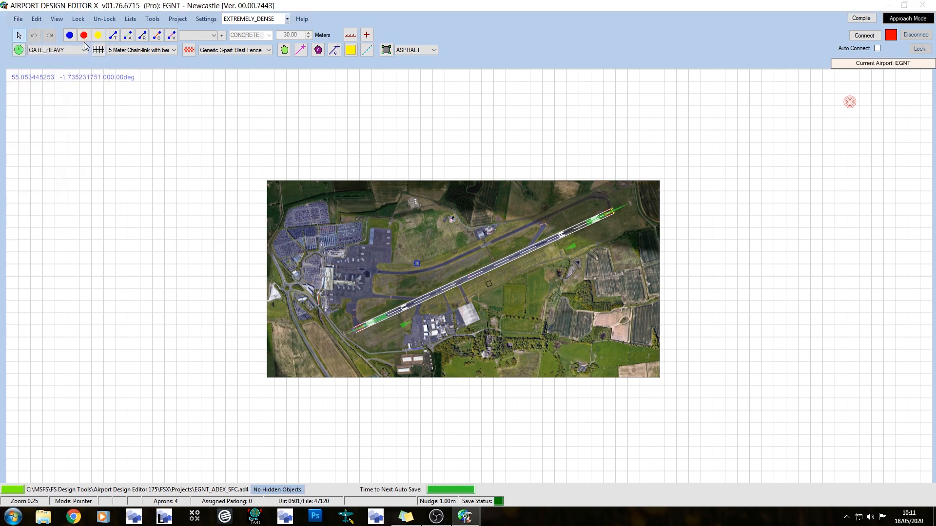
left_click(329, 145)
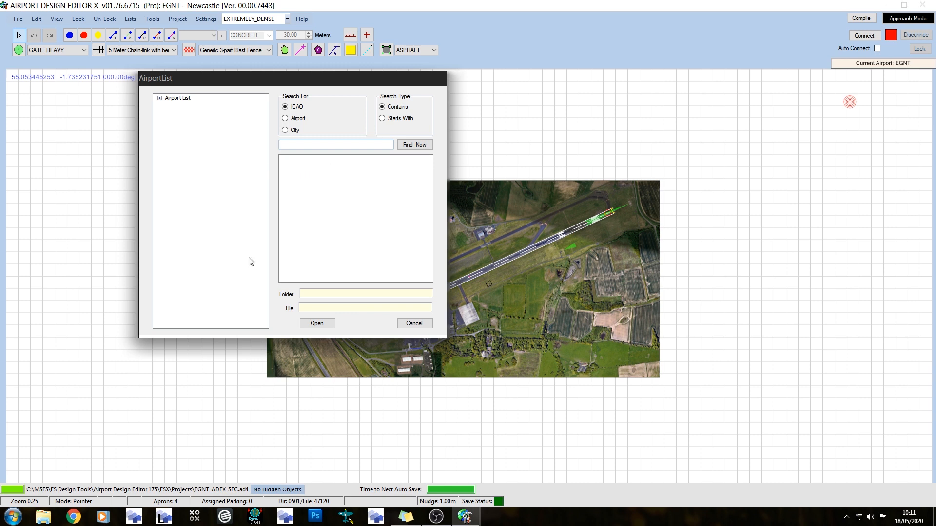
left_click(414, 324)
Launch FS Earth Tiles and maximize its window
scroll(497, 298, "up", 2)
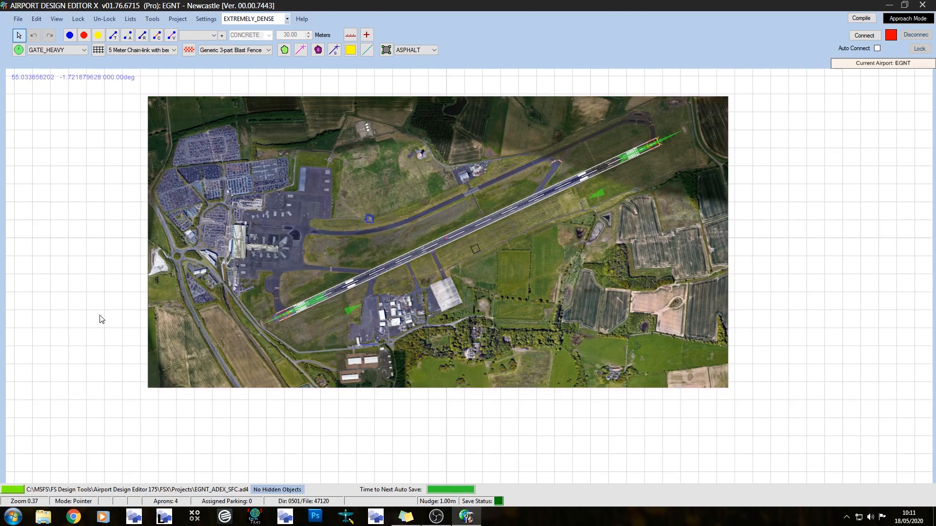
middle_click_drag(98, 284, 98, 330)
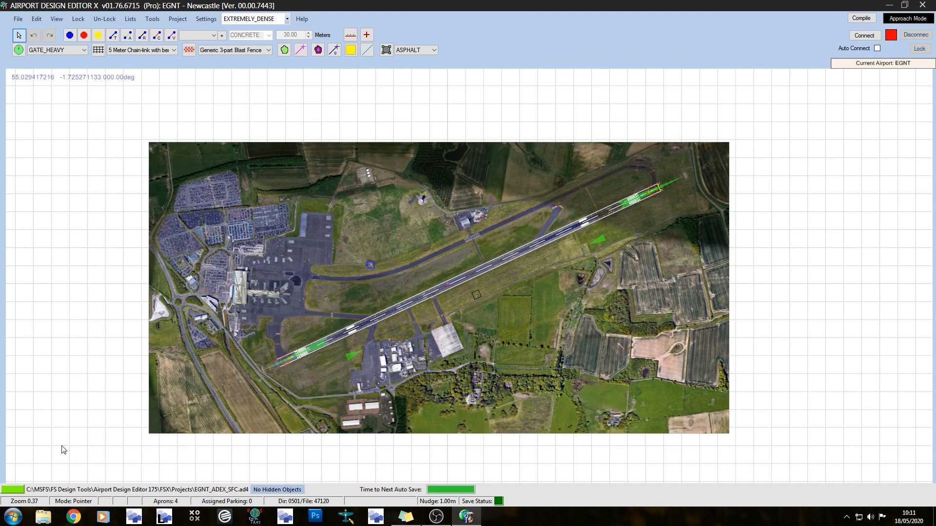
left_click(258, 517)
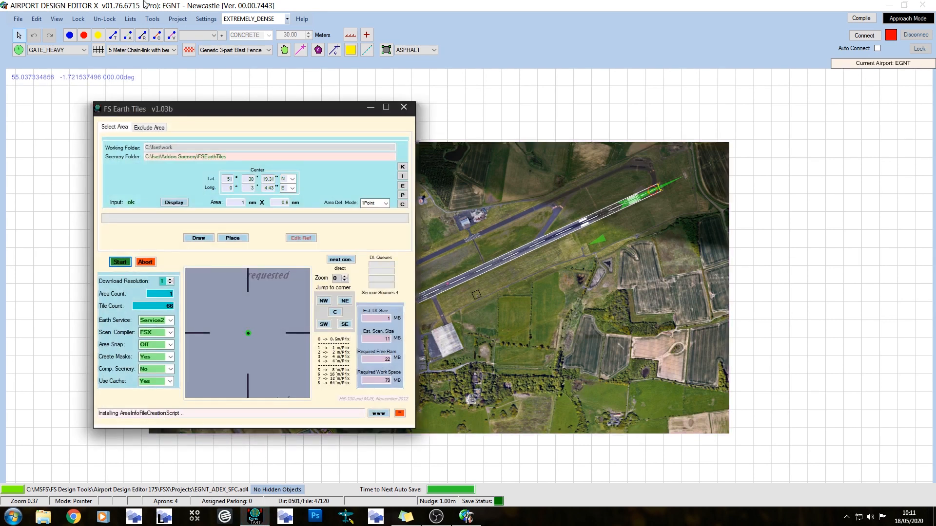
left_click(386, 107)
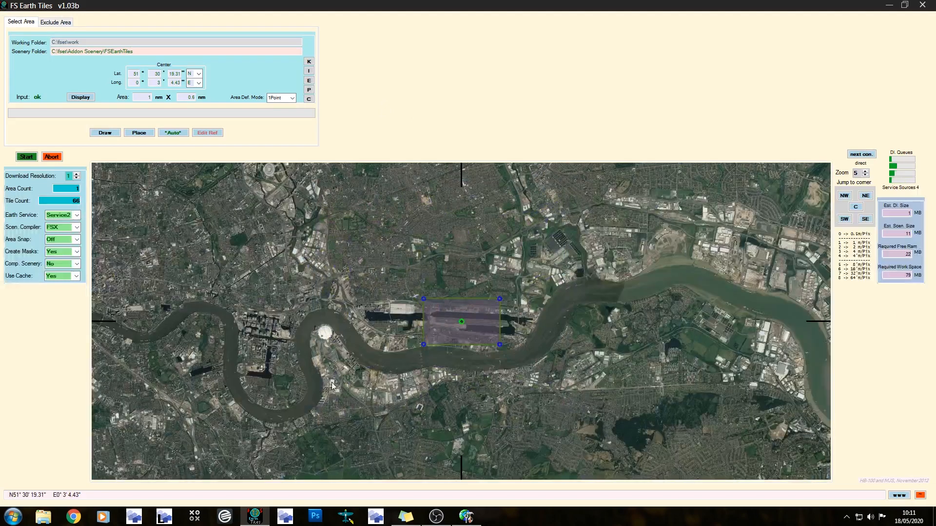
Find Luton airport on the satellite map and draw a download area around it, about 2.12 by 1.19 nm
left_click_drag(621, 219, 367, 409)
scroll(367, 409, "down", 1)
scroll(490, 279, "down", 1)
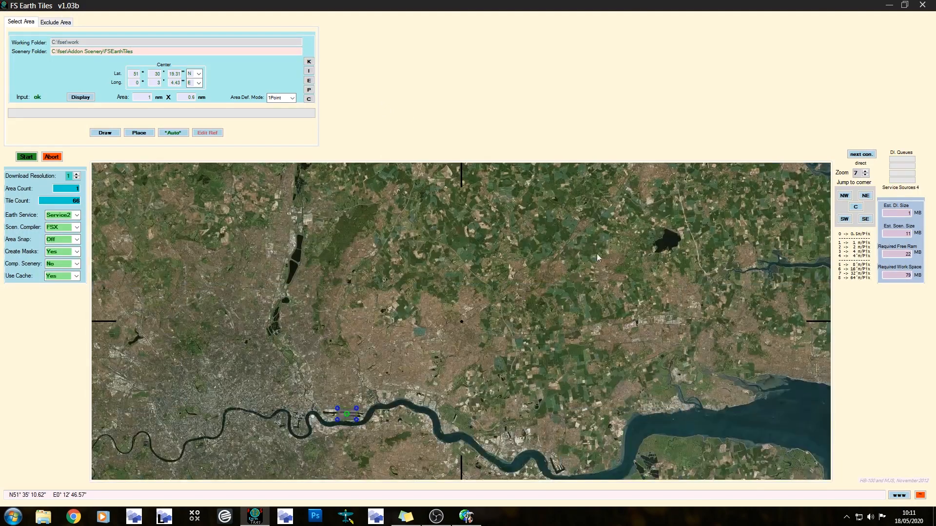
left_click_drag(364, 368, 322, 385)
left_click_drag(512, 214, 383, 370)
left_click_drag(596, 178, 347, 368)
scroll(347, 367, "down", 3)
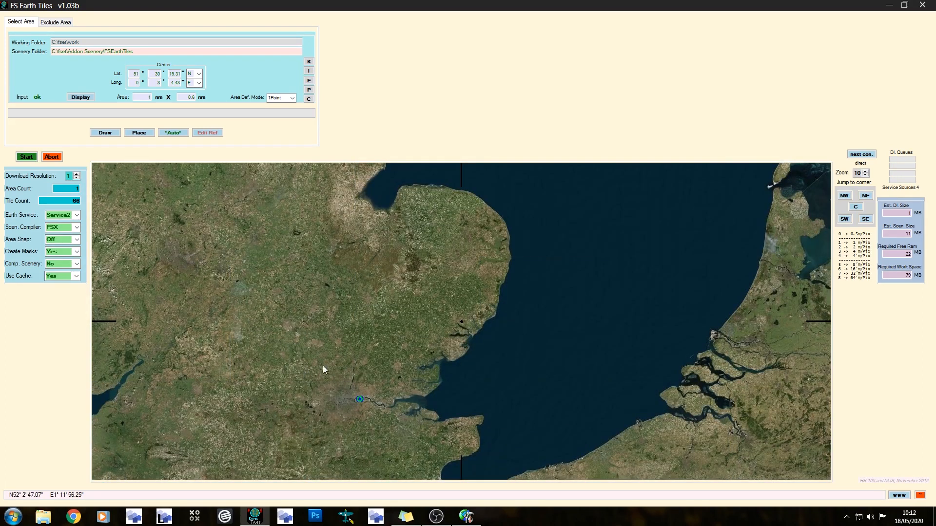
left_click_drag(348, 349, 478, 323)
scroll(485, 319, "up", 3)
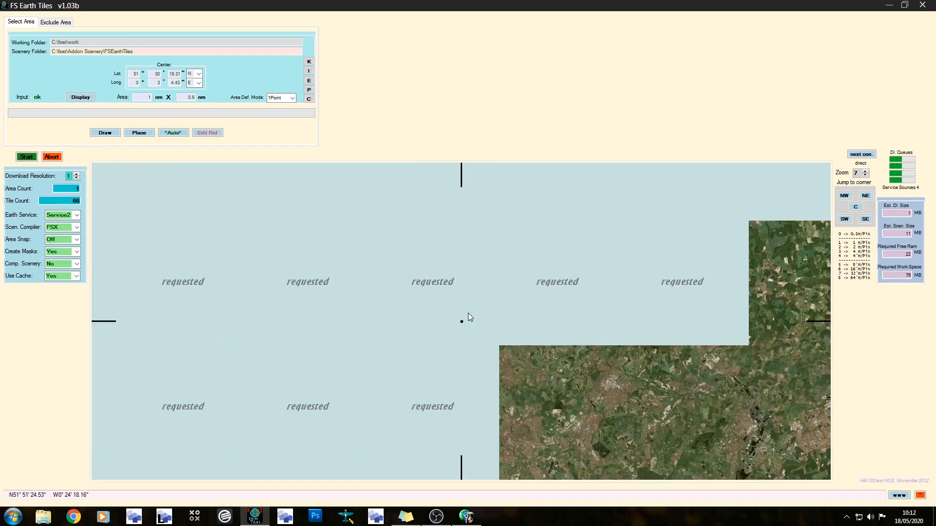
scroll(491, 337, "up", 1)
left_click_drag(502, 336, 454, 362)
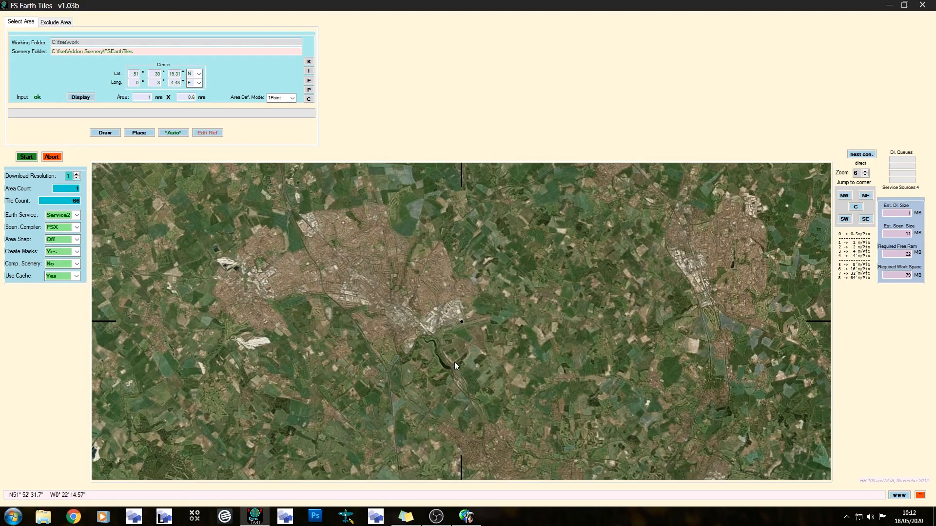
scroll(445, 356, "up", 2)
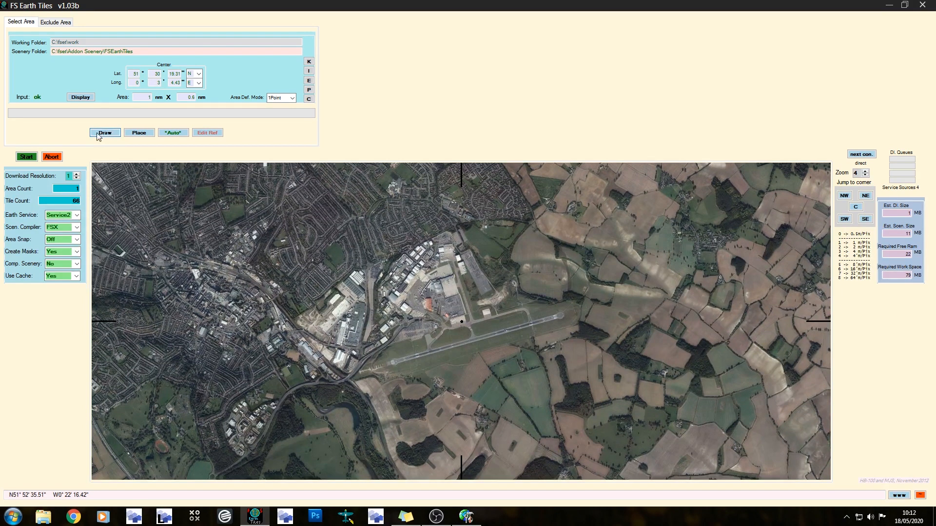
left_click(105, 133)
mouse_move(305, 225)
left_mouse_down()
mouse_move(591, 418)
mouse_move(628, 406)
left_mouse_up()
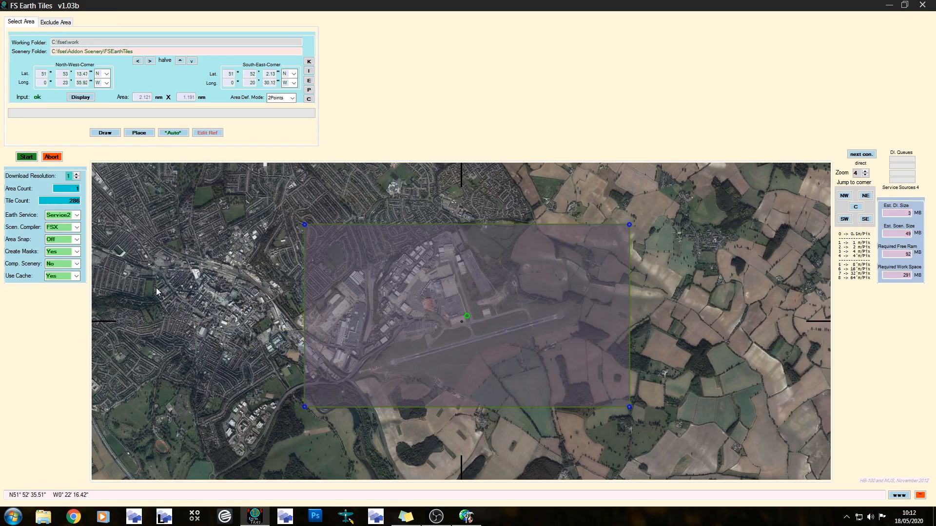
Turn off mask creation, and set the working folder to C:\fset\work\luton1 and the scenery folder to C:\fset\Addon Scenery\FSEarthTiles\luton1
left_click(76, 252)
left_click(61, 275)
scroll(76, 254, "down", 1)
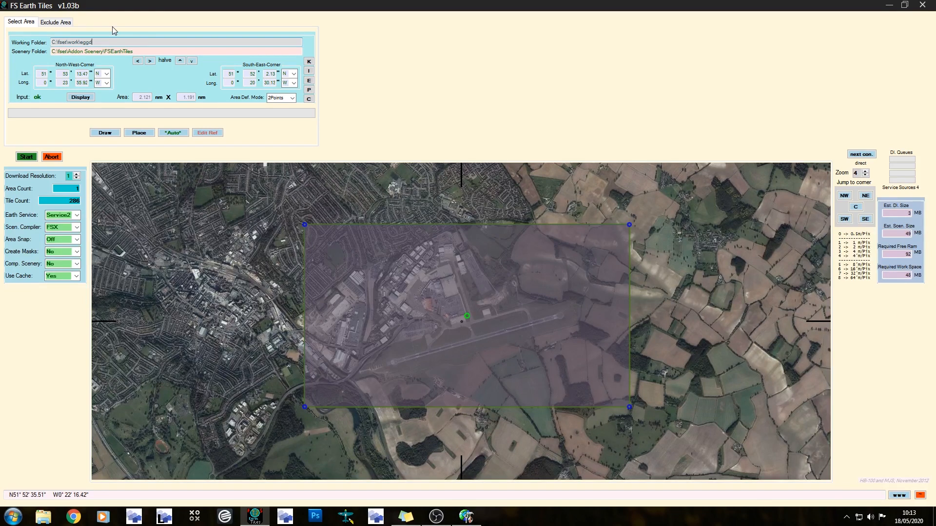
type("lur")
left_click(139, 52)
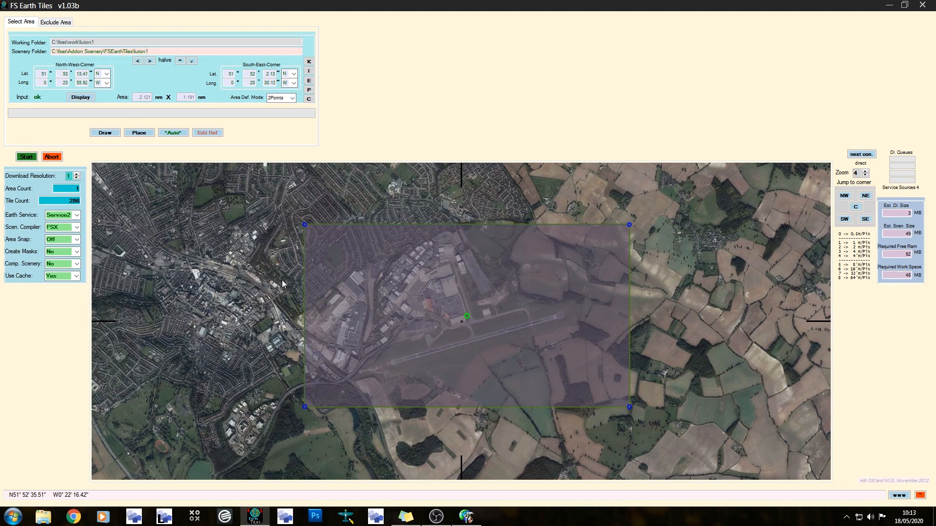
Download the Luton area imagery without clearing the cache, and close FS Earth Tiles
left_click(26, 156)
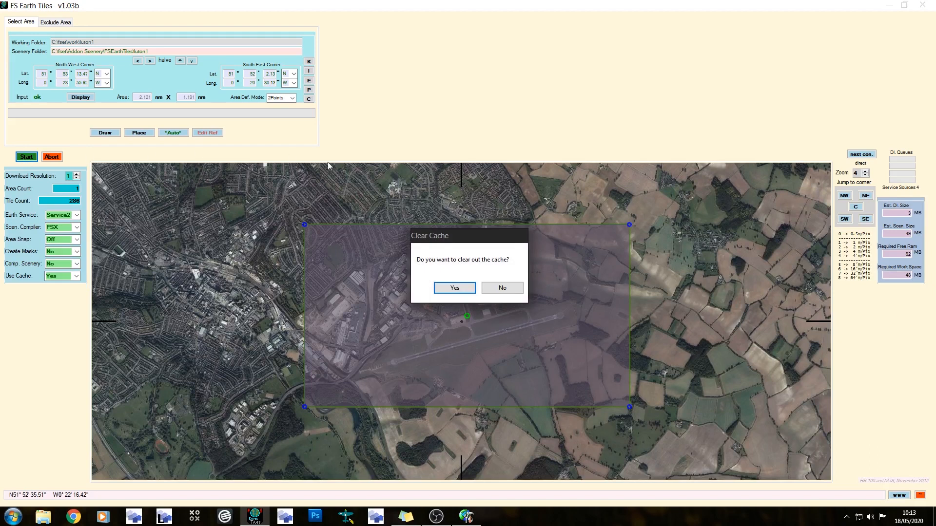
left_click(506, 291)
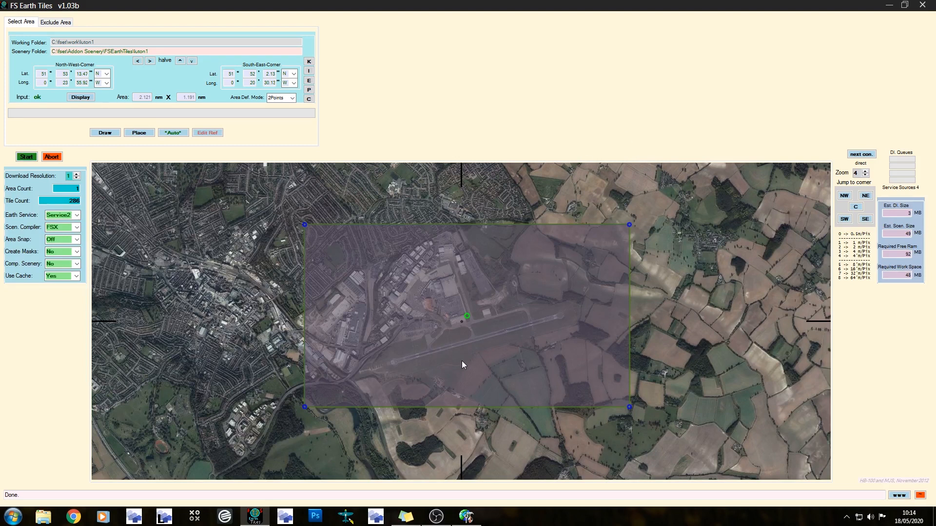
scroll(462, 362, "down", 3)
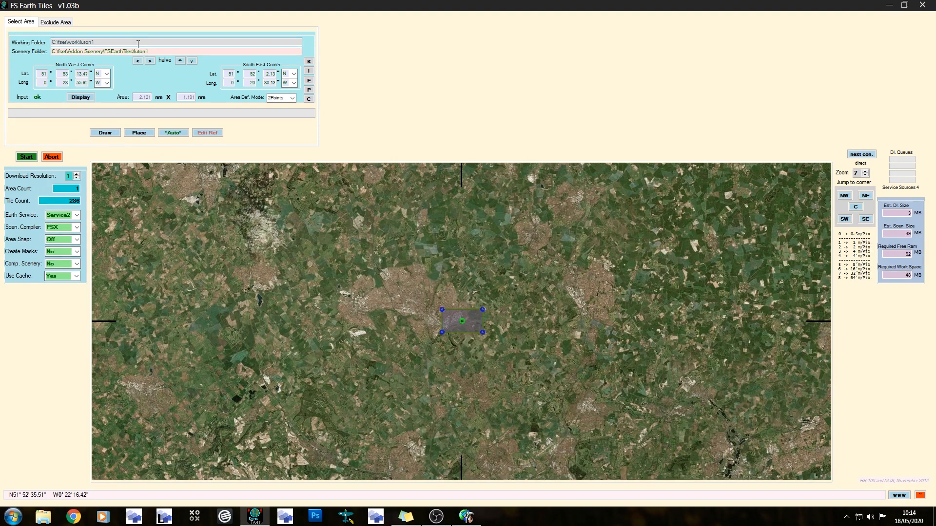
left_click(925, 6)
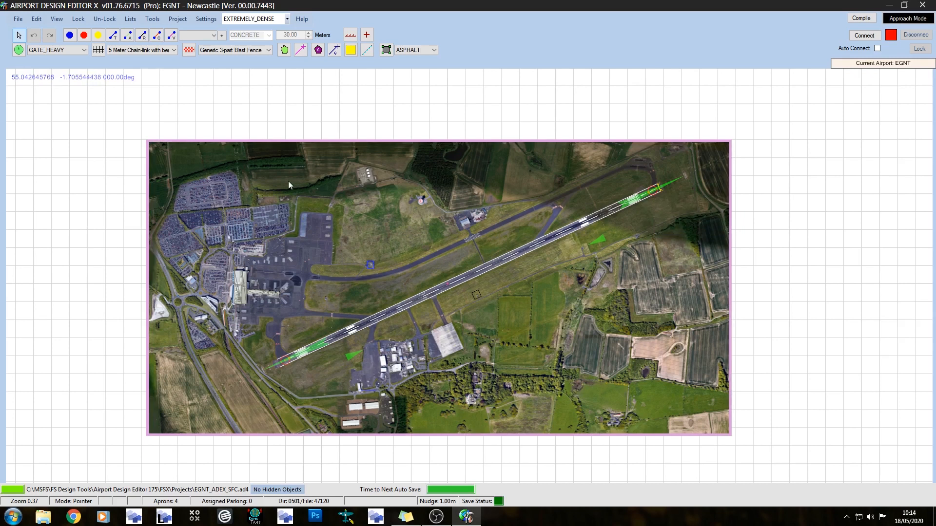
Load Area_Lp1_SnapOff_N055024046_N055014805_W001430355_W001400187.bmp from the egnt folder as a new background image, accepting its large size, and enable corner coordinate entry
right_click(69, 196)
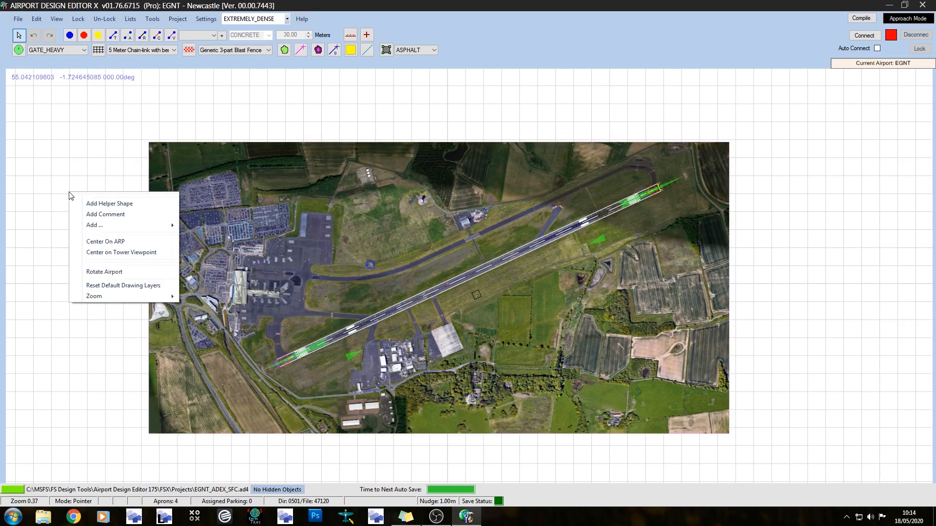
mouse_move(128, 227)
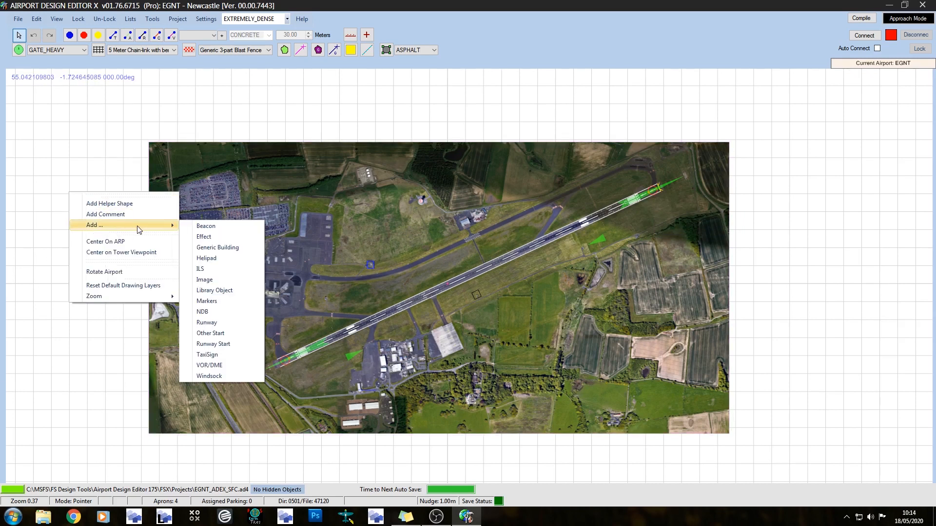
left_click(218, 282)
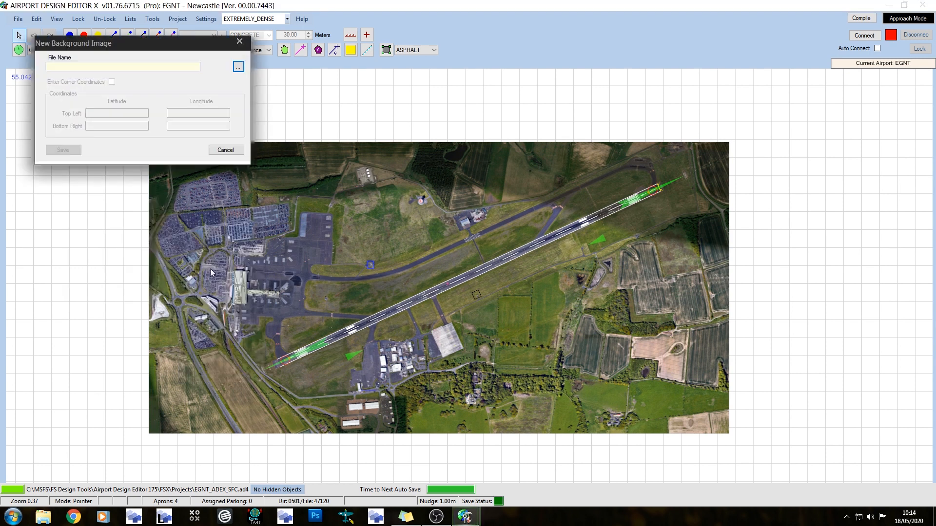
left_click(238, 66)
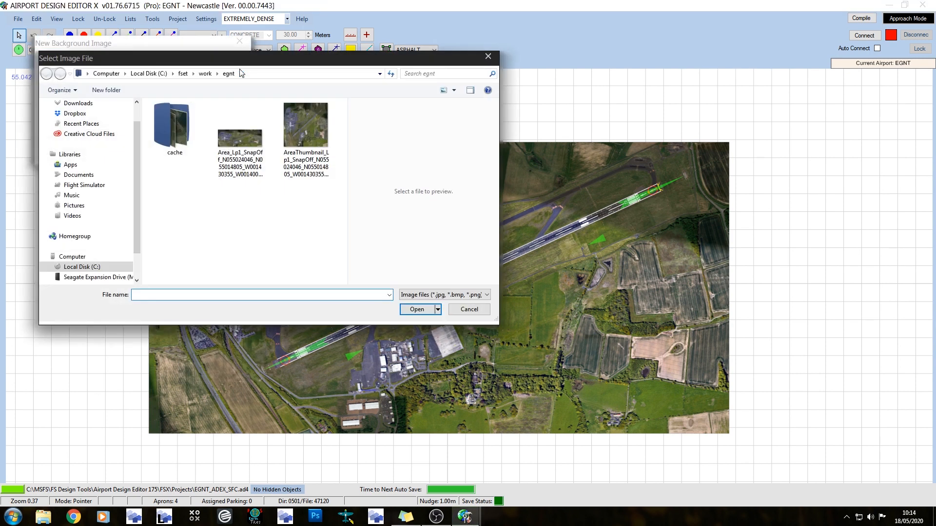
left_click(229, 134)
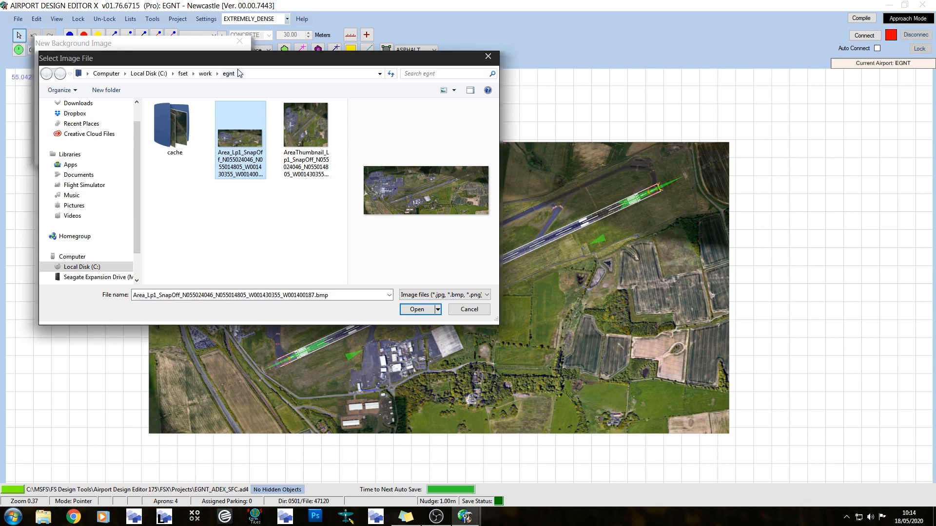
left_click_drag(237, 62, 293, 126)
double_click(291, 211)
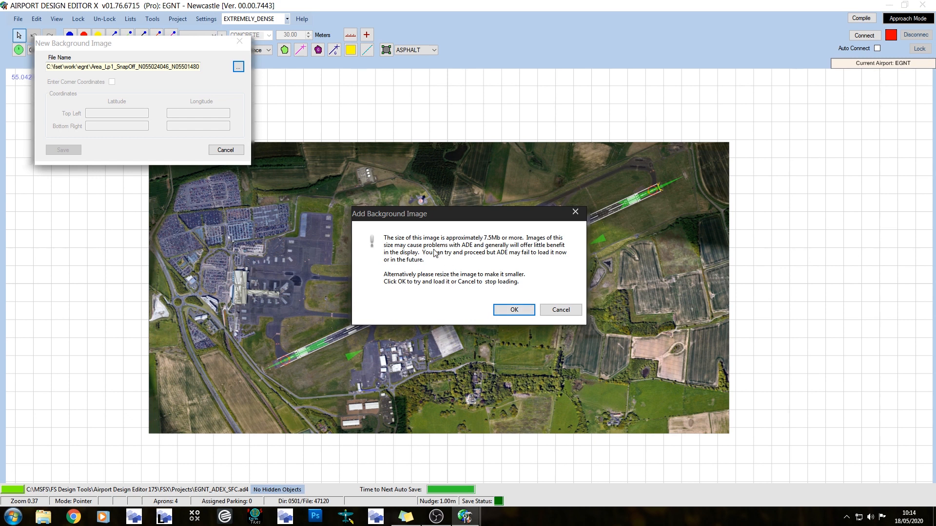
left_click(514, 310)
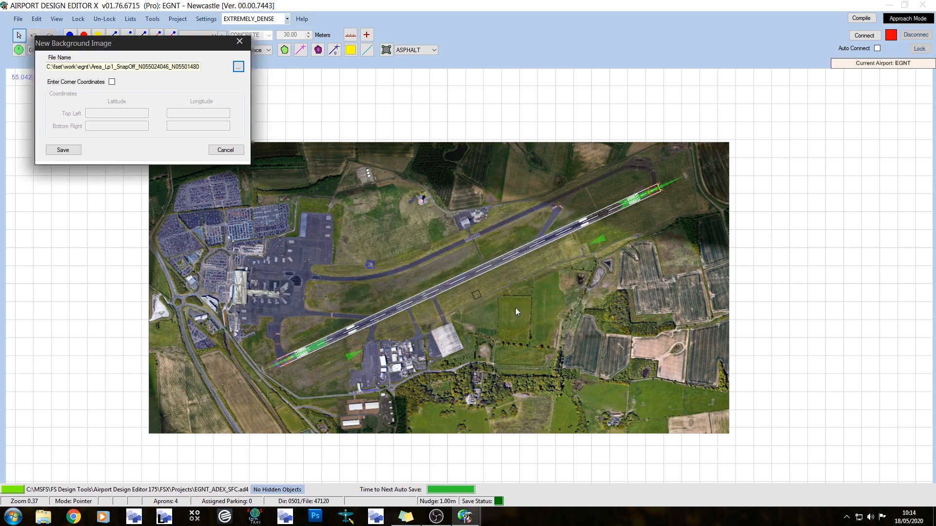
left_click(112, 82)
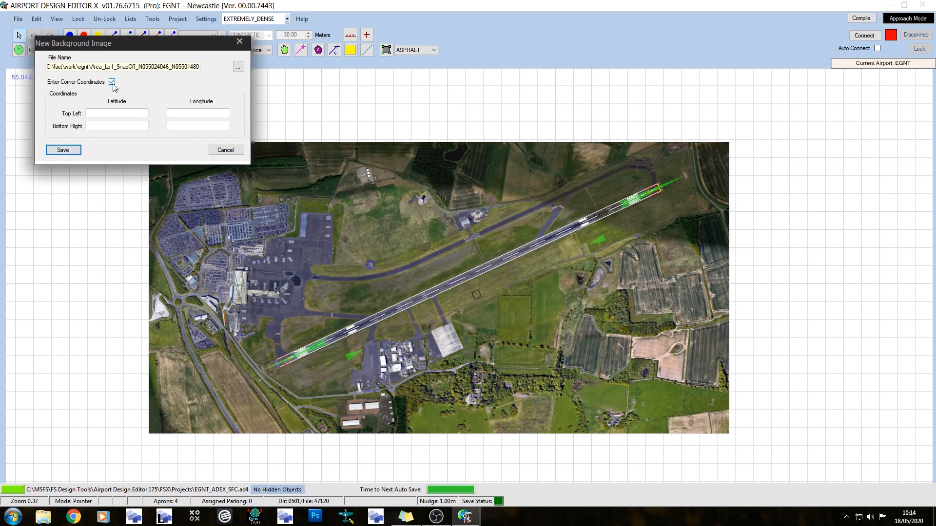
Open the AreaFSInfo .inf file from C:\fset\work\egnt in Notepad beside the background image dialog to read the corner coordinates
left_click(43, 516)
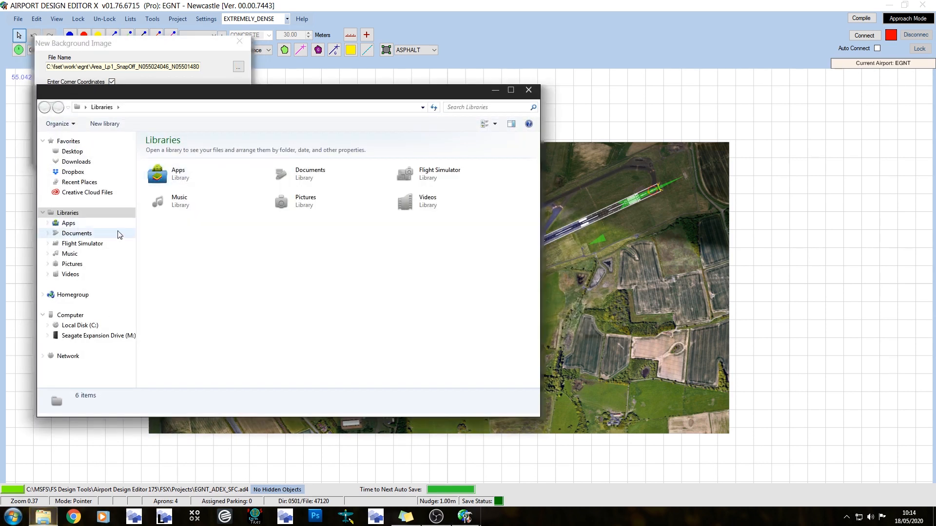
left_click(75, 325)
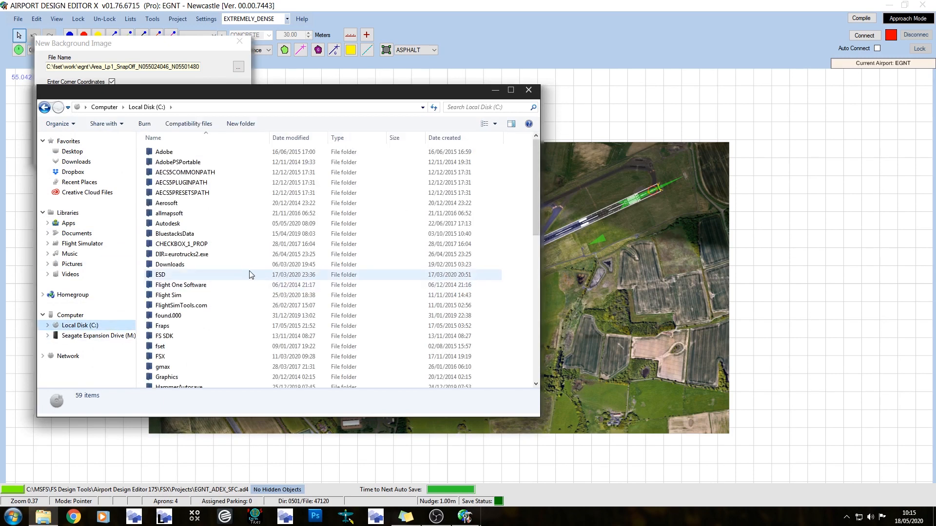
double_click(172, 346)
double_click(179, 193)
left_click(178, 212)
left_click(178, 205)
double_click(177, 204)
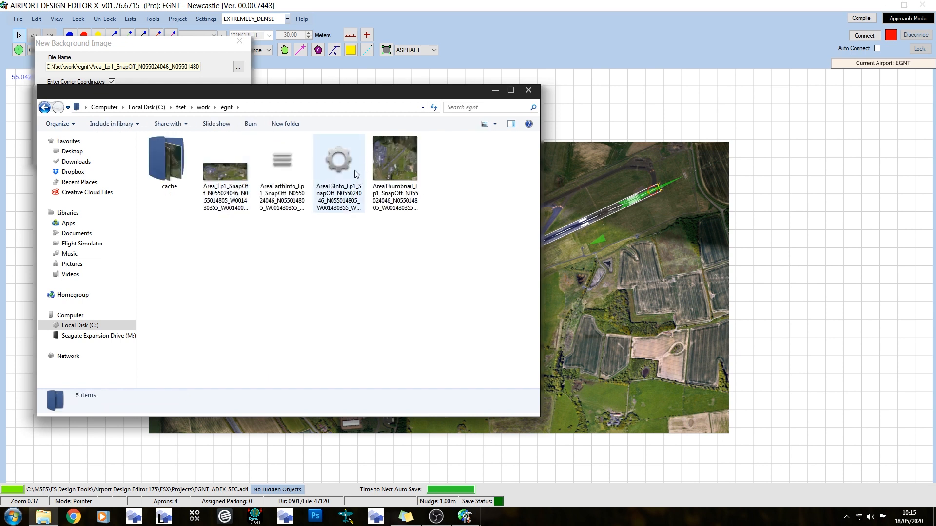
double_click(341, 170)
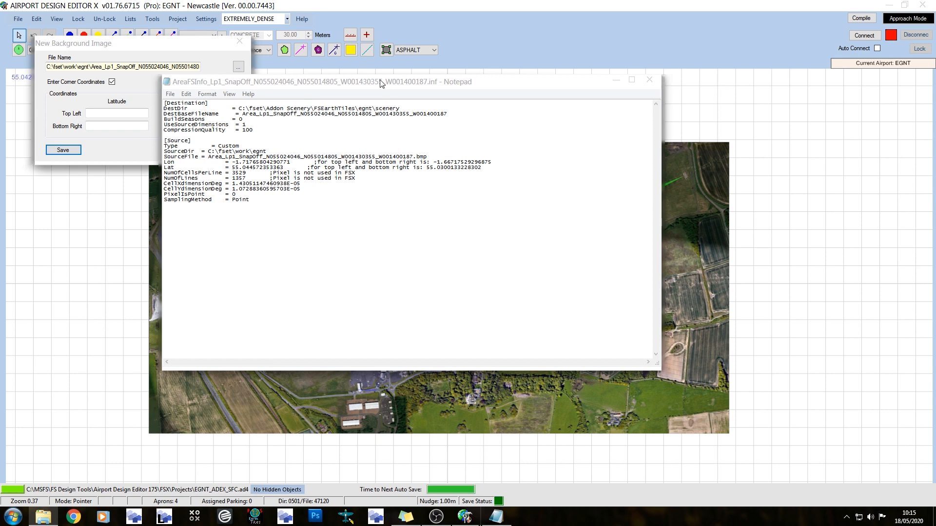
left_click_drag(375, 84, 612, 76)
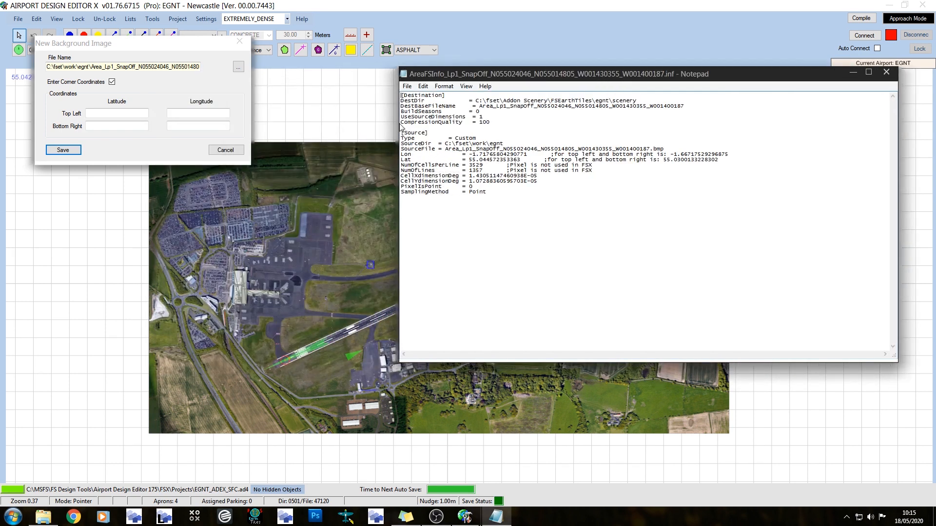
Try out the top-left and bottom-right latitude fields, and discard the new background image
left_click(112, 113)
left_click(108, 125)
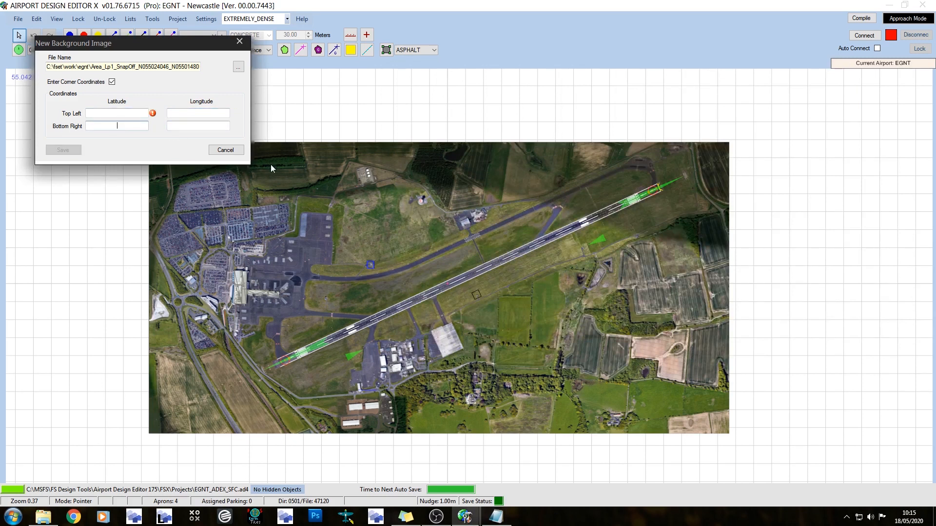
left_click(226, 150)
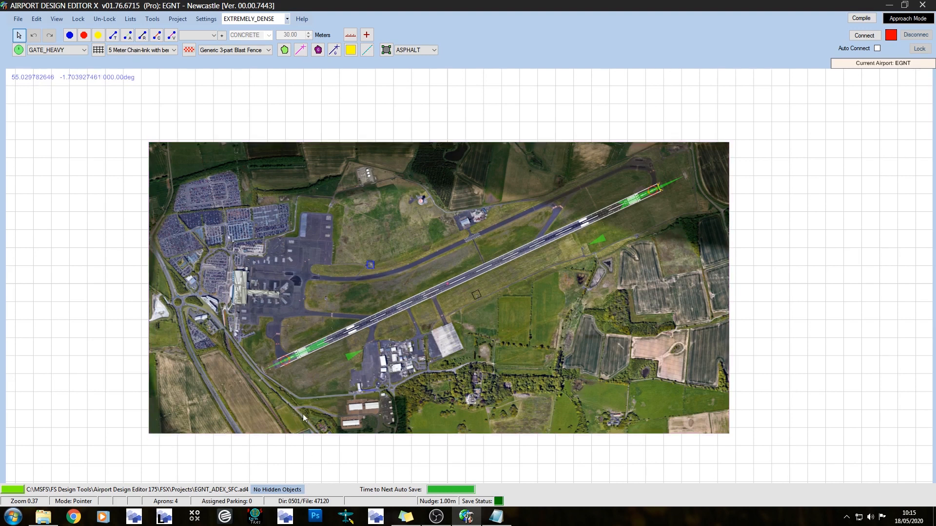
Delete the EGNTBui1 library object at the airport terminal
scroll(299, 382, "up", 3)
scroll(300, 383, "up", 4)
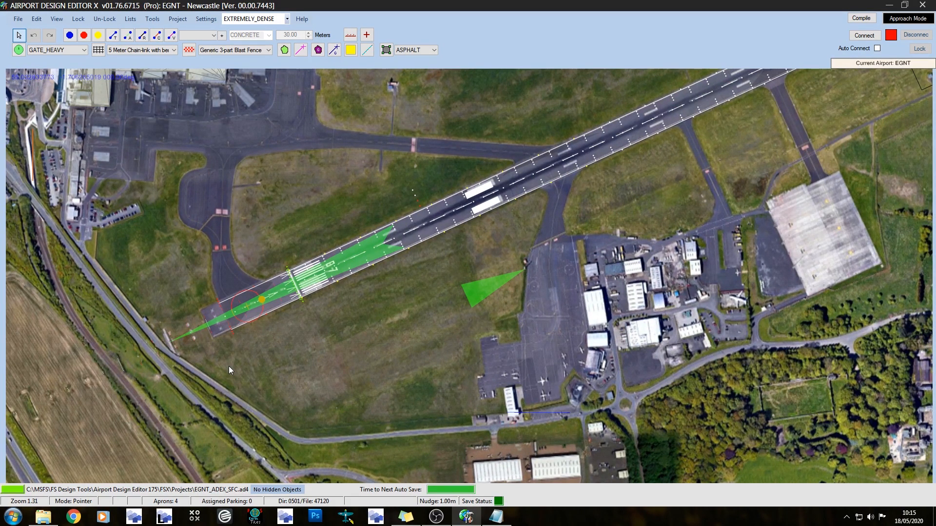
left_click_drag(491, 79, 460, 235)
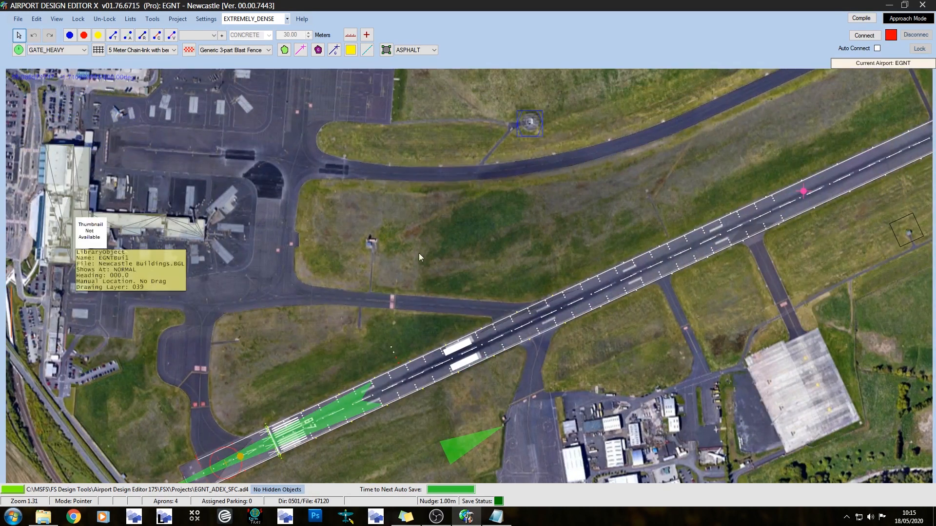
left_click(68, 218)
key("Delete")
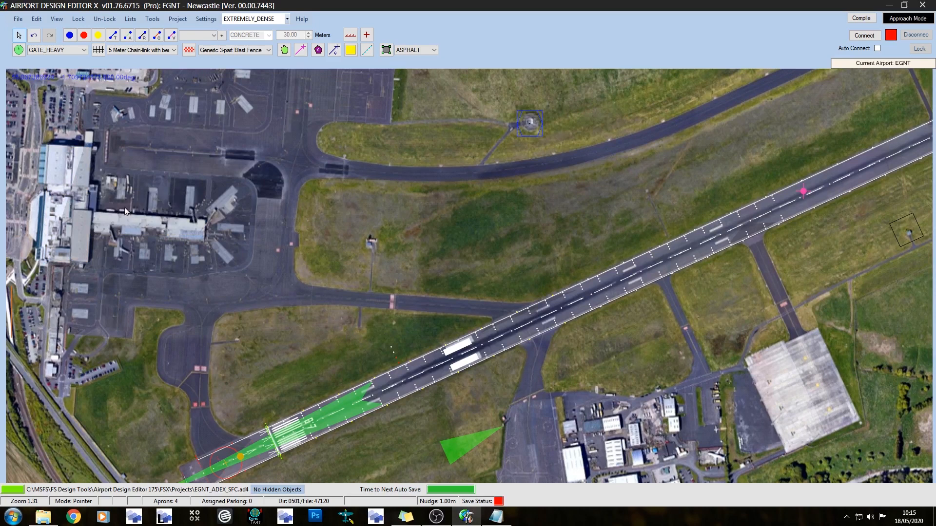
Examine the car parks, aprons, taxiways and runway on the satellite background image across the airfield
left_click_drag(481, 101, 580, 369)
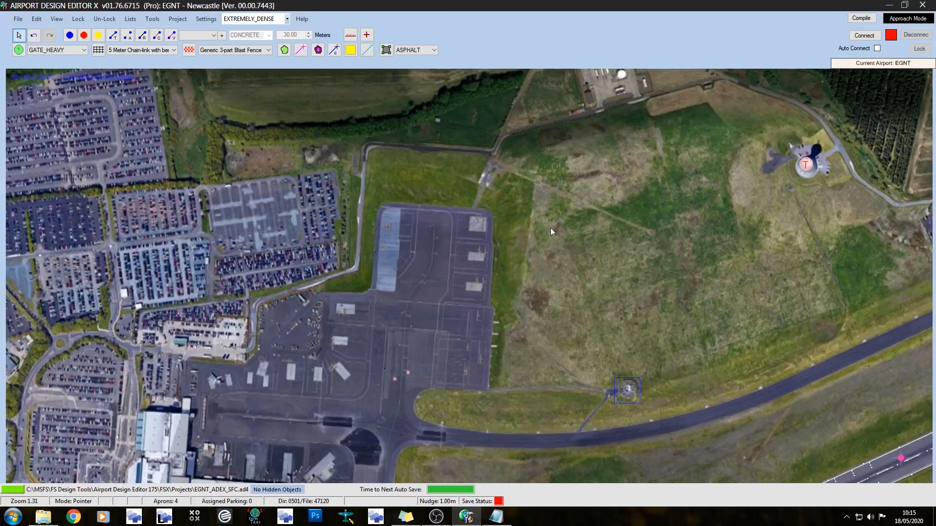
scroll(569, 186, "down", 2)
left_click_drag(654, 246, 557, 222)
left_click_drag(513, 244, 479, 237)
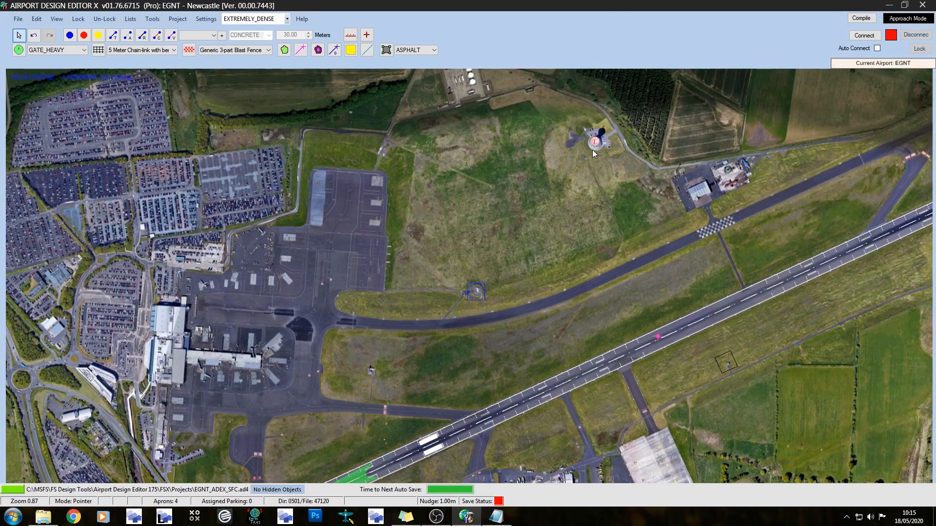
left_click_drag(588, 255, 256, 192)
left_click_drag(664, 261, 861, 306)
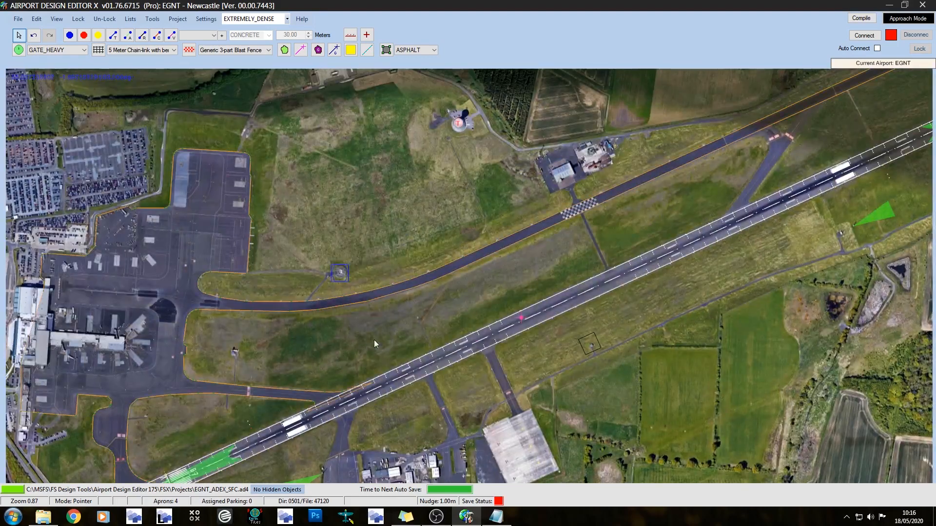
scroll(404, 215, "down", 2)
left_click_drag(704, 423, 711, 361)
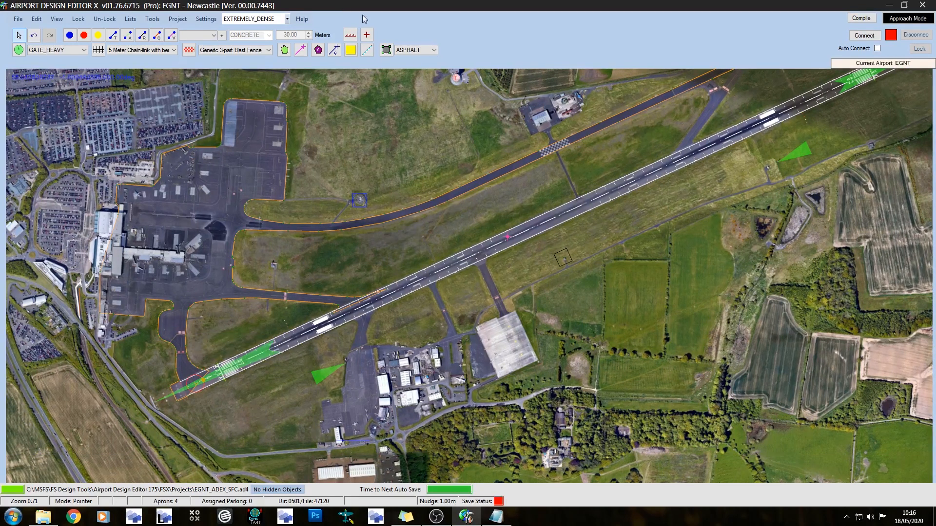
left_click_drag(347, 366, 352, 327)
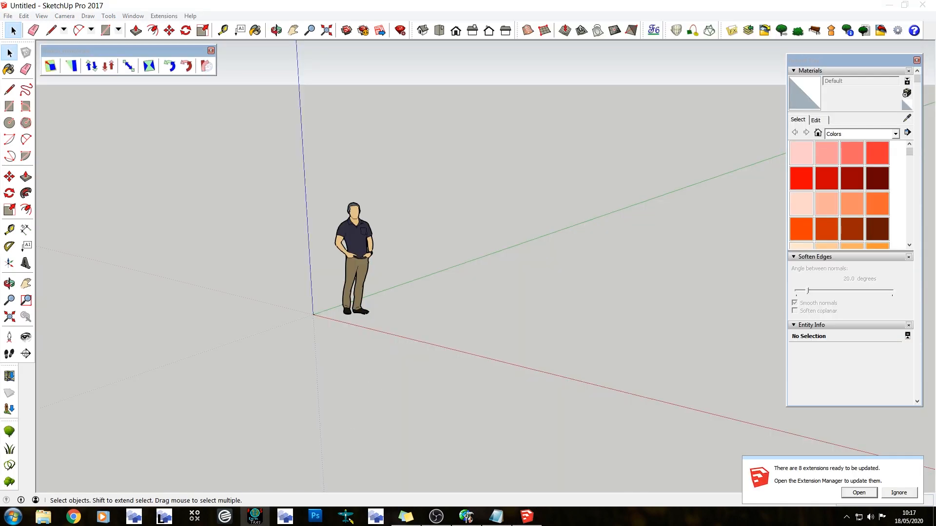
Switch to Airport Design Editor and open the satellite background image's properties to read its width and height in meters
left_click(467, 516)
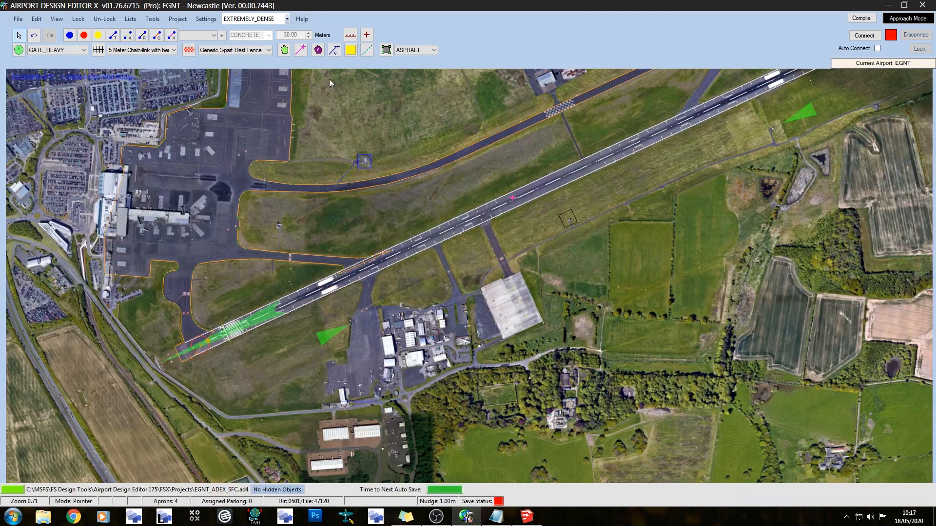
left_click(364, 112)
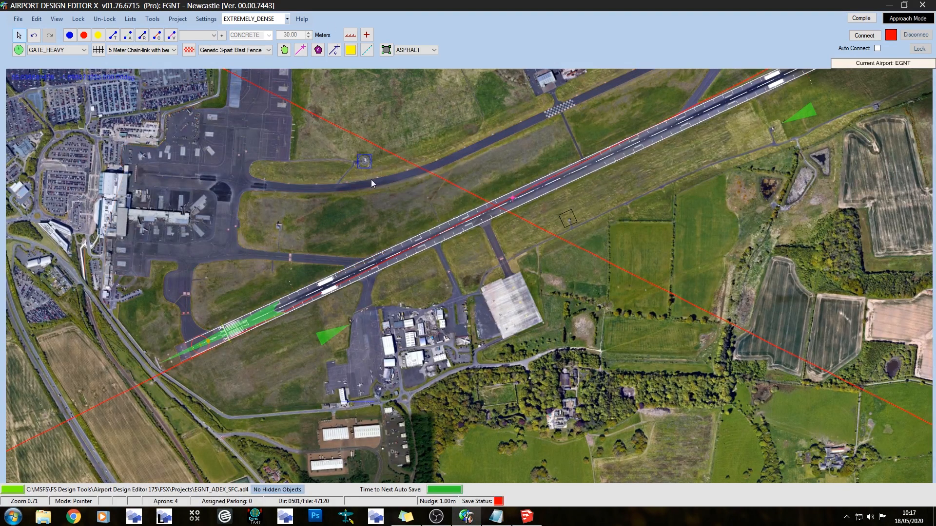
double_click(368, 164)
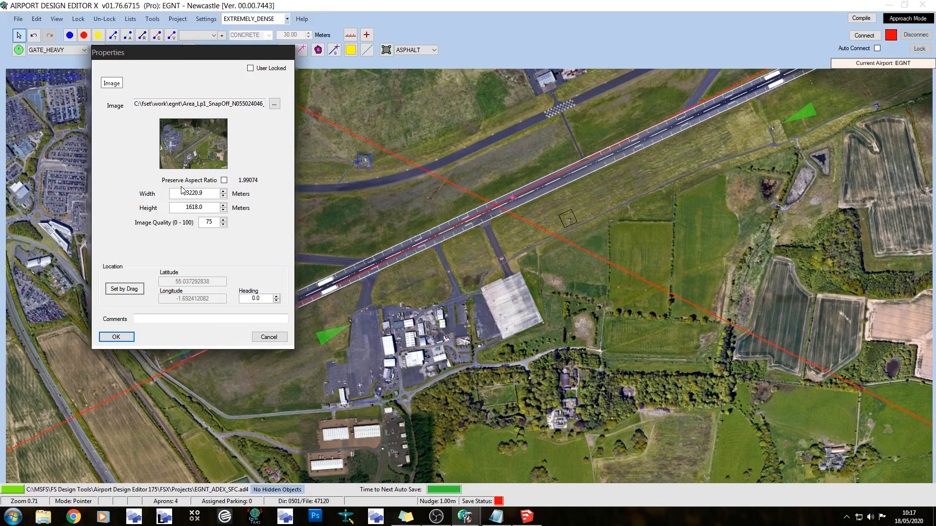
left_click(214, 210)
left_click_drag(258, 57, 0, 97)
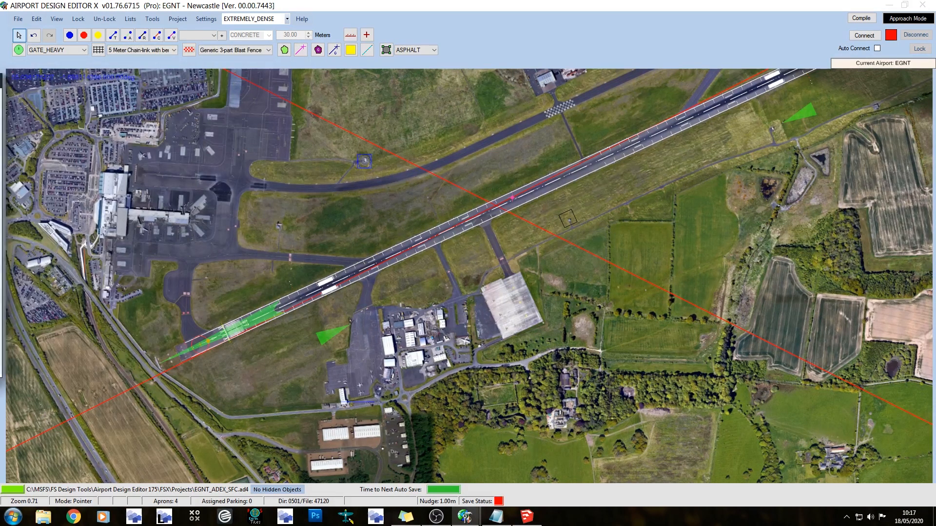
Switch to SketchUp and draw a ground rectangle of 3220.9 by 1618.0 m starting at the origin
left_click(539, 520)
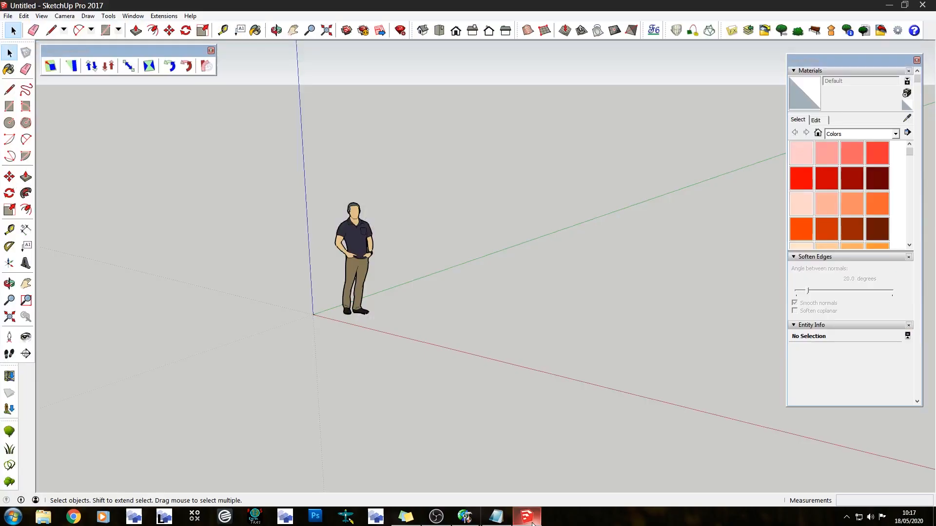
left_click(103, 31)
middle_click_drag(403, 242, 487, 367)
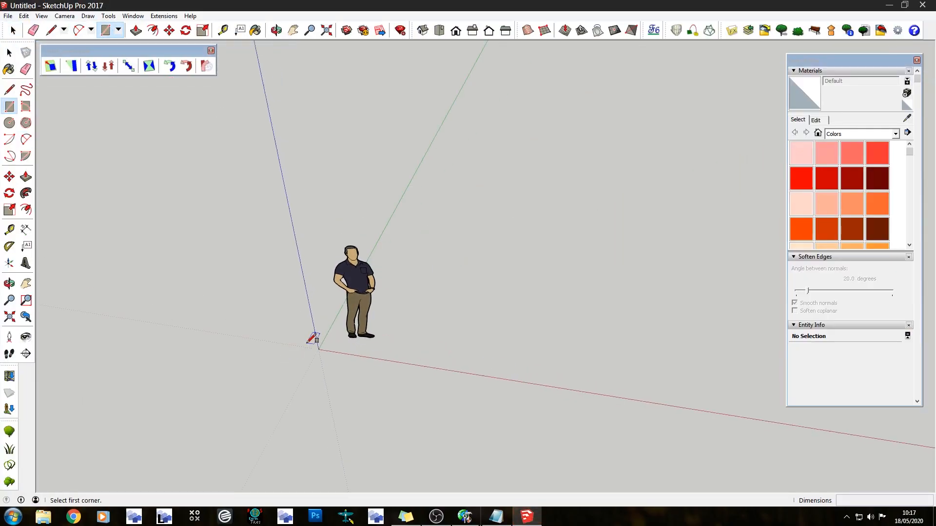
left_click(318, 350)
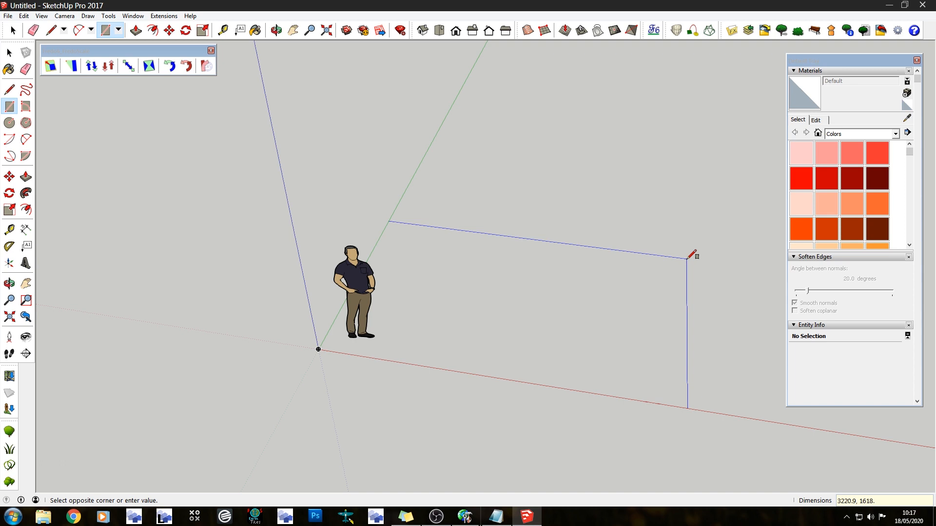
left_click(687, 258)
key("space")
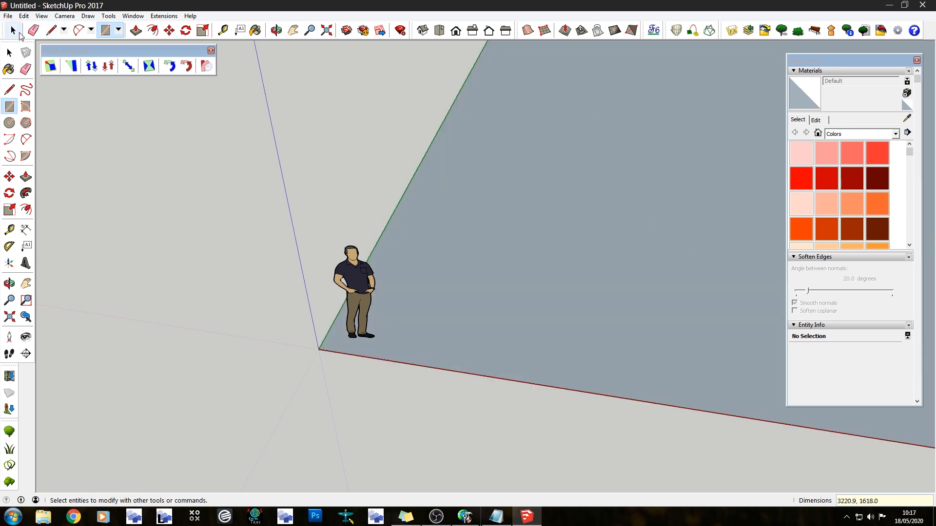
Erase the human scale figure and reverse the rectangle's face
key("e")
left_click(372, 323)
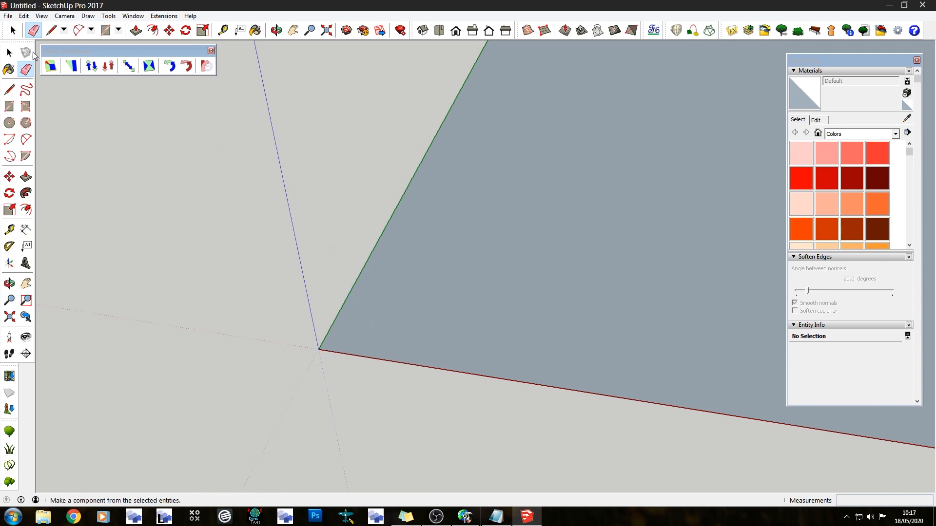
left_click(11, 31)
right_click(495, 265)
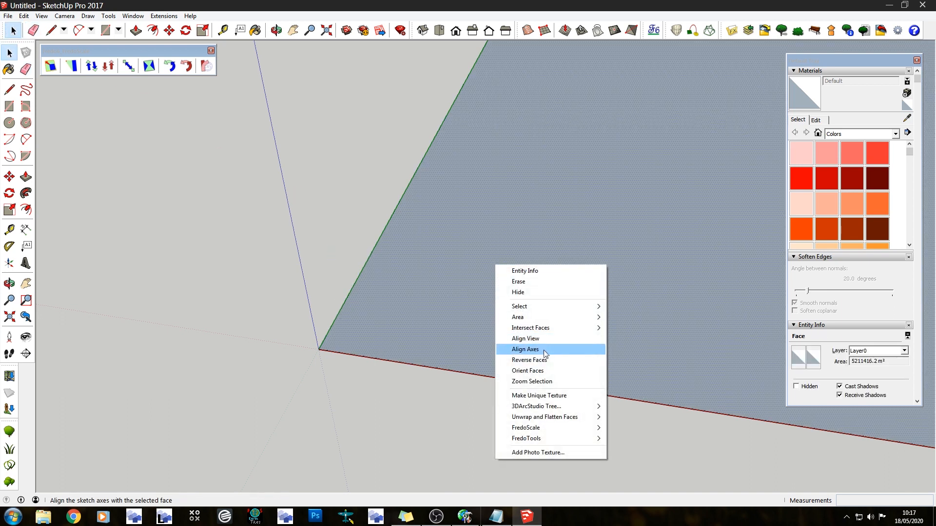
left_click(541, 364)
middle_click_drag(361, 386, 368, 318)
scroll(434, 371, "down", 4)
scroll(358, 231, "down", 3)
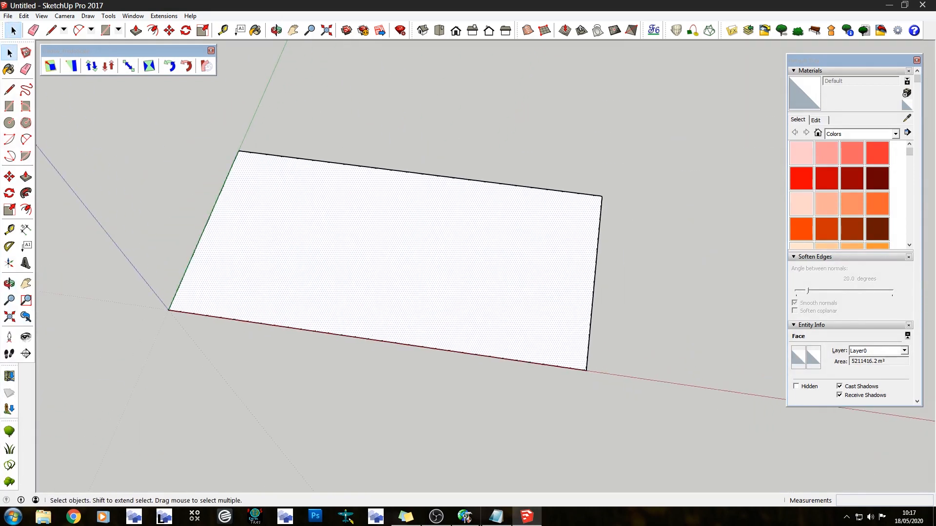
Draw a line across the rectangle between the midpoints of its two short sides
left_click(50, 30)
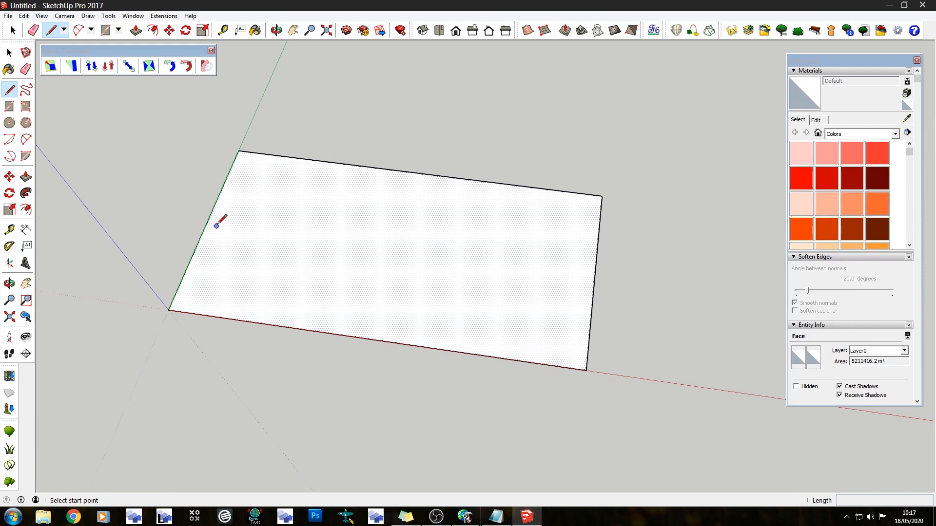
left_click(206, 224)
left_click(595, 276)
key("space")
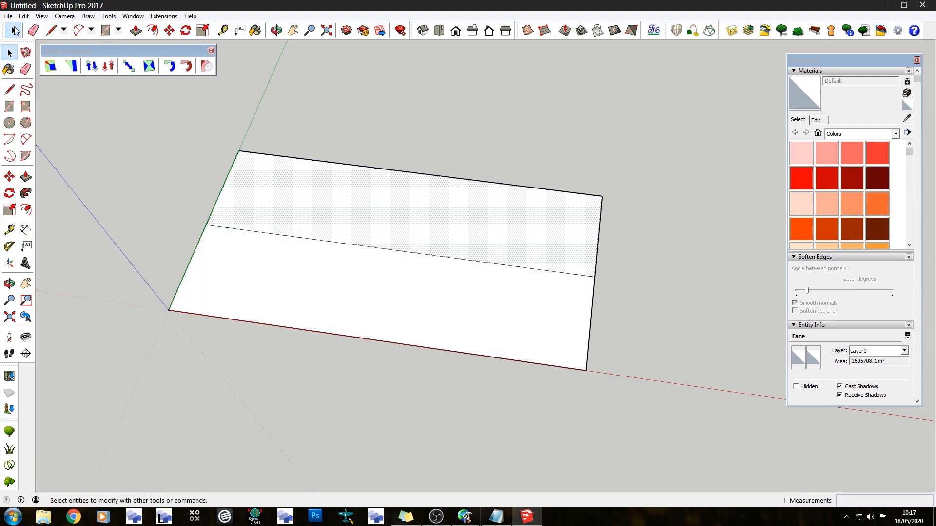
Move the whole rectangle by its centre line's midpoint onto the origin
triple_click(371, 199)
key("m")
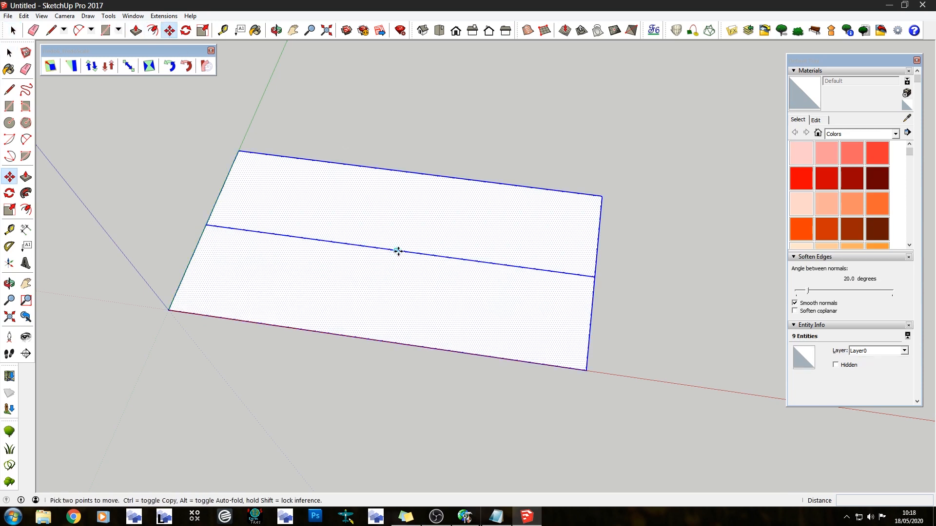
left_click(397, 250)
left_click(169, 310)
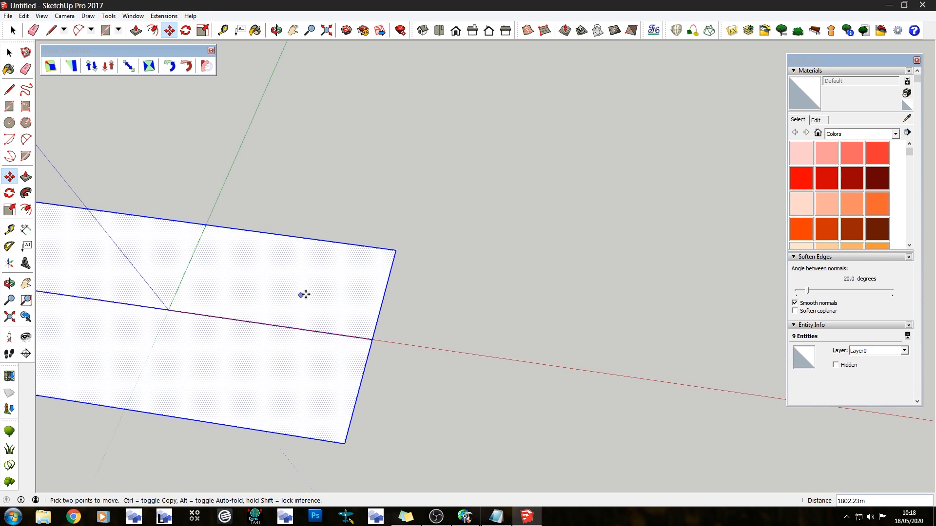
Erase the dividing centre line to leave one undivided rectangular face
scroll(317, 286, "down", 3)
left_click(34, 30)
left_click(266, 310)
middle_click_drag(276, 297, 328, 322)
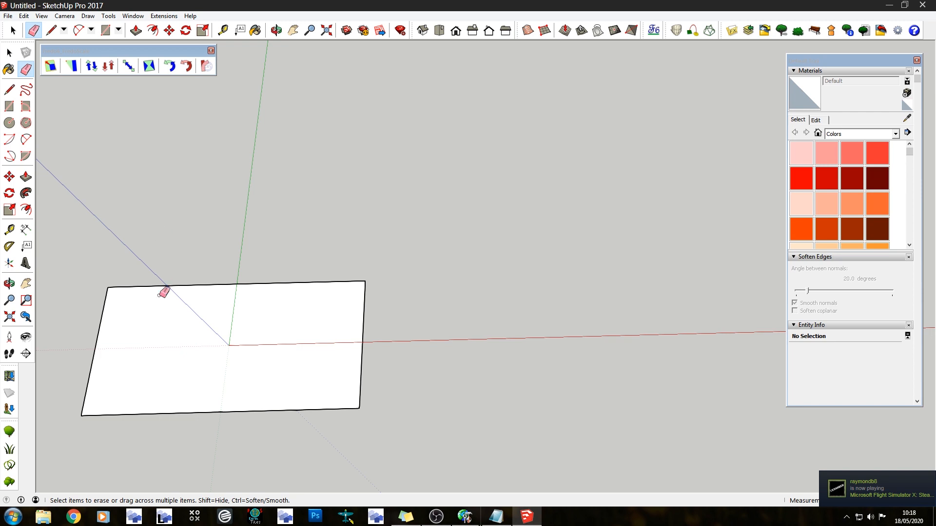
mouse_move(378, 323)
middle_mouse_down()
mouse_move(328, 372)
mouse_move(192, 347)
middle_mouse_up()
scroll(213, 317, "up", 6)
middle_click_drag(441, 288, 457, 342)
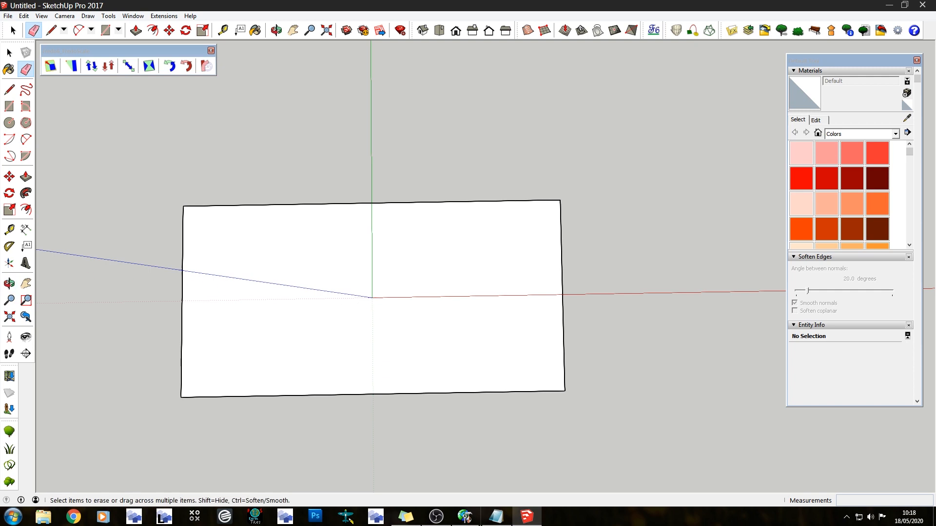
Minimise Airport Design Editor and start a new SketchUp material textured with the Area_Lp1_SnapOff_N055024046 image from C:\fset\work\egnt
key("alt+Tab")
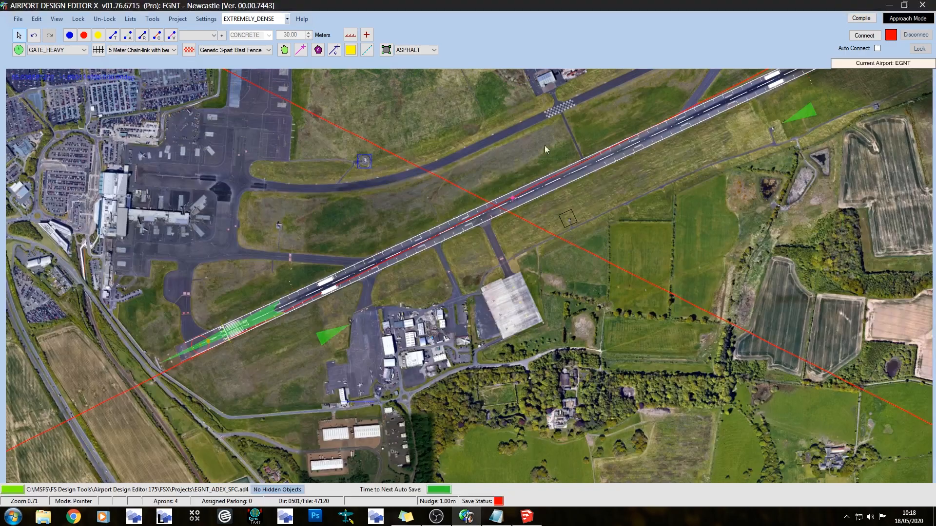
left_click(889, 4)
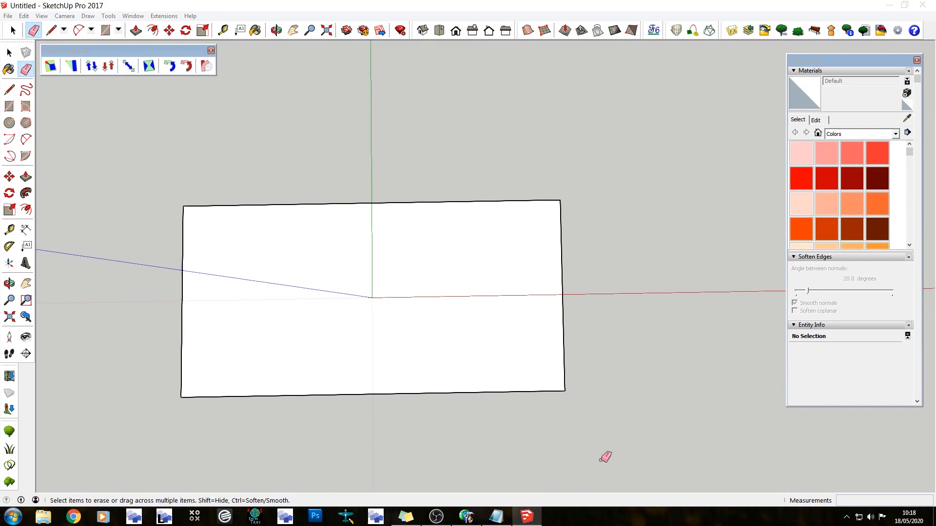
left_click(907, 95)
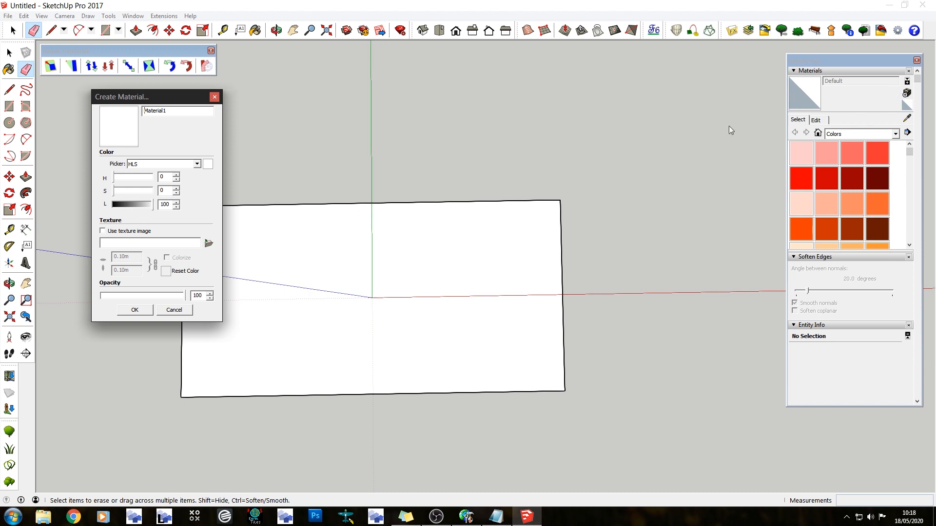
left_click(208, 243)
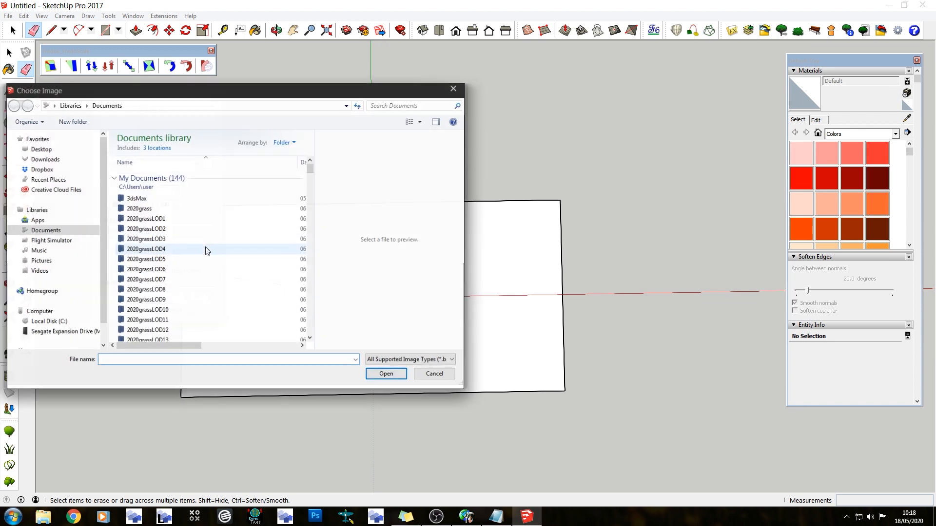
left_click(58, 322)
left_click(138, 292)
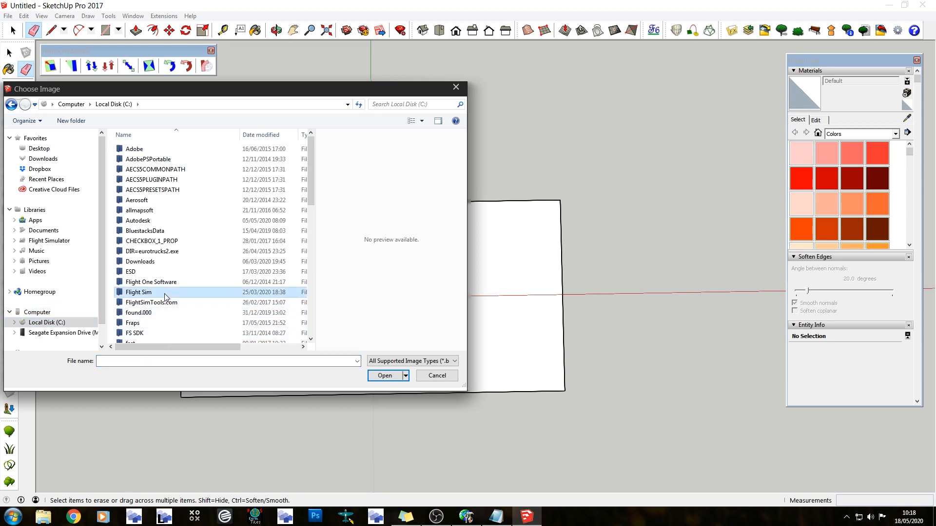
scroll(139, 292, "down", 2)
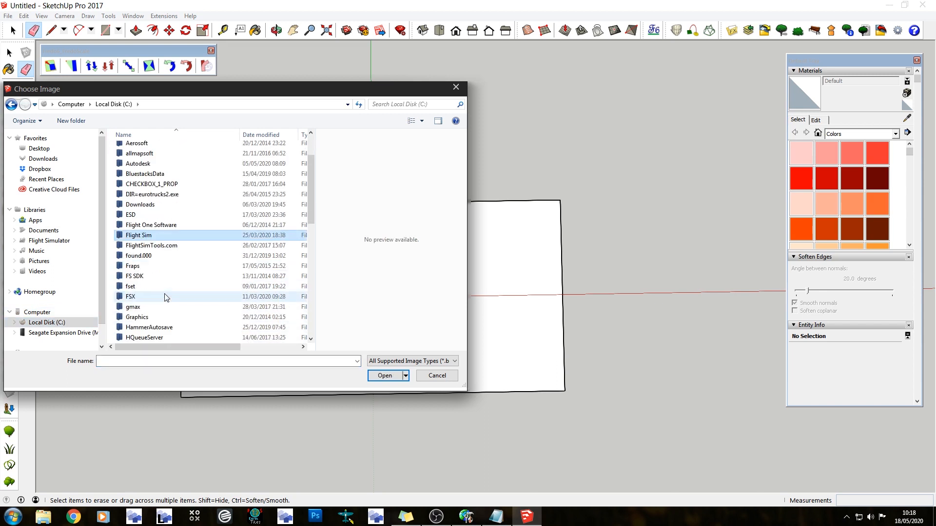
double_click(133, 287)
double_click(157, 192)
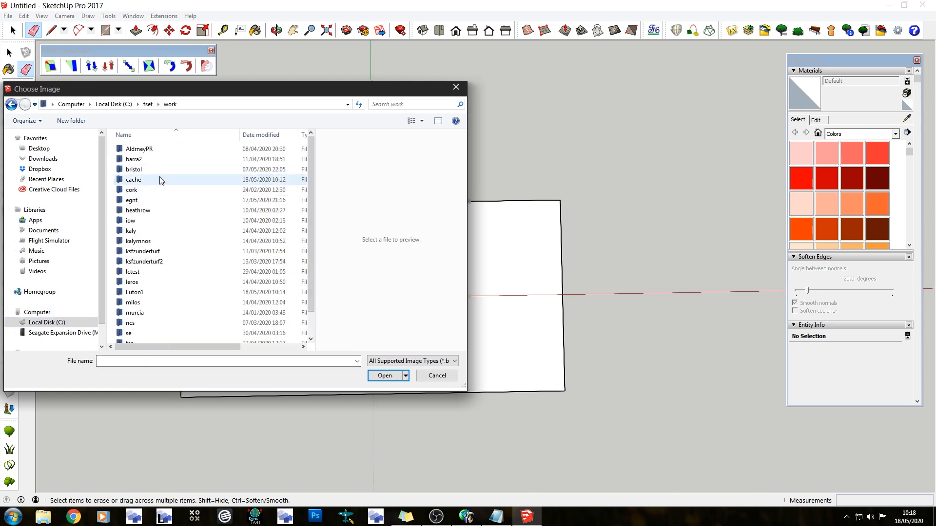
double_click(139, 200)
left_click(194, 169)
double_click(201, 172)
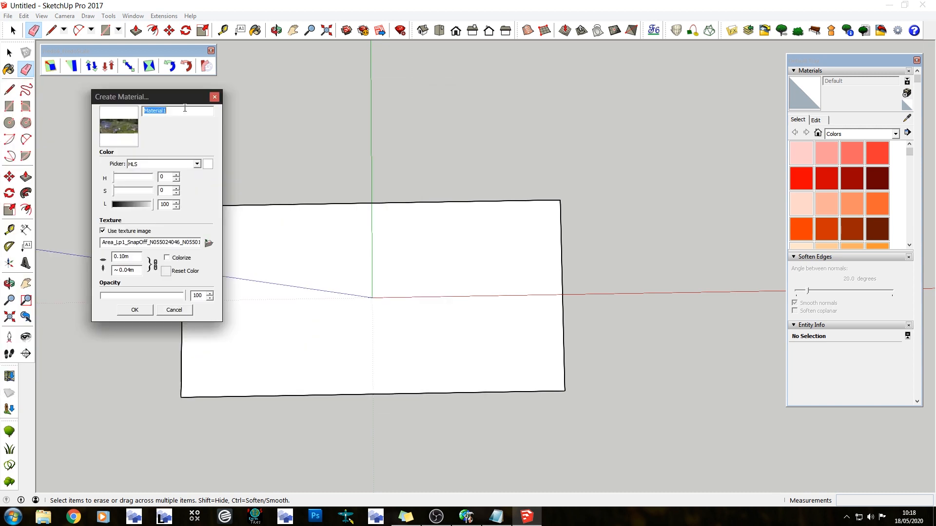
Name the new material EGNT1_ground, set its texture width to 1000 m, and create it
type("E")
type("1000")
left_click(140, 312)
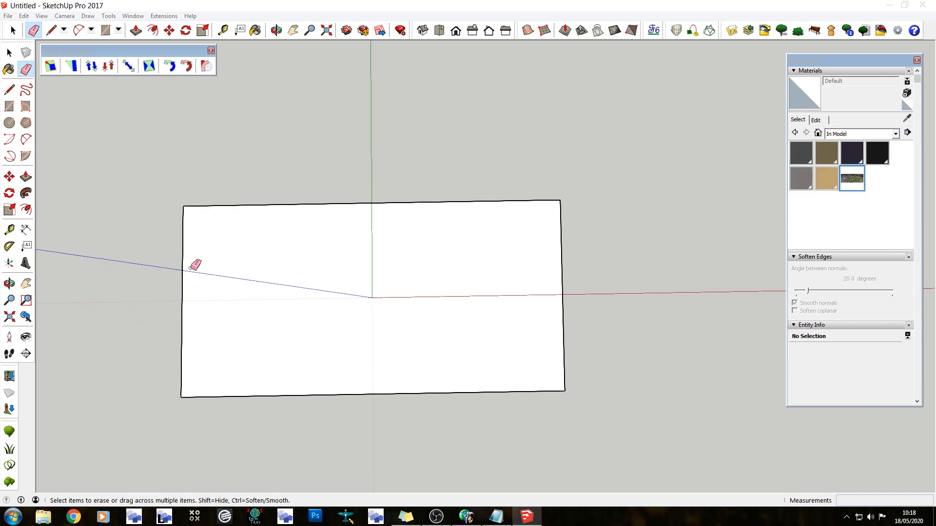
Paint the rectangle with EGNT1_ground and position the texture so its lower edge spans the rectangle's lower two corners
left_click(802, 95)
left_click(237, 248)
right_click(237, 248)
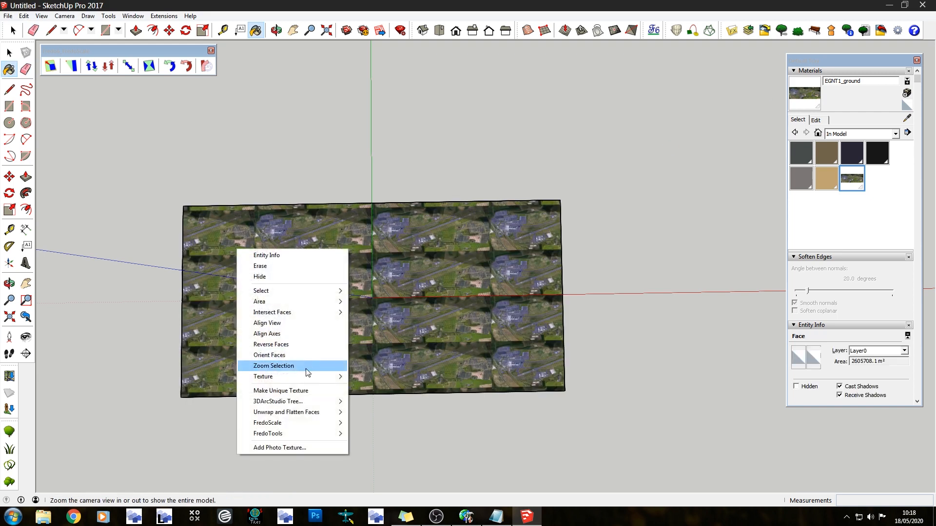
mouse_move(335, 379)
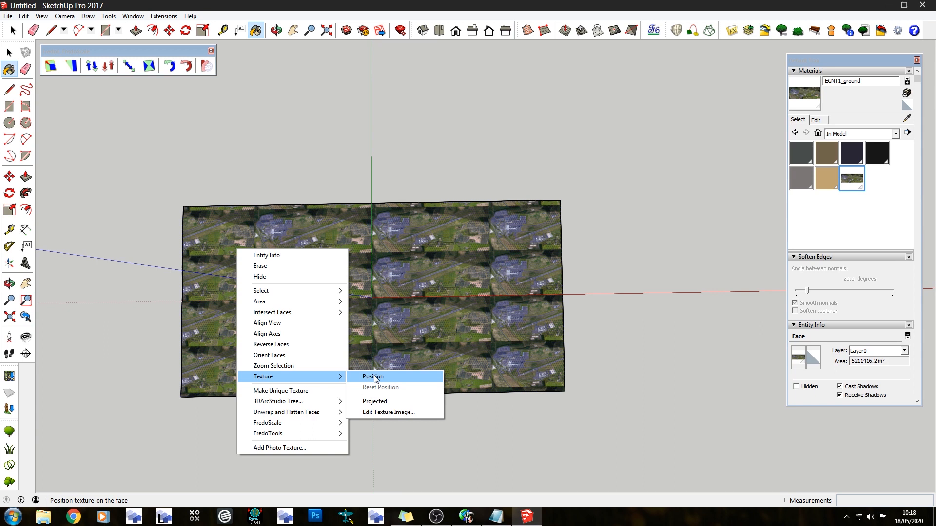
left_click(373, 376)
left_click_drag(143, 250, 187, 390)
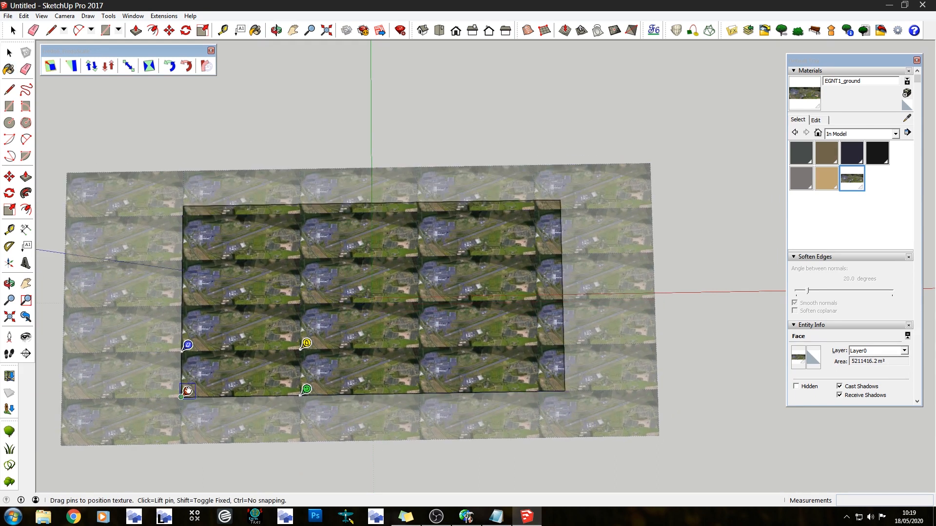
left_click_drag(306, 390, 574, 387)
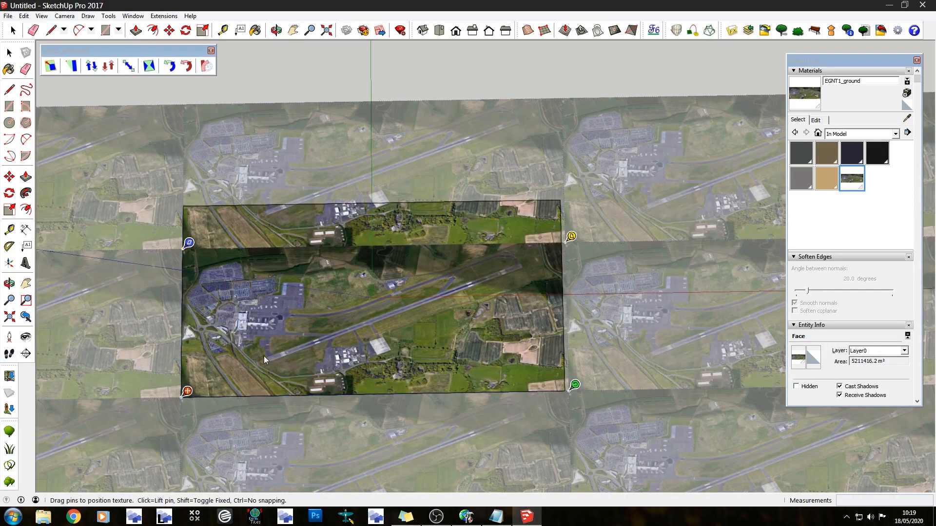
Switch off Fixed Pins and stretch the texture image's remaining corners onto the rectangle's corners so one image fills the face
right_click(252, 296)
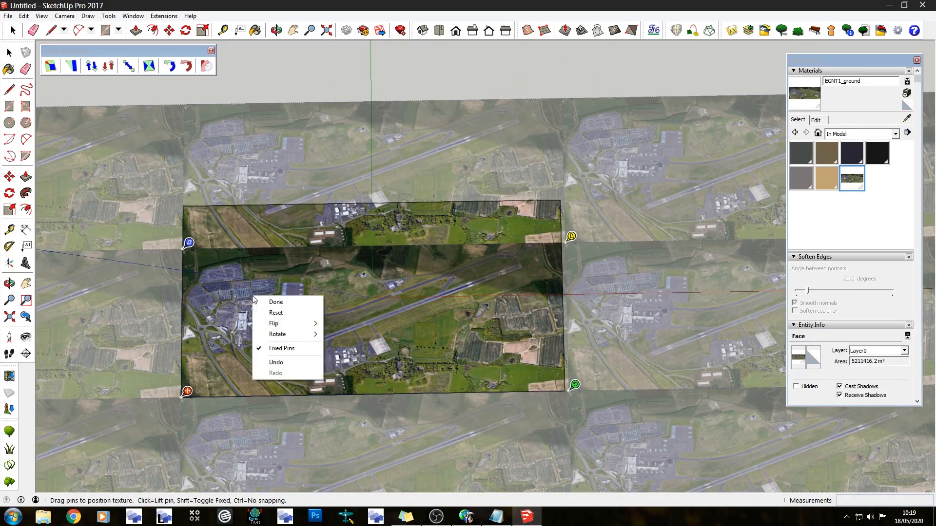
left_click(289, 349)
left_click_drag(191, 250, 193, 204)
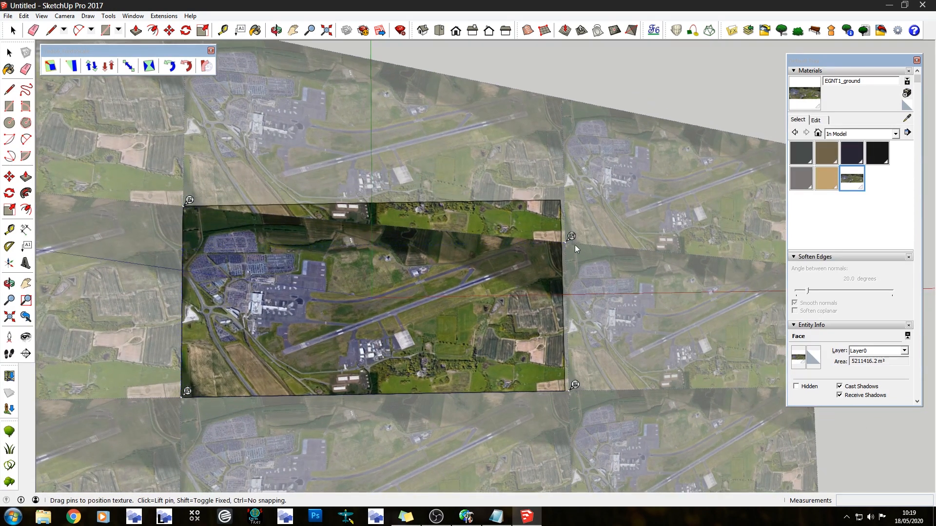
left_click_drag(571, 237, 563, 192)
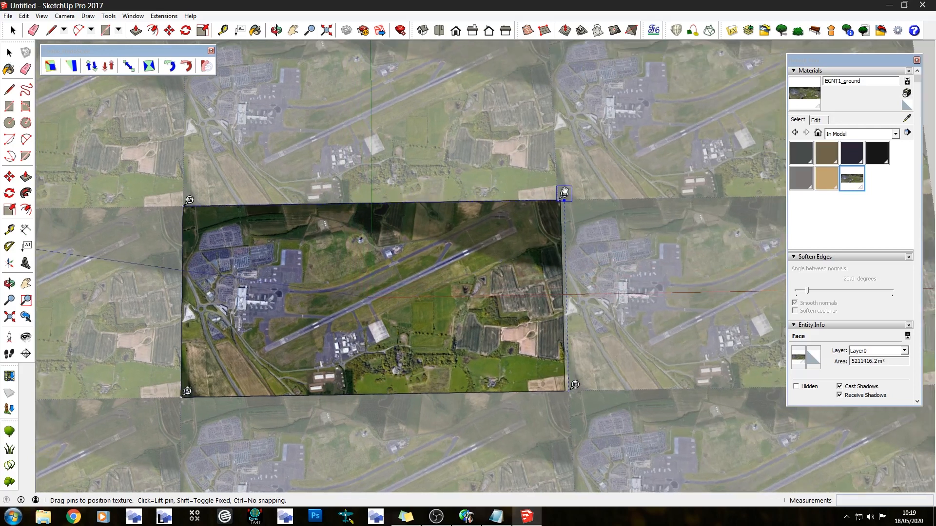
left_click_drag(574, 385, 571, 384)
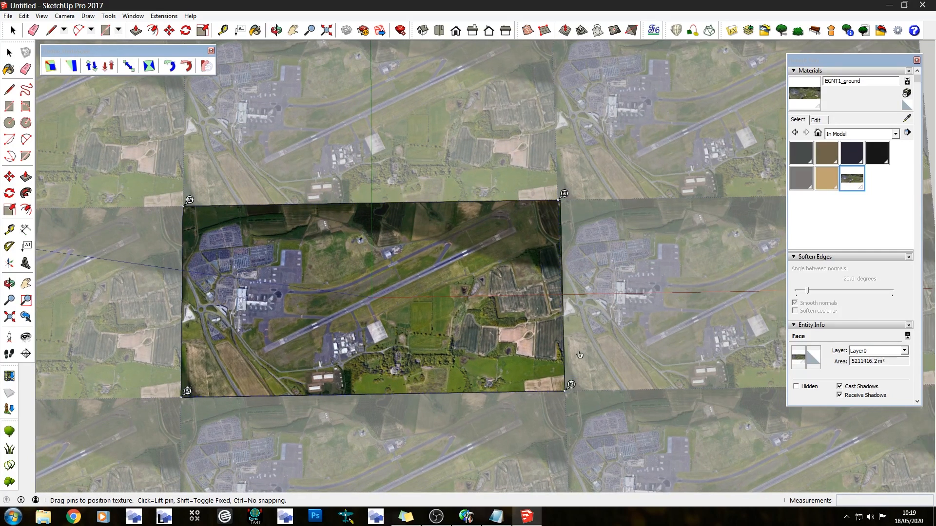
Refit the texture pins to all four corners of the rectangle and finish positioning the texture
left_click_drag(557, 196, 563, 196)
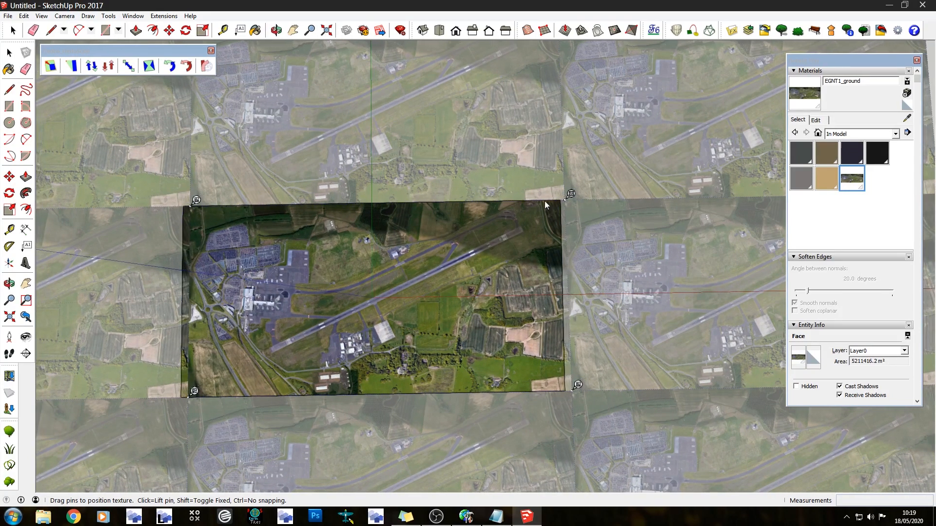
left_click_drag(224, 288, 204, 309)
left_click_drag(175, 220, 196, 201)
left_click_drag(165, 418, 188, 390)
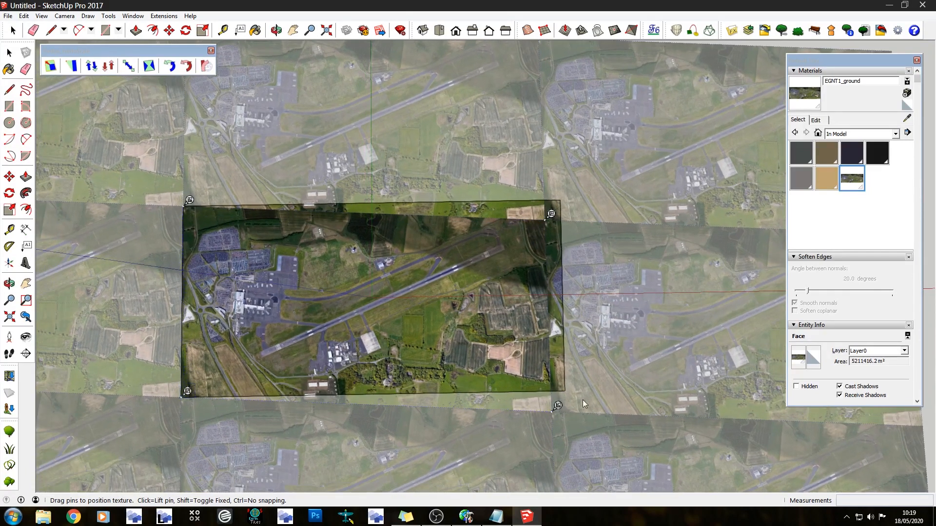
left_click_drag(557, 405, 572, 384)
left_click_drag(553, 218, 562, 202)
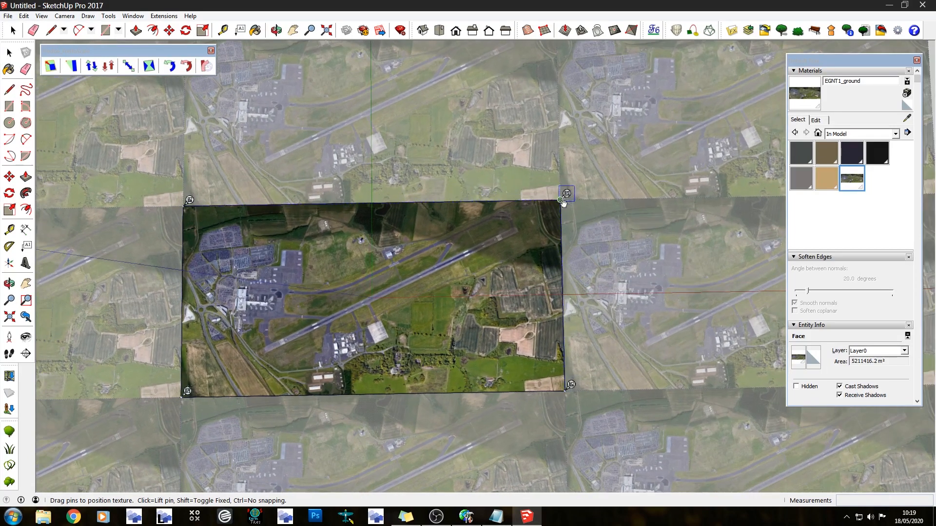
key("b")
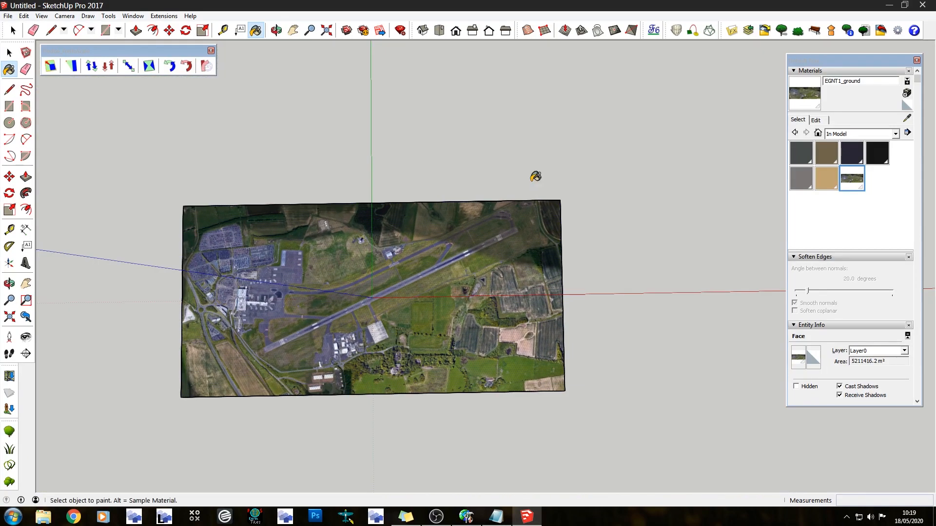
Make a group from the textured ground face and its bounding edges
key("space")
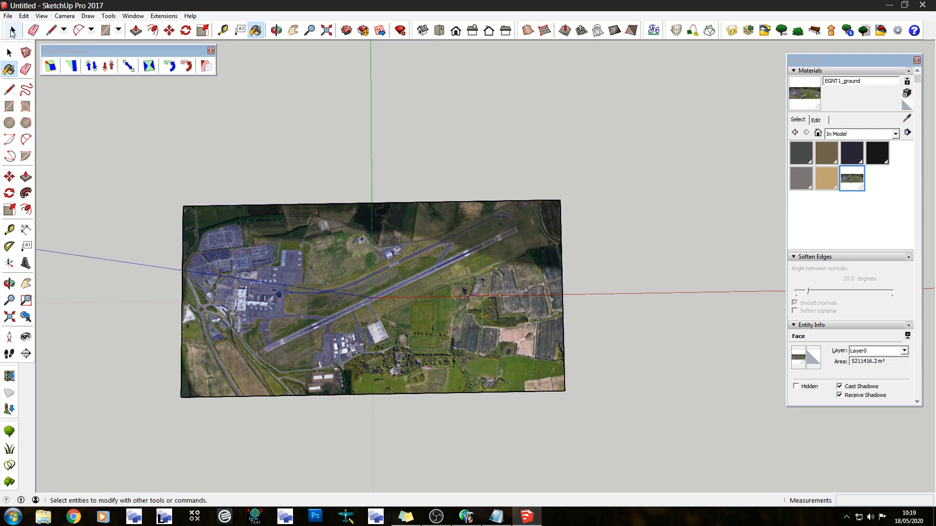
double_click(266, 296)
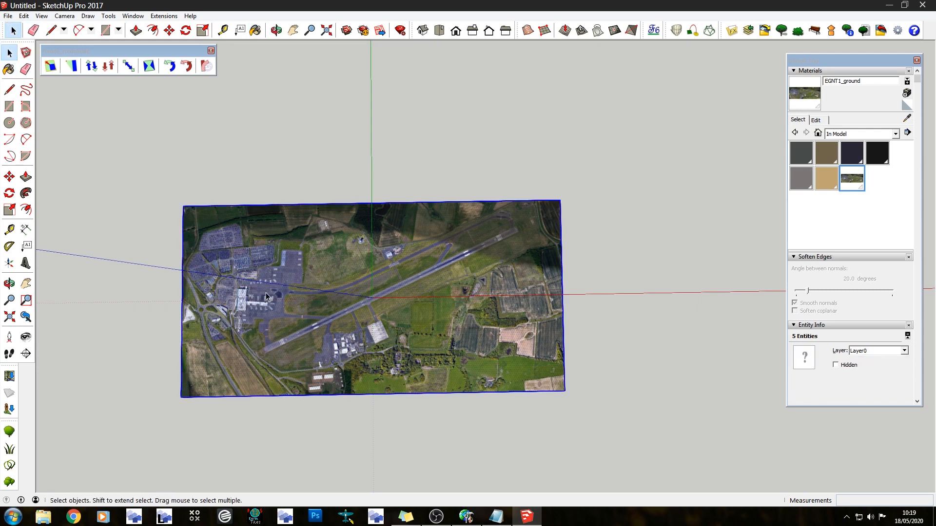
right_click(266, 296)
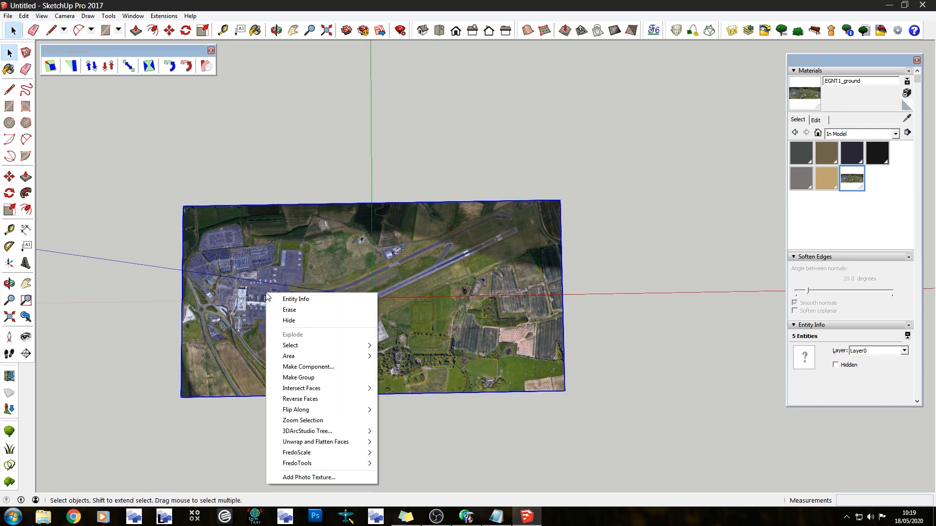
left_click(299, 378)
Examine the textured ground plane up close and from an oblique angle
scroll(256, 337, "up", 2)
scroll(256, 337, "up", 4)
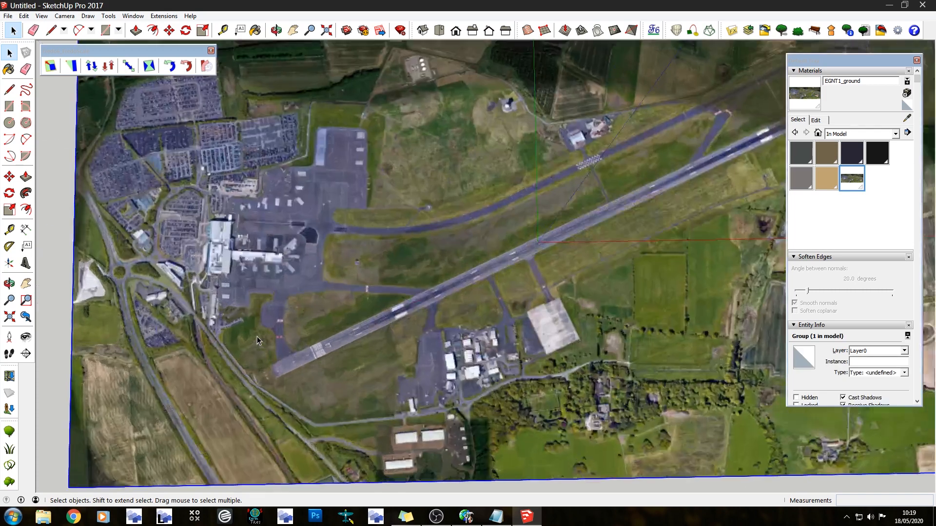
middle_click_drag(576, 485, 462, 104)
scroll(285, 301, "down", 2)
middle_click_drag(285, 302, 447, 424)
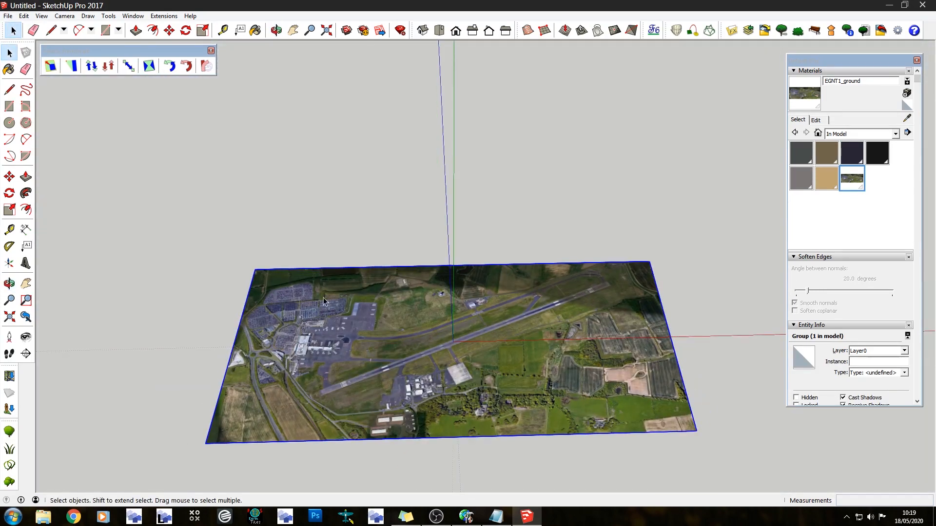
middle_click_drag(323, 301, 253, 246)
Trace the northeast roof section of the terminal with lines as a closed four-sided face about 64 m by 30 m
left_click(51, 33)
middle_click_drag(411, 286, 472, 426)
middle_click_drag(413, 350, 220, 259)
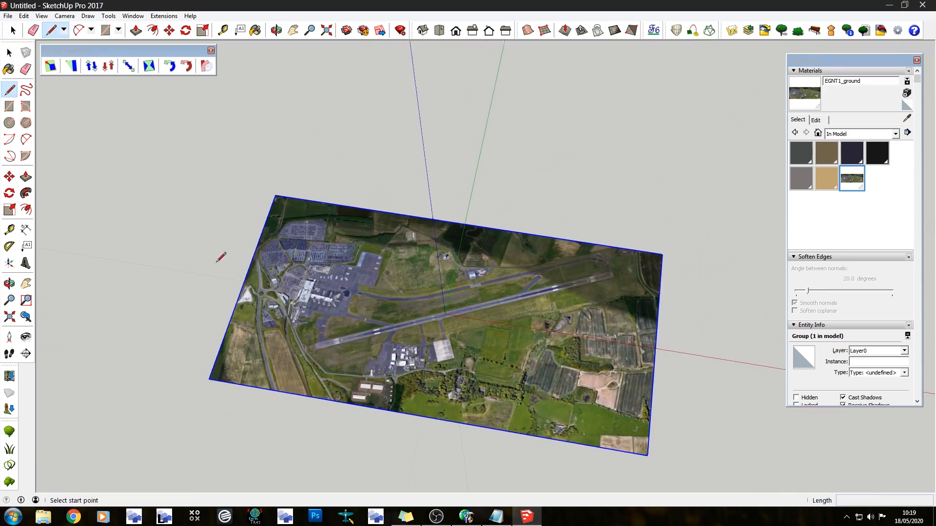
scroll(341, 302, "up", 6)
scroll(350, 312, "up", 2)
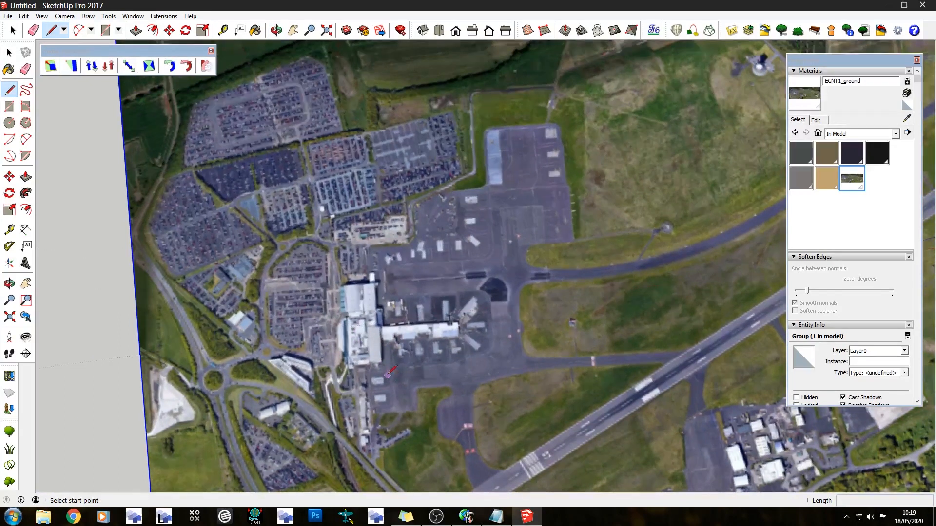
scroll(273, 194, "up", 5)
scroll(263, 181, "up", 1)
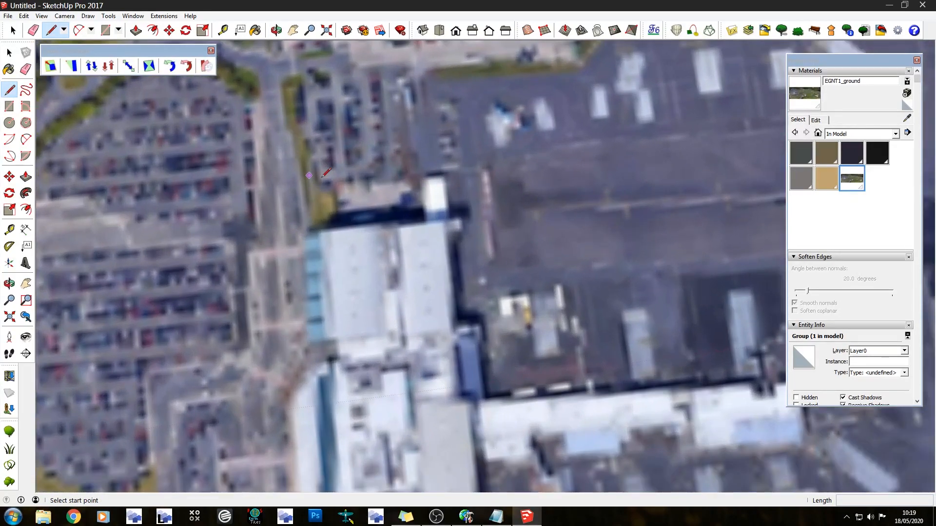
scroll(411, 212, "up", 4)
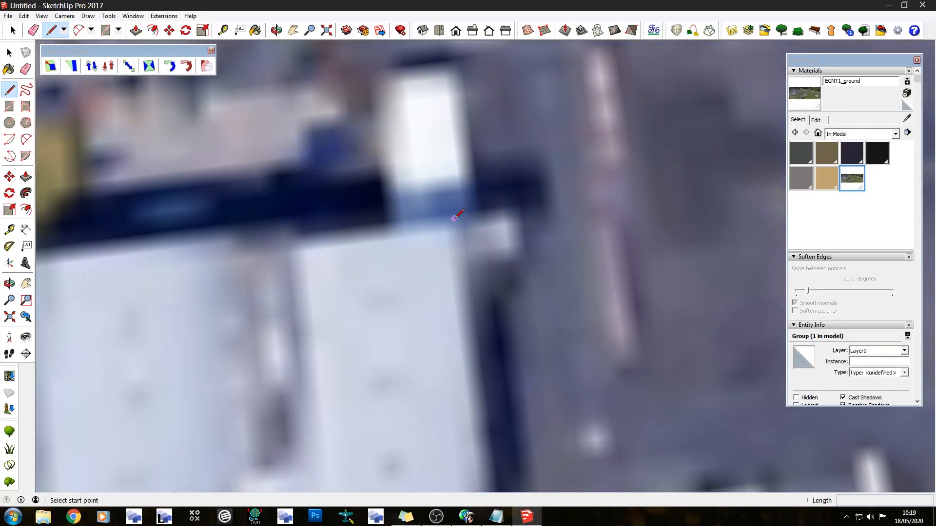
left_click(454, 216)
scroll(294, 84, "down", 3)
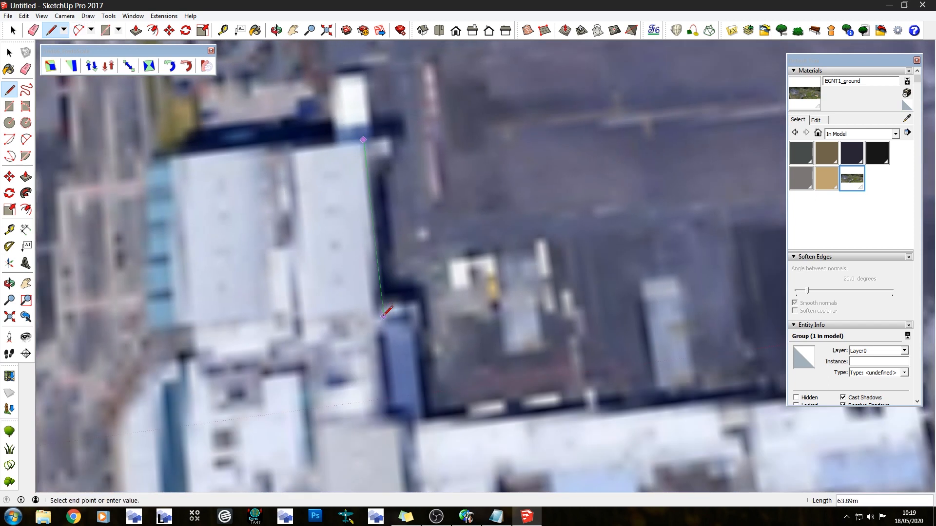
left_click(384, 319)
left_click(299, 330)
left_click(278, 128)
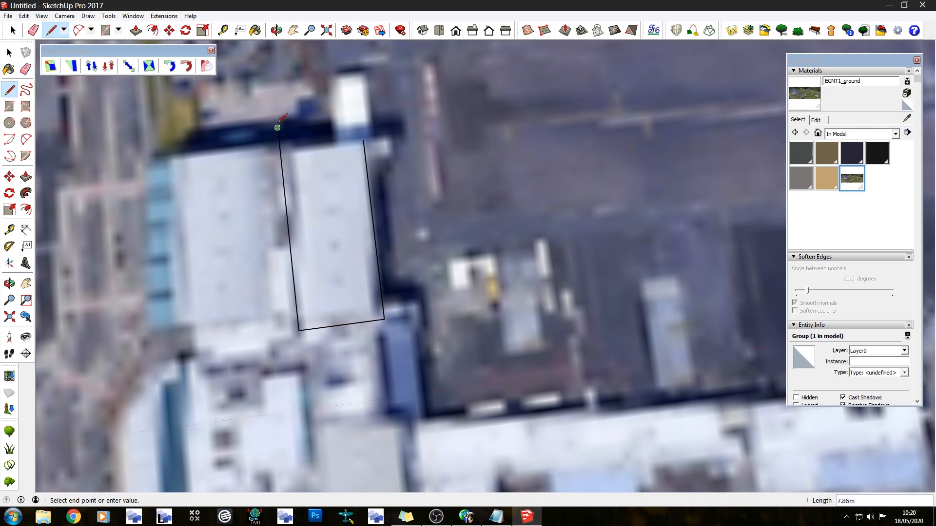
left_click(50, 34)
left_click(364, 140)
left_click(280, 151)
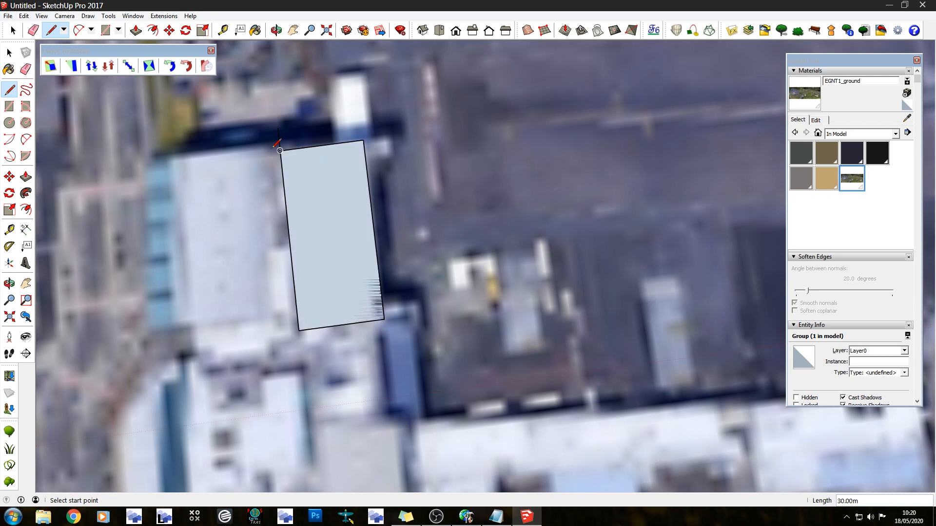
Trace the adjoining roof section west of the first face, about 40 m wide, closing it against the shared edge
scroll(145, 145, "up", 2)
scroll(379, 124, "up", 3)
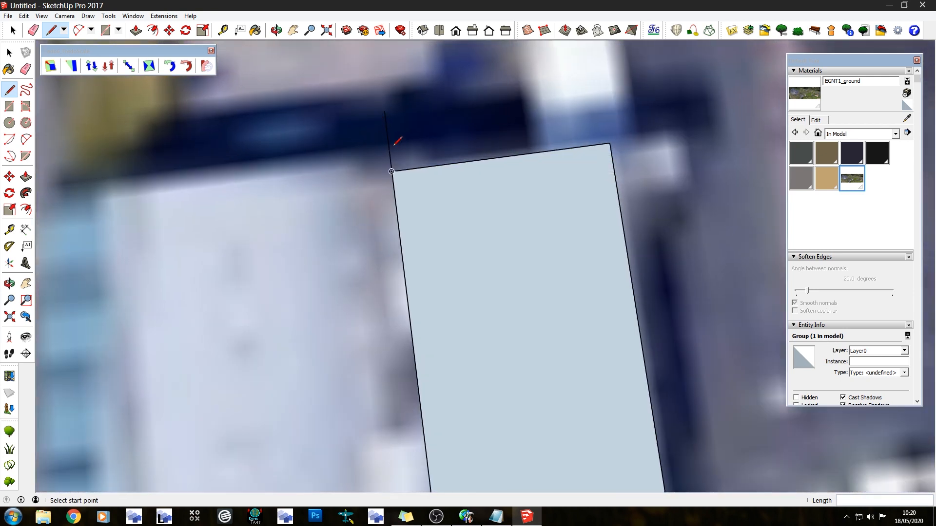
left_click(388, 144)
scroll(467, 155, "down", 2)
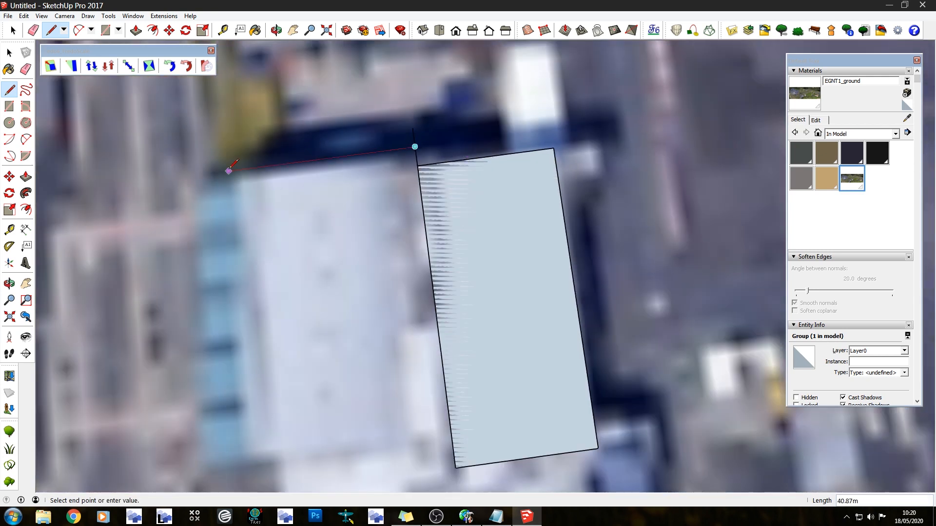
left_click(233, 170)
scroll(239, 168, "down", 2)
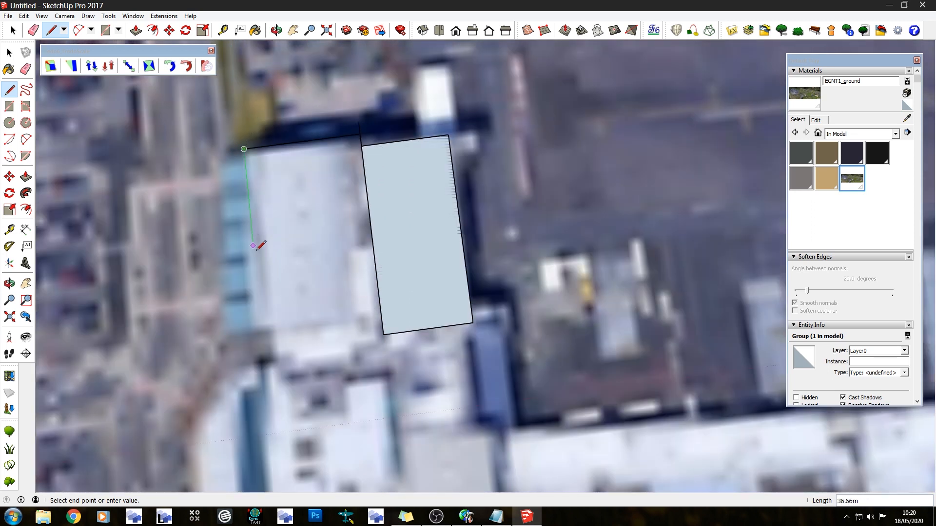
left_click(267, 328)
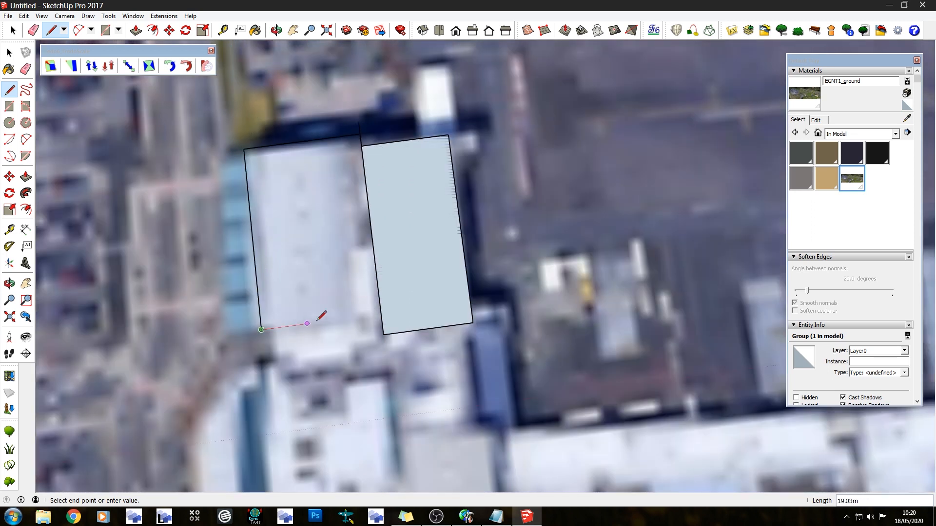
left_click(381, 314)
Erase the stray edge projecting north beyond the corner where the two roof faces meet
left_click(38, 31)
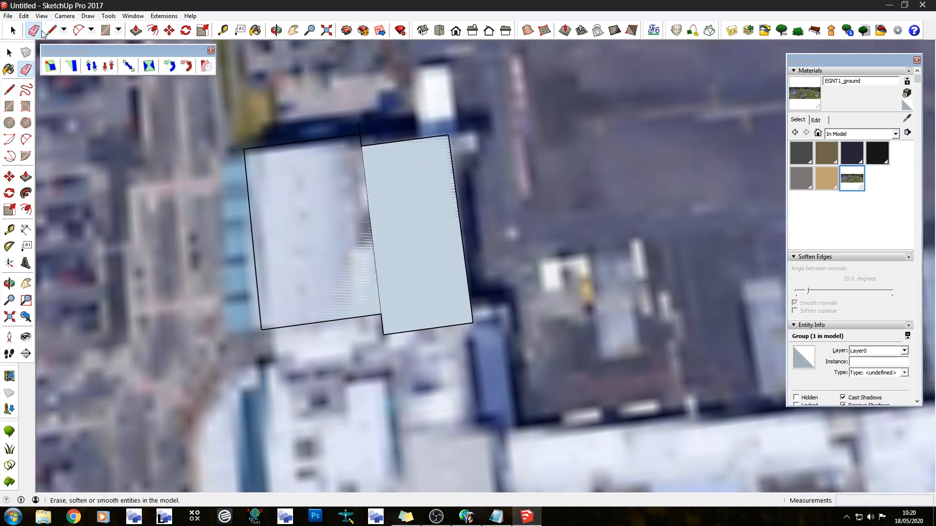
scroll(372, 136, "up", 4)
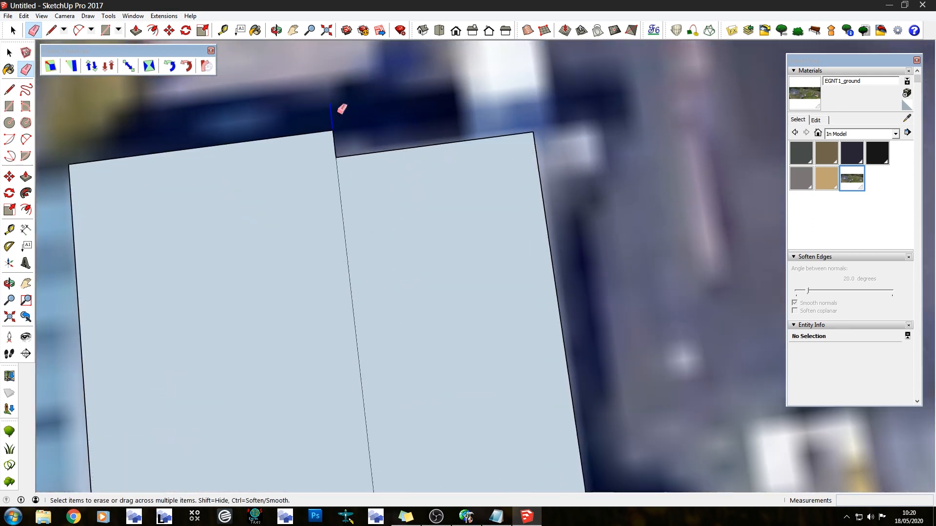
scroll(359, 104, "down", 4)
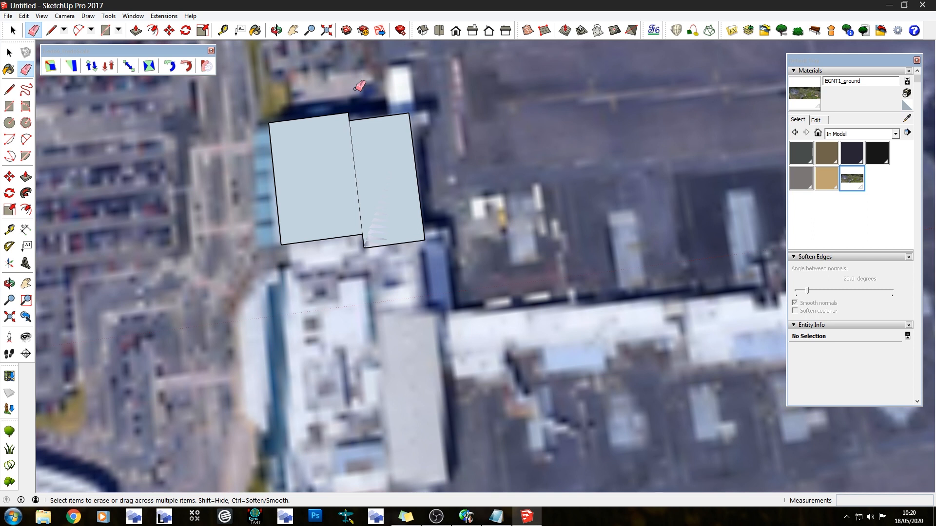
scroll(363, 109, "down", 3)
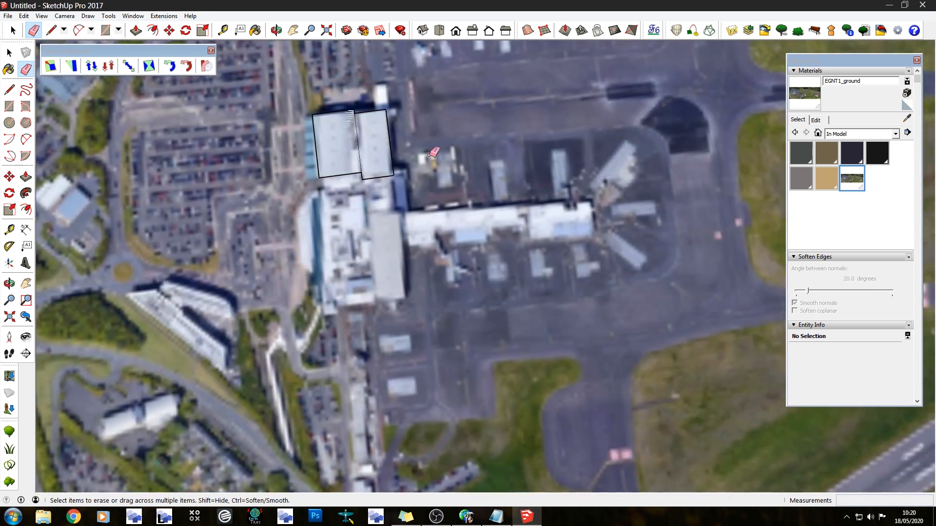
Trace the narrow stepped annex off the first roof face's southeast corner, about 36 m long on its west side, as a closed face
scroll(417, 198, "up", 3)
key("l")
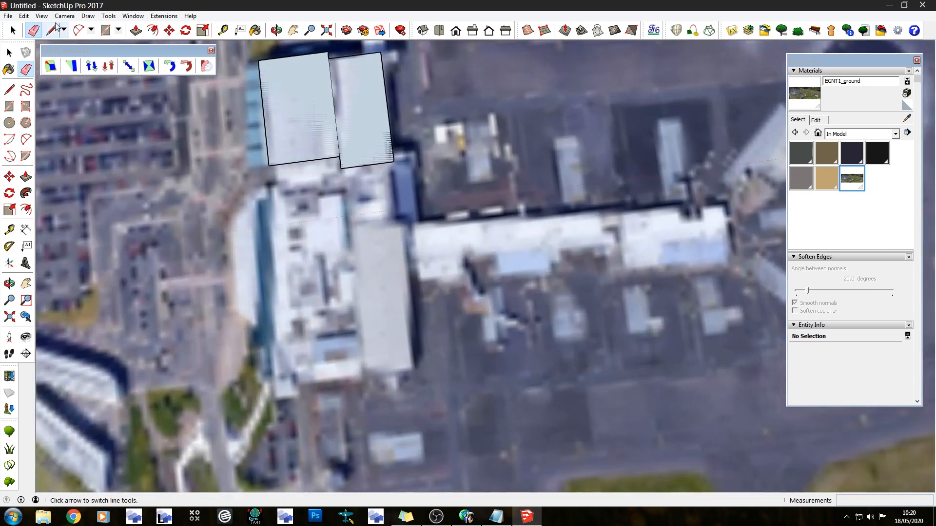
scroll(565, 143, "up", 2)
scroll(263, 150, "up", 4)
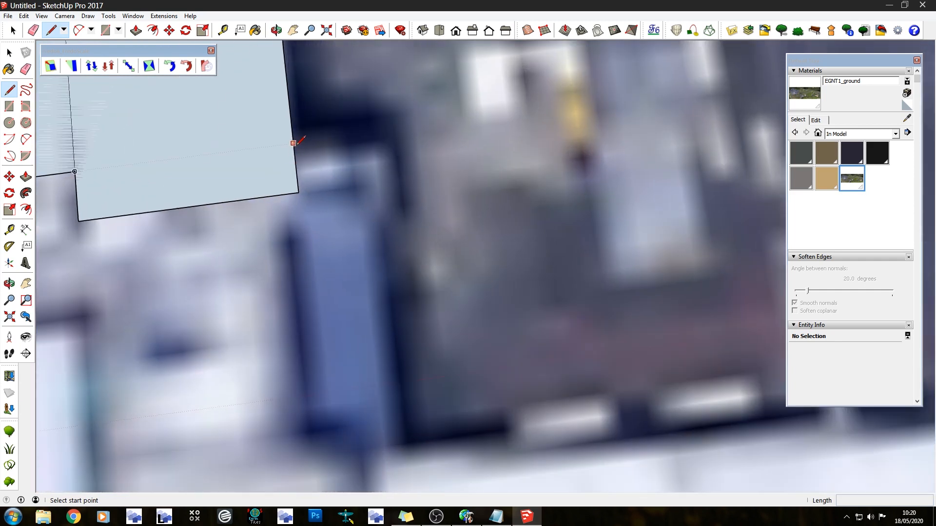
left_click(293, 143)
left_click(389, 131)
left_click(401, 228)
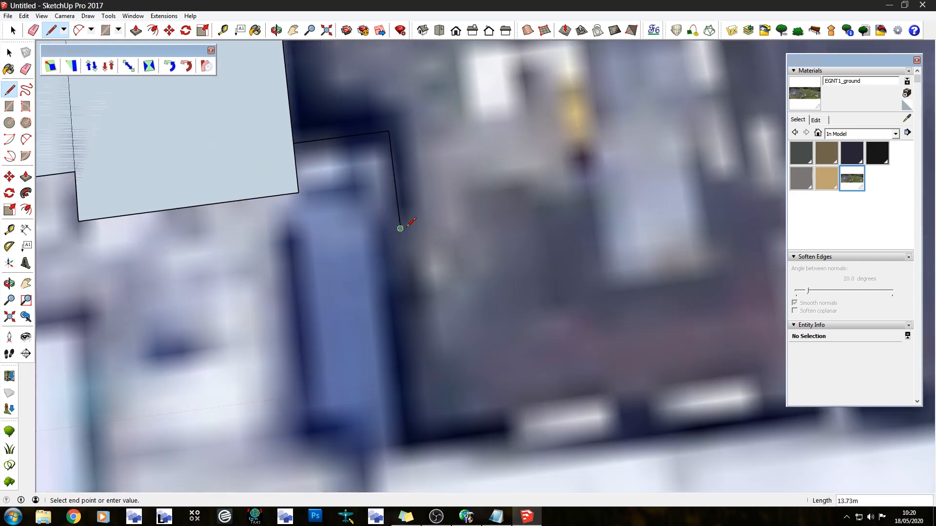
left_click(379, 230)
scroll(363, 74, "down", 3)
left_click(387, 288)
left_click(335, 295)
left_click(321, 148)
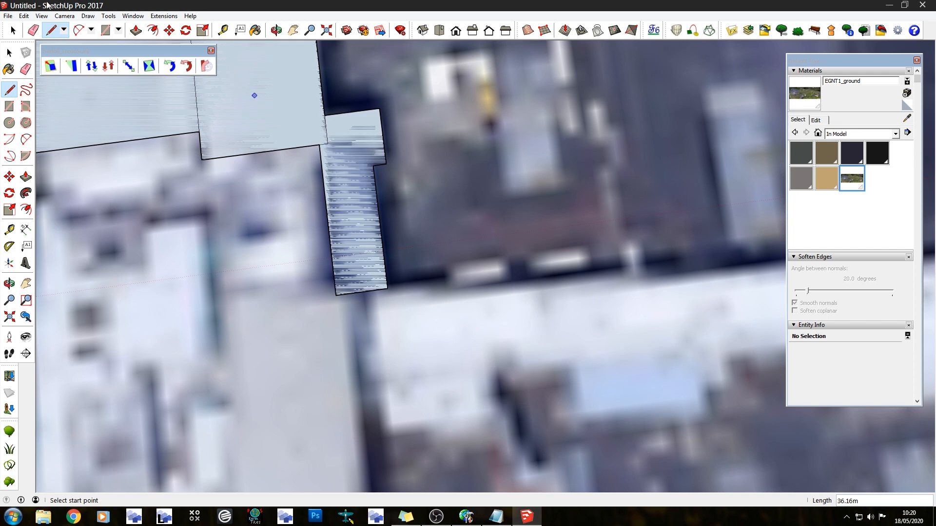
Push/Pull the two roof faces and the stepped annex upward into solid blocks, keeping the annex lowest
left_click(136, 30)
middle_click_drag(695, 344, 116, 350)
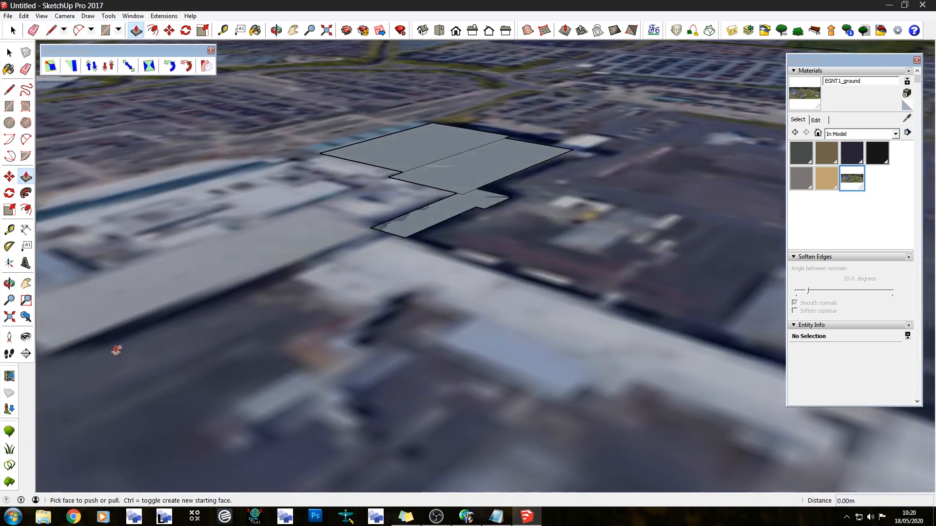
scroll(115, 336, "down", 1)
scroll(245, 160, "up", 1)
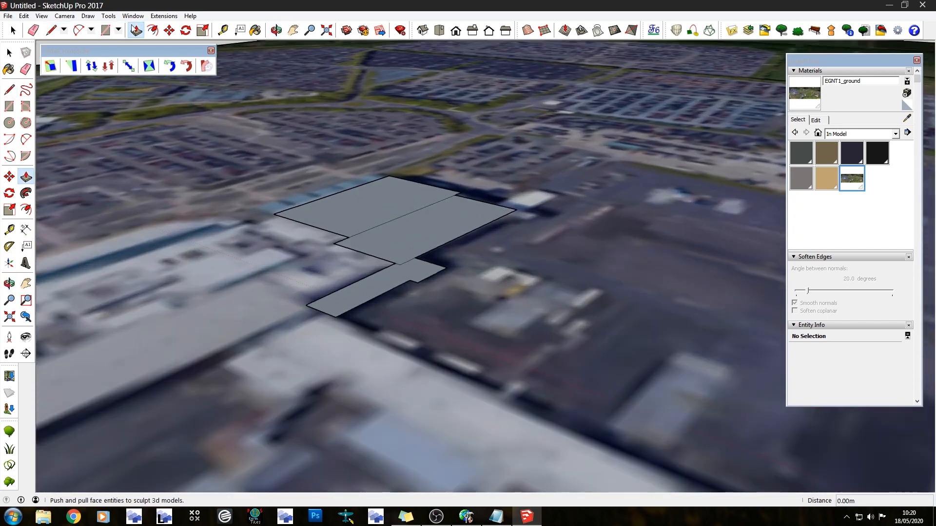
scroll(429, 184, "up", 4)
left_click_drag(303, 261, 328, 202)
left_click_drag(376, 295, 380, 247)
scroll(357, 122, "down", 4)
scroll(357, 297, "up", 4)
mouse_move(444, 90)
middle_mouse_down()
mouse_move(710, 215)
mouse_move(727, 203)
middle_mouse_up()
scroll(520, 186, "down", 3)
mouse_move(488, 190)
middle_mouse_down()
mouse_move(682, 151)
mouse_move(488, 102)
middle_mouse_up()
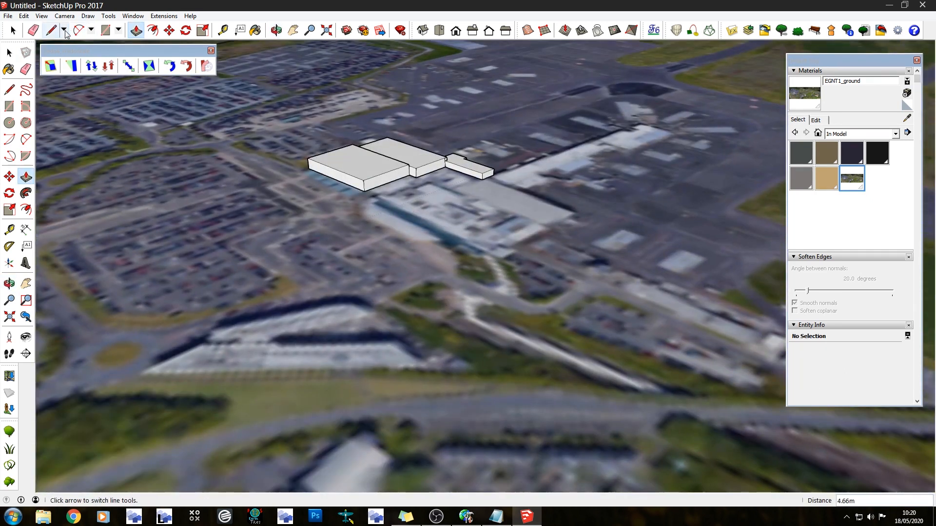
left_click(50, 30)
scroll(490, 146, "up", 3)
scroll(490, 146, "up", 3)
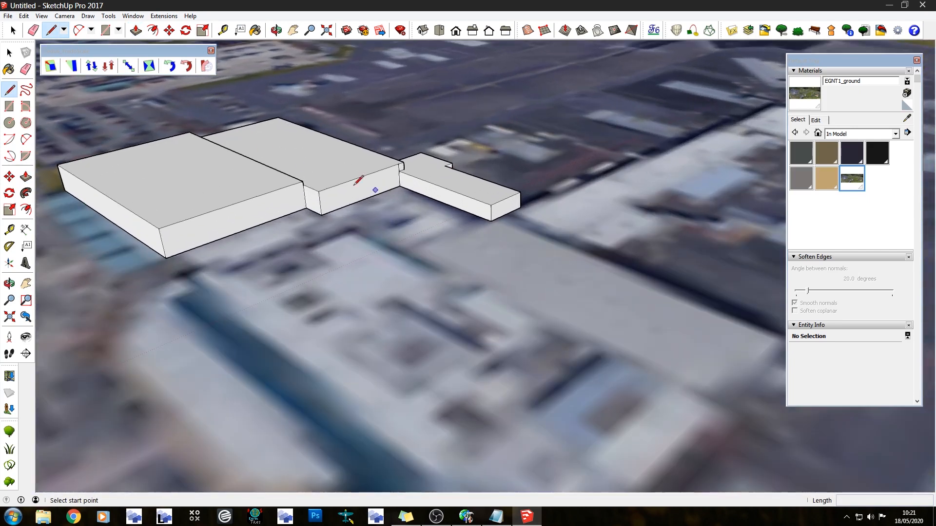
middle_click_drag(439, 160, 121, 222)
scroll(271, 142, "up", 5)
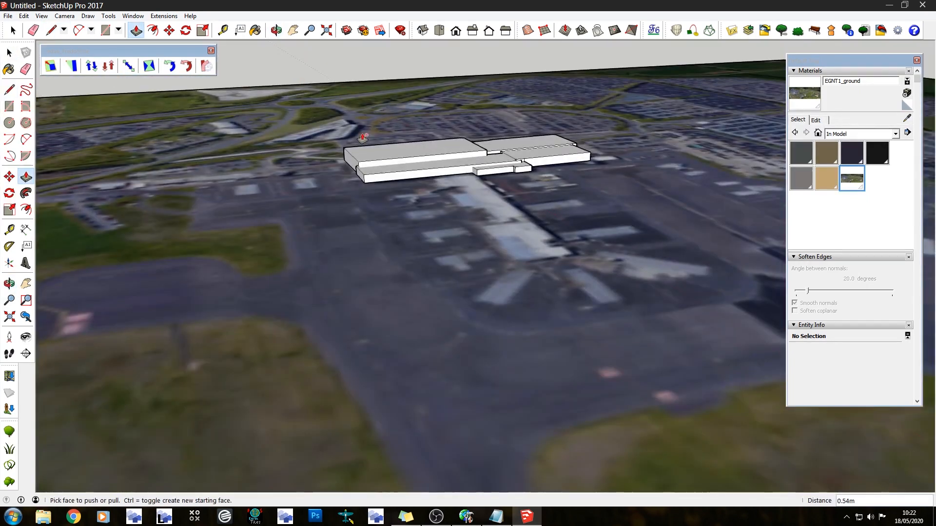
Mark off the pier's width on the terminal's apron-side wall with two upright lines, one at the annex corner
left_click(51, 30)
middle_click_drag(556, 203, 583, 295)
scroll(669, 128, "up", 8)
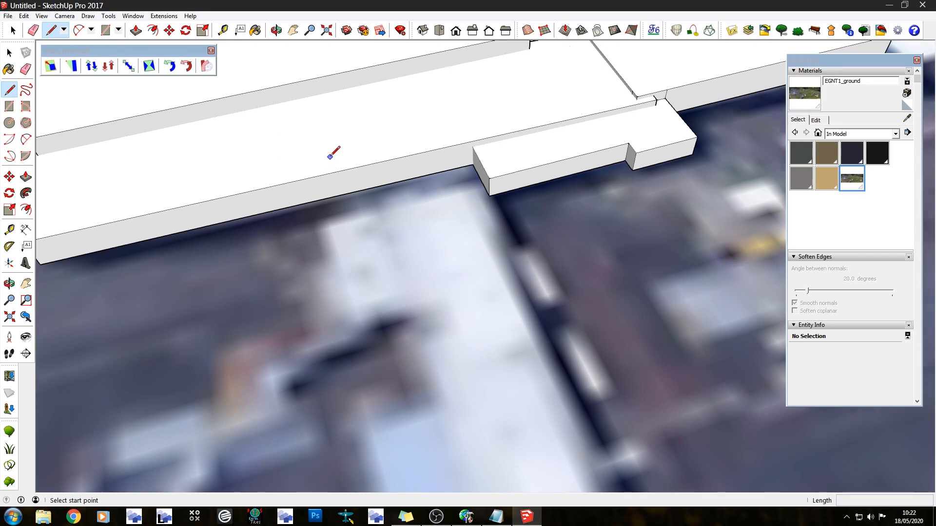
scroll(334, 150, "down", 5)
scroll(336, 171, "up", 5)
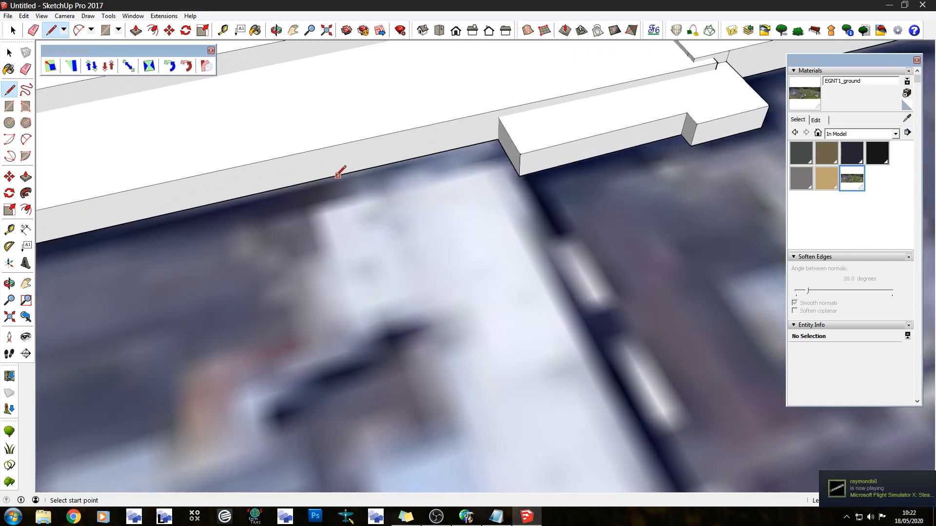
left_click(329, 177)
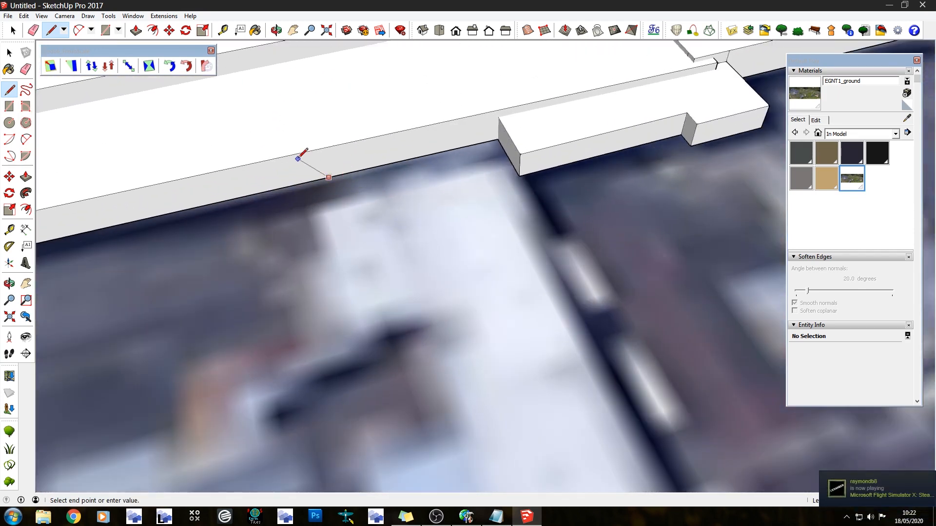
left_click(322, 147)
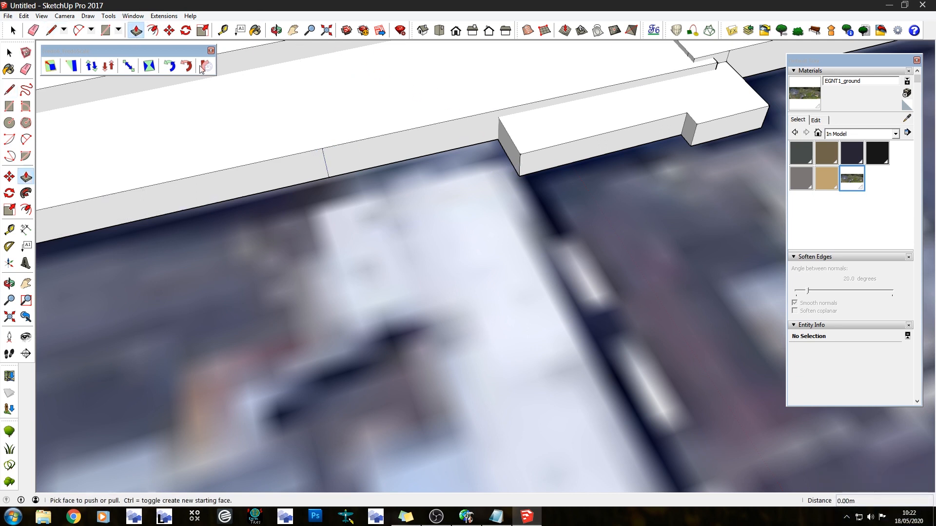
left_click(497, 140)
left_click(498, 111)
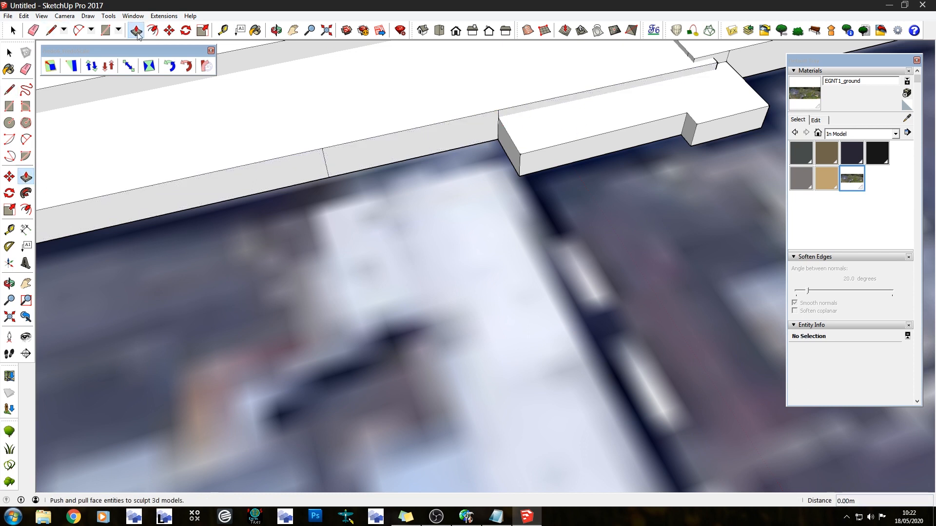
Push/Pull the marked wall section outward over the imagery to form the first stub of the pier
left_click(136, 30)
left_click(407, 147)
left_click(470, 295)
Divide the pier stub's north wall with an upright line and erase the stray edge beside it
scroll(500, 166, "up", 2)
middle_click_drag(501, 166, 332, 153)
left_click(51, 30)
middle_click_drag(478, 195, 373, 199)
left_click(548, 230)
left_click(551, 181)
left_click(34, 31)
left_click(514, 214)
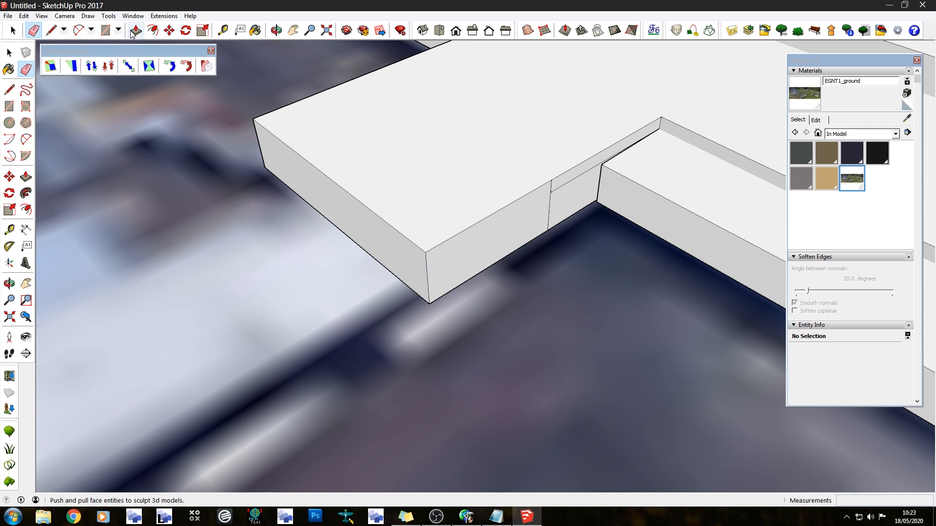
Push the outer part of the pier stub's north wall inward to match the pier edge in the imagery
left_click(136, 30)
left_click(462, 266)
left_click(427, 244)
Pull the pier stub's south wall outward by about 3.7 m
middle_click_drag(427, 244, 779, 219)
scroll(780, 219, "down", 3)
middle_click_drag(507, 293, 453, 244)
left_click(443, 247)
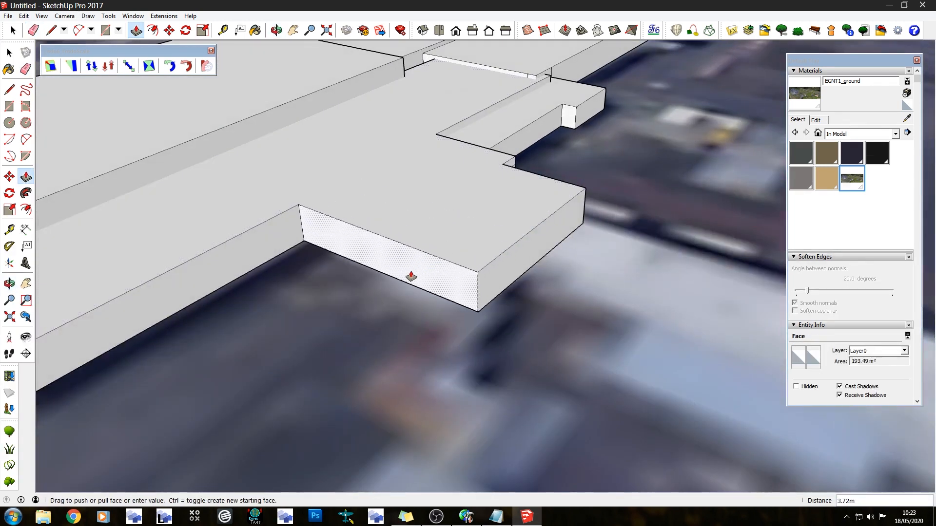
left_click(411, 276)
Split the stub's end face with an upright line and extrude its north part along the pier in the imagery
left_click(51, 30)
middle_click_drag(497, 265, 363, 278)
left_click(373, 282)
left_click(369, 248)
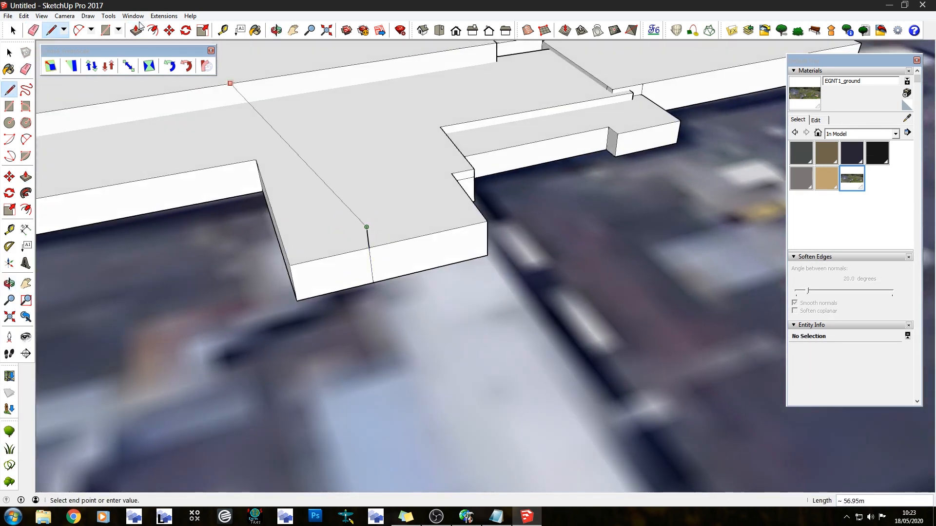
key("e")
left_click(133, 33)
scroll(358, 117, "down", 3)
left_click(411, 202)
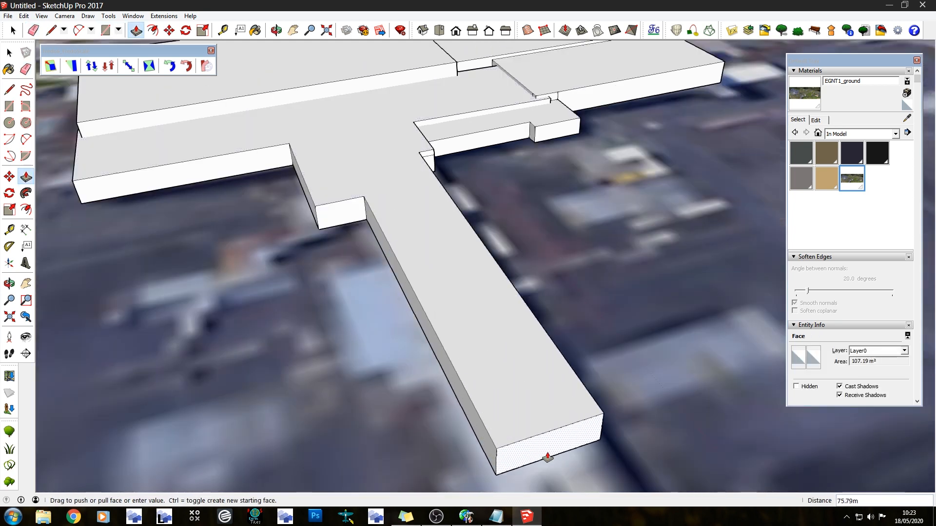
left_click(537, 436)
Extend the narrow pier's end face a further 45 m or so along the imagery
scroll(537, 435, "down", 6)
middle_click_drag(537, 429, 390, 253)
scroll(358, 236, "up", 3)
left_click(360, 233)
left_click(373, 327)
middle_click_drag(372, 328, 561, 287)
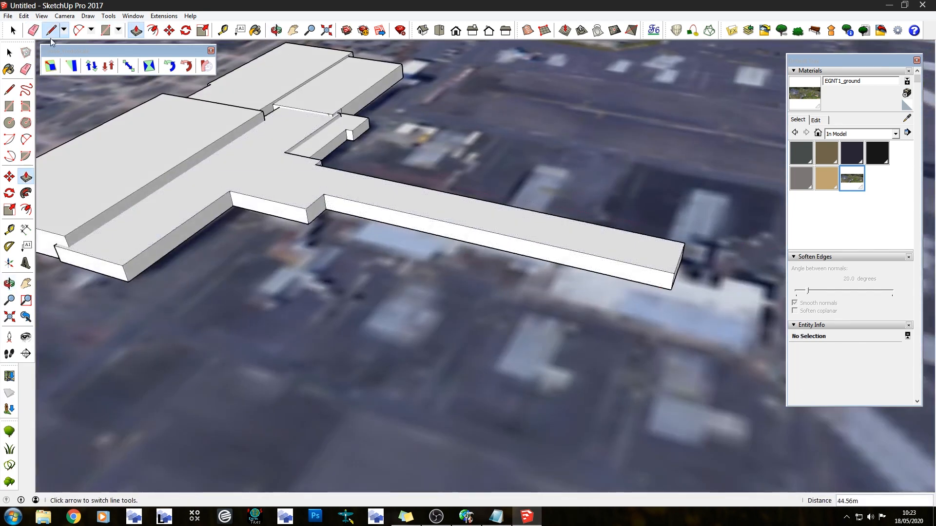
Split the pier's south wall near its far end with an upright line and pull the outer part southward to widen the pier head
left_click(51, 30)
scroll(543, 220, "up", 6)
left_click(460, 316)
left_click(459, 269)
scroll(179, 161, "down", 3)
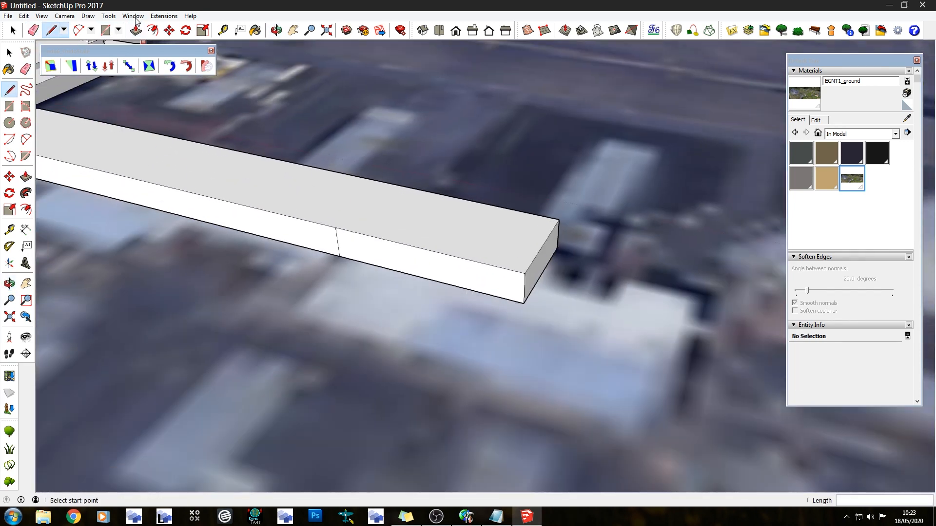
left_click(136, 30)
left_click(451, 274)
left_click(414, 335)
Split the pier head's end face with an upright line and extrude its south part outward about 26 m
middle_click_drag(521, 287, 341, 273)
left_click(51, 30)
scroll(265, 183, "up", 2)
left_click(297, 209)
left_click(291, 170)
left_click(136, 31)
left_click(210, 190)
left_click(192, 314)
middle_click_drag(192, 314, 88, 303)
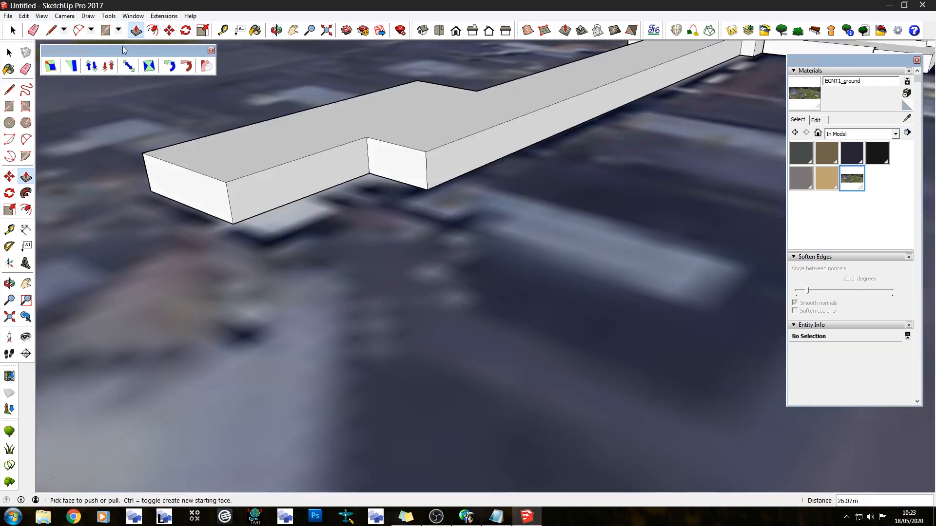
Divide the extension's north wall with an upright line and pull its outer part out about 6.7 m
left_click(51, 30)
left_click(307, 196)
left_click(303, 158)
left_click(136, 30)
left_click(262, 197)
left_click(298, 201)
Examine the finished terminal and pier blocks from several angles and in relation to the whole airfield
middle_click_drag(299, 198, 560, 180)
scroll(504, 190, "down", 2)
scroll(388, 169, "down", 3)
middle_click_drag(386, 170, 216, 67)
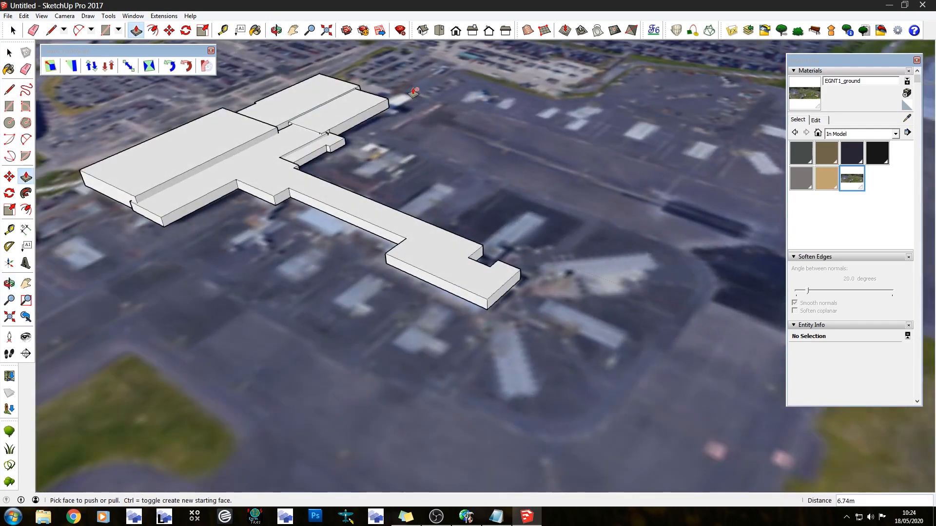
scroll(369, 151, "down", 4)
middle_click_drag(409, 297, 628, 325)
scroll(625, 274, "down", 3)
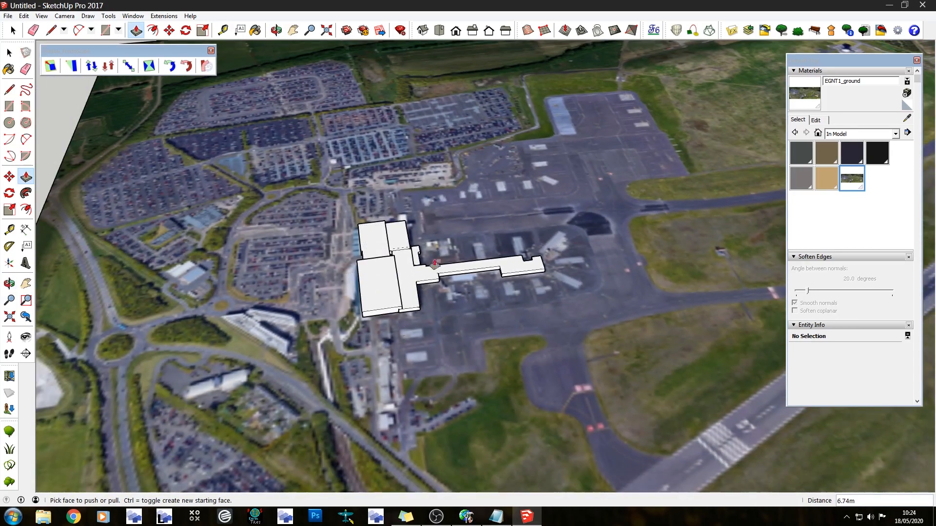
middle_click_drag(435, 265, 388, 460)
scroll(262, 156, "down", 5)
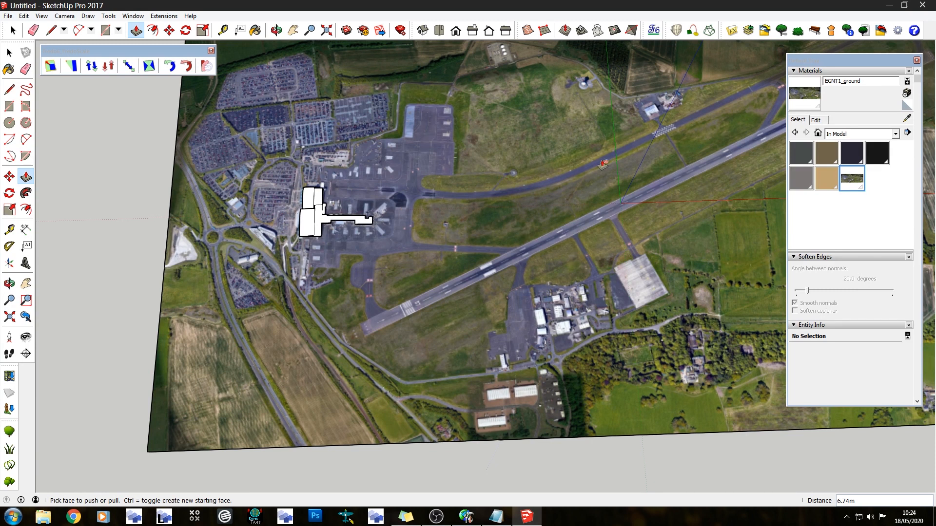
Trace the small white-roofed building beside the parking apron as a closed face about 45 m by 19 m, erasing the overshooting edge
scroll(544, 314, "up", 10)
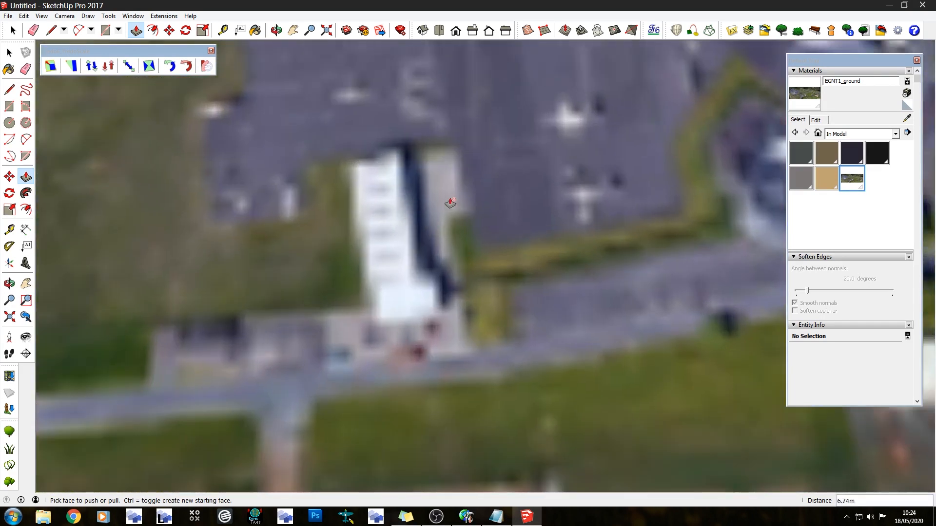
key("l")
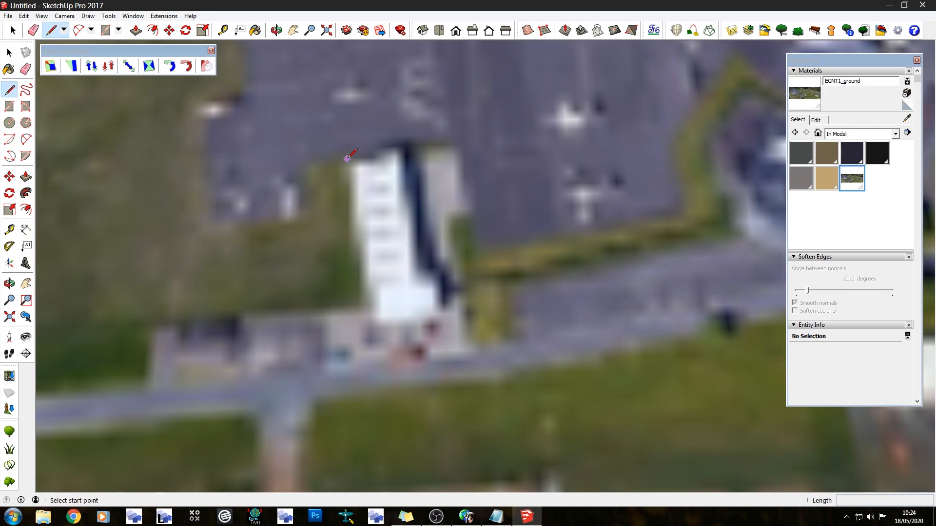
left_click(347, 159)
left_click(367, 321)
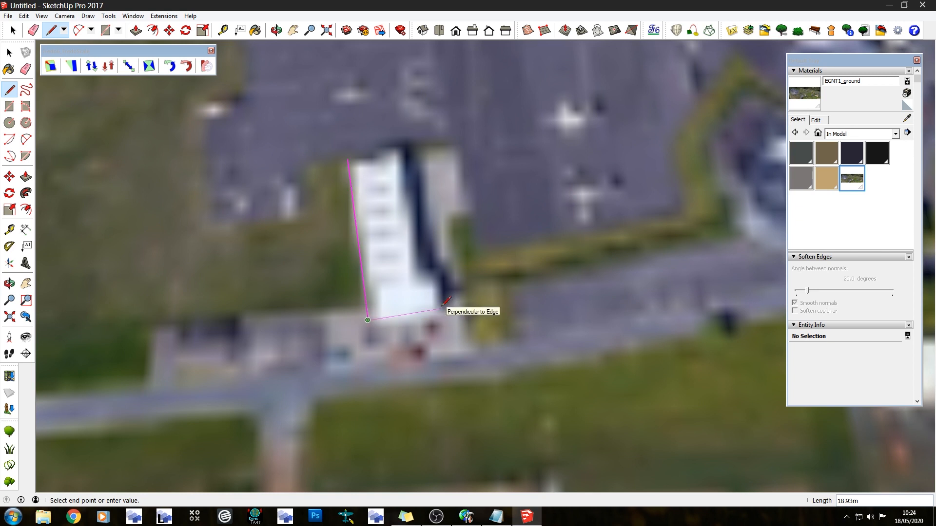
left_click(441, 308)
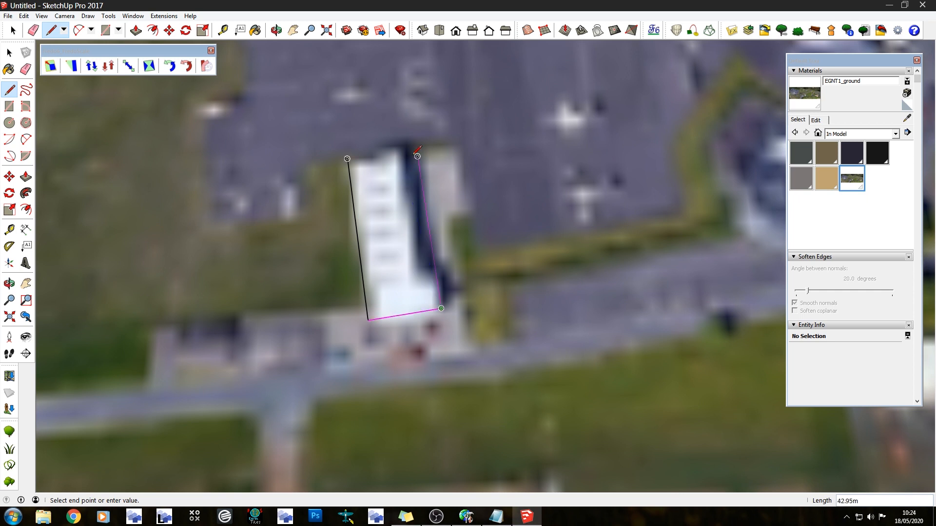
left_click(415, 138)
key("Escape")
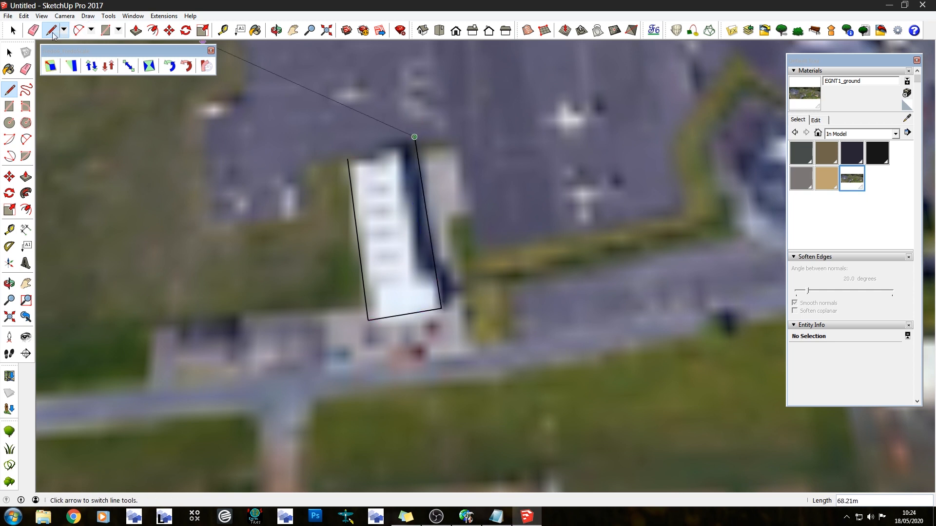
left_click(347, 159)
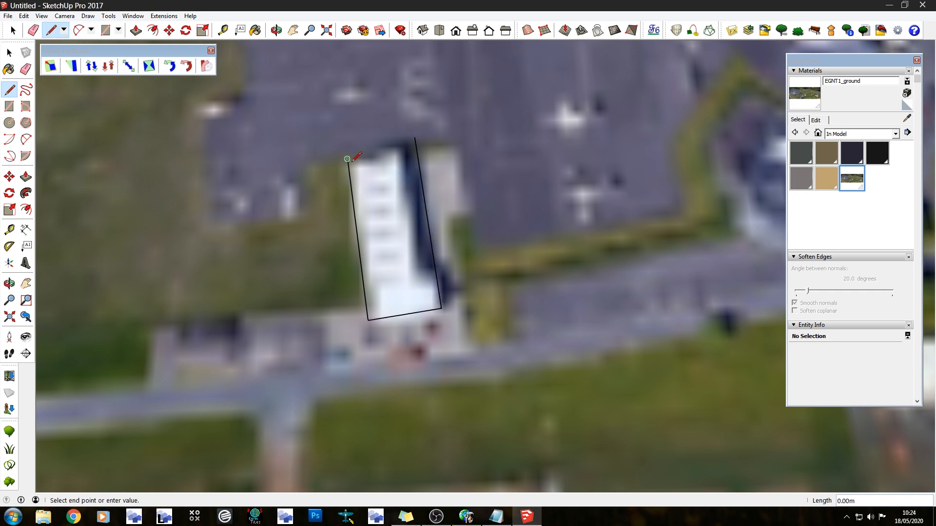
left_click(416, 147)
key("e")
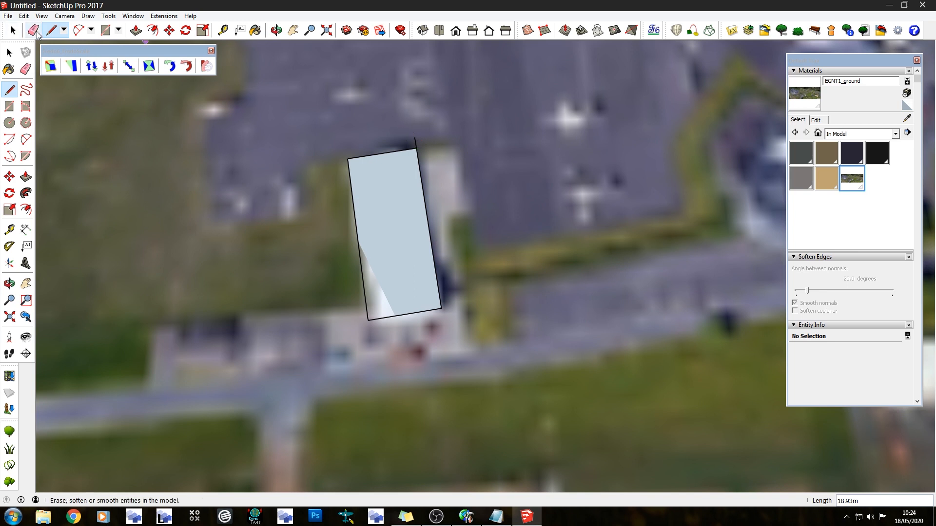
left_click(415, 144)
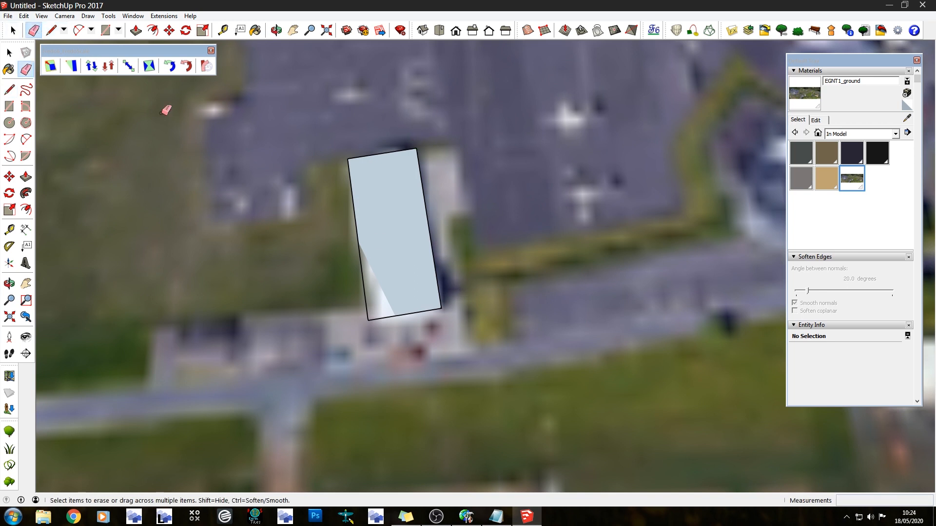
Push/Pull the small building's footprint upward into a solid block
left_click(136, 31)
mouse_move(546, 436)
middle_mouse_down()
mouse_move(475, 275)
mouse_move(436, 239)
middle_mouse_up()
scroll(437, 239, "up", 4)
left_click_drag(437, 296, 433, 224)
Draw a sloping line across the small building's end wall and push the wedge above it back 45.50 m to make a pitched roof
key("l")
left_click(291, 265)
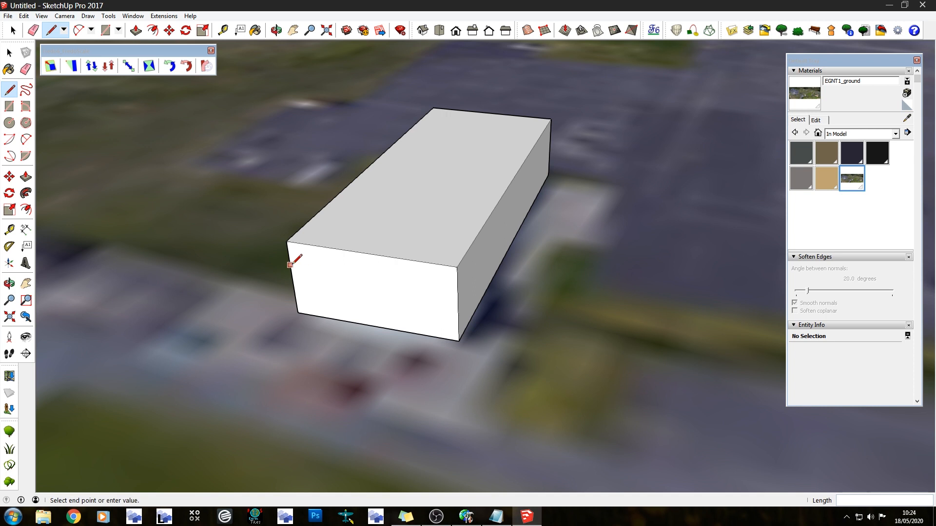
left_click(457, 267)
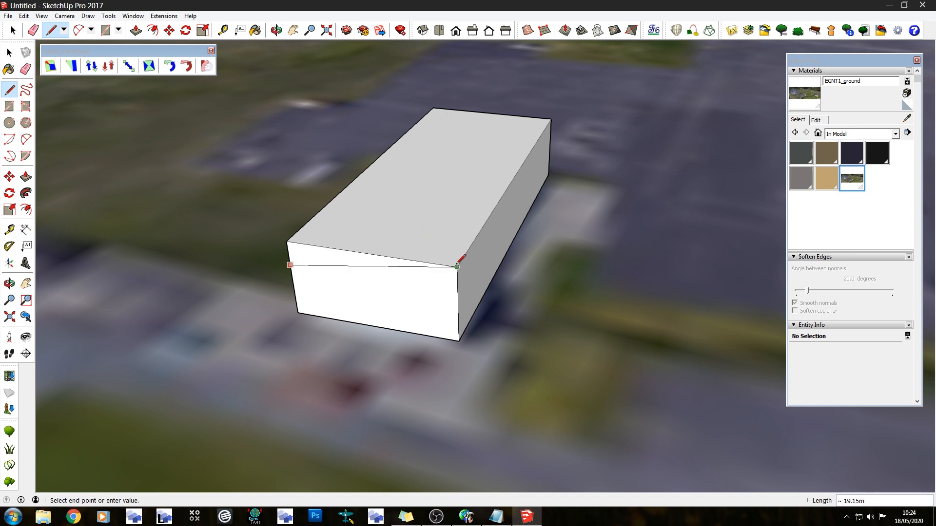
left_click(136, 30)
left_click_drag(313, 262, 556, 134)
left_click(556, 134)
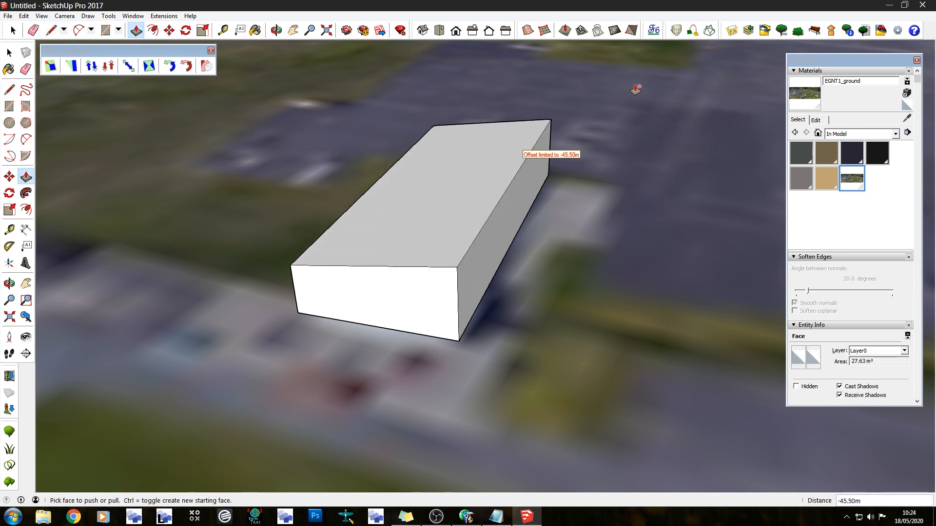
Inspect the small pitched-roof building from several angles and compare its position with the terminal across the whole ground plane
scroll(568, 116, "down", 4)
middle_click_drag(594, 256, 127, 229)
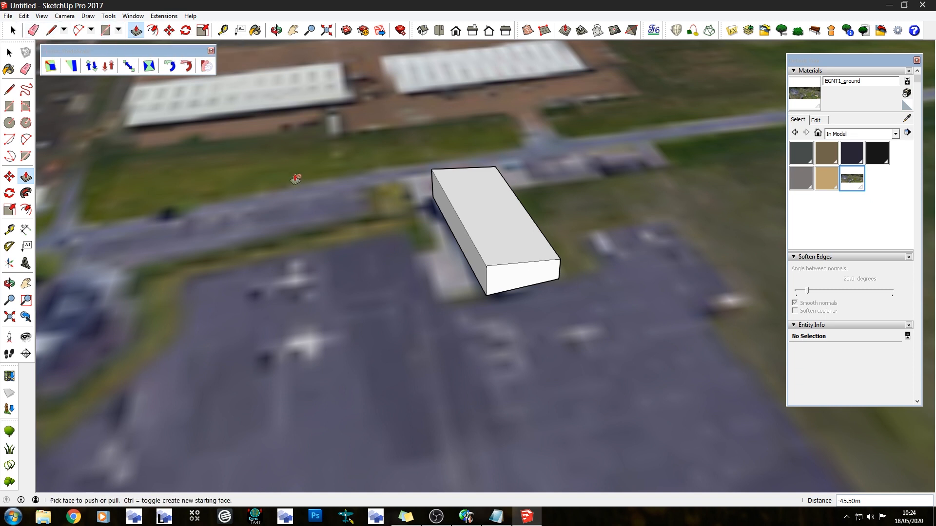
middle_click_drag(401, 228, 375, 207)
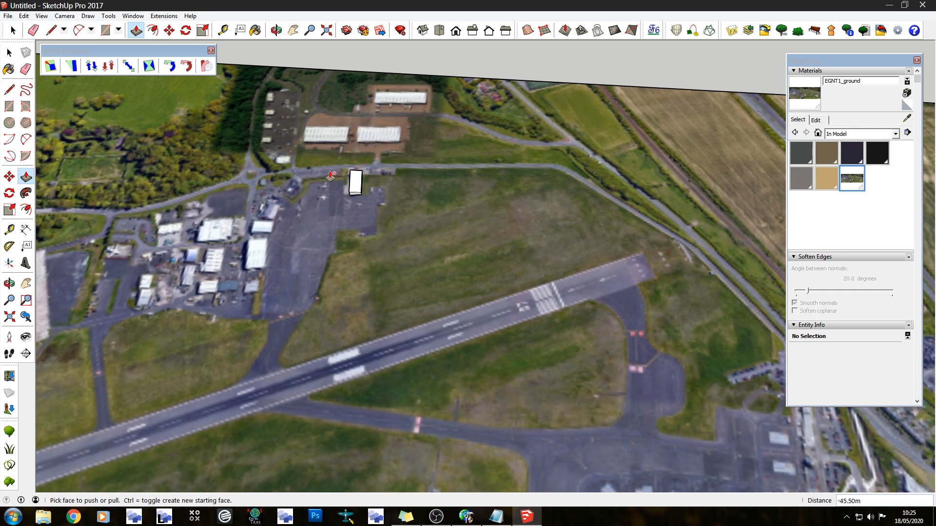
scroll(345, 104, "down", 3)
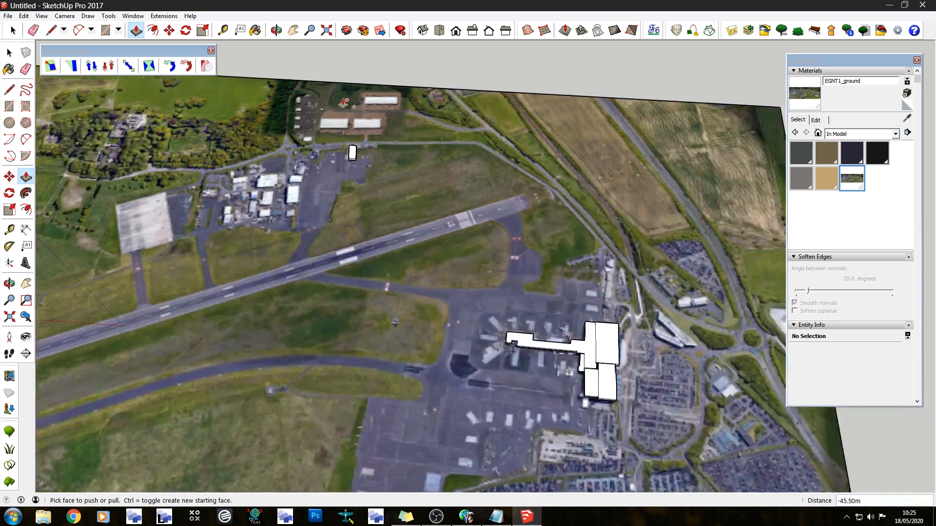
scroll(343, 103, "down", 2)
middle_click_drag(309, 268, 849, 306)
middle_click_drag(503, 265, 568, 161)
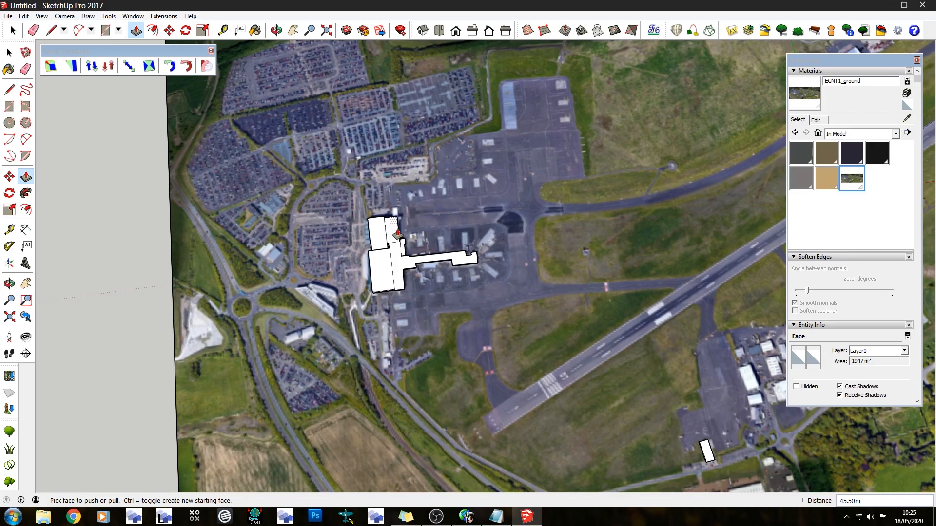
scroll(453, 210, "up", 3)
middle_click_drag(577, 399, 333, 162)
scroll(333, 162, "down", 6)
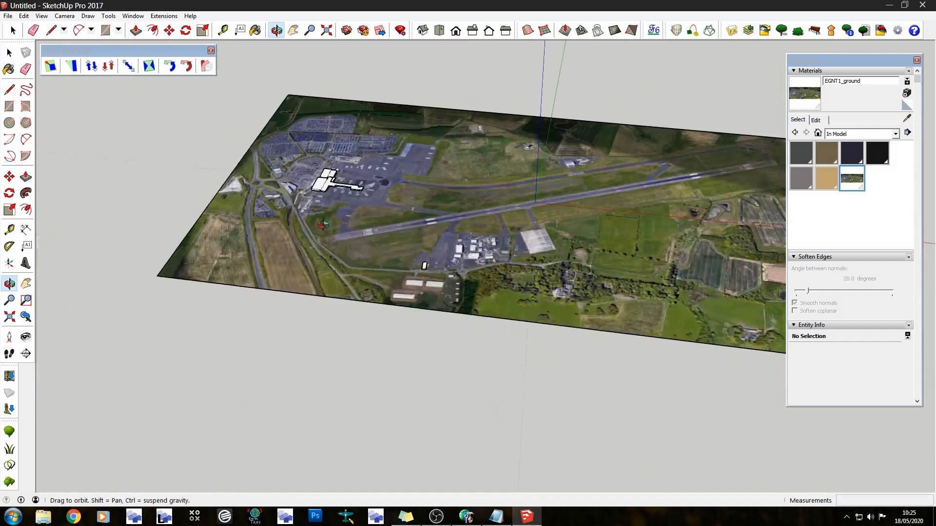
middle_click_drag(313, 227, 698, 146)
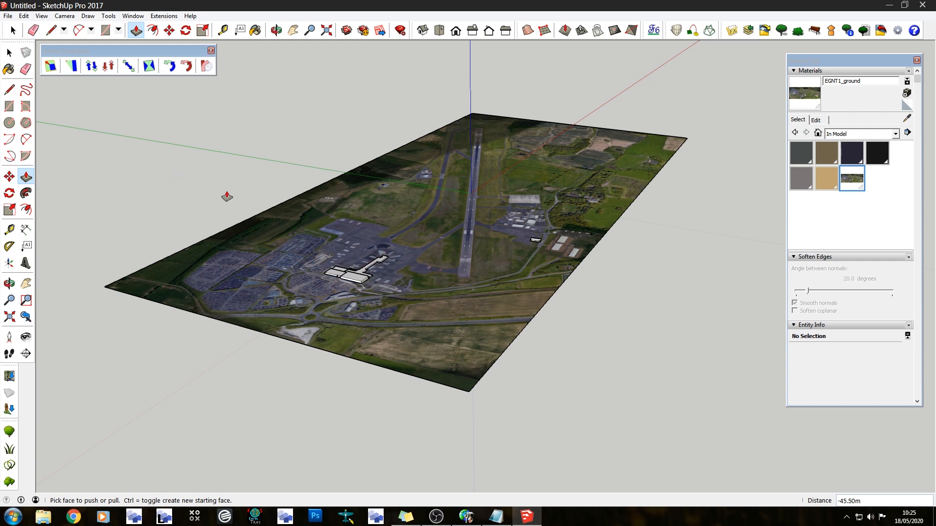
middle_click_drag(350, 357, 247, 407)
Switch to Photoshop and choose the 1024 px X 1024 px preset for a new document
left_click(310, 515)
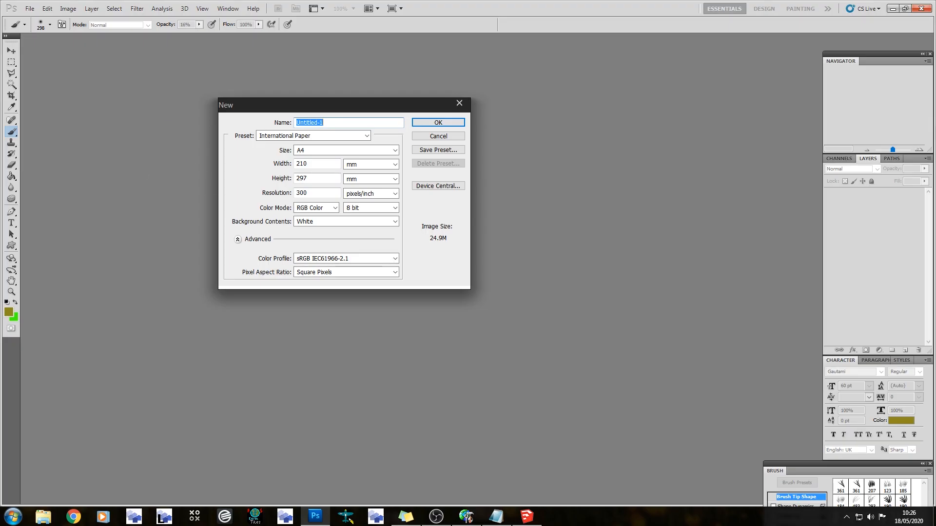
left_click(367, 137)
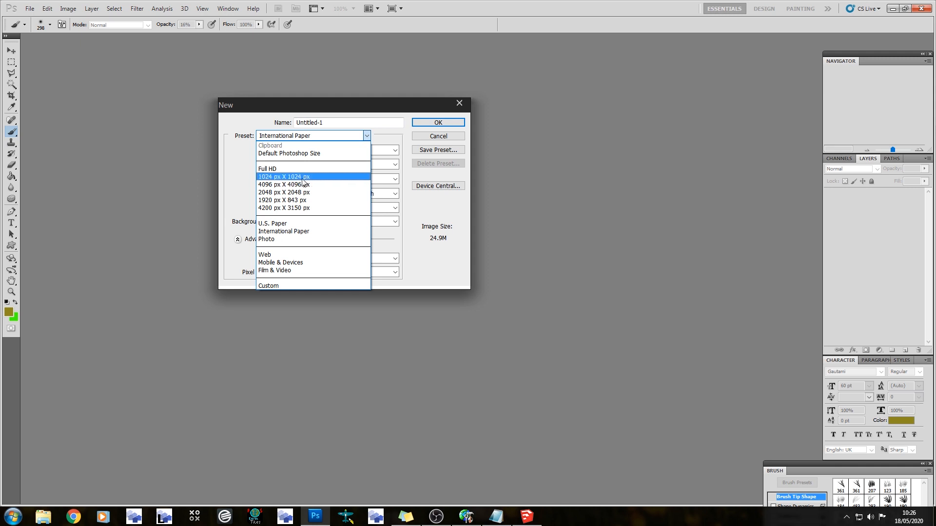
left_click(292, 176)
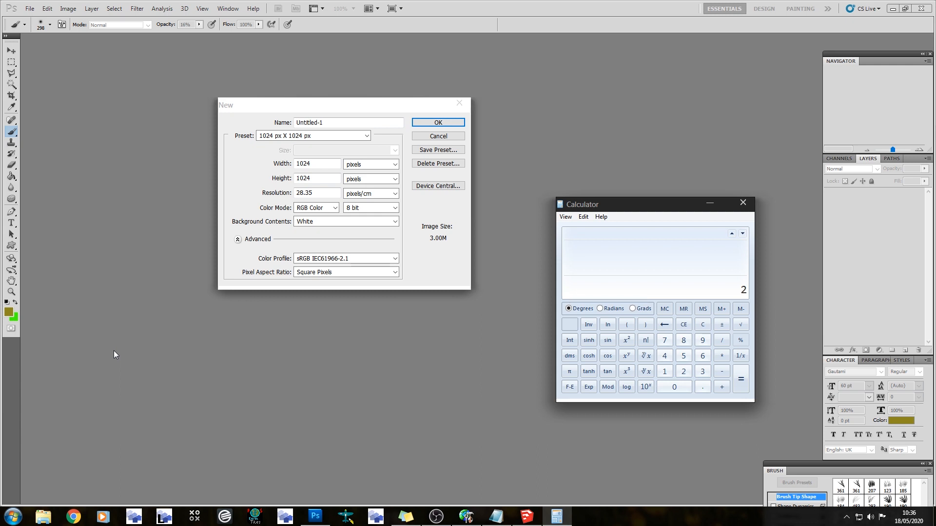
Double the number 2 repeatedly in the calculator up to 4096 to demonstrate the power-of-two texture sizes
key("Return")
key("Return")
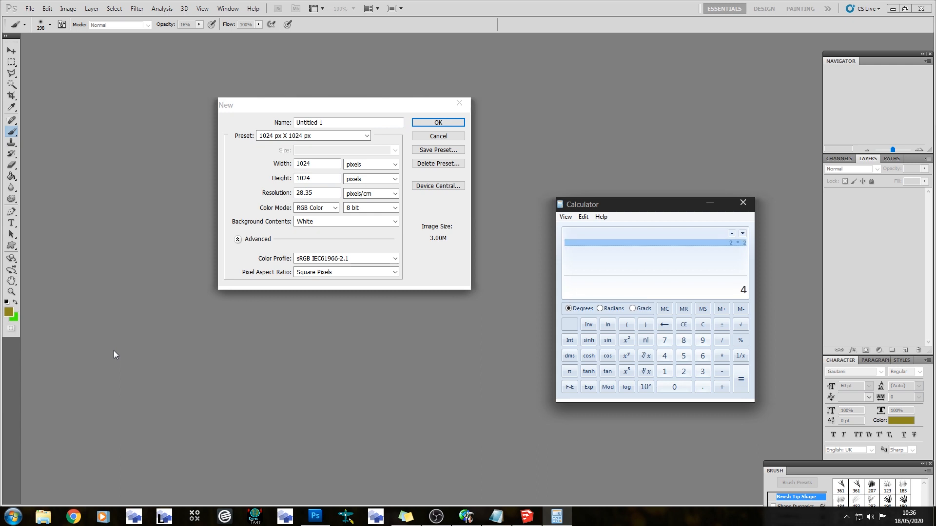
key("Return")
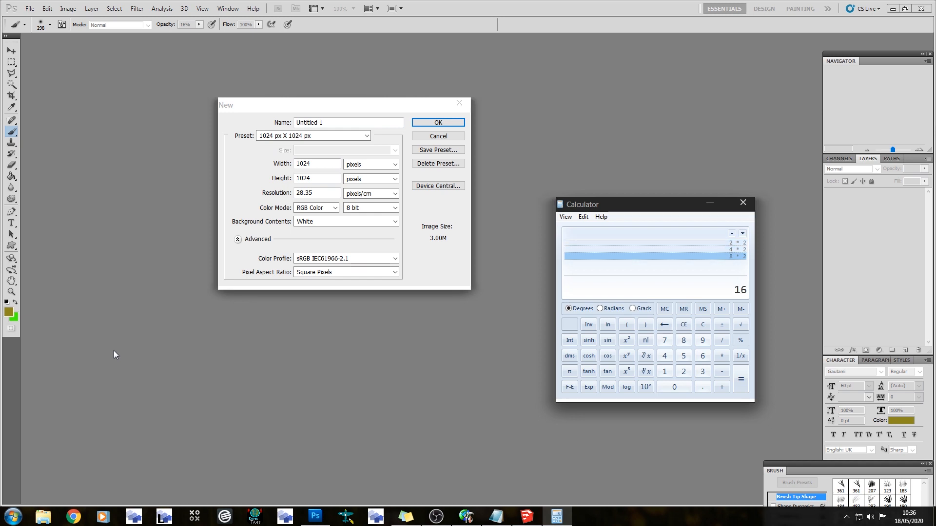
key("Return")
key("Return")
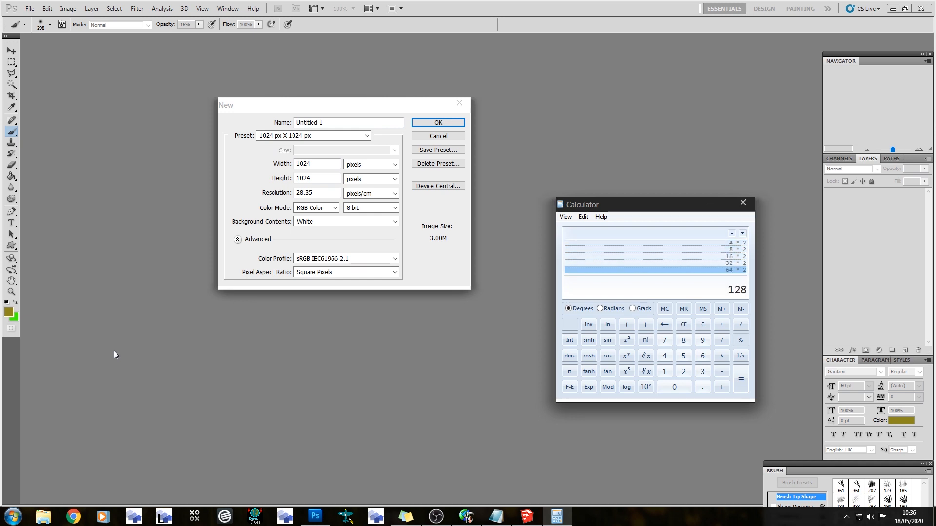
key("Return")
key("Return")
key("Return")
key("Return")
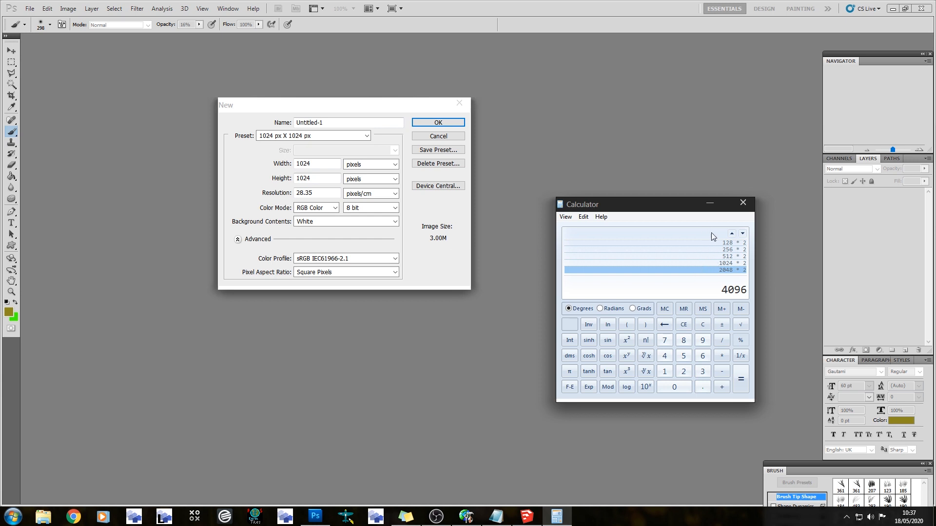
Close the calculator and create the blank 1024 by 1024 pixel document with a white background
left_click(744, 203)
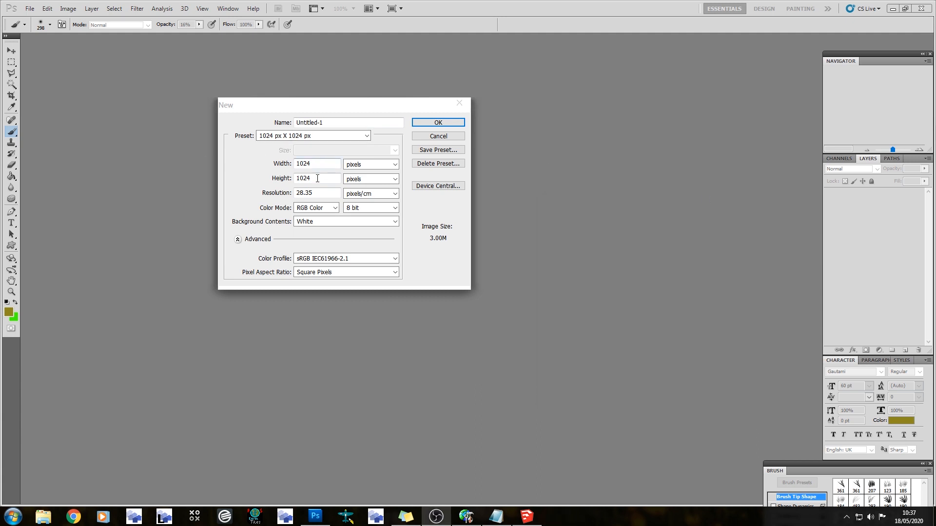
left_click(419, 124)
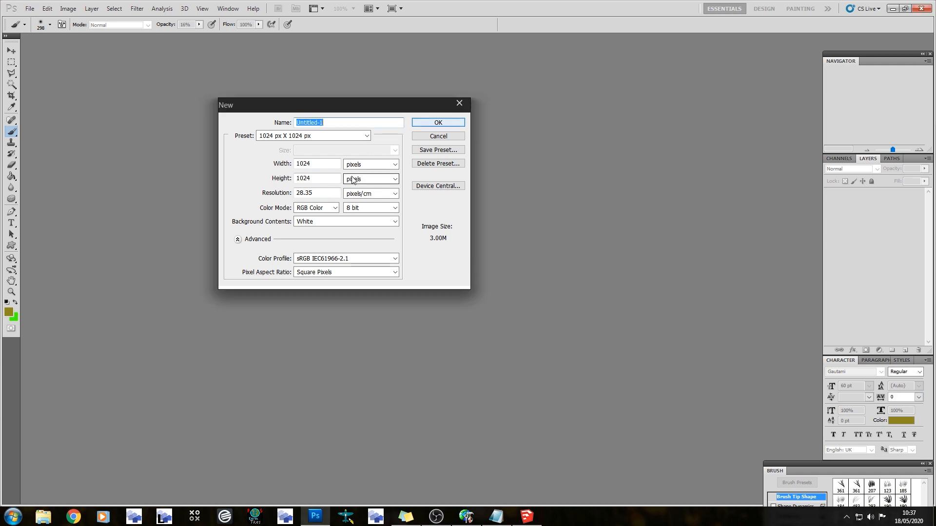
left_click(436, 123)
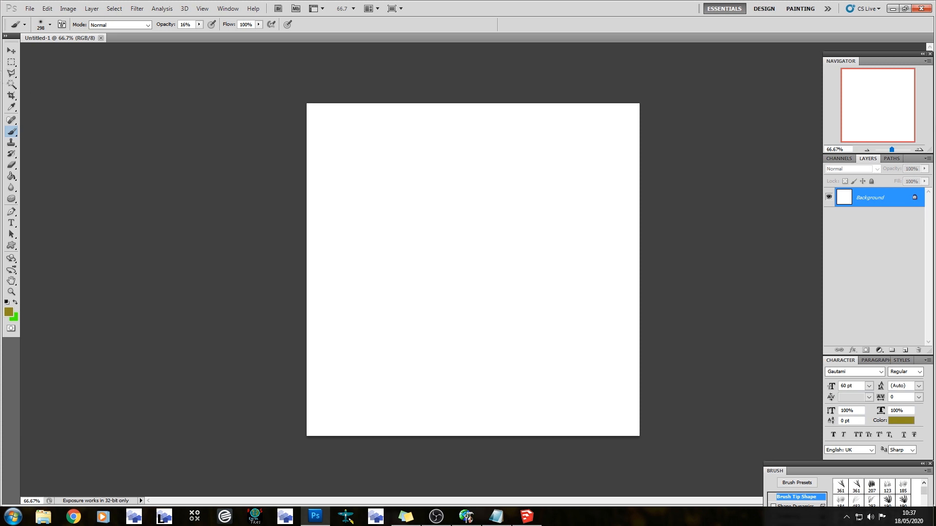
Select a full-width strip along the canvas's upper edge and fill it with the olive foreground colour on a new layer
left_click(11, 64)
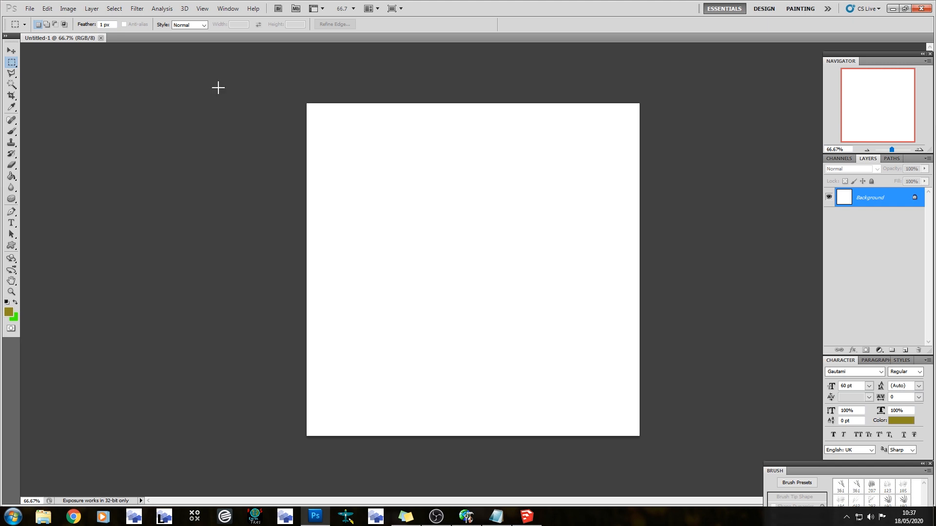
left_click_drag(323, 106, 739, 158)
left_click(905, 350)
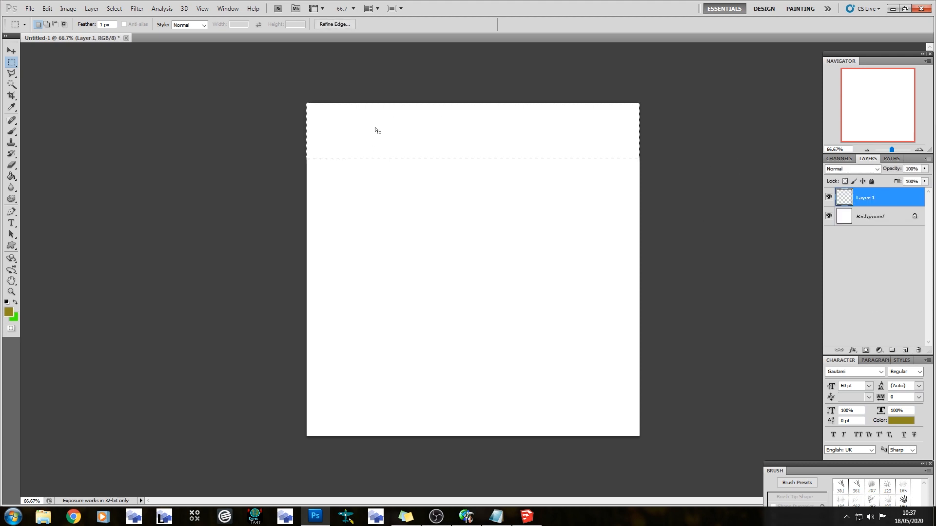
left_click(11, 132)
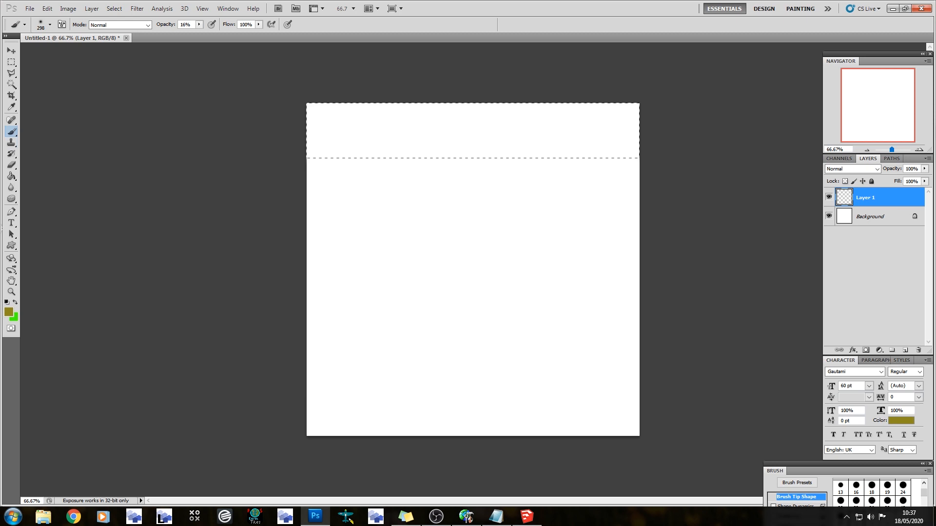
left_click(11, 176)
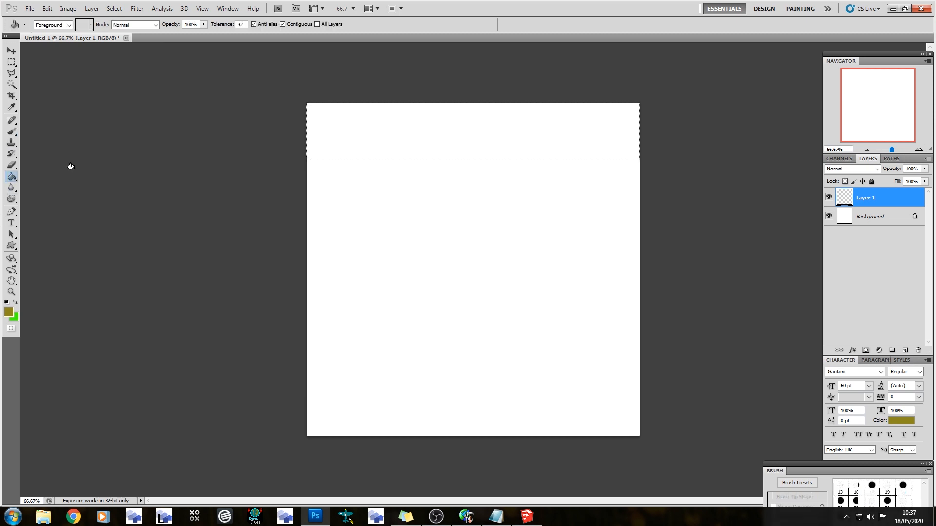
left_click(417, 130)
Apply a Pattern Overlay of grey-blue horizontal slats to the olive strip and reduce the pattern scale
double_click(906, 199)
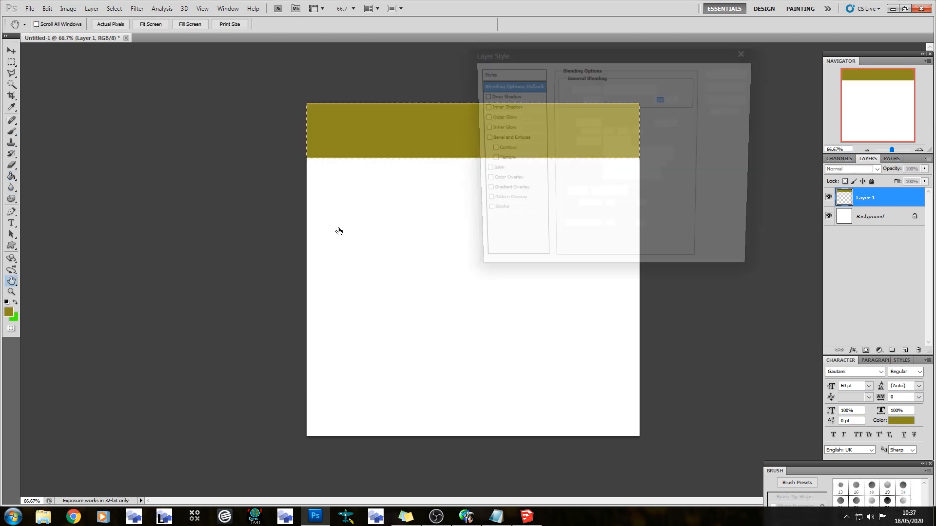
left_click(512, 202)
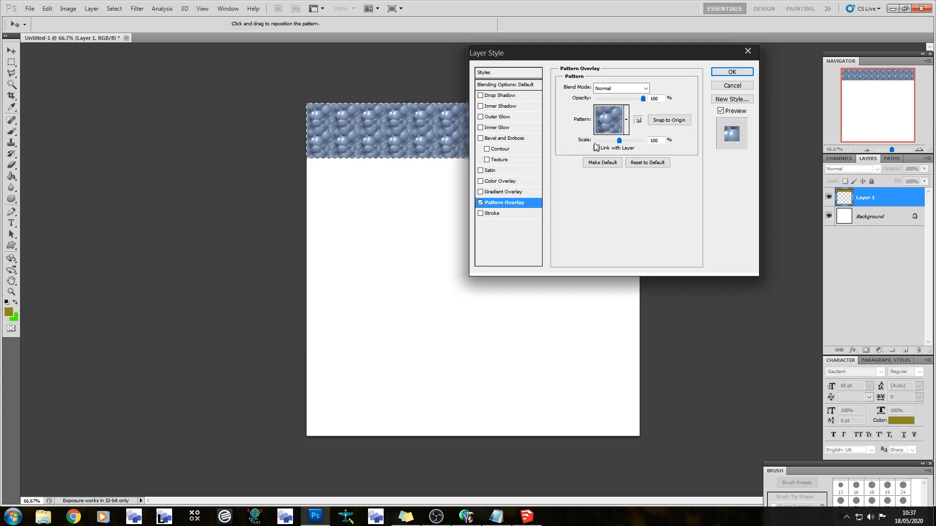
left_click(626, 120)
left_click(593, 196)
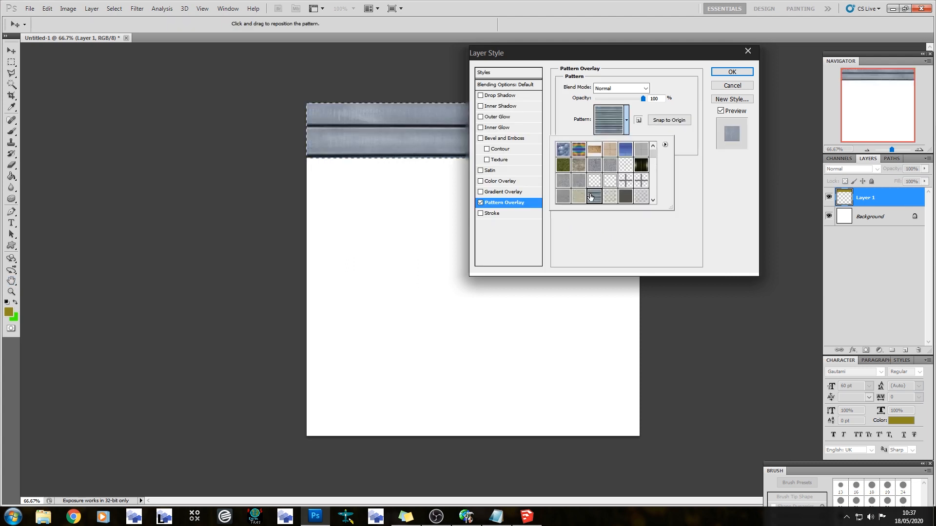
left_click(675, 144)
left_click_drag(619, 140, 601, 140)
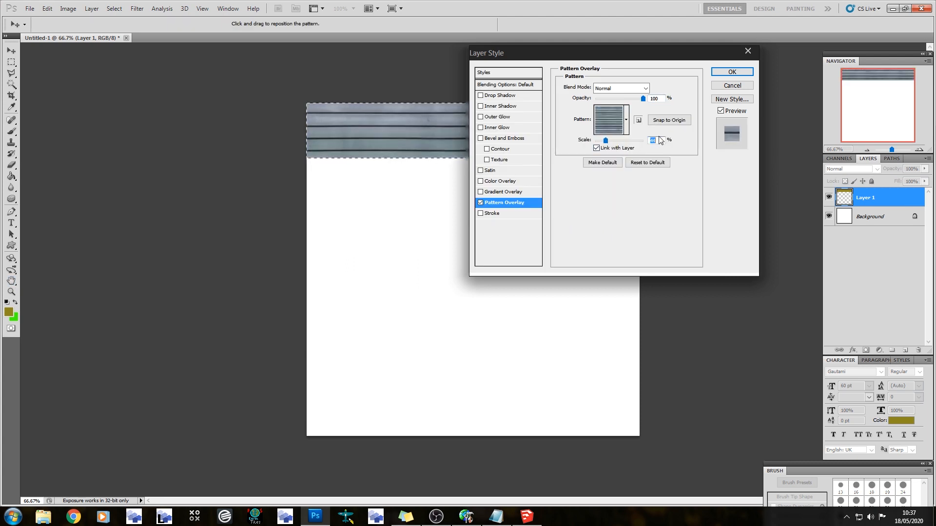
key("Down")
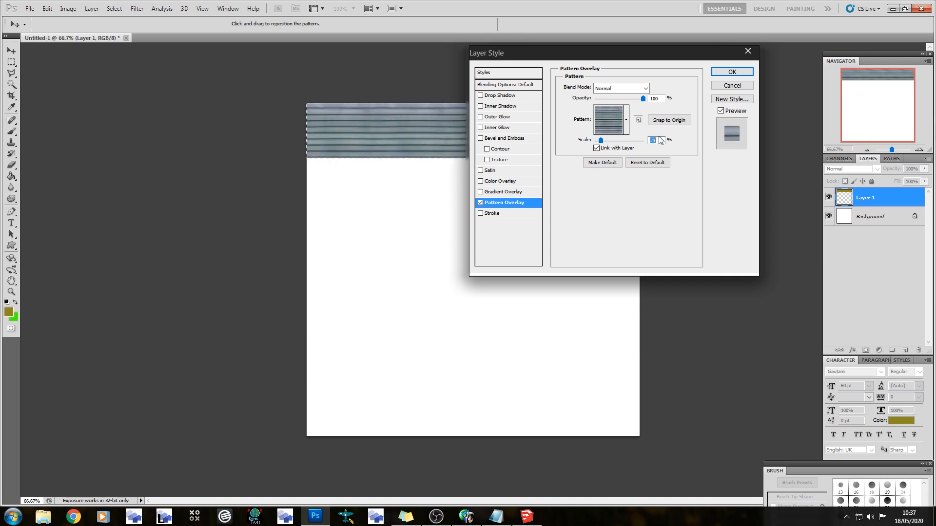
left_click(726, 72)
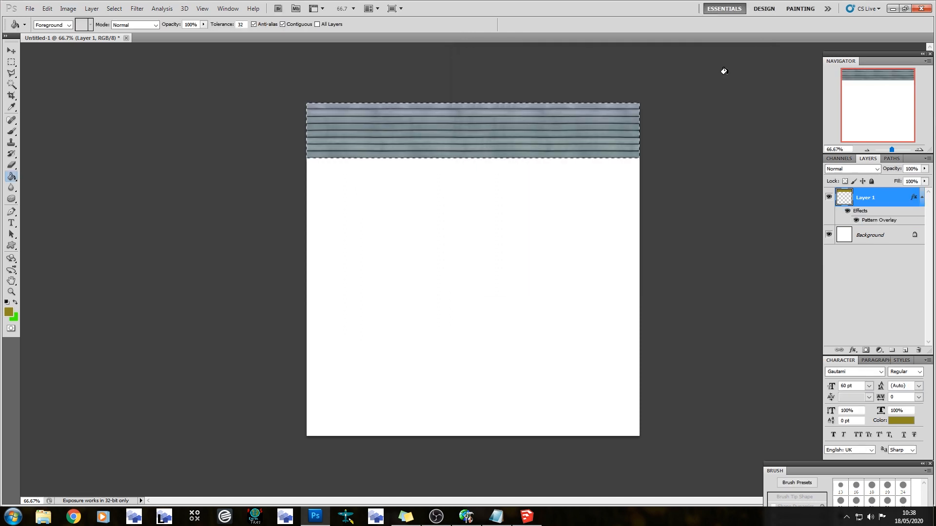
Convert the patterned layer to a smart object, duplicate it and move the copy directly beneath the original strip
right_click(877, 197)
left_click(859, 307)
left_click_drag(896, 199, 905, 350)
key("v")
left_click_drag(419, 125, 422, 182)
Inspect the seam between the strips closely and undo the duplicate, the conversion, the pattern overlay and the olive fill
scroll(327, 93, "up", 5, "alt")
key("ctrl+alt+z")
key("ctrl+alt+z")
key("ctrl+alt+z")
key("ctrl+alt+z")
key("ctrl+alt+z")
key("ctrl+alt+z")
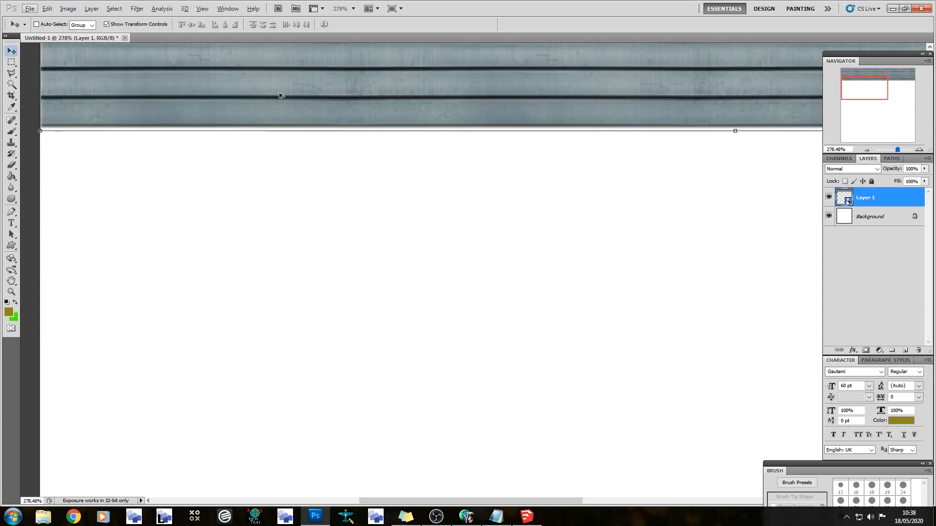
scroll(238, 195, "down", 8, "alt")
Select a full-width strip along the canvas's upper edge again, fill it with olive on Layer 1 and deselect it
left_click(11, 62)
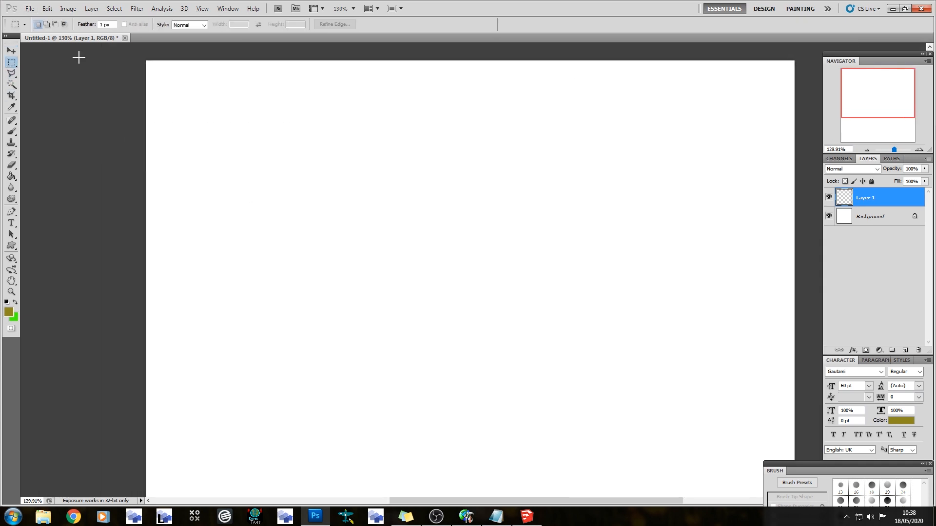
left_click(11, 177)
left_click(312, 121)
key("ctrl+d")
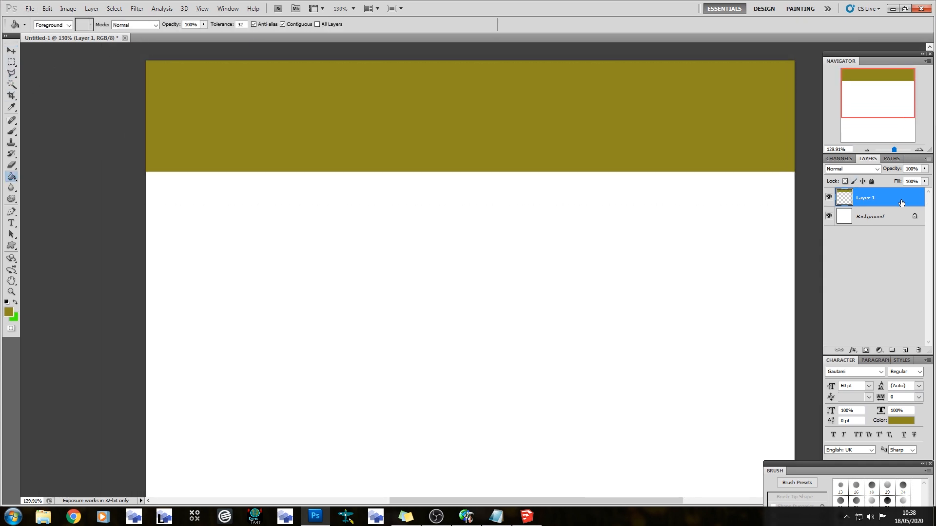
Apply a Pattern Overlay of grey-blue horizontal slats to Layer 1 with the pattern scale set to 25%
double_click(914, 198)
left_click(508, 203)
left_click(626, 120)
left_click(592, 197)
left_click(654, 153)
double_click(654, 140)
type("25")
key("Return")
Convert the patterned Layer 1 to a smart object and rasterize it so the overlay becomes part of the layer
right_click(883, 194)
left_click(872, 260)
right_click(875, 202)
left_click(854, 315)
Duplicate the slatted layer, place the copy directly beneath the strip to check how it tiles, and delete the copy
left_click_drag(885, 191, 904, 350)
key("v")
left_click_drag(345, 79, 343, 183)
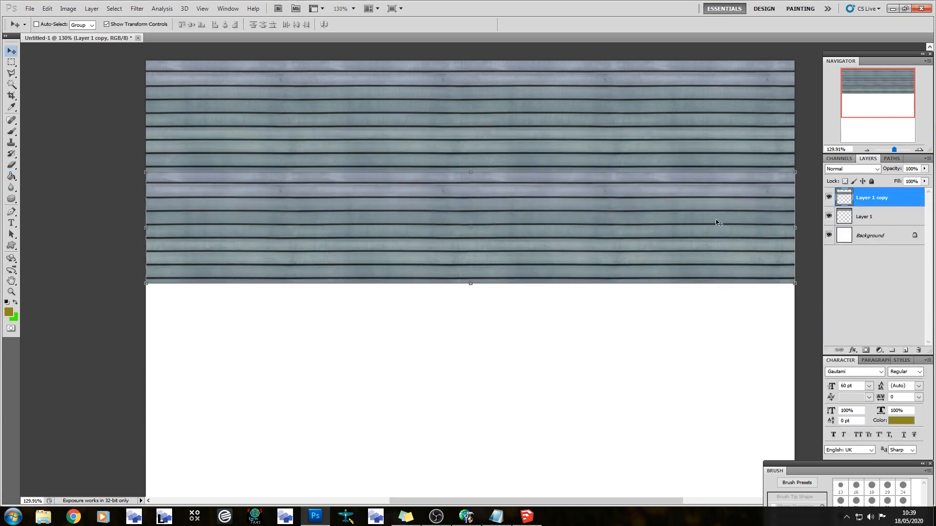
left_click_drag(881, 200, 918, 350)
Add a new layer above the slatted strip and set the brush's foreground colour to black (000000)
left_click(906, 351)
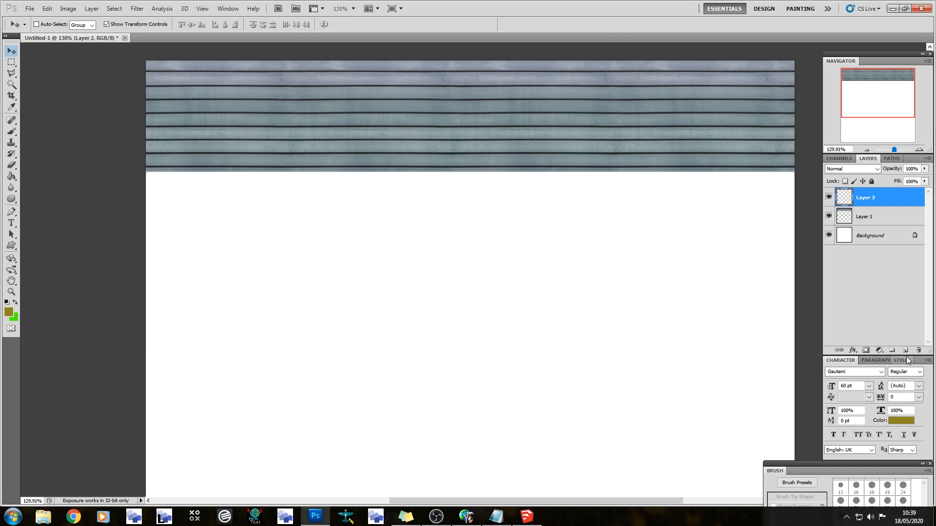
left_click(11, 132)
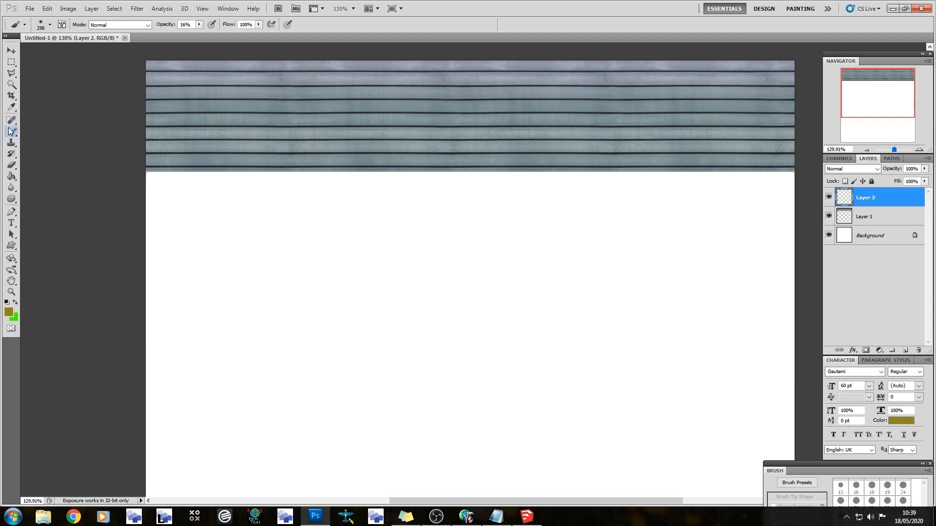
scroll(77, 155, "up", 1)
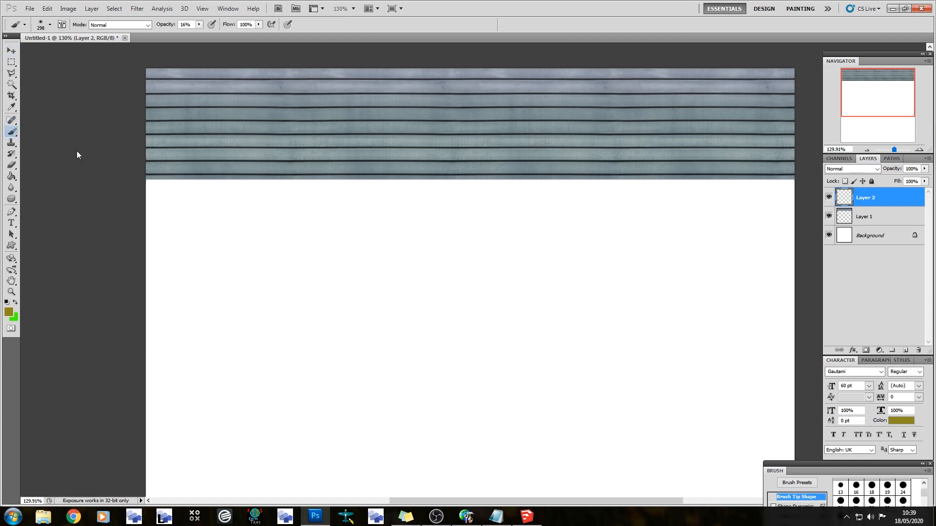
left_click(9, 313)
left_click(203, 267)
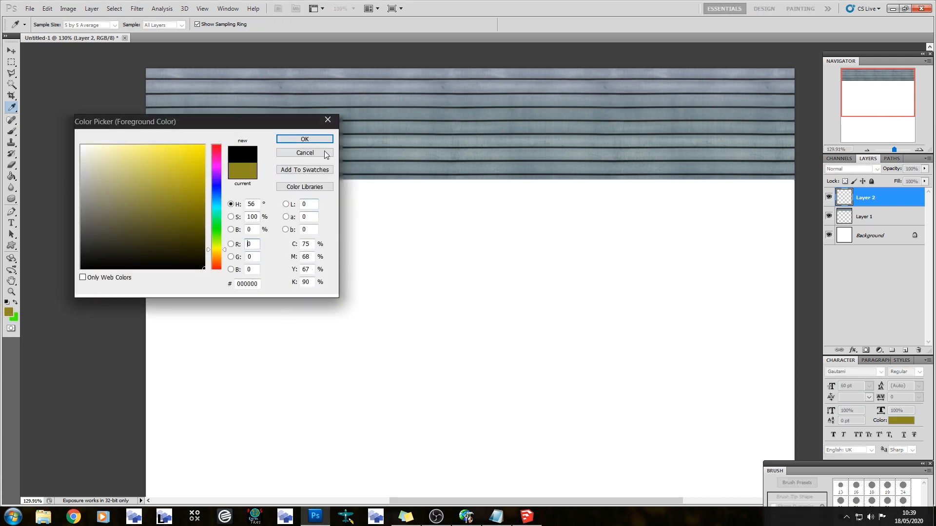
left_click(317, 141)
Brush soft black shading at 16% opacity across the full canvas width along the slatted strip's upper and lower edges
scroll(286, 140, "down", 5, "alt")
left_click_drag(253, 61, 697, 61)
left_click_drag(697, 150, 244, 150)
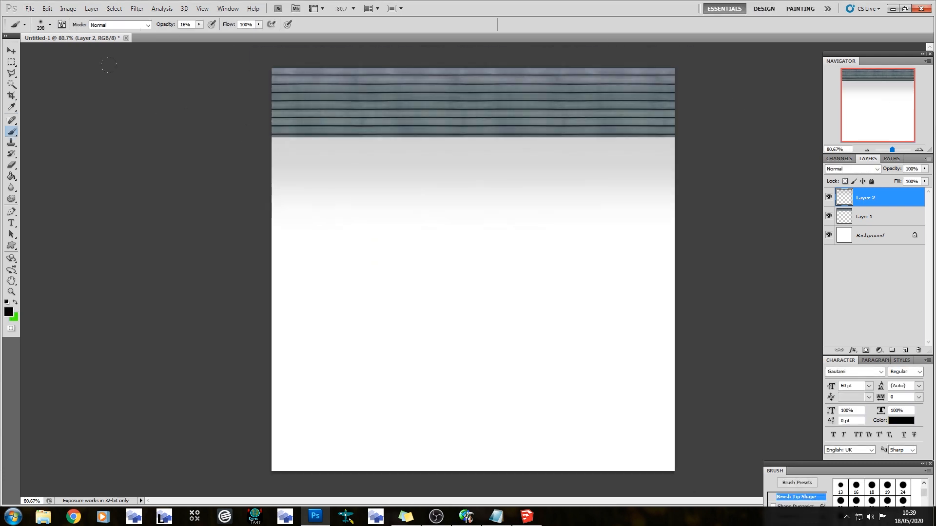
Deepen the black shading along the slatted strip's upper and lower edges with a softer pass of a 145 px brush
left_click_drag(244, 54, 697, 54)
left_click(50, 24)
left_click(74, 51)
left_click_drag(249, 53, 697, 55)
left_click_drag(695, 51, 234, 54)
mouse_move(248, 144)
left_mouse_down()
mouse_move(470, 120)
mouse_move(697, 141)
left_mouse_up()
left_click_drag(697, 139, 244, 138)
mouse_move(234, 45)
left_mouse_down()
mouse_move(697, 49)
mouse_move(697, 63)
left_mouse_up()
Merge the shading layer with the slatted layer, duplicate the result and place the copy directly beneath the strip
right_click(885, 197)
left_click(862, 313)
left_click(885, 222, "ctrl")
key("ctrl+e")
left_click_drag(877, 199, 905, 350)
key("v")
left_click_drag(432, 110, 430, 172)
Add a new layer and select a tall narrow rectangle near the left end of the upper slatted strip
left_click(905, 350)
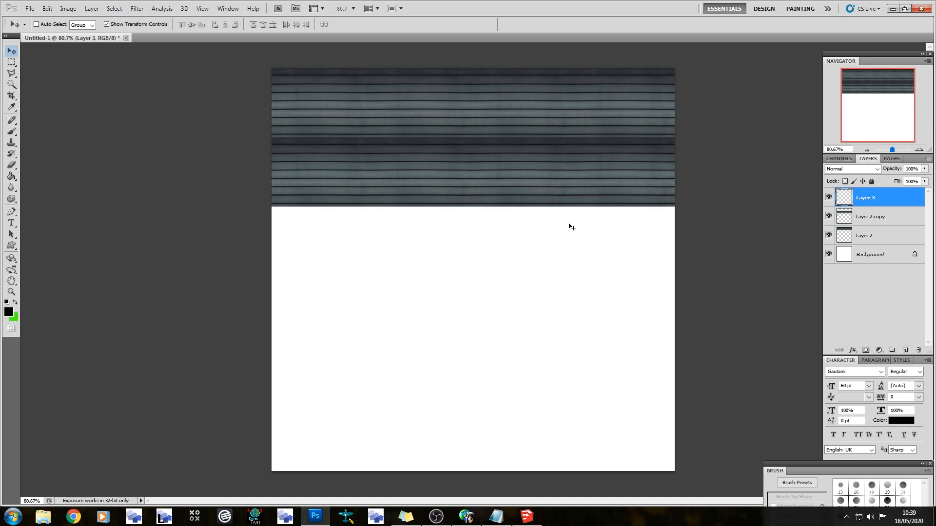
left_click(9, 62)
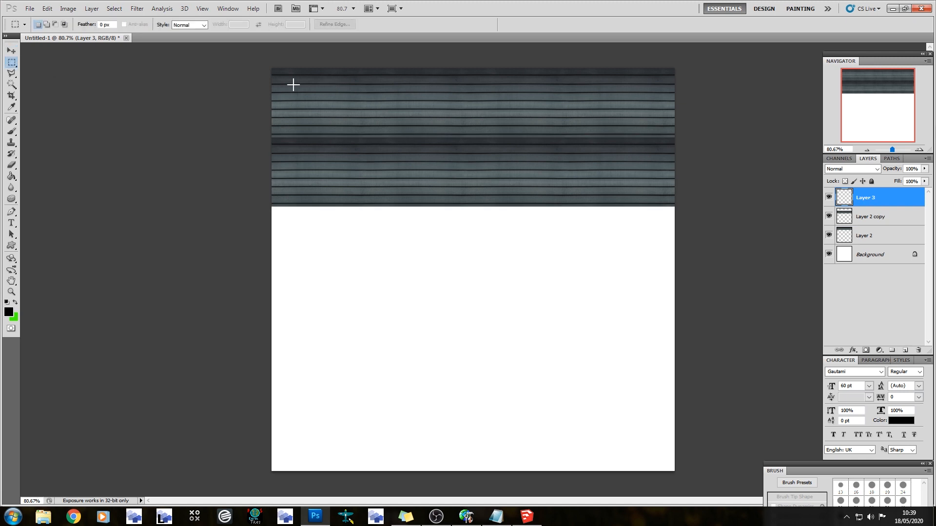
scroll(292, 87, "up", 3, "alt")
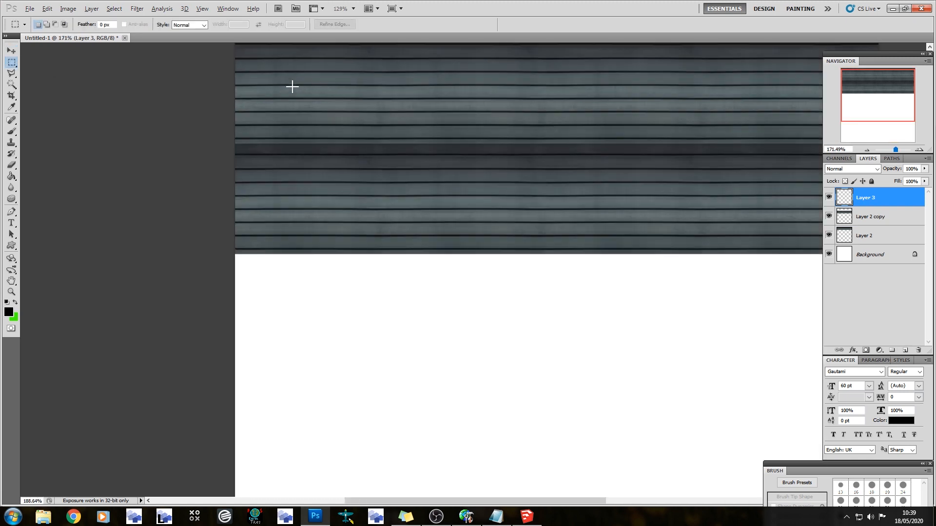
scroll(294, 87, "up", 4)
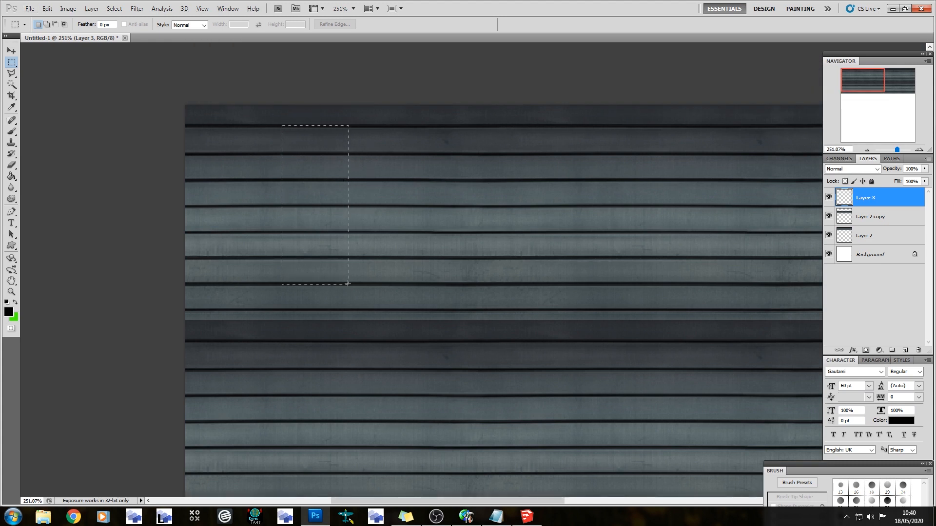
left_click_drag(347, 283, 348, 284)
Paint the rectangular selection solid black with the brush to form a window
left_click(12, 132)
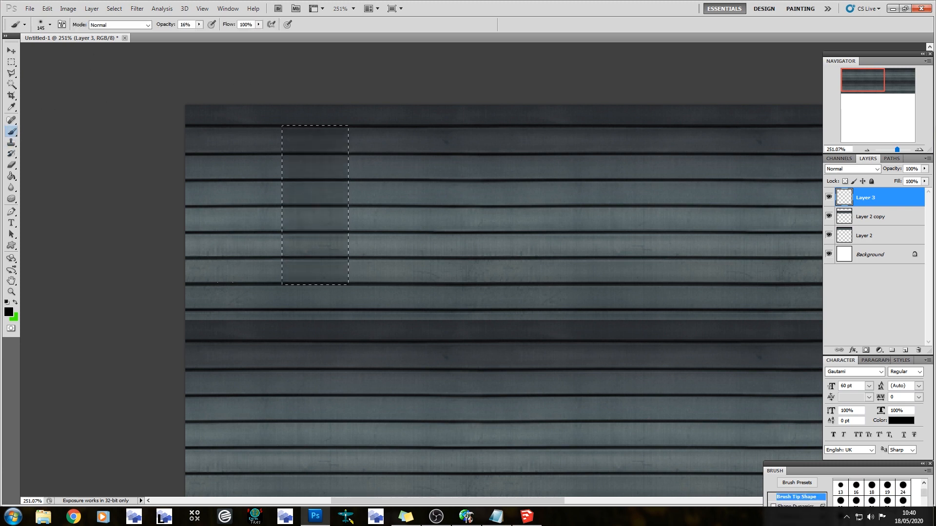
left_click_drag(251, 42, 308, 117)
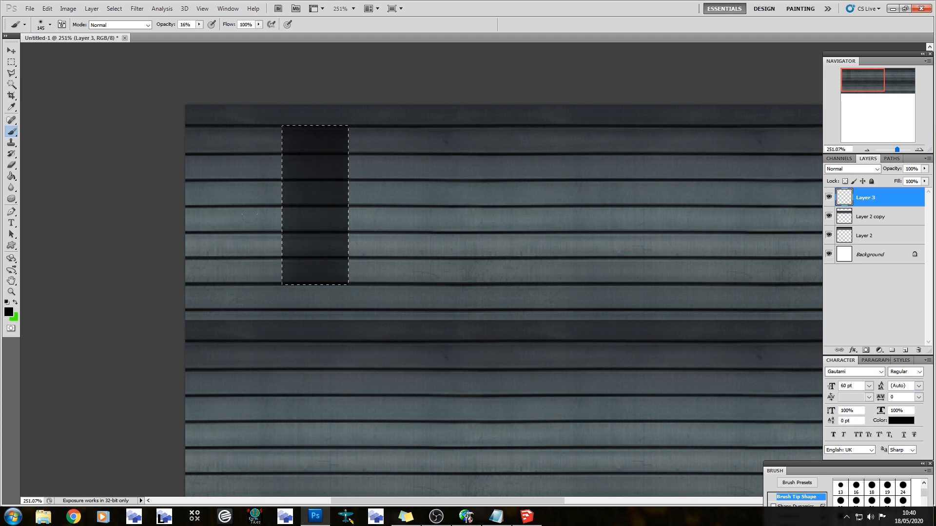
mouse_move(264, 247)
left_mouse_down()
mouse_move(312, 195)
mouse_move(302, 244)
left_mouse_up()
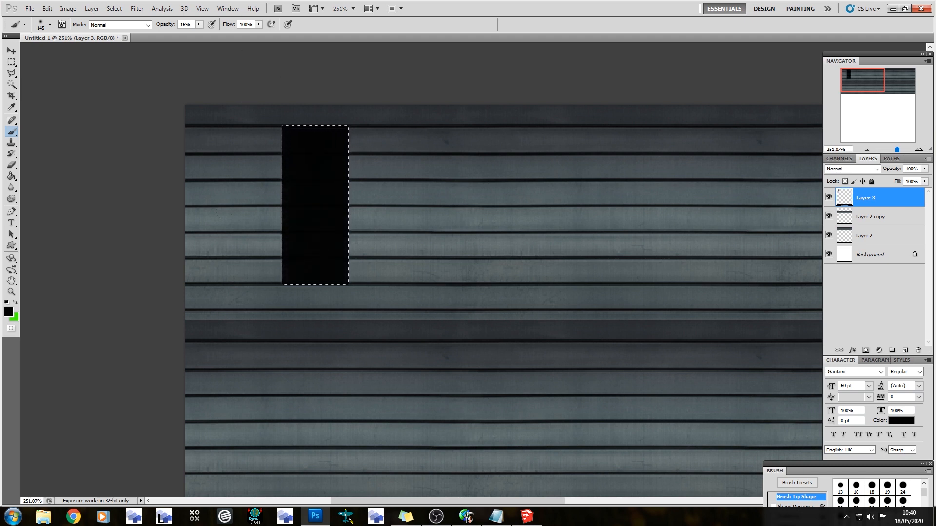
left_click(187, 24)
key("Return")
Give the black window layer a smooth Inner Bevel with 1000% depth and a very small size
double_click(904, 198)
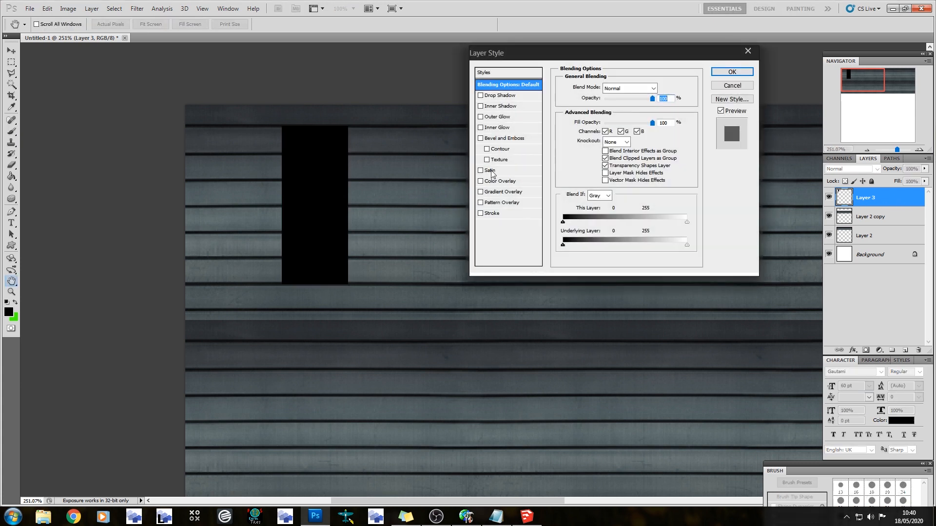
left_click(506, 138)
mouse_move(602, 130)
left_mouse_down()
mouse_move(610, 131)
mouse_move(598, 132)
left_mouse_up()
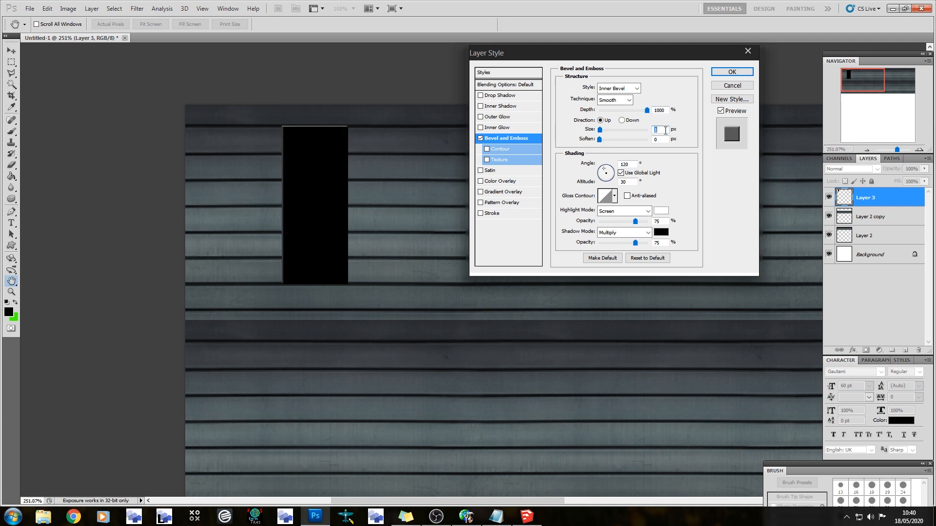
left_click(732, 71)
Duplicate the bevelled window and place the copy to its right at the same height
key("ctrl+j")
key("v")
left_click_drag(319, 163, 531, 167)
Save the document as the uncompressed TIFF file Newcastle_term in the Textures folder of the Pictures library
key("ctrl+shift+s")
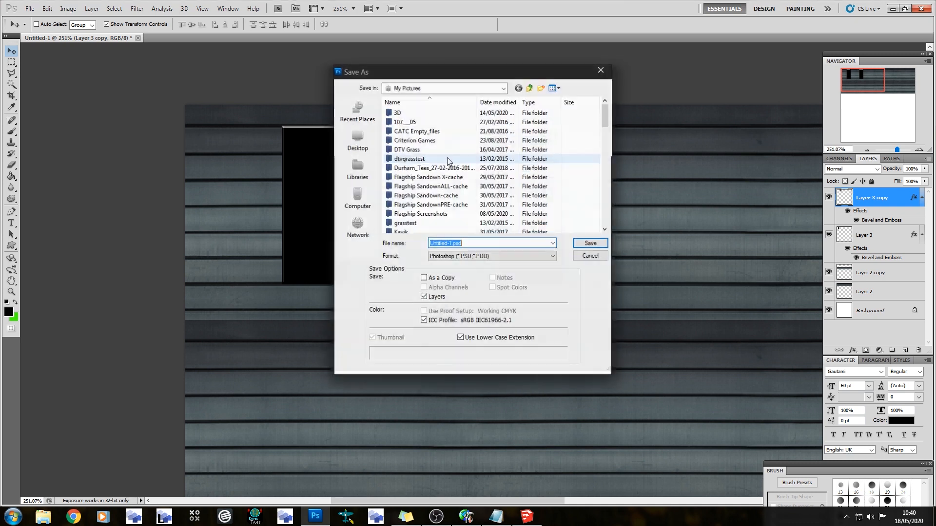
left_click(451, 256)
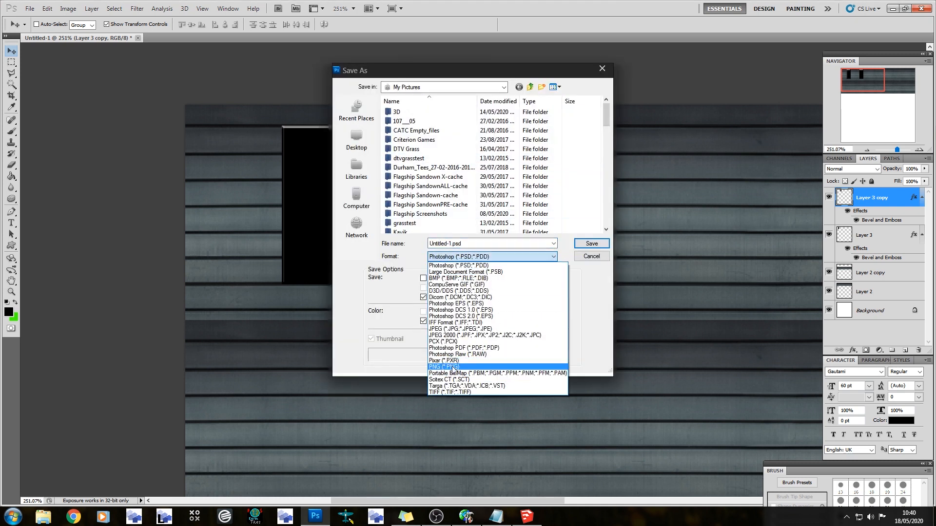
left_click(446, 392)
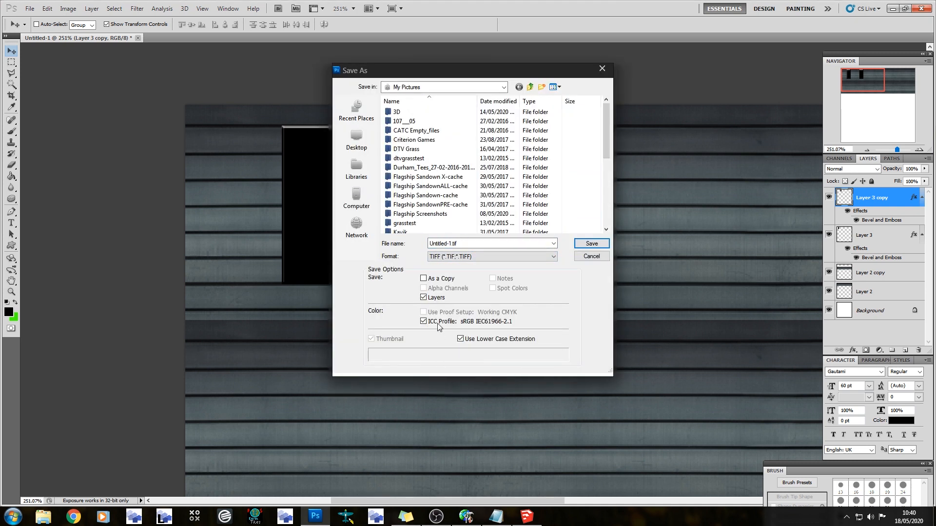
left_click(364, 166)
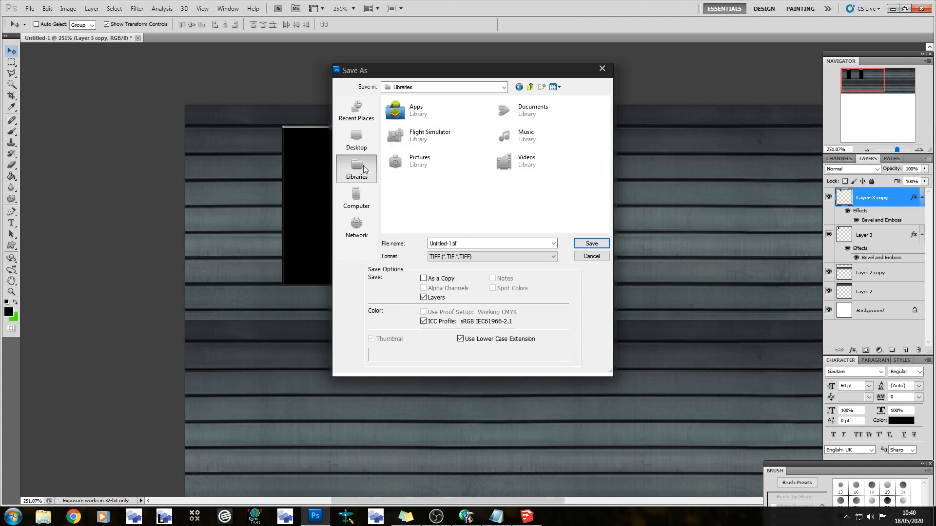
double_click(446, 155)
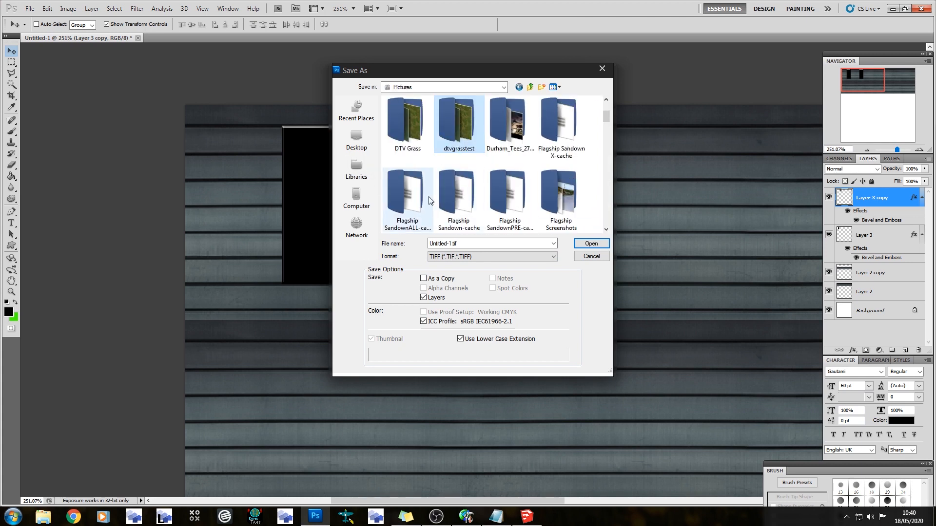
scroll(431, 200, "down", 1)
scroll(566, 198, "down", 1)
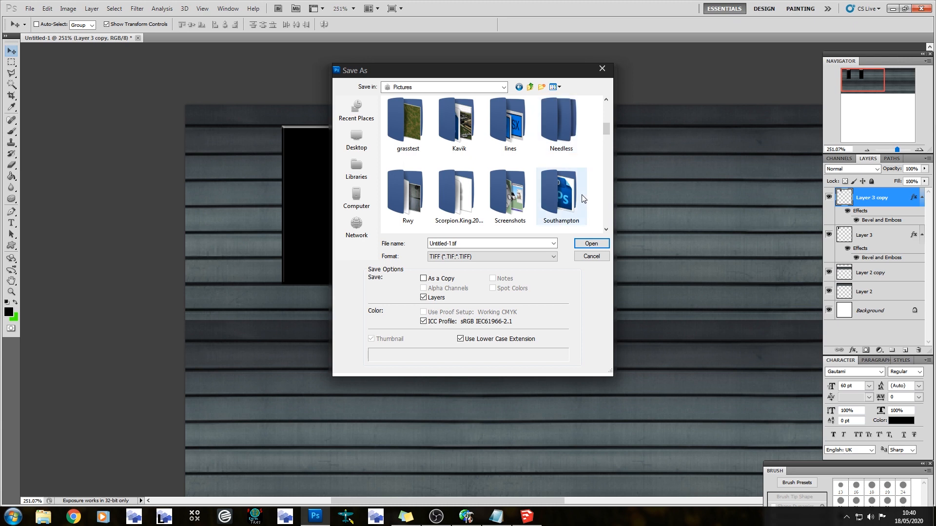
scroll(458, 195, "down", 1)
double_click(454, 191)
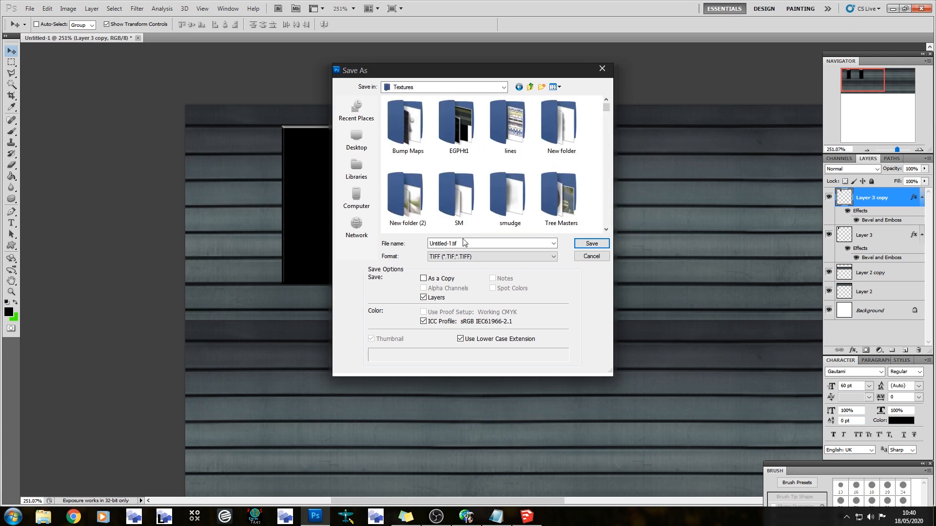
type("Newcastle_term")
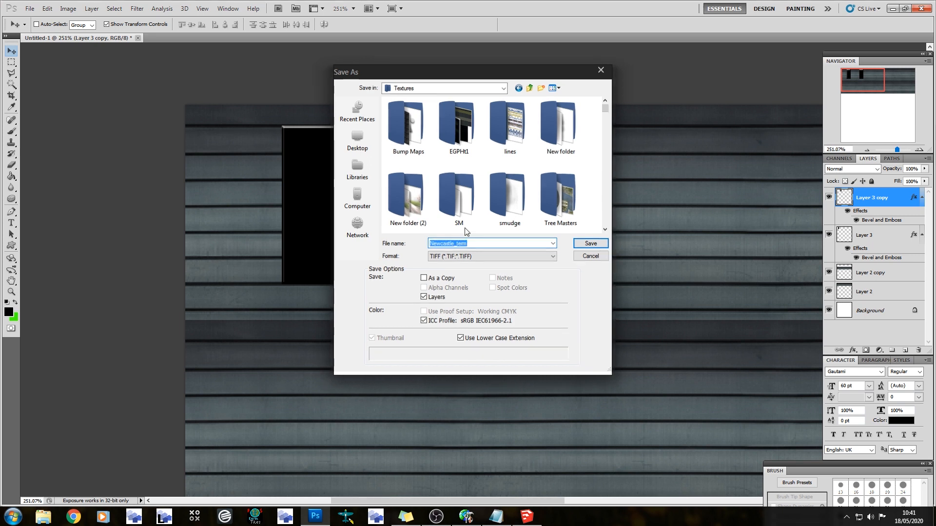
key("Return")
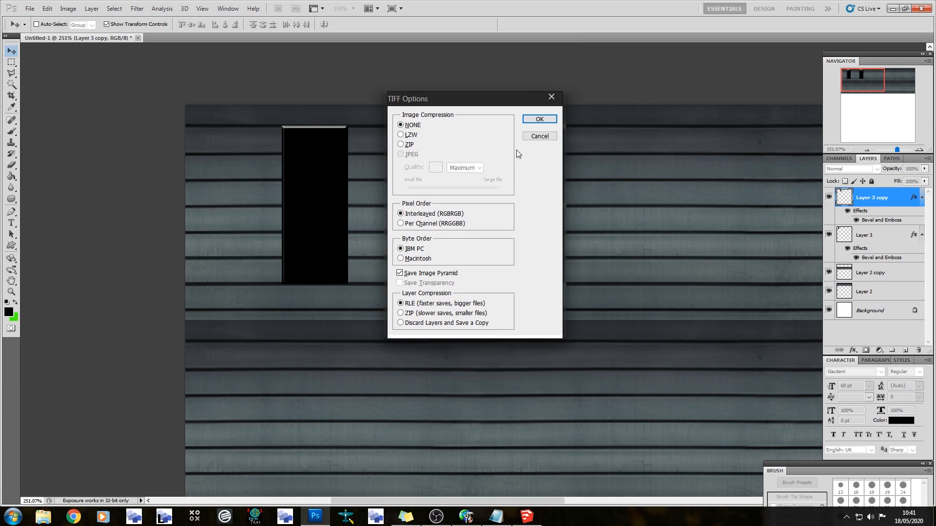
left_click(536, 120)
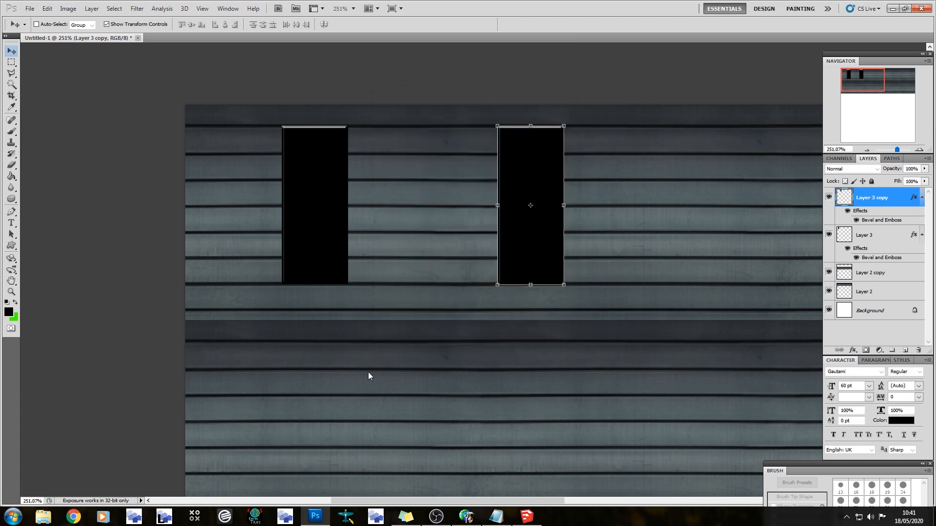
Close Photoshop and return to the terminal building model in SketchUp
left_click(921, 9)
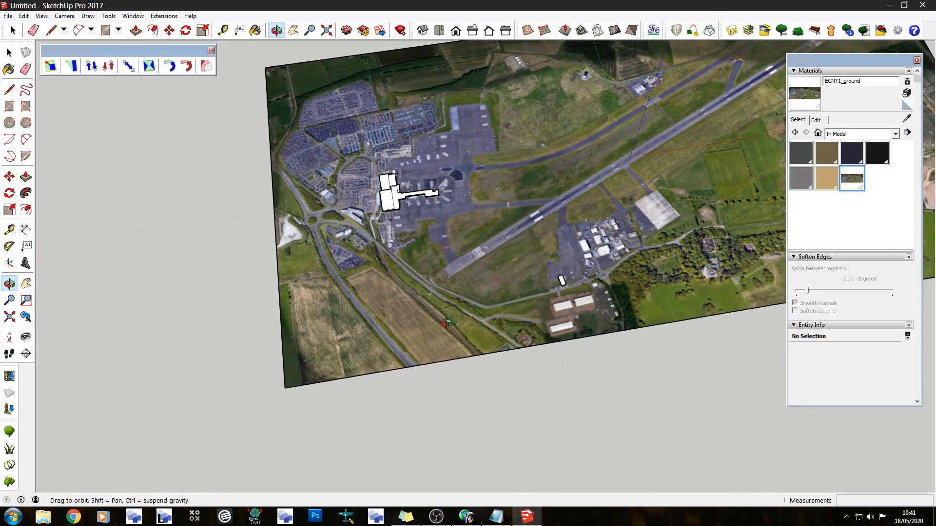
key("p")
scroll(391, 251, "up", 10)
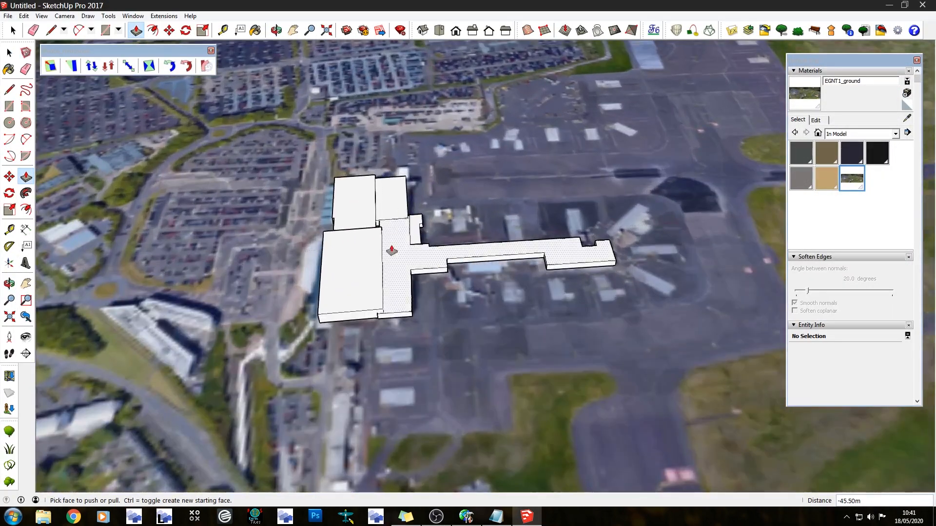
middle_click_drag(392, 252, 355, 272)
scroll(355, 272, "up", 3)
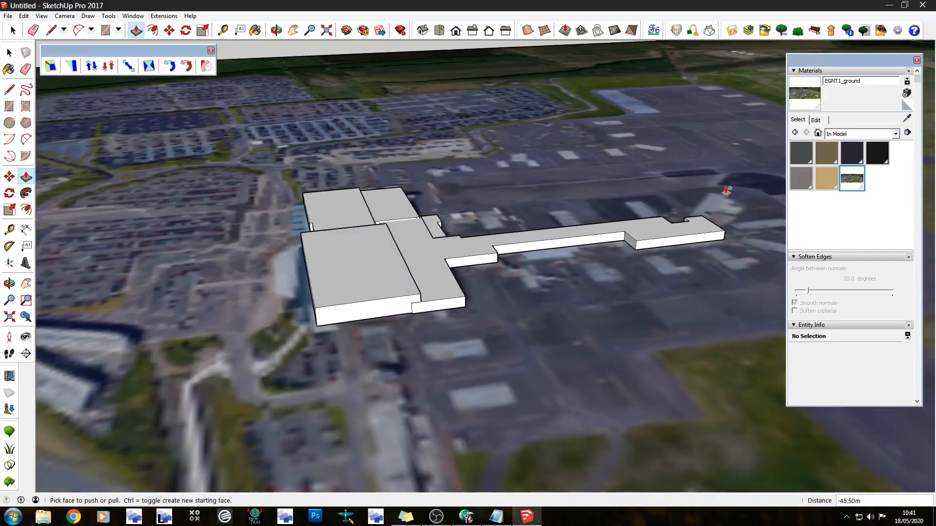
Start a new material and browse to the Textures folder of the Pictures library for its texture image
left_click(907, 93)
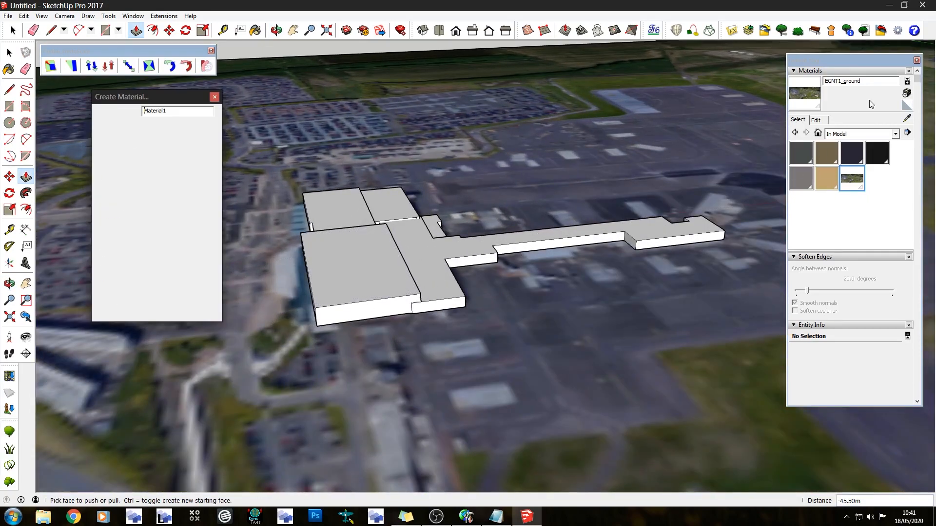
left_click(210, 243)
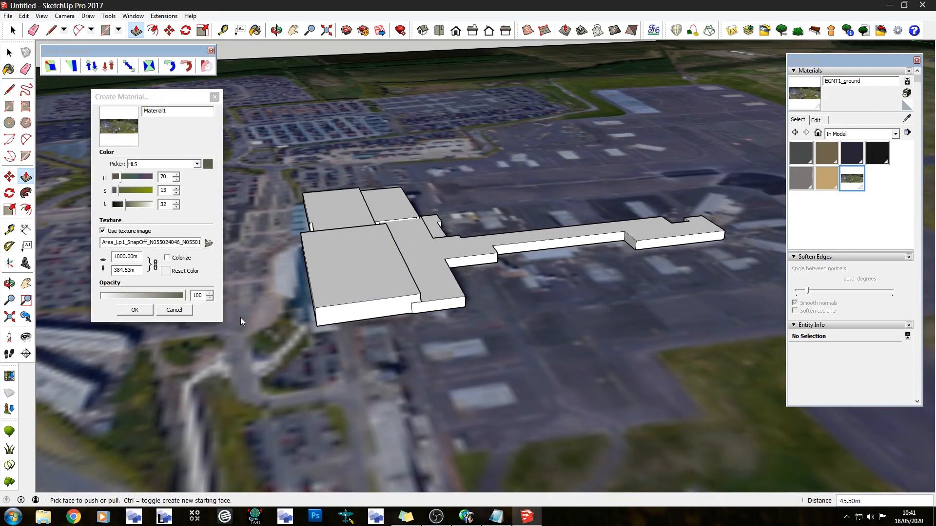
left_click(51, 262)
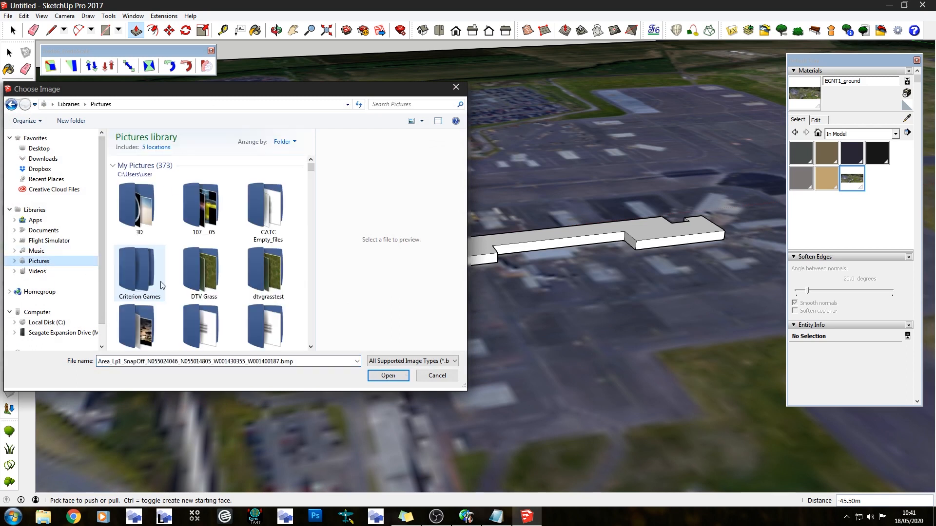
scroll(165, 267, "down", 5)
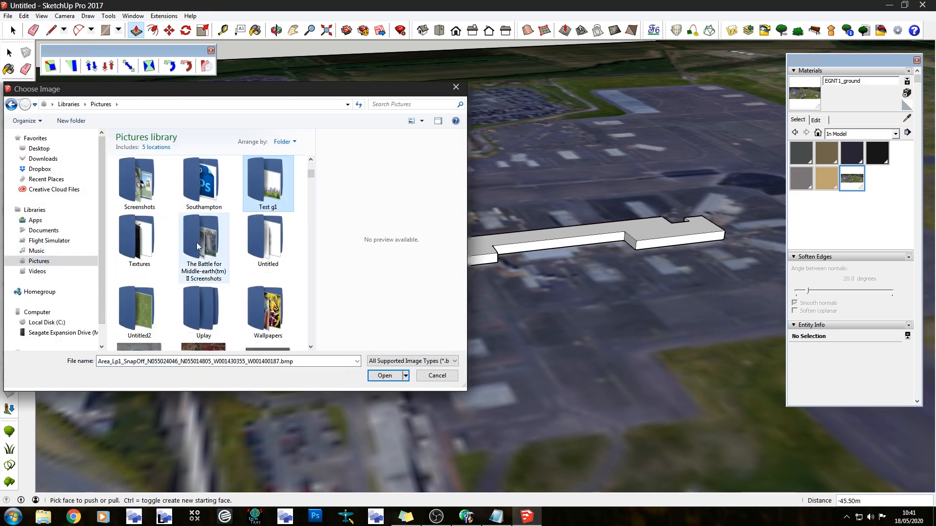
double_click(147, 244)
Load Newcastle_term.tif as the material's texture image and name the material newcastle_term1
double_click(185, 257)
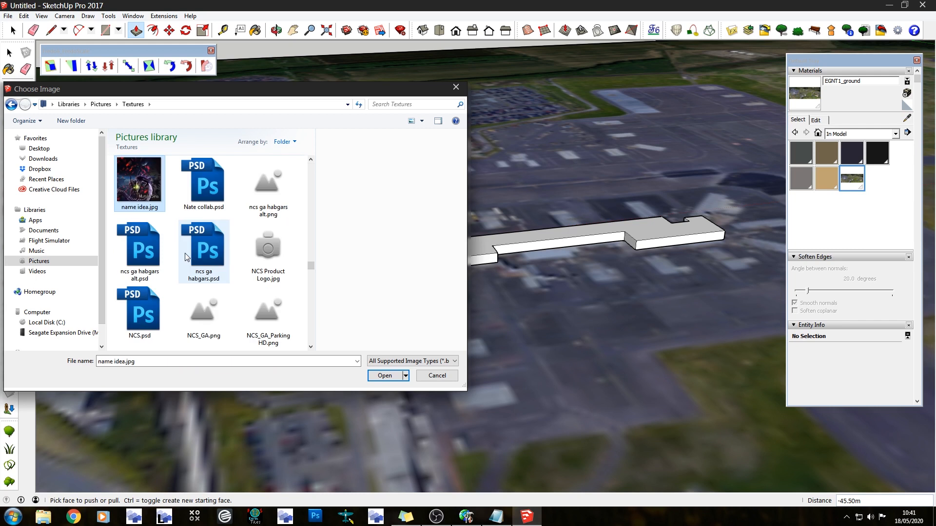
scroll(157, 258, "down", 5)
left_click(157, 259)
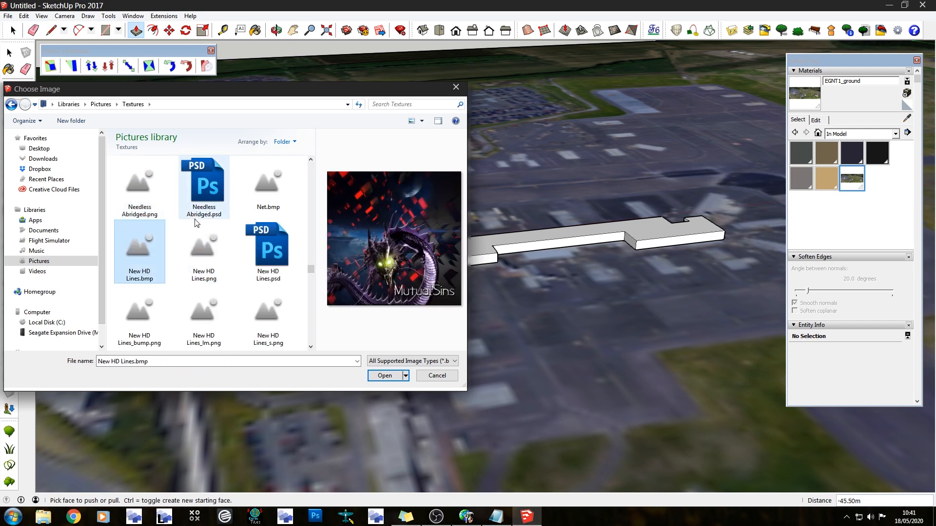
left_click(211, 253)
left_click(200, 310)
scroll(199, 312, "down", 2)
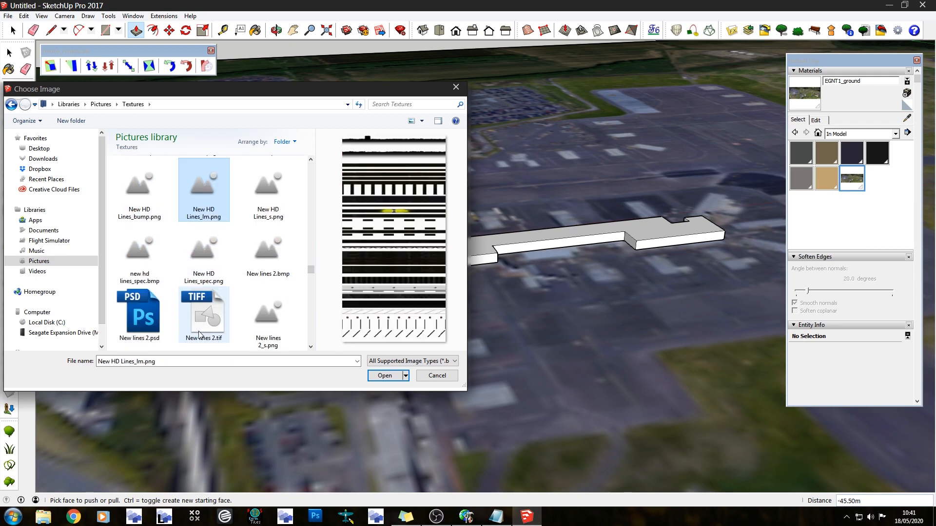
scroll(233, 318, "down", 2)
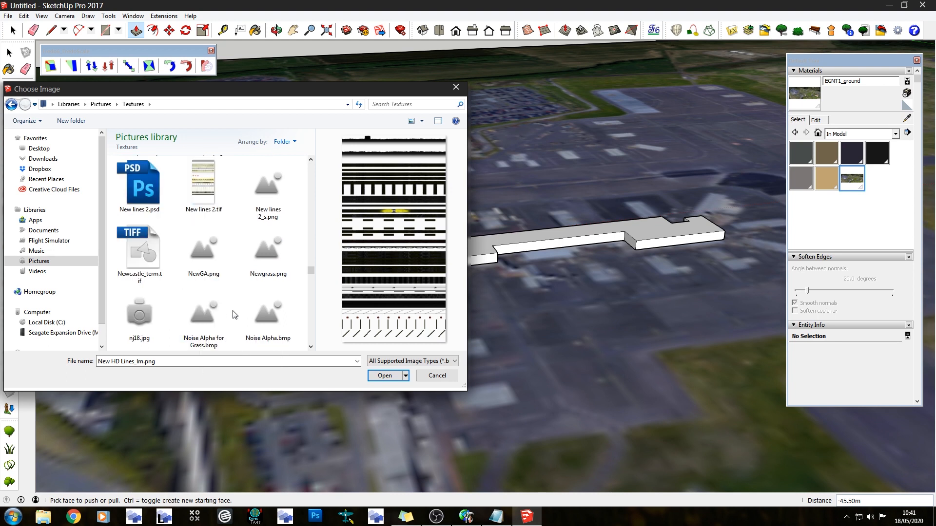
double_click(139, 246)
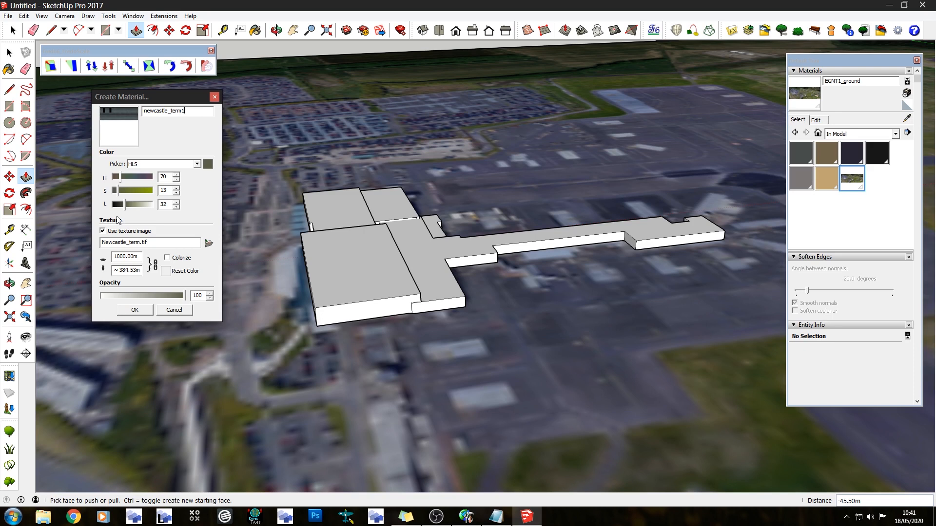
Unlink the texture's aspect ratio, set its size to 10 m by 10 m and create the material
left_click(153, 264)
double_click(127, 257)
type("10")
double_click(141, 274)
type("10")
left_click(135, 311)
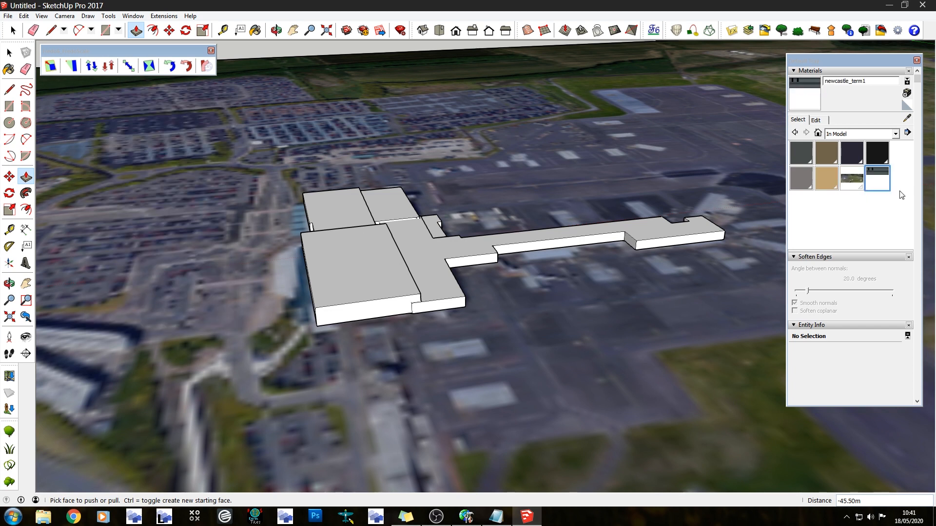
Paint the end wall of the main terminal block with the newcastle_term1 material
left_click(875, 180)
middle_click_drag(461, 345, 411, 326)
scroll(390, 261, "up", 2)
scroll(400, 281, "up", 2)
left_click(360, 299)
right_click(351, 304)
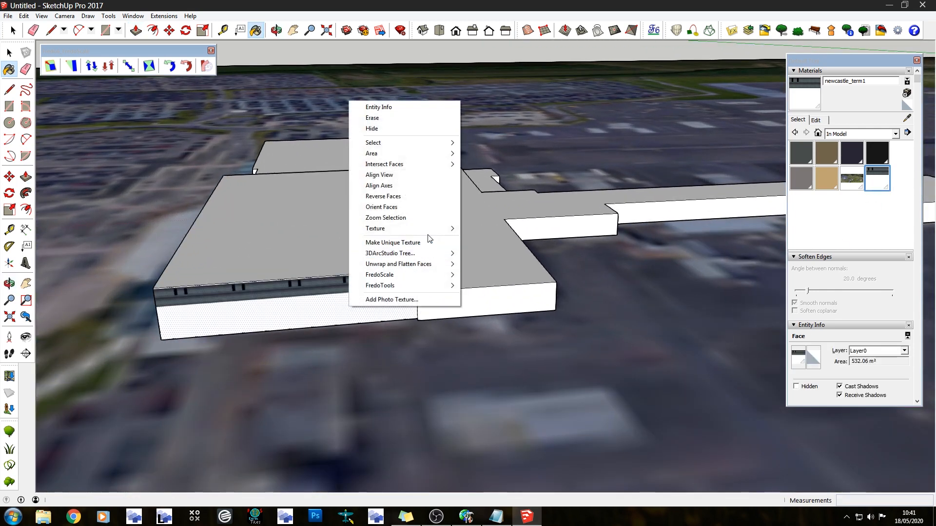
left_click(535, 4)
Apply the newcastle_term1 material to the adjoining long wall of the main terminal block
middle_click_drag(349, 247, 372, 236)
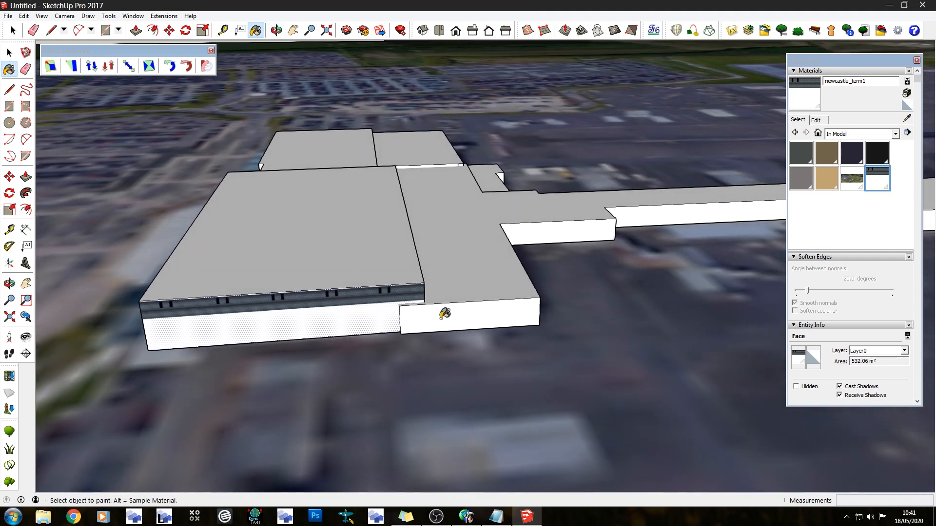
mouse_move(504, 309)
middle_mouse_down()
mouse_move(394, 294)
mouse_move(528, 273)
middle_mouse_up()
left_click(344, 277)
scroll(347, 223, "down", 1)
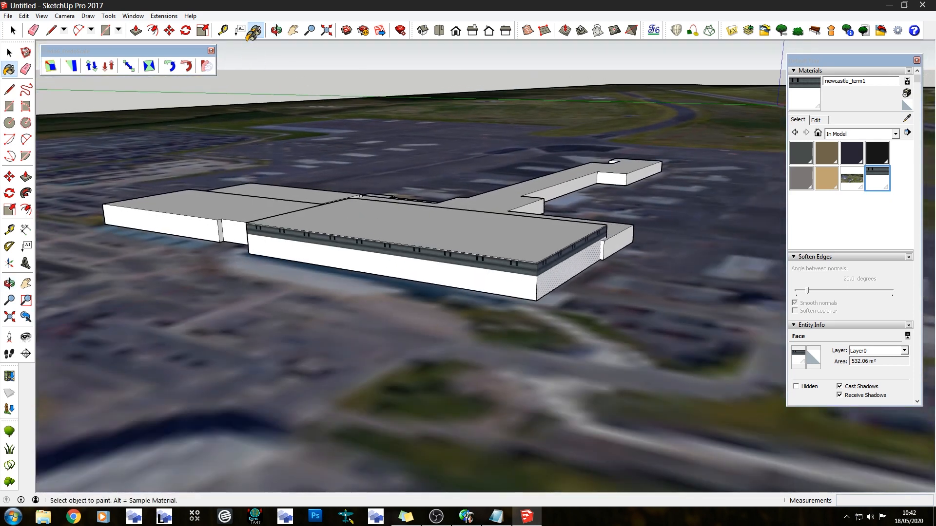
Paint the front walls of the lower block adjoining the main terminal block with the newcastle_term1 material
left_click(54, 33)
middle_click_drag(304, 206, 450, 249)
scroll(412, 155, "down", 3)
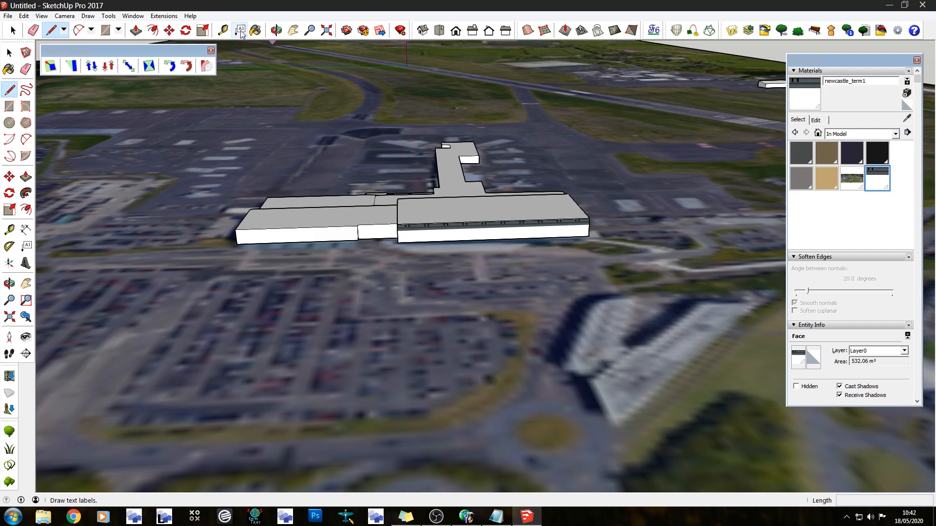
left_click(255, 30)
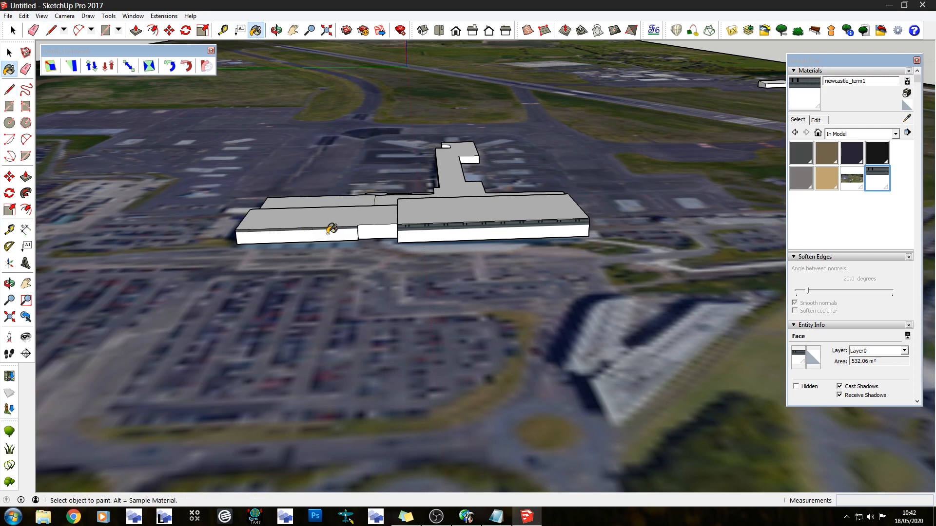
scroll(360, 229, "up", 2)
middle_click_drag(372, 244, 237, 224)
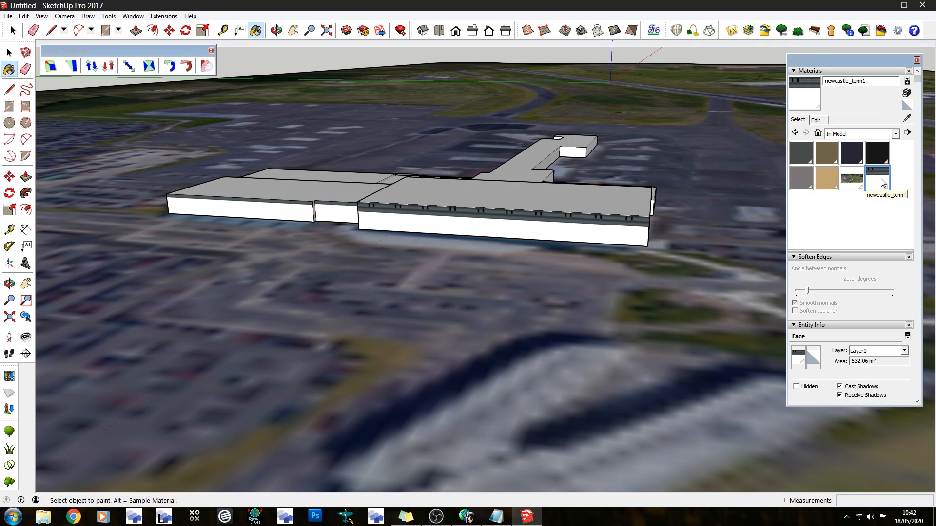
Reposition the texture on the main block's end wall so that the plain dark cladding band covers the wall
middle_click_drag(509, 207, 336, 255)
scroll(578, 270, "up", 2)
mouse_move(443, 322)
middle_mouse_down()
mouse_move(441, 312)
mouse_move(276, 255)
middle_mouse_up()
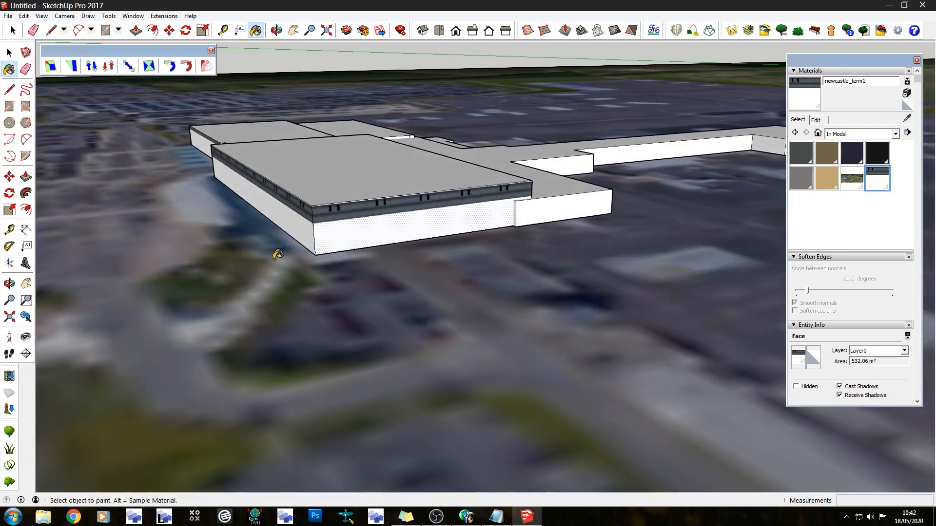
scroll(276, 253, "up", 3)
scroll(437, 181, "up", 5)
scroll(178, 182, "down", 3)
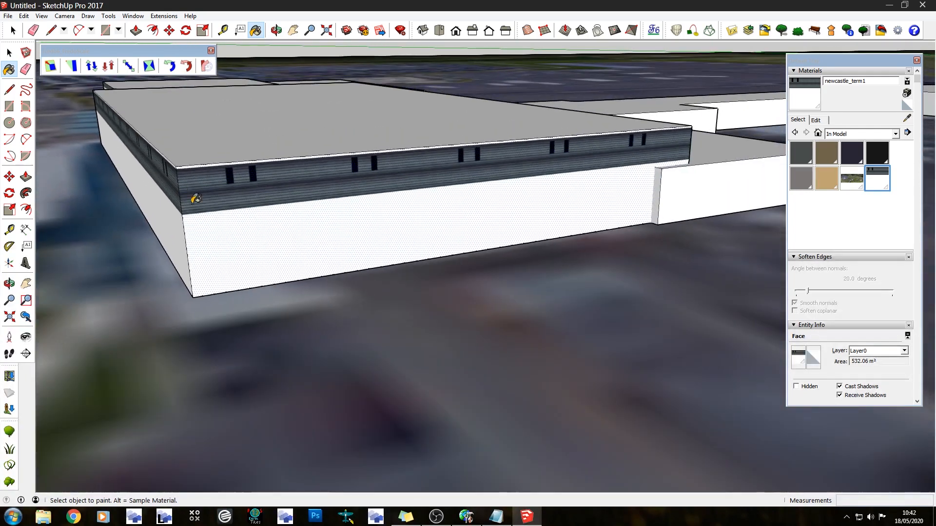
right_click(273, 200)
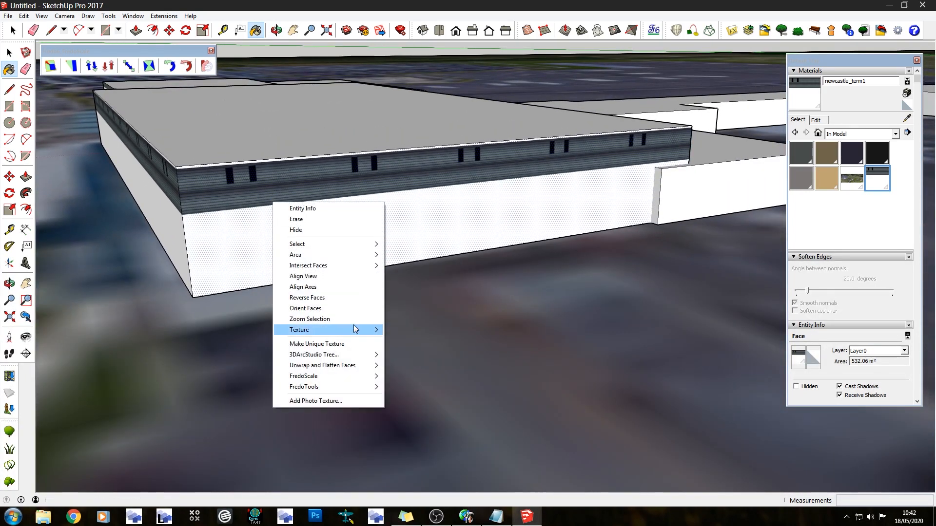
mouse_move(356, 329)
left_click(418, 329)
right_click(286, 203)
left_click(343, 255)
left_click_drag(299, 258, 738, 233)
left_click_drag(319, 312, 318, 110)
scroll(214, 318, "down", 3)
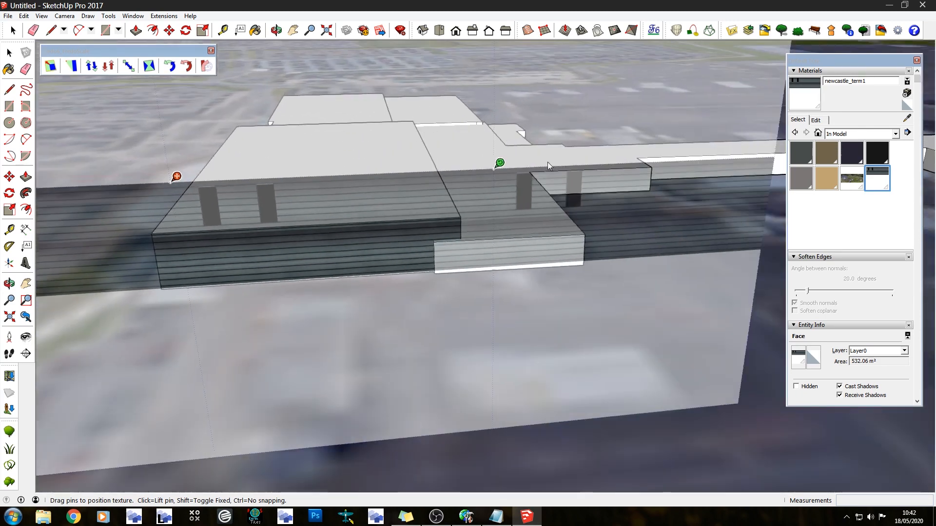
Adjust the scale and alignment of the end wall's texture so the cladding fills the wall height, and apply it
left_click_drag(501, 163, 528, 161)
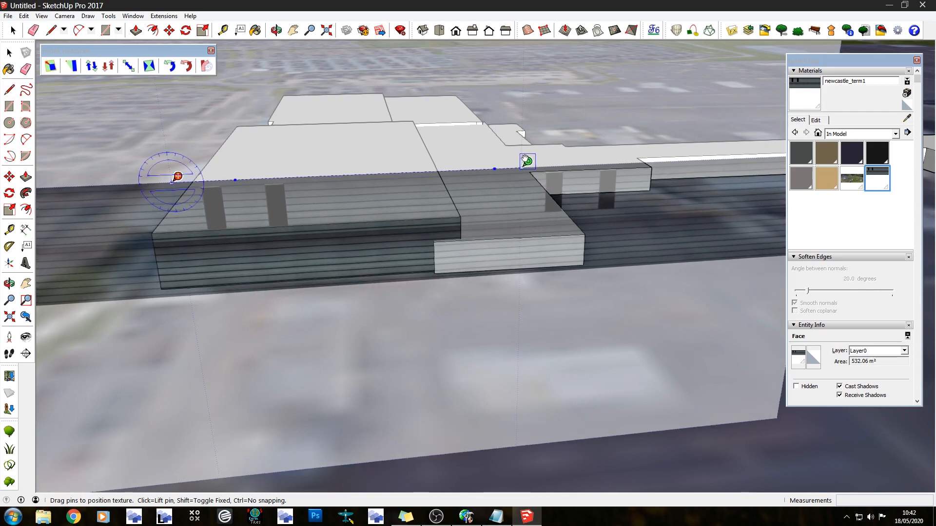
scroll(148, 268, "up", 7)
scroll(261, 224, "up", 3)
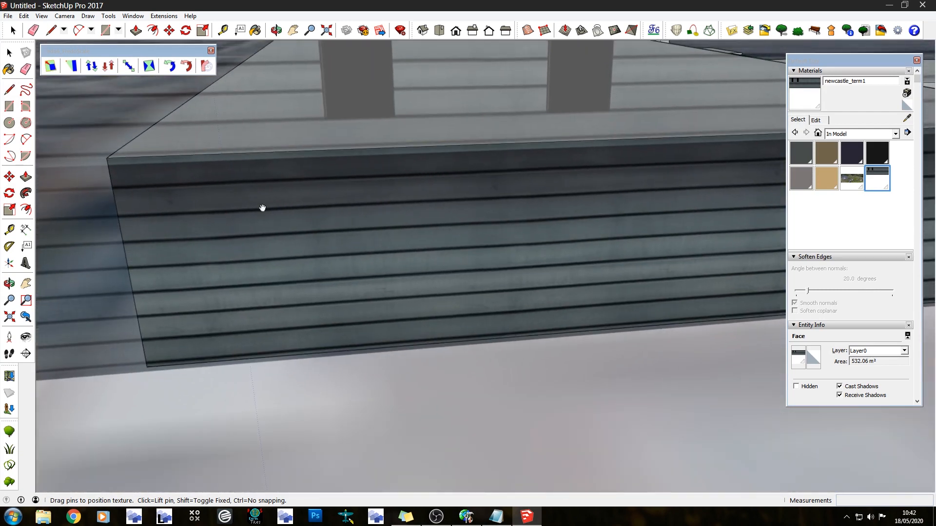
left_click_drag(262, 203, 197, 238)
scroll(93, 283, "down", 6)
left_click_drag(497, 166, 509, 158)
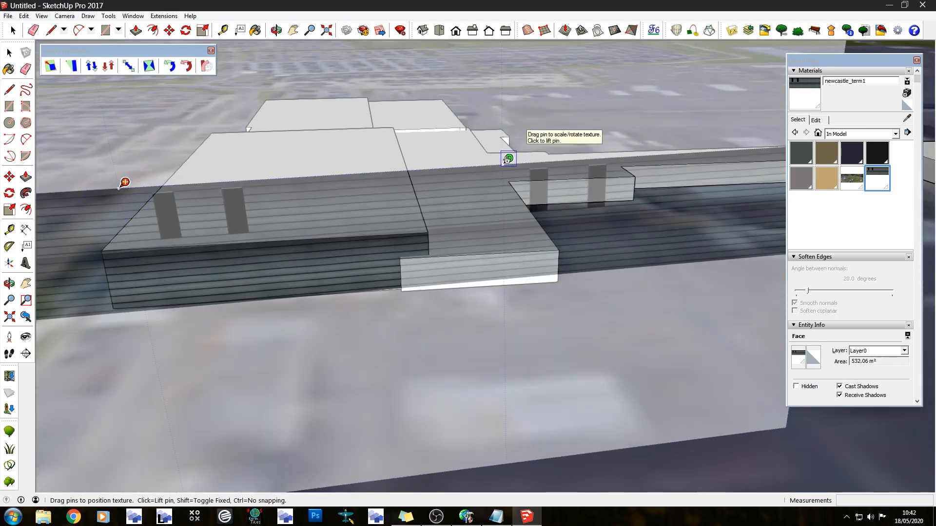
key("Return")
Rescale and shift the end wall's texture again so windowless cladding runs from roof edge to ground, and apply it
right_click(281, 267)
mouse_move(377, 393)
left_click(408, 394)
left_click_drag(323, 288, 764, 260)
left_click_drag(475, 347, 373, 219)
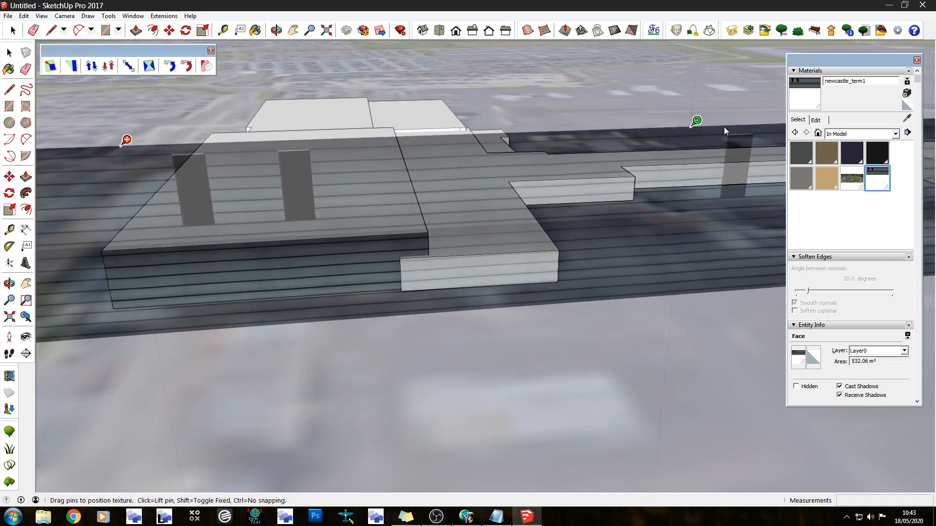
left_click_drag(696, 128, 595, 128)
left_click_drag(340, 210, 332, 216)
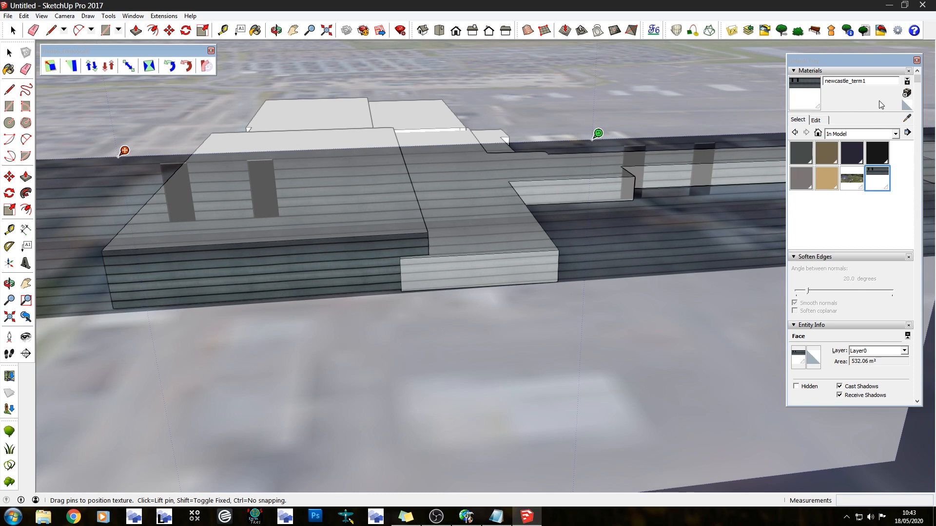
key("Return")
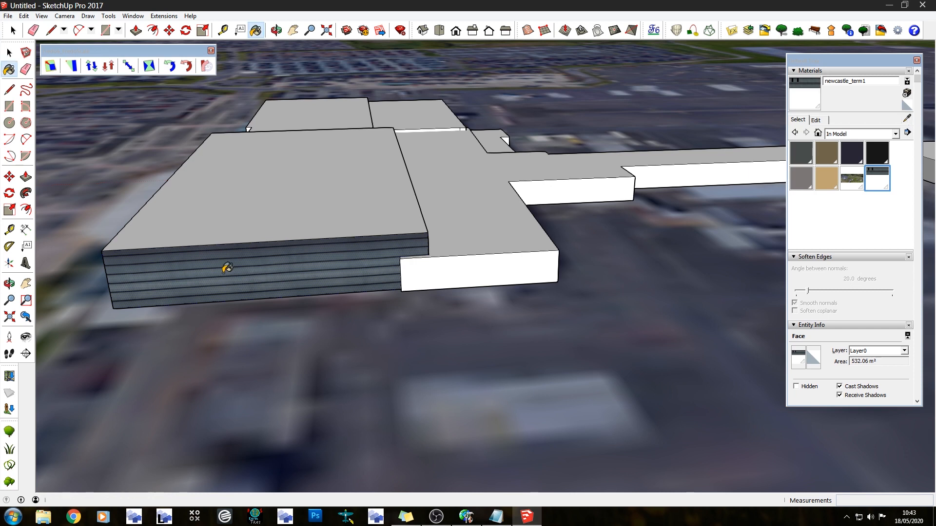
Paint the main block's long front wall, its short return wall and the adjoining recessed wall with the repositioned cladding texture
middle_click_drag(227, 267, 547, 246)
left_click(428, 223)
middle_click_drag(428, 223, 589, 228)
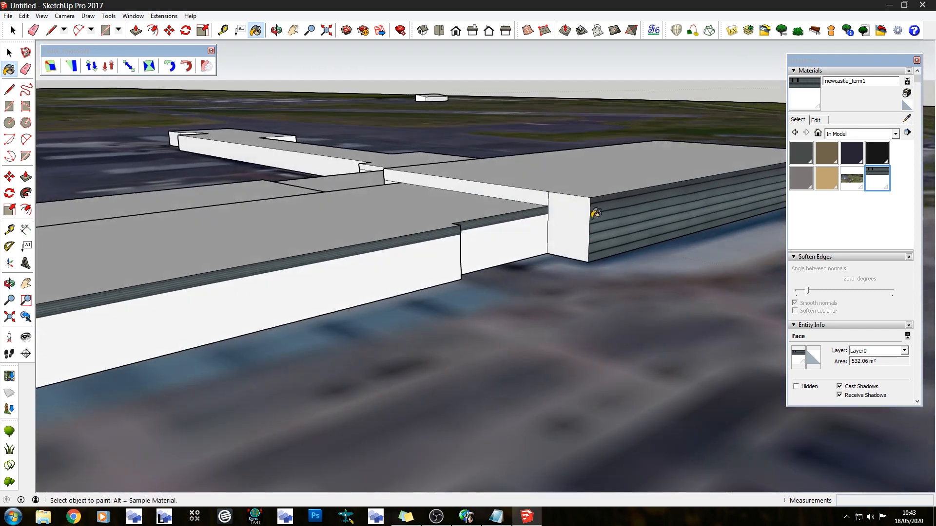
left_click(558, 212)
left_click(525, 232)
Apply the repositioned cladding to the lower block's step wall, long front wall and end wall
mouse_move(443, 263)
middle_mouse_down()
mouse_move(79, 261)
mouse_move(219, 188)
mouse_move(593, 183)
middle_mouse_up()
scroll(253, 190, "up", 2)
left_click(260, 201)
left_click(183, 198)
scroll(592, 183, "down", 3)
left_click(378, 275)
Paint the end wall and long rear wall of the block behind the lower front block with the cladding texture
middle_click_drag(338, 262, 633, 213)
scroll(660, 209, "up", 2)
left_click(598, 234)
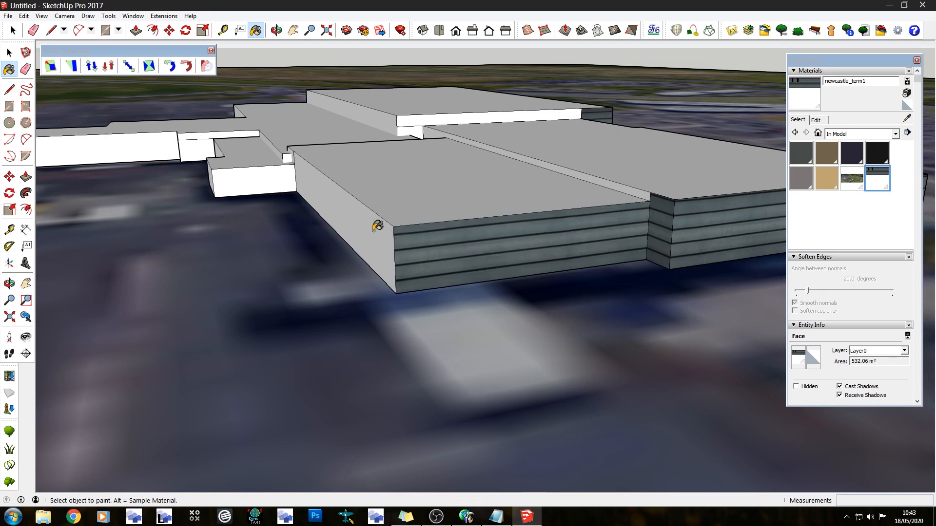
left_click(376, 226)
Paint the remaining exposed wall strips around the rear block's roof junctions with the cladding texture
middle_click_drag(376, 226, 503, 235)
scroll(503, 235, "up", 2)
scroll(503, 234, "up", 3)
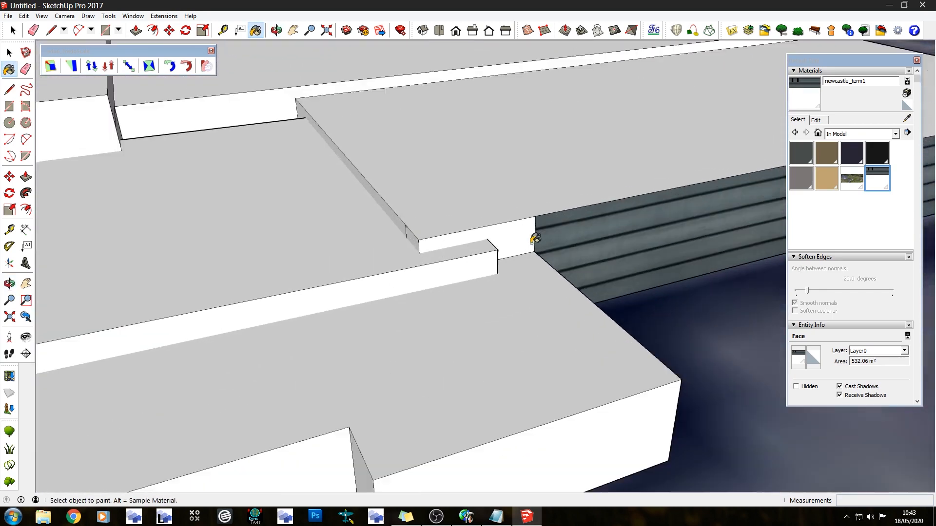
left_click(516, 235)
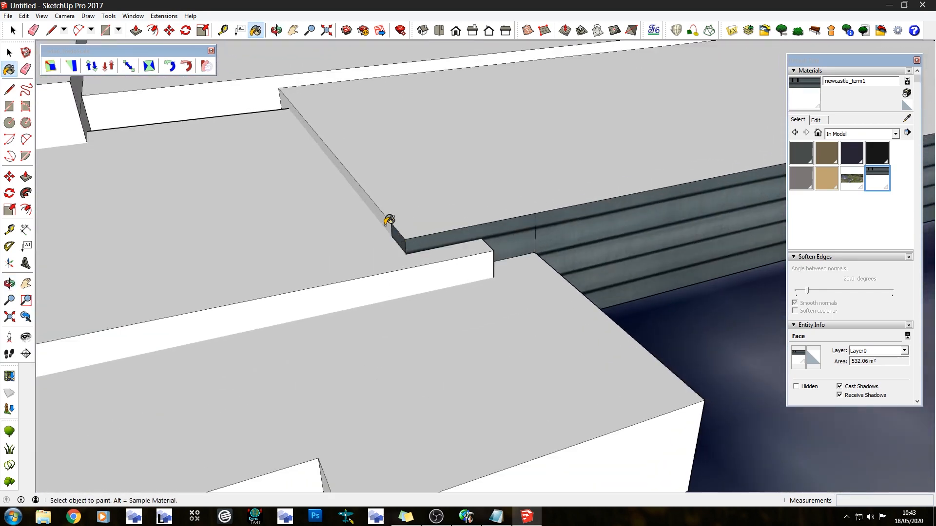
mouse_move(294, 125)
middle_mouse_down()
mouse_move(568, 159)
mouse_move(536, 161)
middle_mouse_up()
left_click(157, 192)
middle_click_drag(157, 192, 210, 161)
scroll(146, 117, "down", 10)
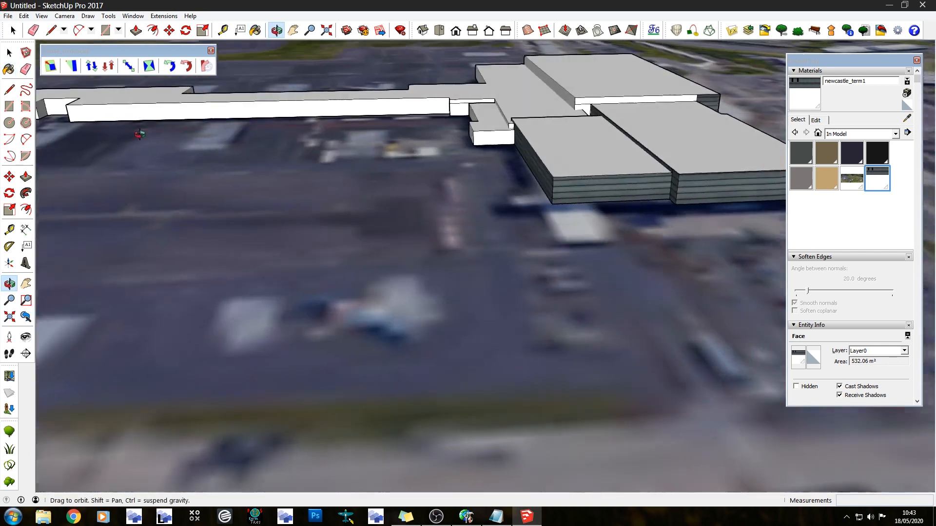
Shift the texture on the lower block's long front wall so its dark window openings fall on the wall
scroll(140, 135, "down", 5)
mouse_move(585, 166)
middle_mouse_down()
mouse_move(360, 97)
mouse_move(390, 151)
mouse_move(432, 172)
middle_mouse_up()
scroll(417, 57, "up", 4)
scroll(436, 93, "up", 3)
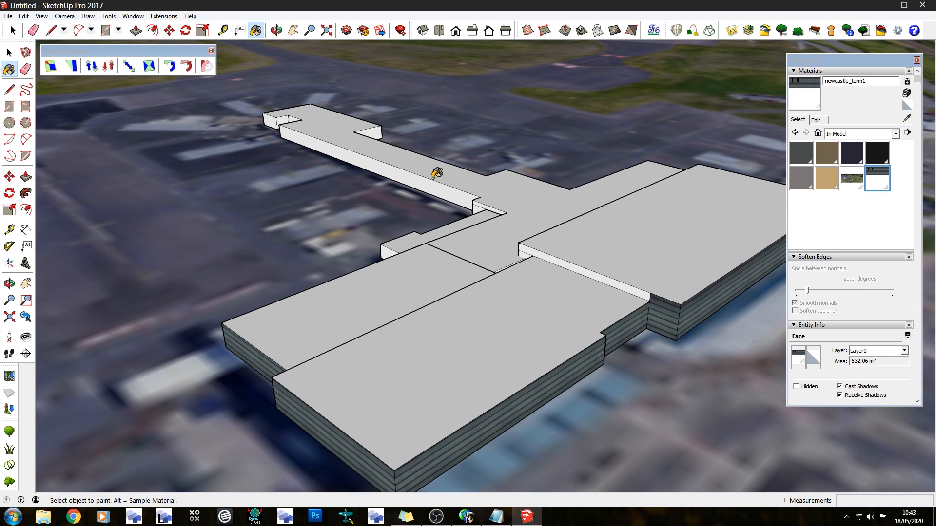
scroll(631, 164, "down", 4)
mouse_move(628, 165)
middle_mouse_down()
mouse_move(585, 151)
mouse_move(424, 146)
middle_mouse_up()
scroll(414, 240, "up", 6)
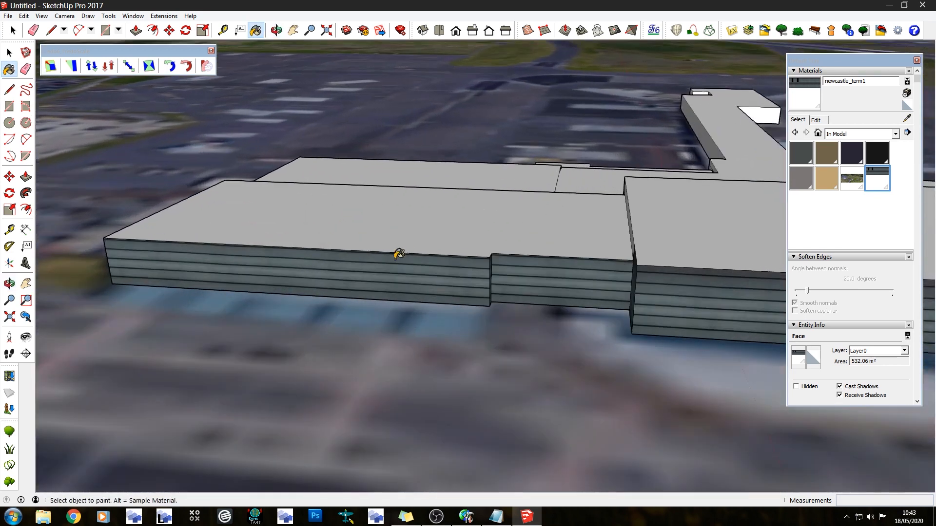
right_click(375, 272)
mouse_move(468, 403)
left_click(498, 397)
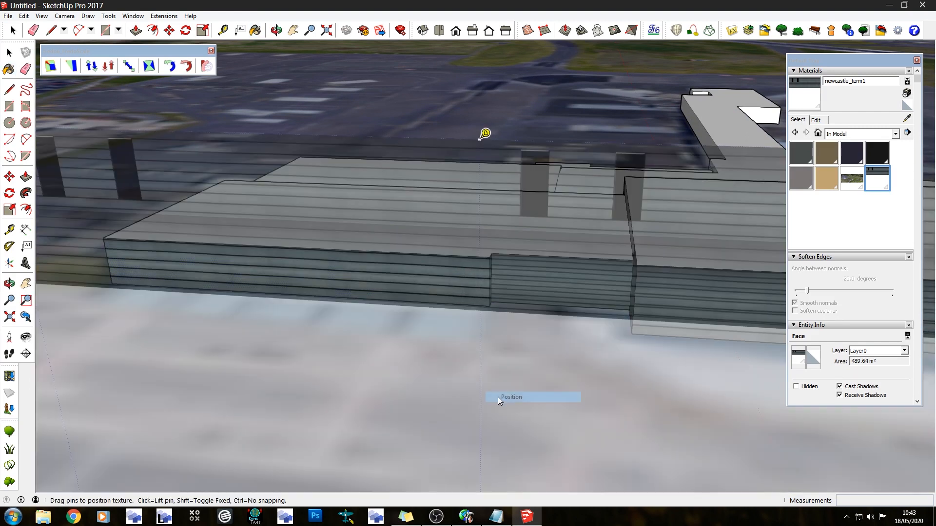
left_click_drag(287, 192, 516, 299)
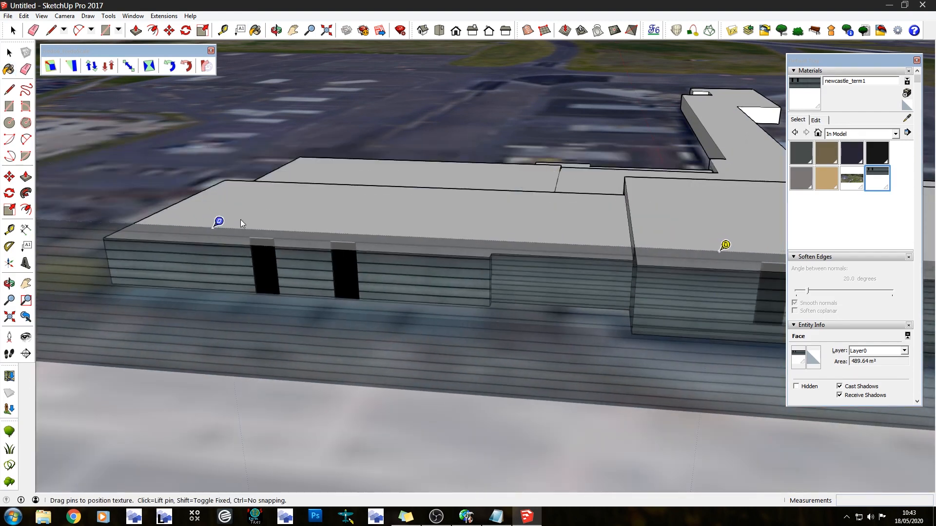
left_click(267, 359)
Reposition the lower front wall's texture, snapping its corner pin to the wall's upper outer corner
right_click(294, 271)
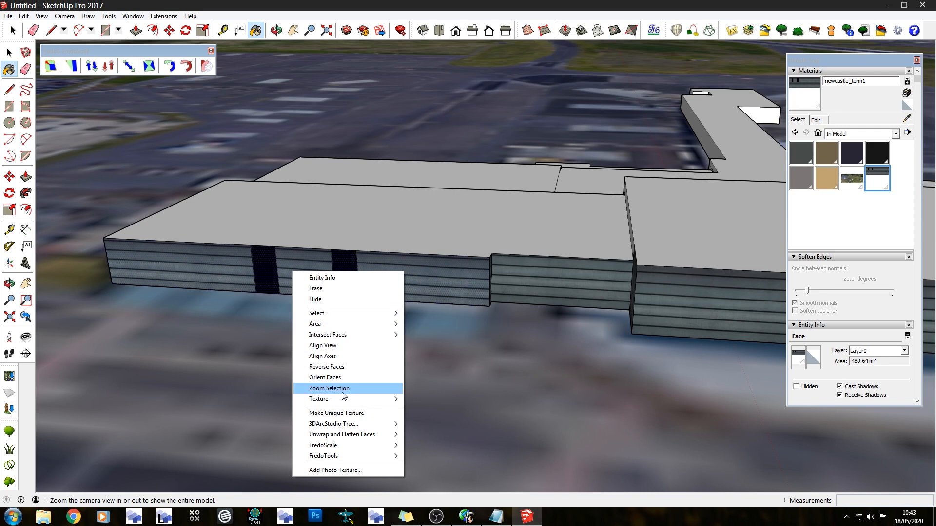
mouse_move(362, 399)
left_click(428, 397)
left_click_drag(371, 267, 378, 302)
scroll(376, 275, "down", 5)
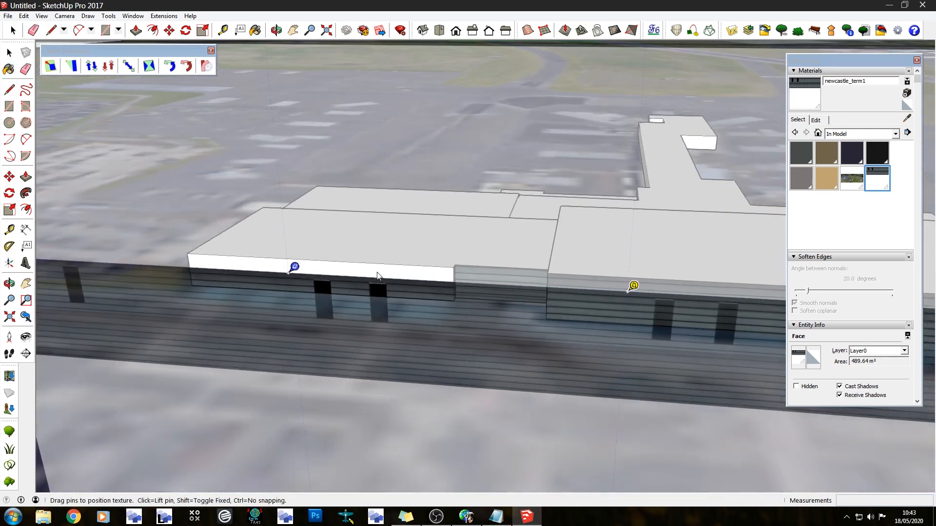
scroll(378, 275, "down", 2)
left_click_drag(358, 374, 314, 259)
scroll(359, 263, "up", 2)
scroll(439, 290, "up", 7)
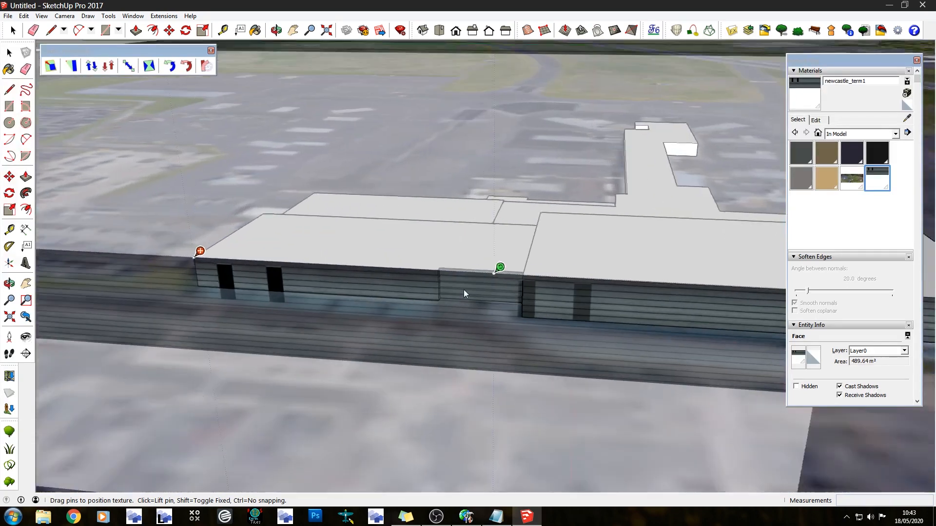
Check the cladding lines at the step against the neighbouring wall and apply the front wall's texture position
middle_click_drag(416, 295, 303, 226)
scroll(294, 222, "up", 4)
scroll(291, 221, "up", 4)
left_click_drag(308, 227, 308, 184)
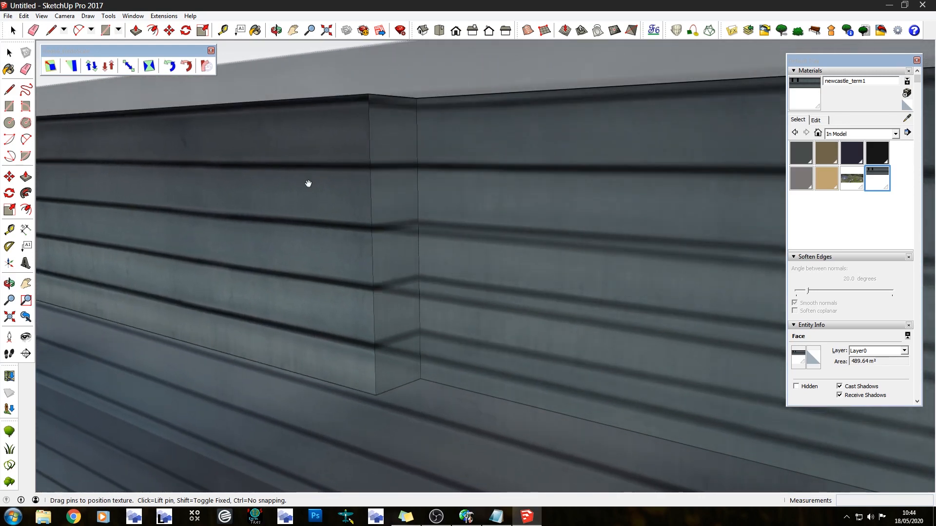
key("Return")
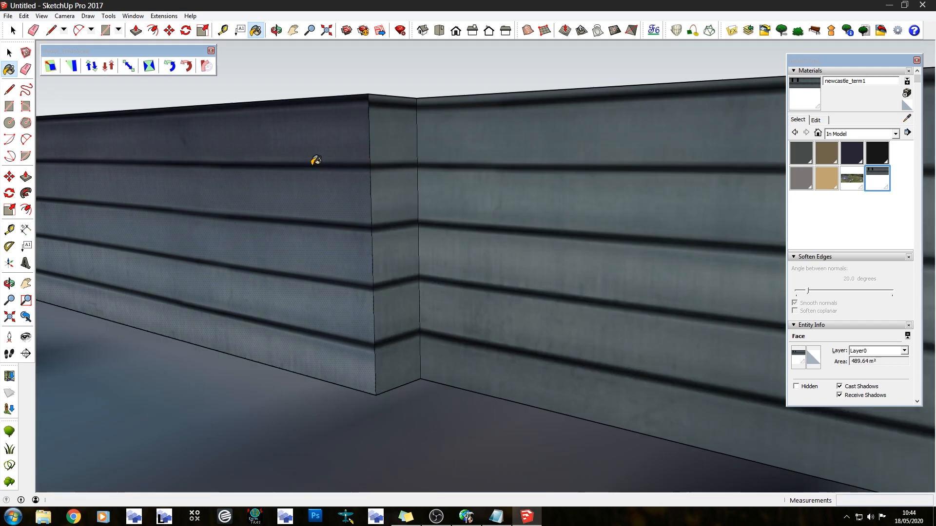
Sample the cladding texture and paint the end and rear walls of the low extension behind the main block
scroll(445, 291, "down", 10)
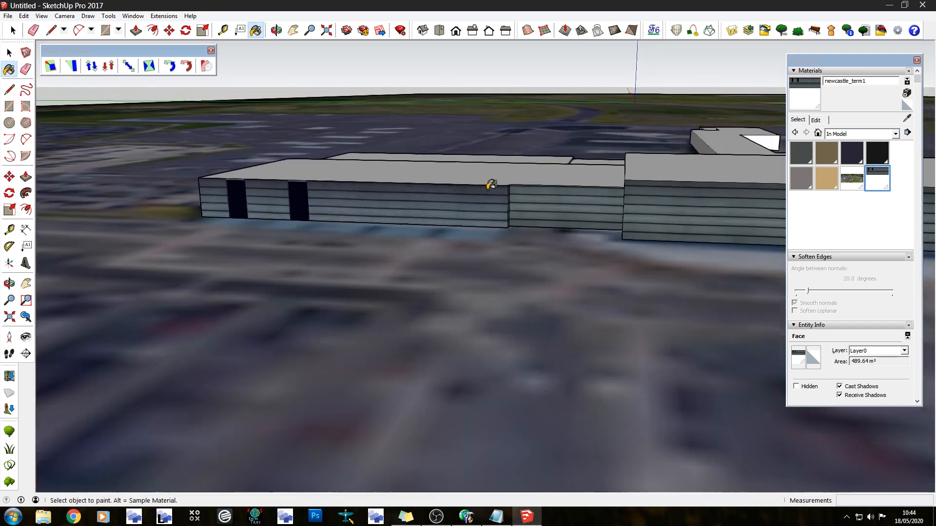
mouse_move(490, 184)
middle_mouse_down()
mouse_move(482, 230)
mouse_move(660, 188)
mouse_move(627, 171)
mouse_move(415, 217)
mouse_move(451, 212)
mouse_move(441, 144)
middle_mouse_up()
scroll(178, 213, "down", 5)
scroll(441, 144, "up", 5)
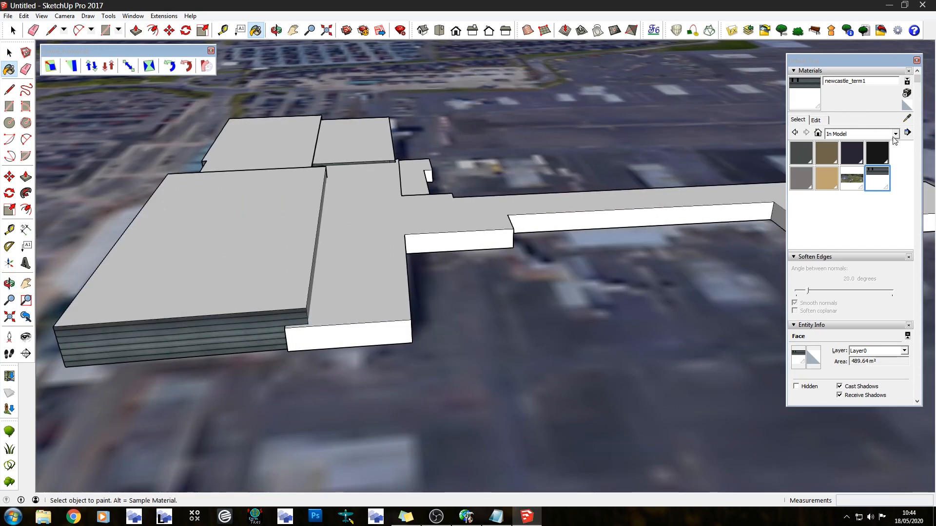
left_click(908, 118)
middle_click_drag(561, 195, 175, 274)
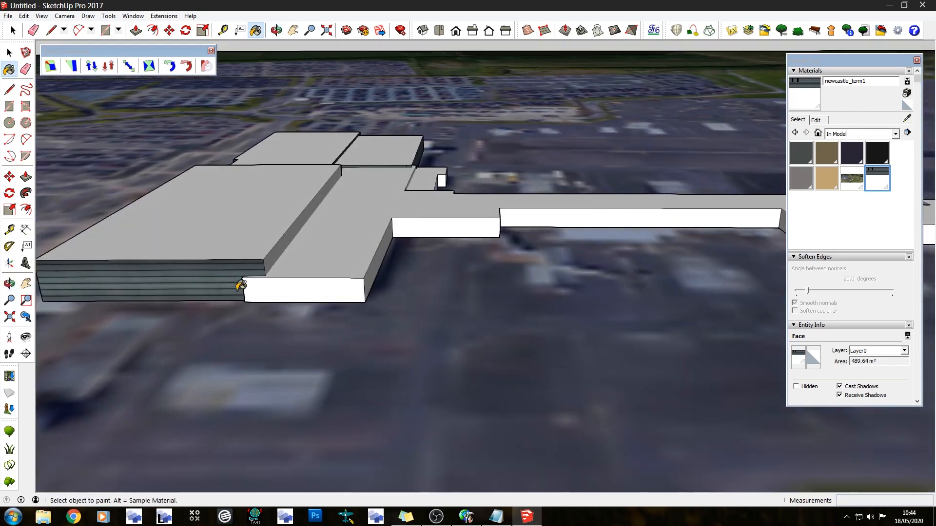
left_click(287, 289)
scroll(287, 289, "up", 3)
middle_click_drag(382, 288, 328, 251)
left_click(329, 249)
Paint the narrow wall strip above the small annex's roof, beside the pier, with the cladding texture
mouse_move(483, 183)
middle_mouse_down()
mouse_move(223, 199)
mouse_move(380, 188)
mouse_move(337, 192)
middle_mouse_up()
scroll(489, 160, "up", 3)
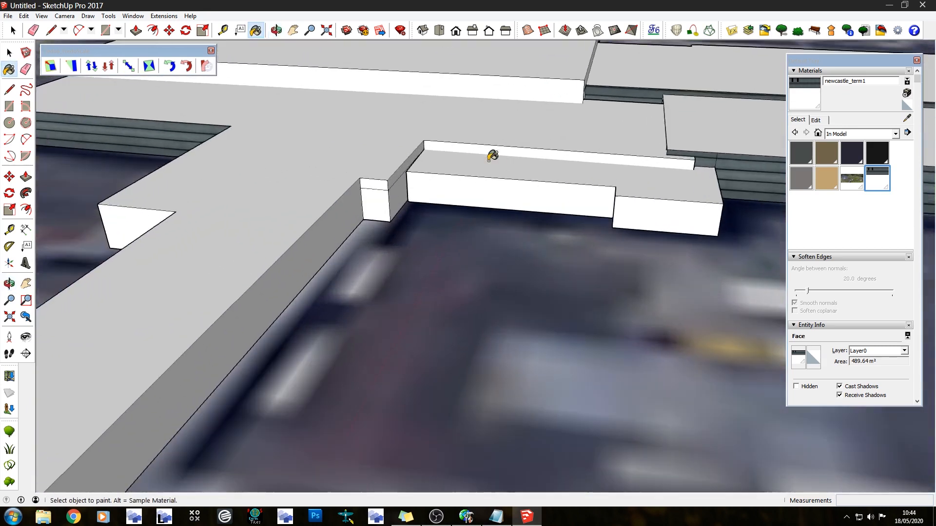
scroll(492, 155, "up", 2)
left_click(431, 139)
mouse_move(432, 140)
middle_mouse_down()
mouse_move(286, 150)
mouse_move(595, 177)
middle_mouse_up()
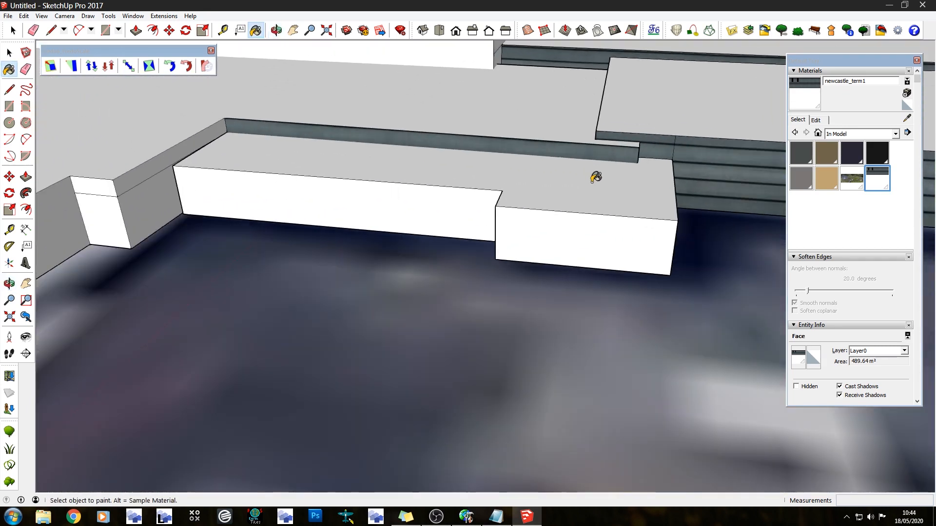
Paint the small annex's long outer wall and stepped end section with the cladding texture
left_click(430, 202)
middle_click_drag(430, 202, 576, 183)
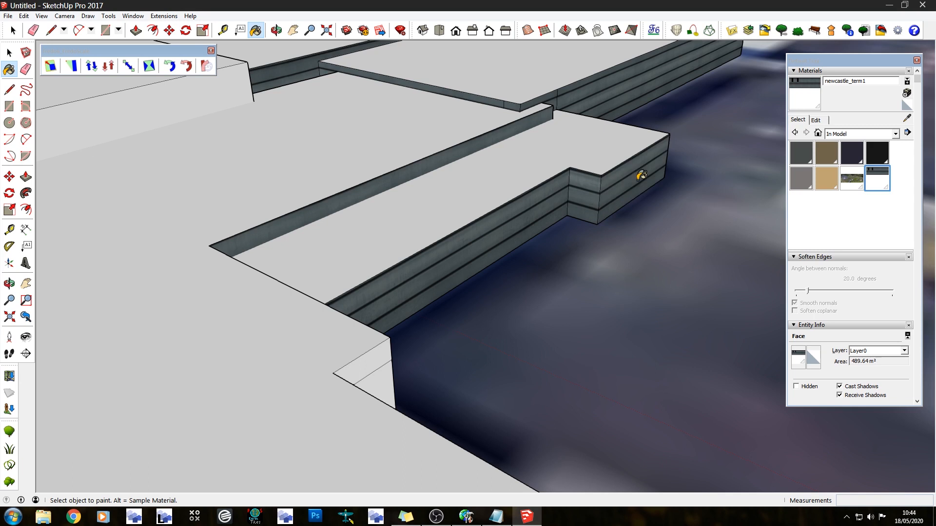
middle_click_drag(641, 175, 161, 165)
left_click(625, 214)
mouse_move(625, 214)
middle_mouse_down()
mouse_move(418, 157)
mouse_move(585, 203)
mouse_move(695, 166)
middle_mouse_up()
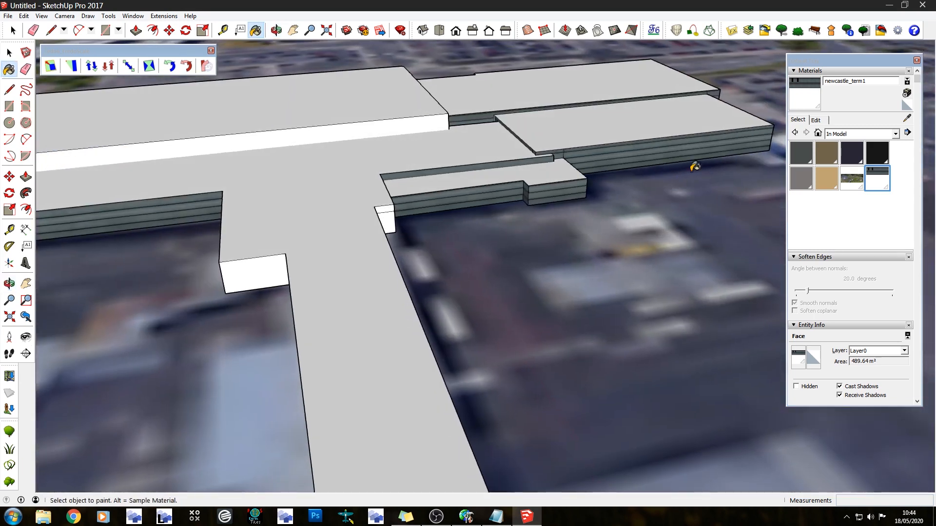
mouse_move(694, 167)
middle_mouse_down()
mouse_move(372, 184)
mouse_move(605, 184)
mouse_move(585, 154)
mouse_move(446, 130)
middle_mouse_up()
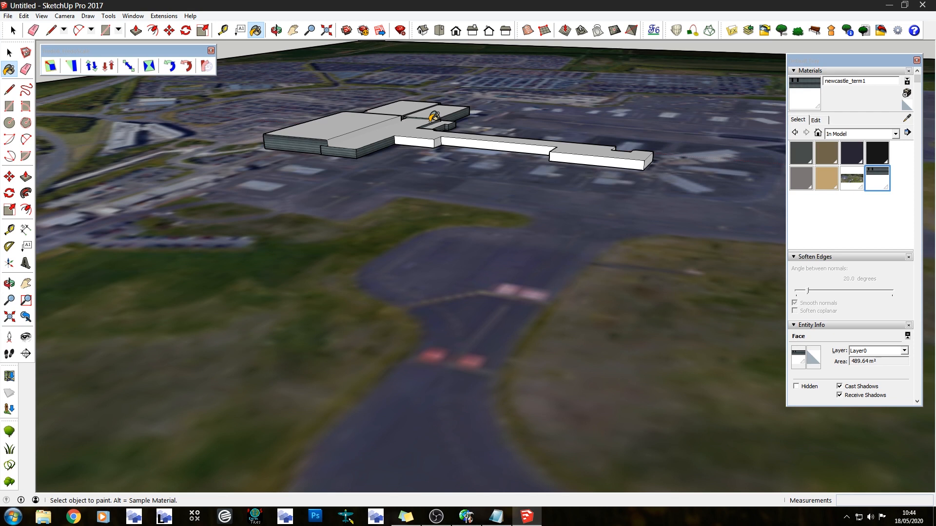
middle_click_drag(360, 125, 449, 133)
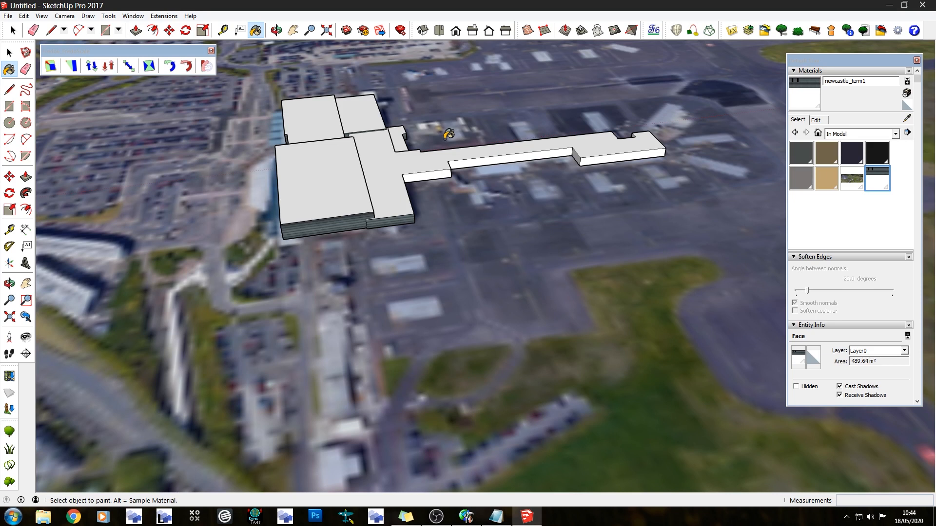
Paint the remaining bare wall strips and the short return wall above the lower roofs with the cladding texture
scroll(295, 130, "up", 3)
middle_click_drag(294, 130, 564, 179)
scroll(585, 247, "up", 6)
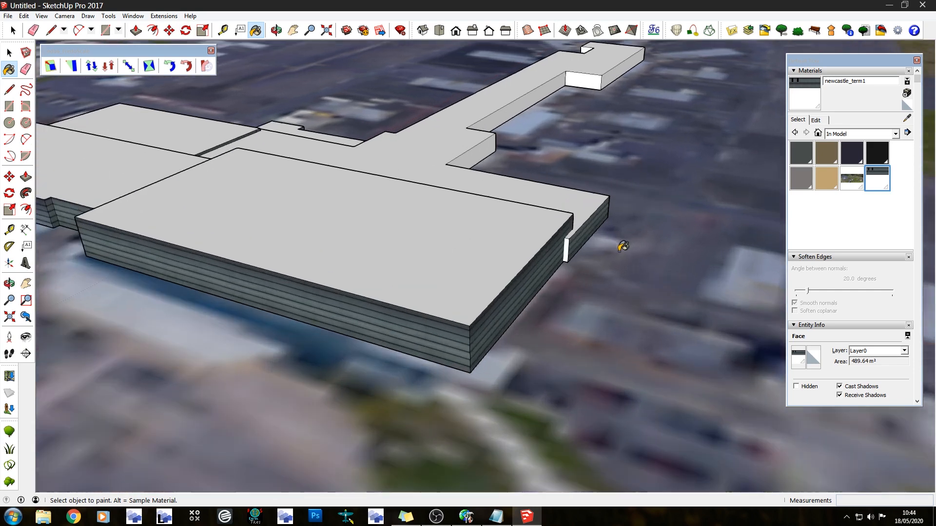
scroll(570, 200, "down", 10)
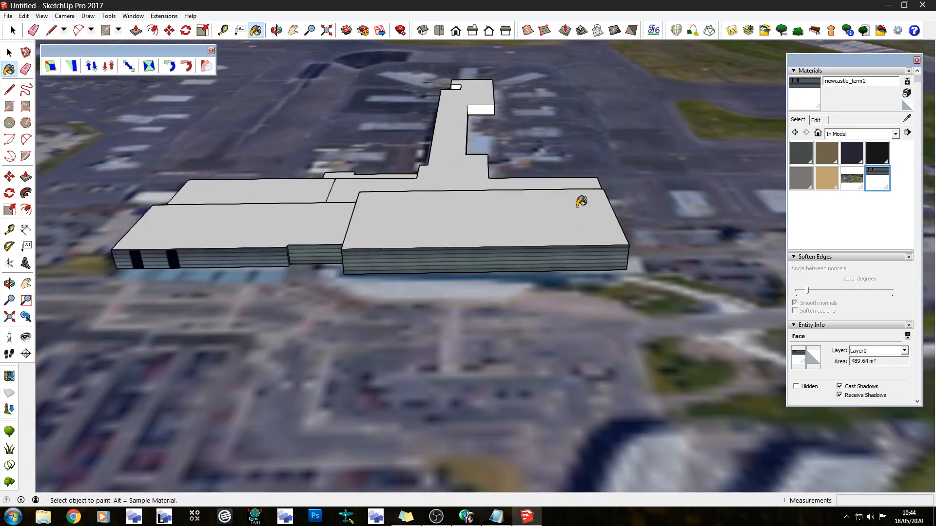
middle_click_drag(581, 202, 672, 178)
scroll(609, 200, "up", 6)
left_click(502, 207)
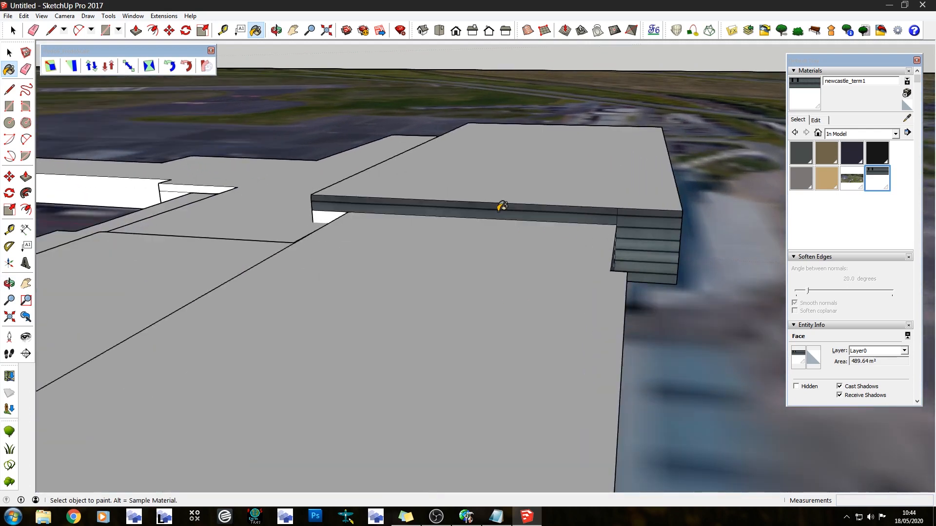
left_click(327, 216)
middle_click_drag(370, 231, 593, 215)
left_click(542, 231)
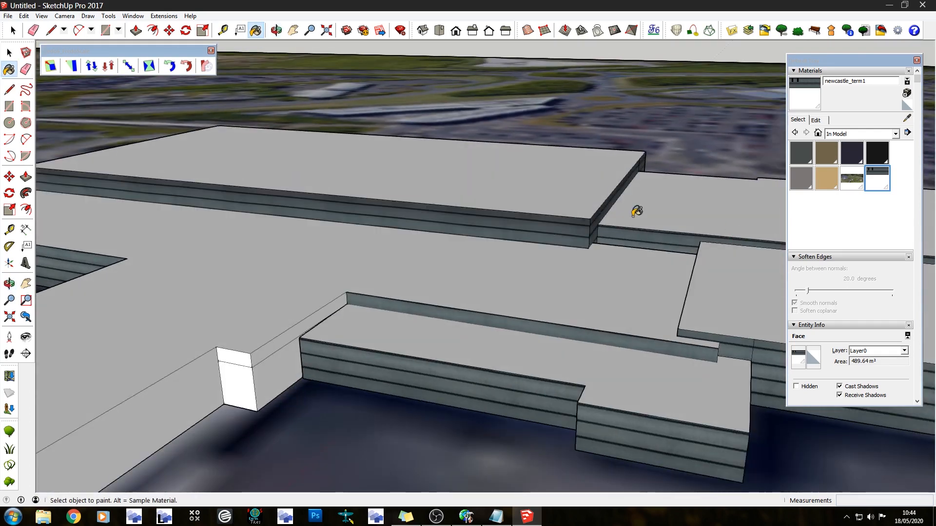
Combine the selected terminal and the small separate building into one group
scroll(709, 210, "down", 4)
middle_click_drag(477, 207, 706, 190)
scroll(660, 198, "up", 6)
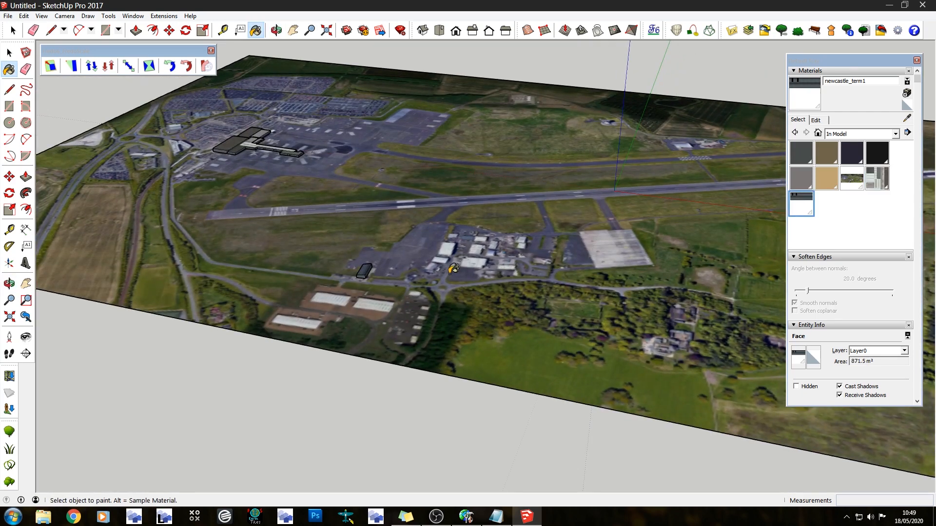
scroll(453, 269, "down", 5)
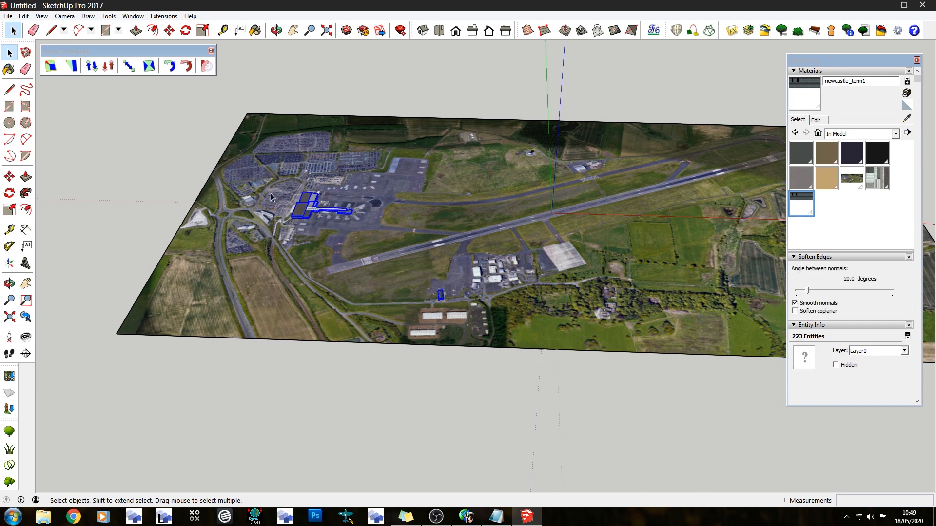
right_click(303, 210)
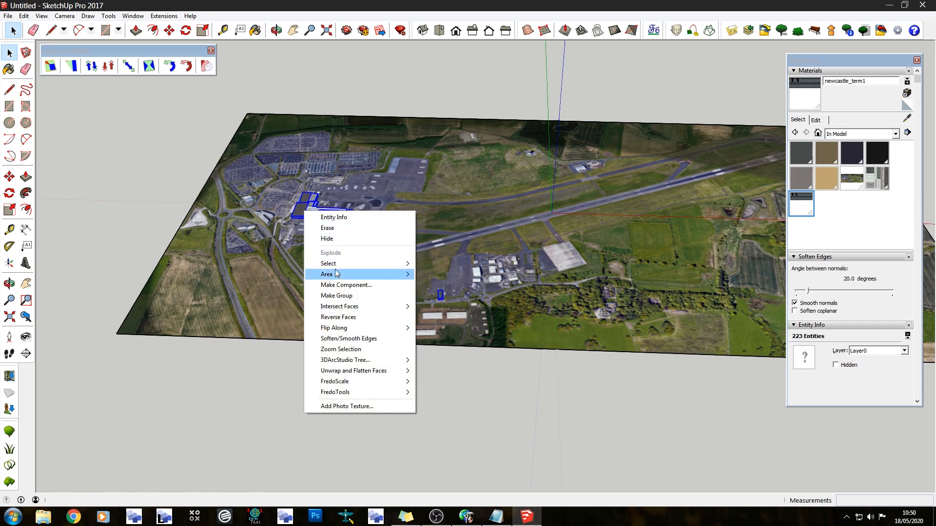
left_click(341, 296)
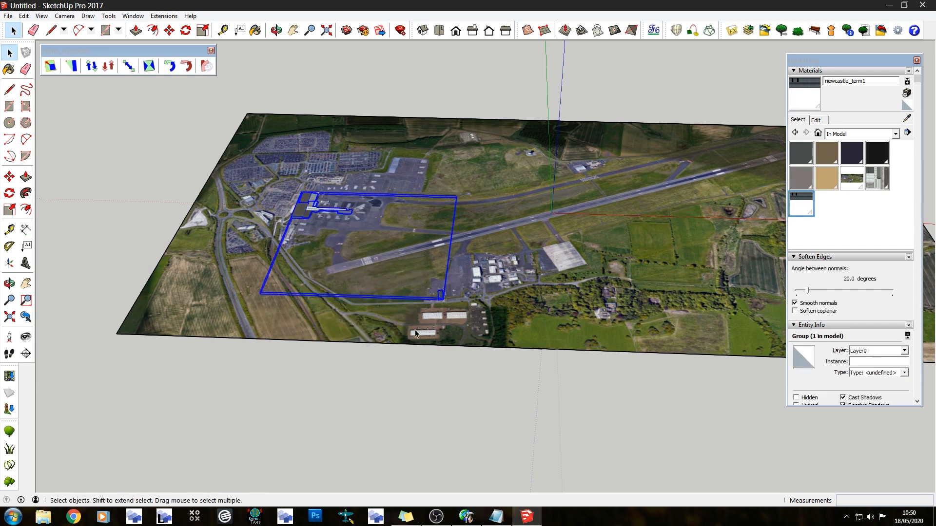
Examine the grouped terminal's roofs and walls from several sides for faces without texture
scroll(419, 289, "up", 3)
scroll(266, 171, "up", 9)
mouse_move(271, 298)
middle_mouse_down()
mouse_move(487, 182)
mouse_move(586, 262)
mouse_move(553, 302)
mouse_move(585, 283)
mouse_move(741, 348)
mouse_move(372, 389)
mouse_move(506, 351)
mouse_move(435, 375)
mouse_move(473, 182)
mouse_move(422, 386)
mouse_move(308, 457)
middle_mouse_up()
scroll(315, 331, "up", 5)
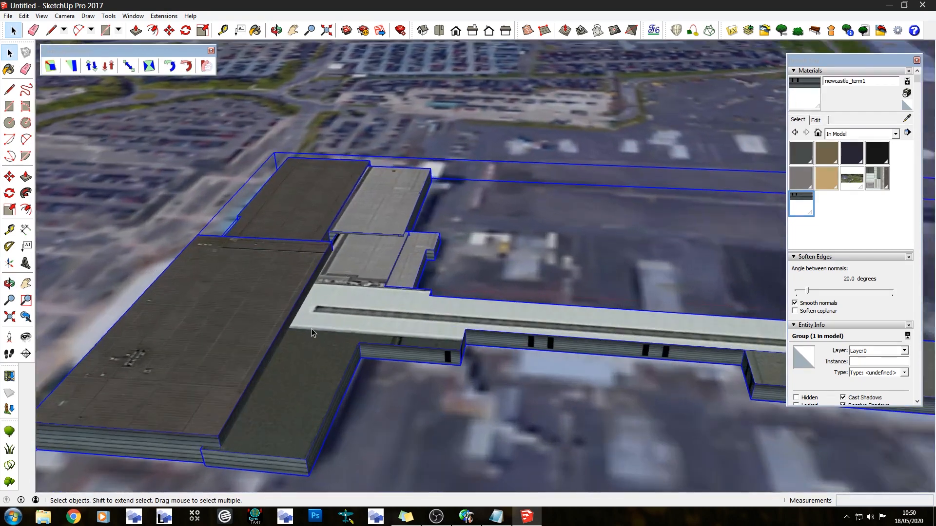
middle_click_drag(318, 327, 637, 277)
scroll(227, 250, "up", 10)
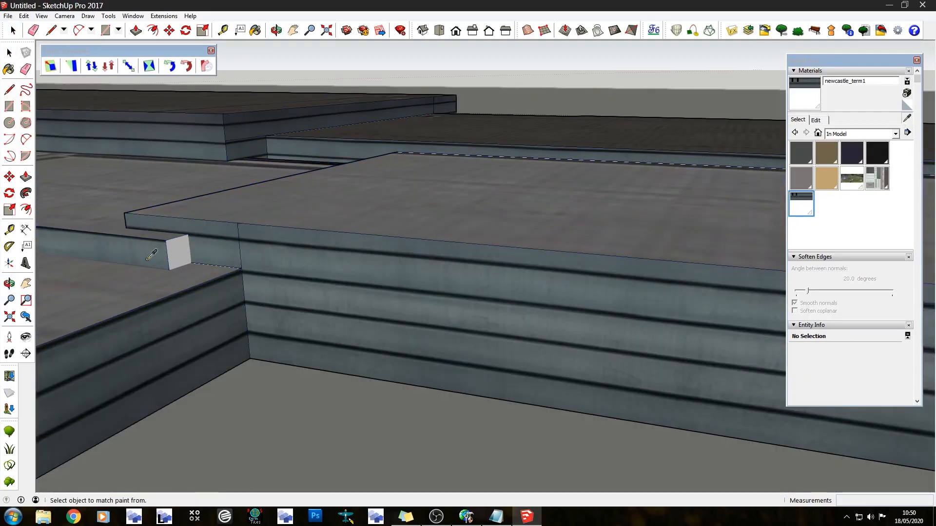
scroll(418, 236, "down", 8)
mouse_move(418, 236)
middle_mouse_down()
mouse_move(226, 226)
mouse_move(550, 226)
mouse_move(585, 194)
middle_mouse_up()
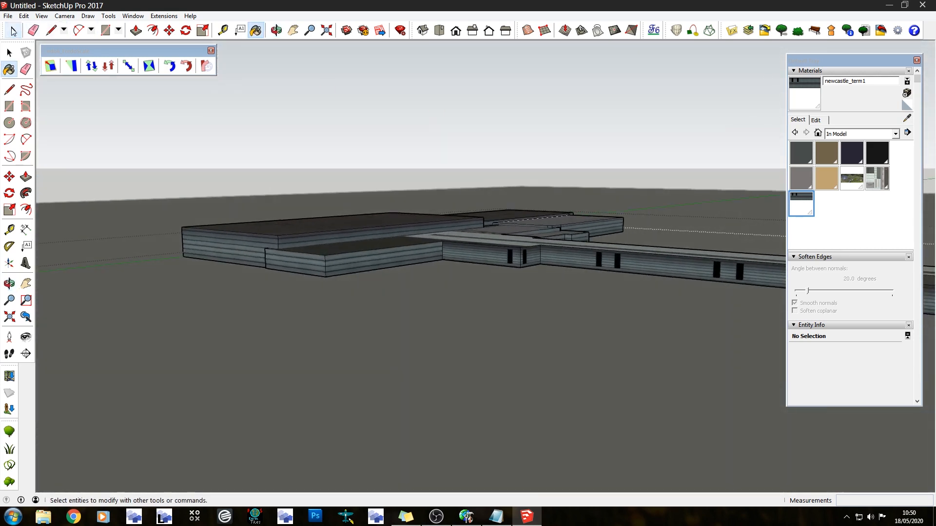
Hide the airport ground imagery group around the terminal
middle_click_drag(279, 139, 299, 366)
scroll(359, 209, "down", 3)
mouse_move(460, 256)
middle_mouse_down()
mouse_move(285, 229)
mouse_move(274, 214)
middle_mouse_up()
scroll(379, 184, "down", 5)
right_click(289, 153)
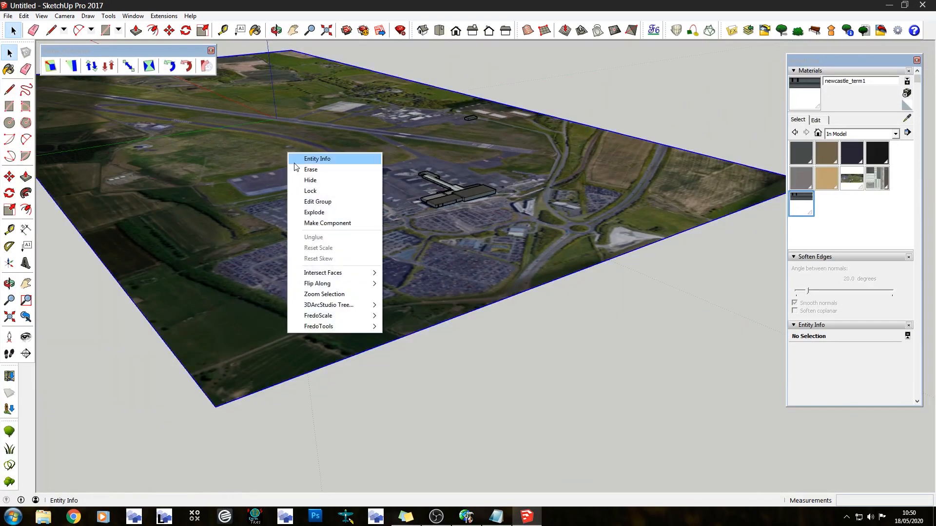
left_click(312, 180)
middle_click_drag(317, 178, 38, 271)
scroll(328, 198, "down", 3)
scroll(284, 194, "down", 2)
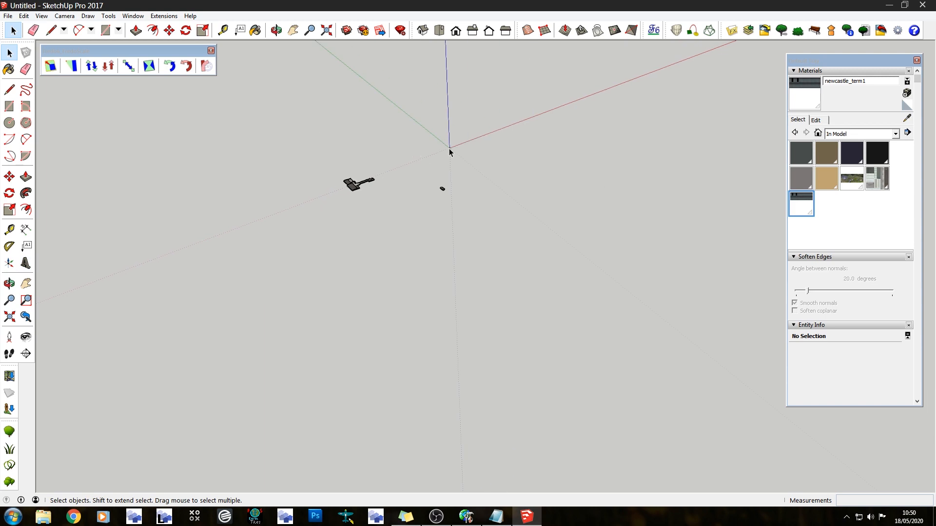
Export the buildings as a COLLADA 3D model named EGNT_Term1 in the Documents library
left_click(14, 16)
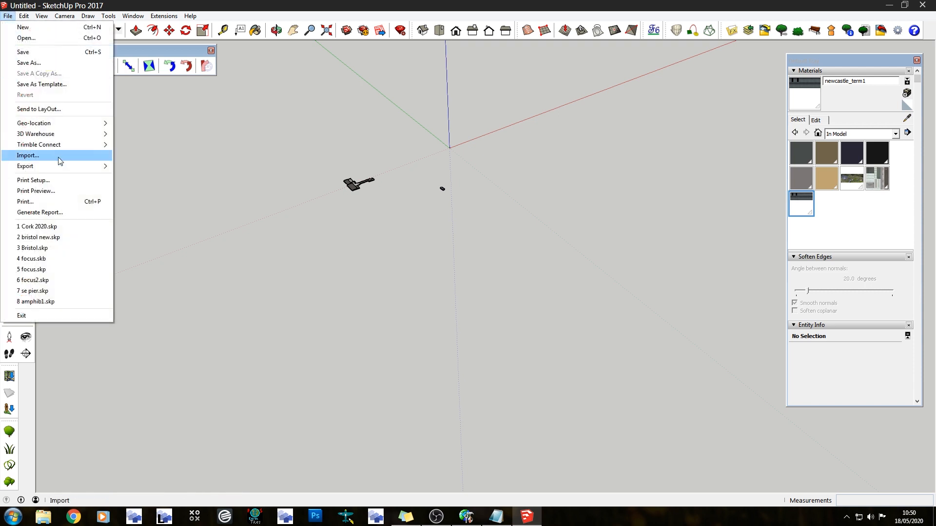
mouse_move(75, 166)
left_click(156, 166)
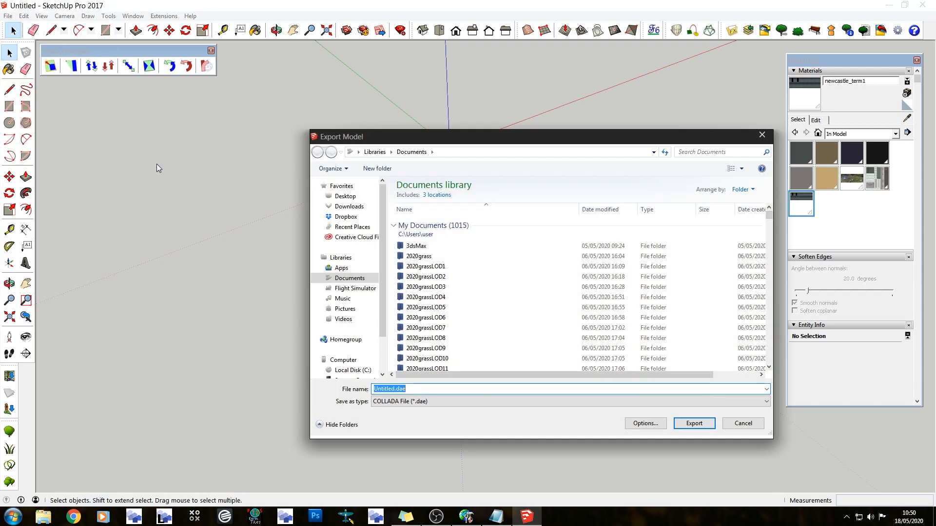
left_click(405, 401)
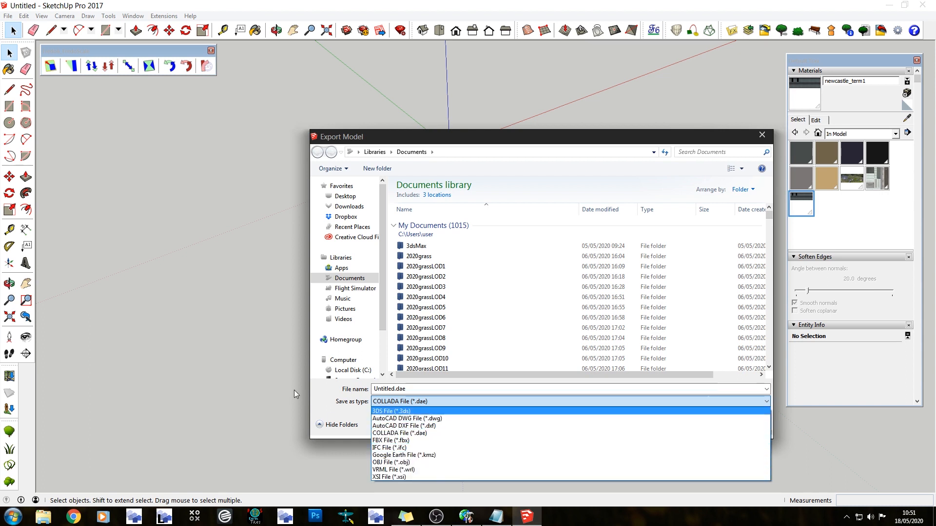
left_click(311, 397)
left_click(513, 387)
type("EGNT_")
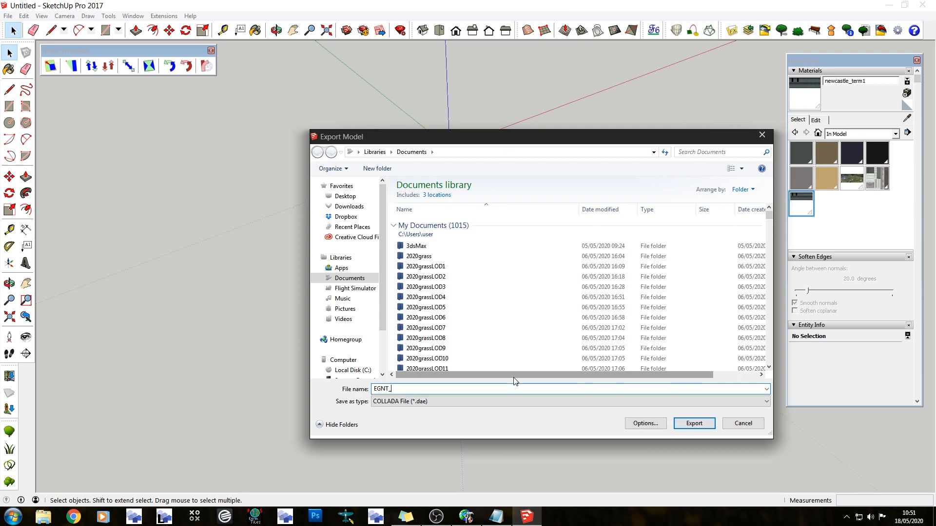
type("Term1")
key("Return")
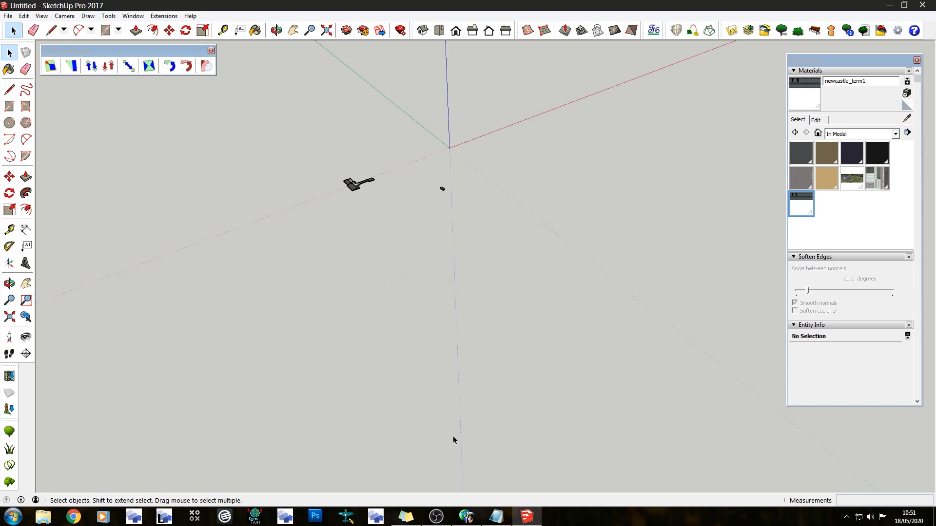
Switch to ModelConverterX and browse the Documents library for the exported model
left_click(376, 516)
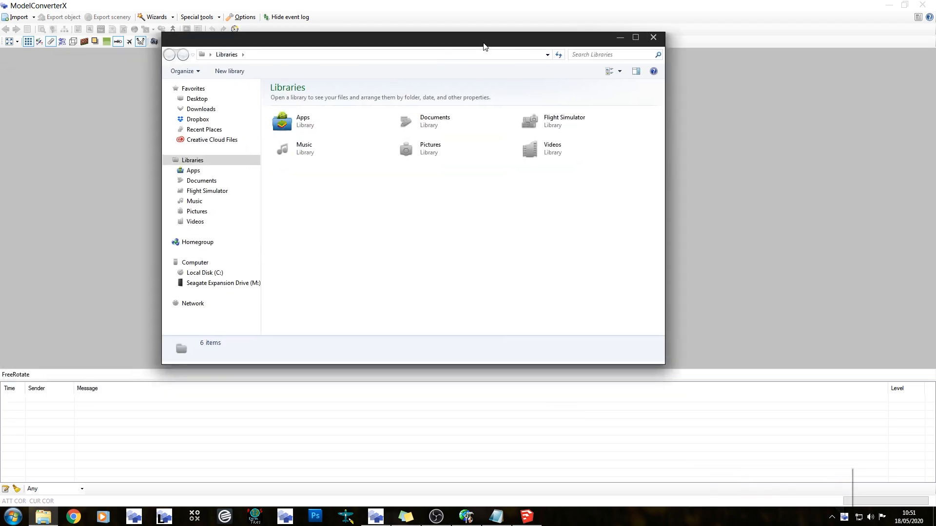
left_click(199, 181)
left_click(303, 171)
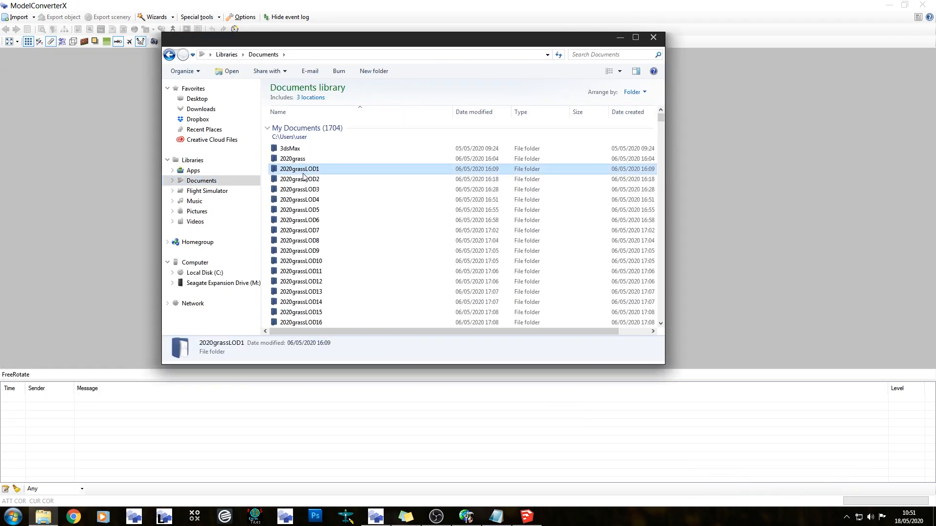
scroll(344, 234, "down", 10)
left_click(346, 234)
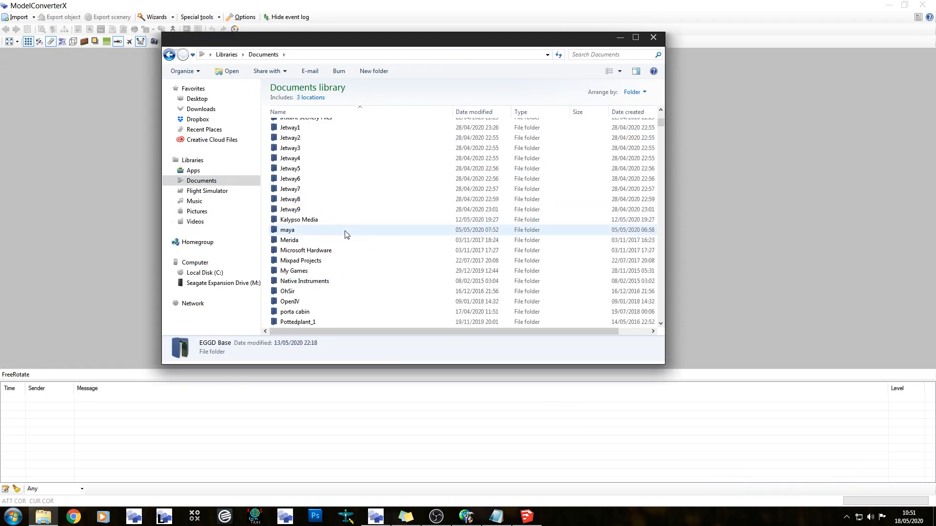
scroll(344, 231, "down", 4)
left_click(327, 224)
Find EGNT_Term1.dae among the files starting with EGN and load it into ModelConverterX
key("e")
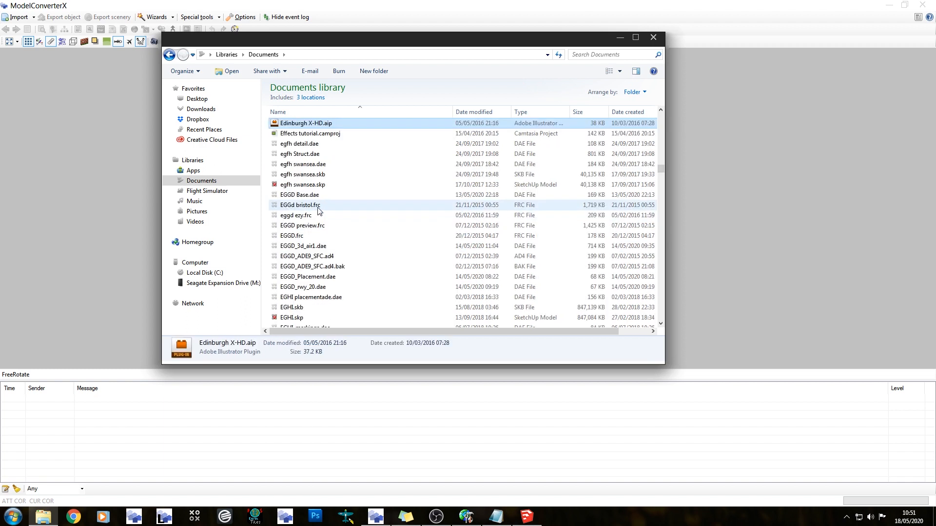
key("g")
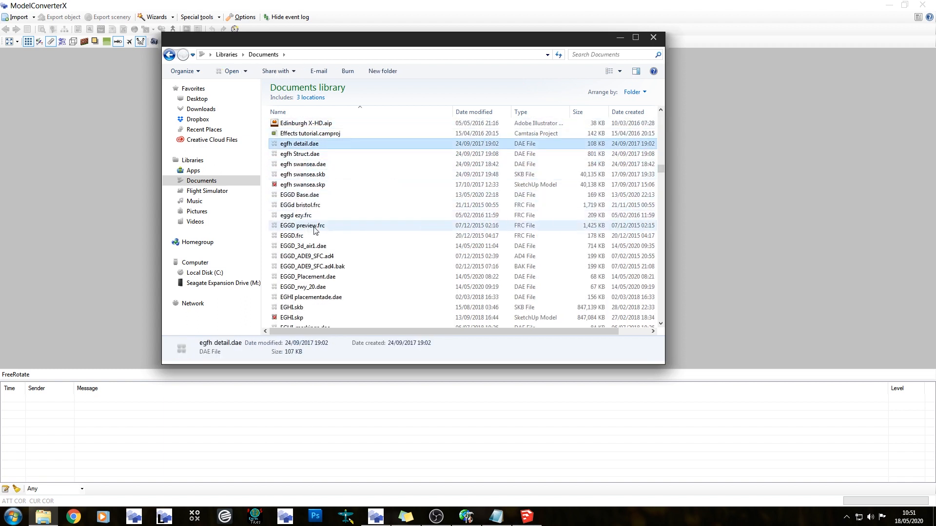
left_click(303, 288)
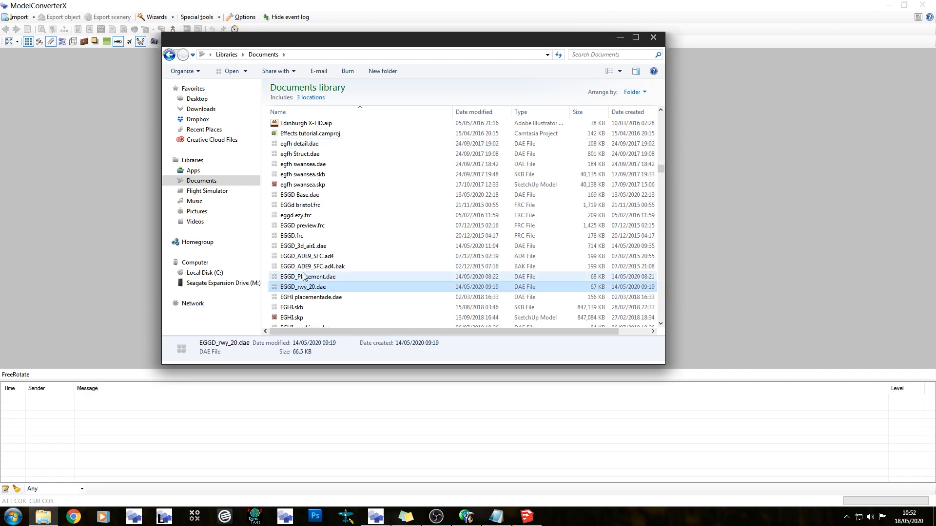
type("egn")
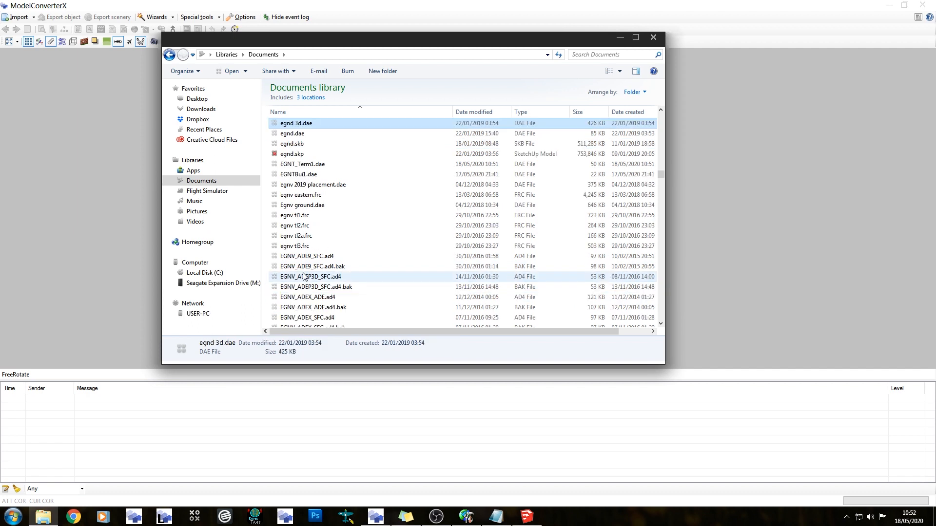
left_click(307, 173)
left_click(307, 166)
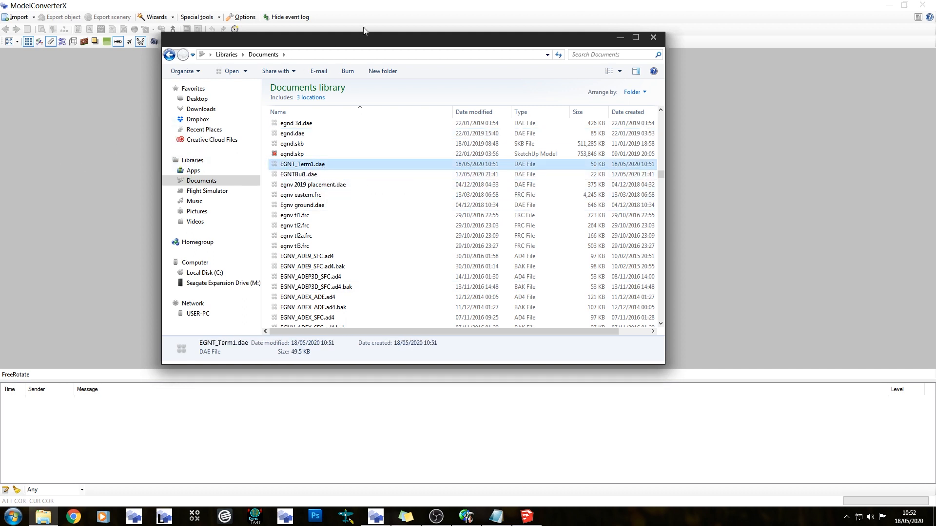
key("Return")
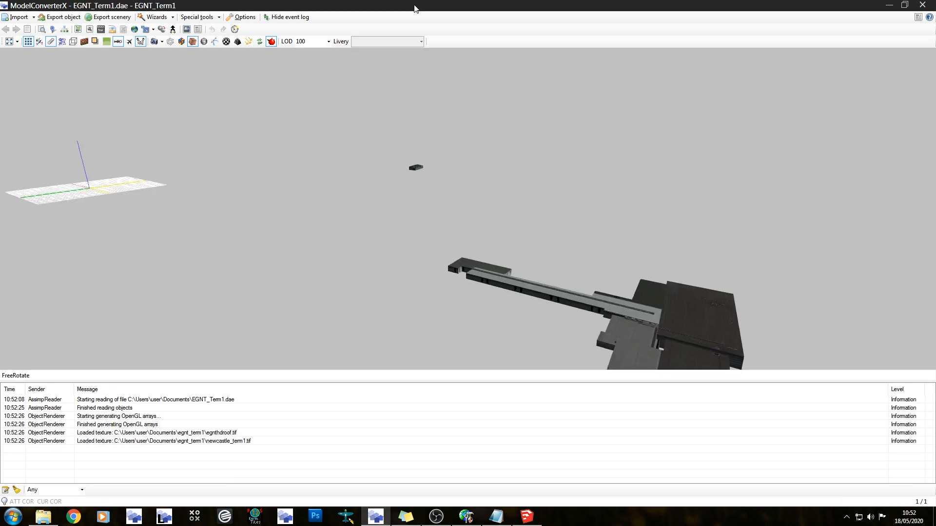
View the imported model from different sides and check its drawcalls and textures in the object information
left_click_drag(382, 290, 352, 251)
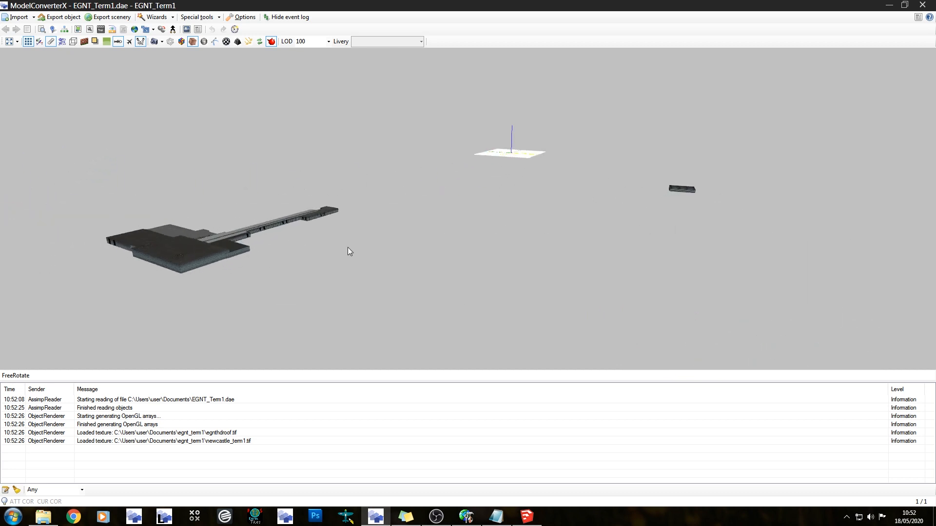
left_click(44, 29)
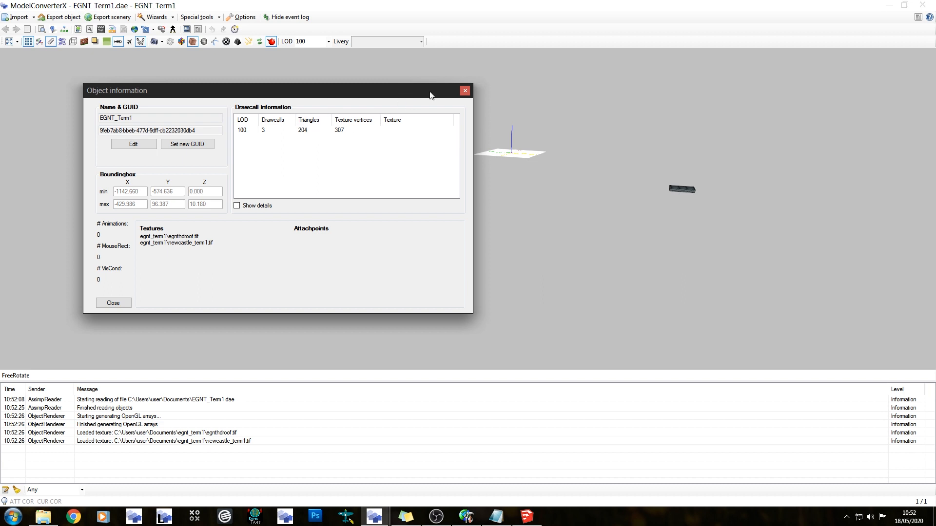
left_click(466, 91)
left_click_drag(481, 188, 279, 172)
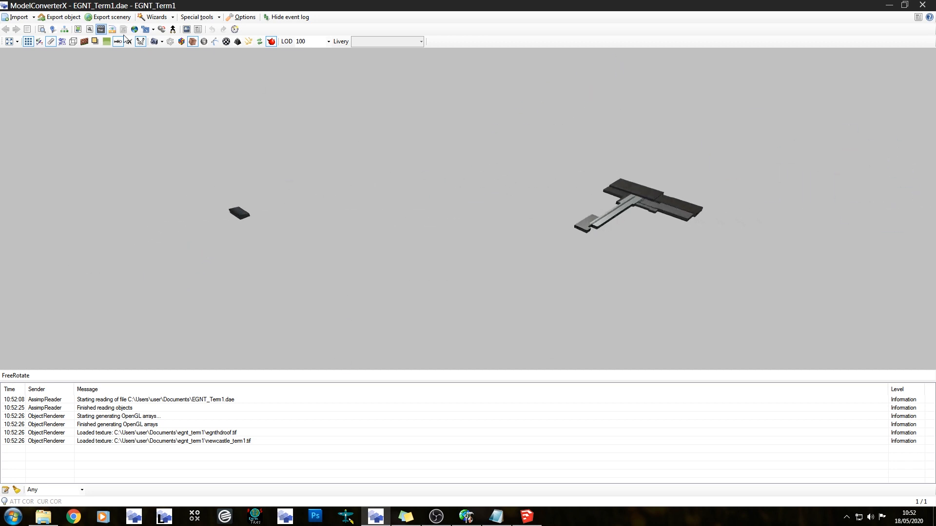
Remove the colorFFFFFFFF material in the Material Editor and check the remaining egnthdroof and newcastle_term1 materials
left_click(80, 29)
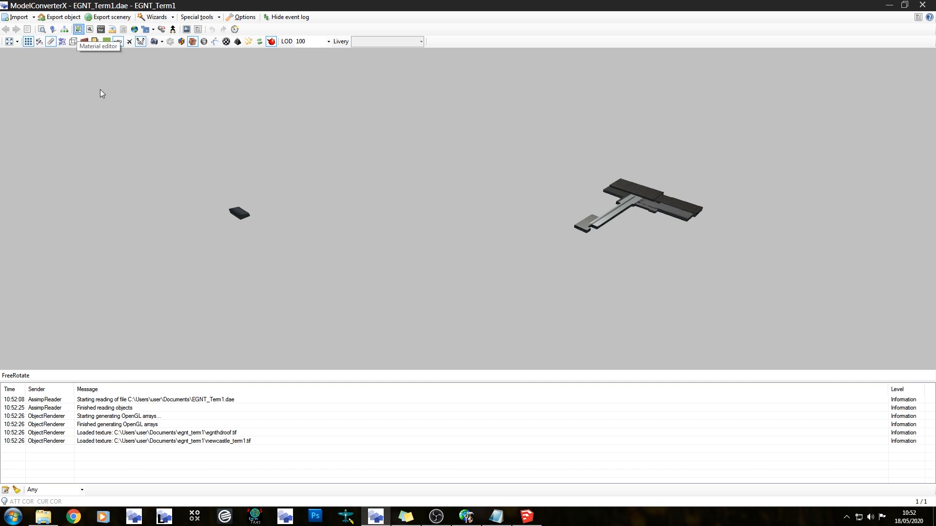
left_click(156, 123)
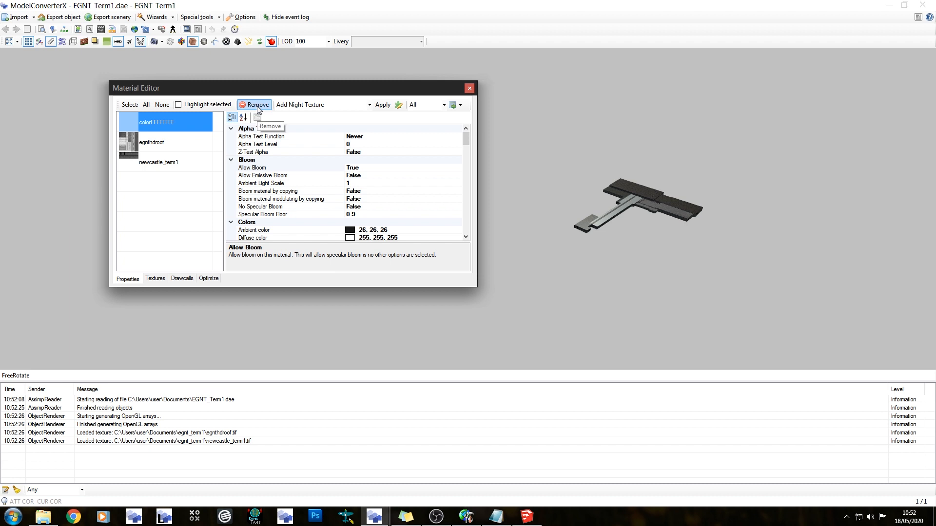
left_click(256, 105)
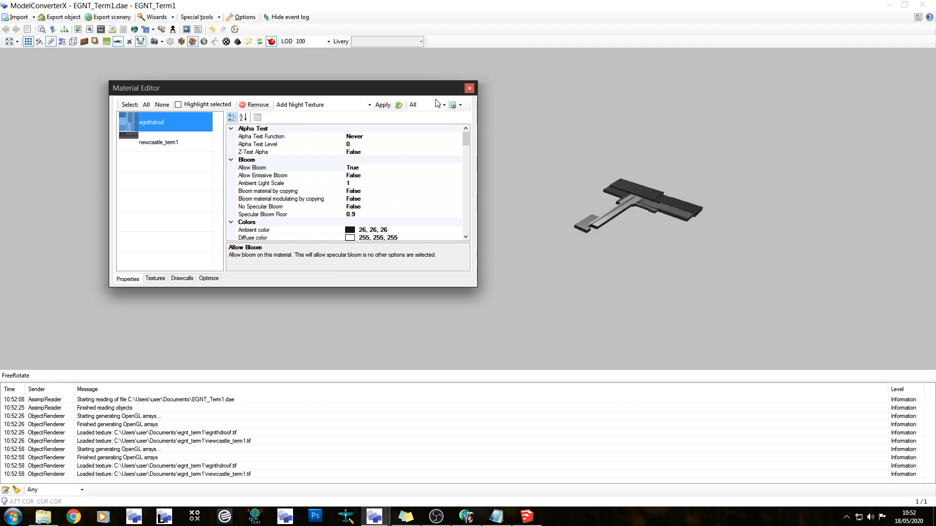
left_click_drag(648, 203, 566, 171)
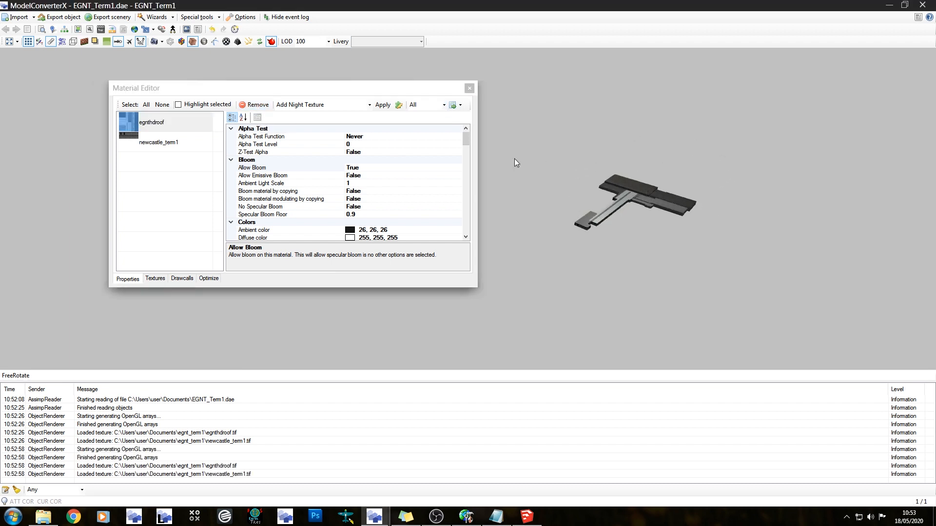
left_click(168, 125)
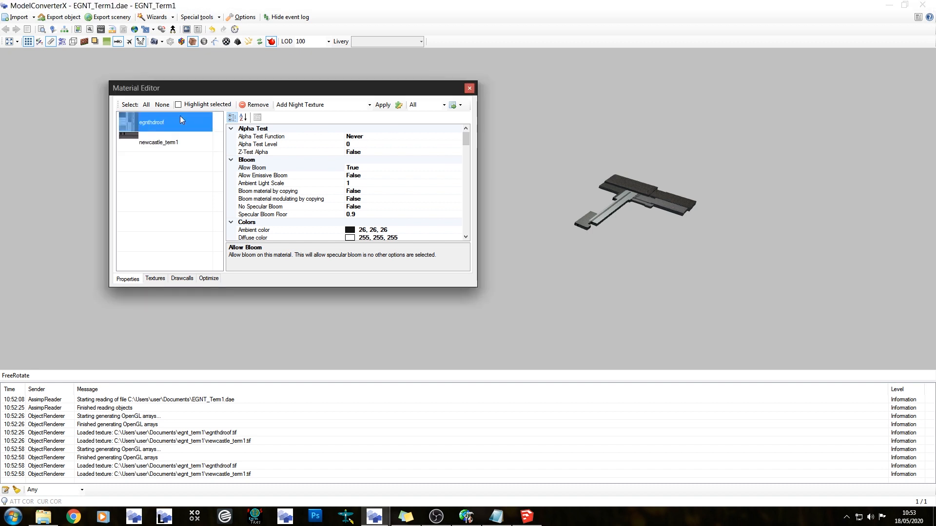
left_click(189, 140)
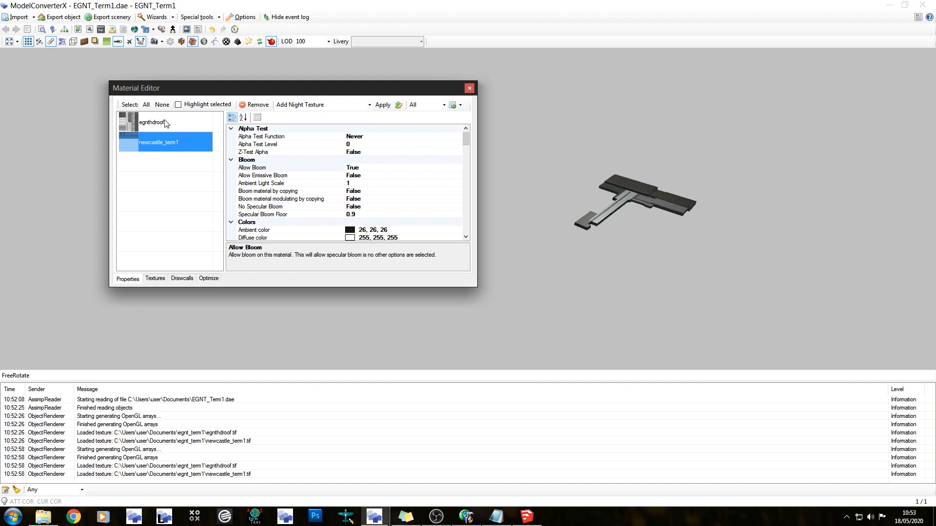
left_click(191, 122)
Set the format for saving the model's textures to DXTBMP and open the texture folder selection
left_click(155, 278)
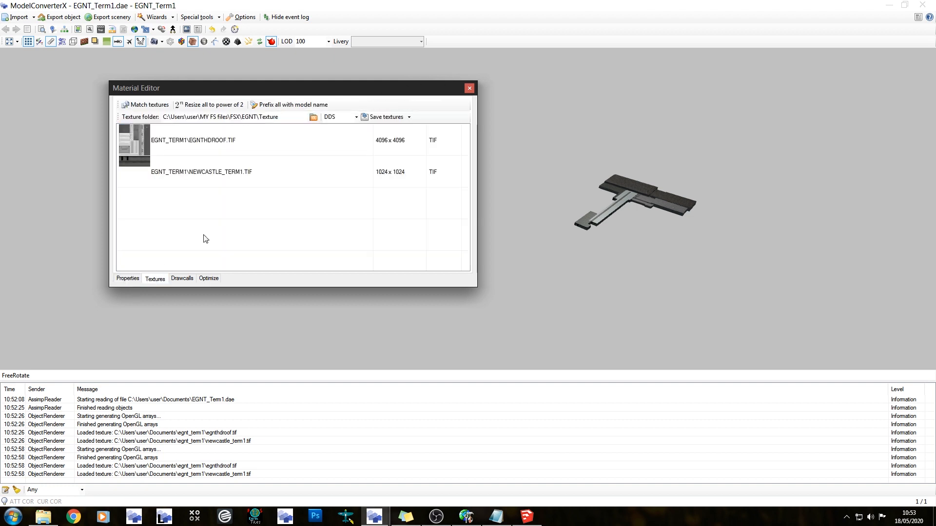
left_click(357, 117)
left_click(346, 163)
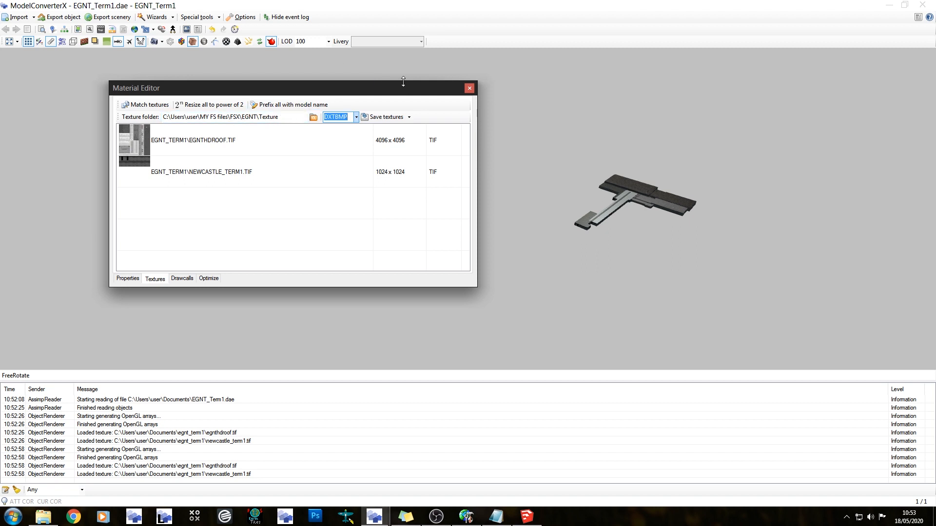
left_click(313, 118)
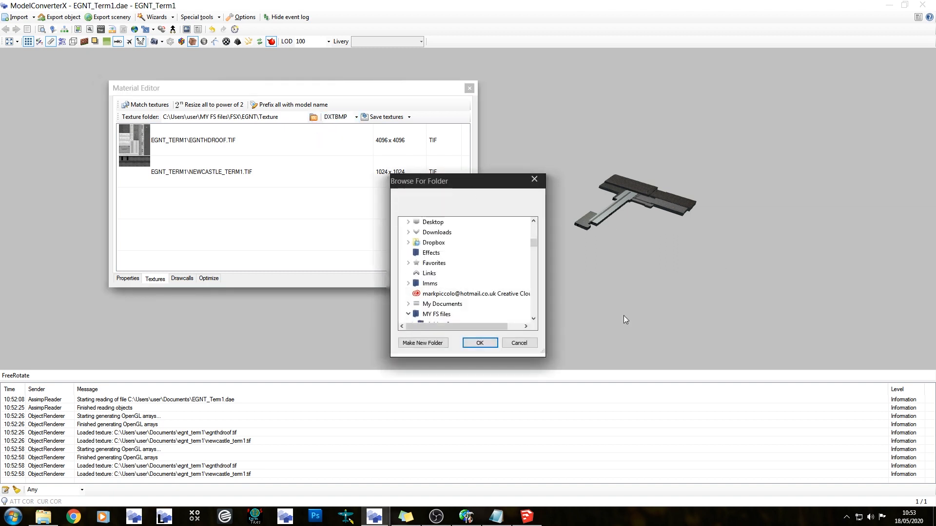
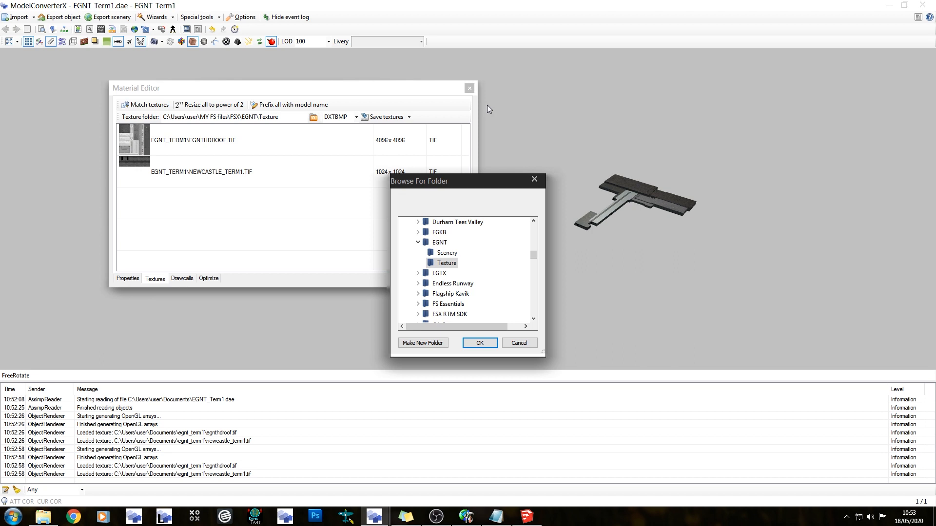
Choose the FSX\EGNT\Texture folder and save the terminal model's textures there as DXTBMP, then close the Material Editor
left_click(442, 264)
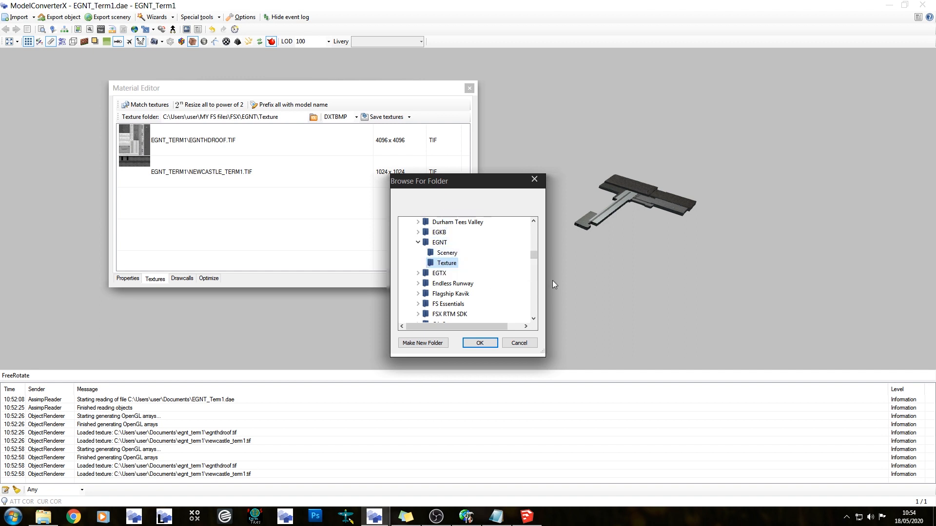
left_click(480, 343)
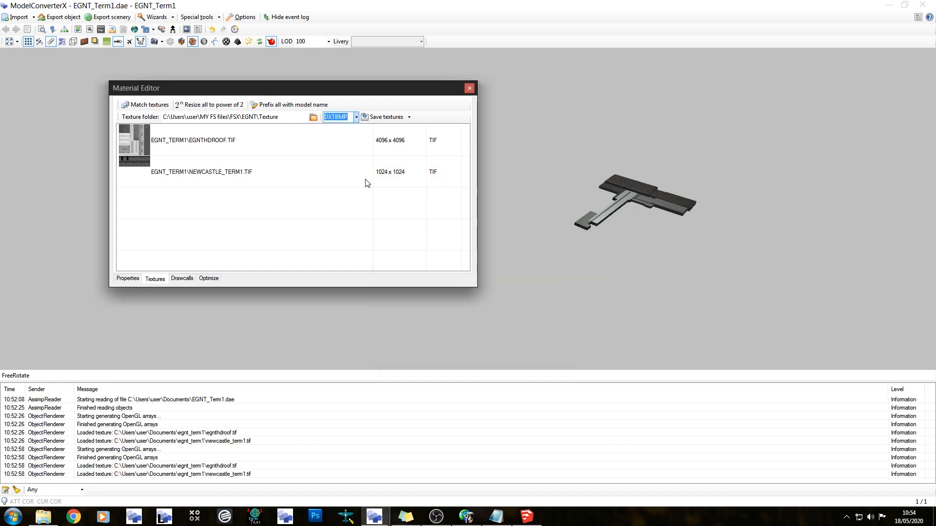
left_click(396, 119)
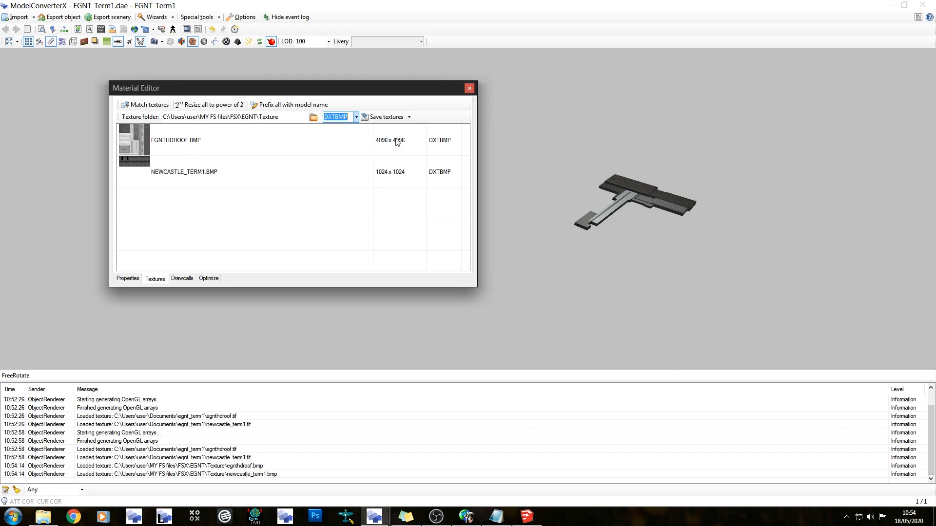
left_click(469, 89)
Compare the terminal's roof and wall textures in ModelConverterX with the original model in SketchUp, from several angles and close up
left_click_drag(525, 193, 675, 270)
scroll(682, 276, "up", 2)
right_click_drag(697, 289, 181, 220)
right_click_drag(551, 233, 443, 220)
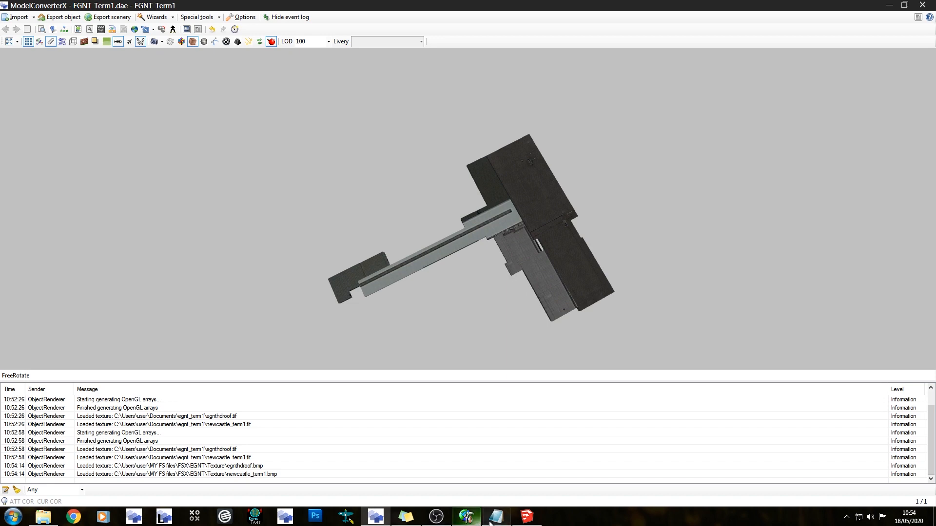
left_click(527, 516)
middle_click_drag(434, 226, 358, 134)
scroll(363, 287, "up", 10)
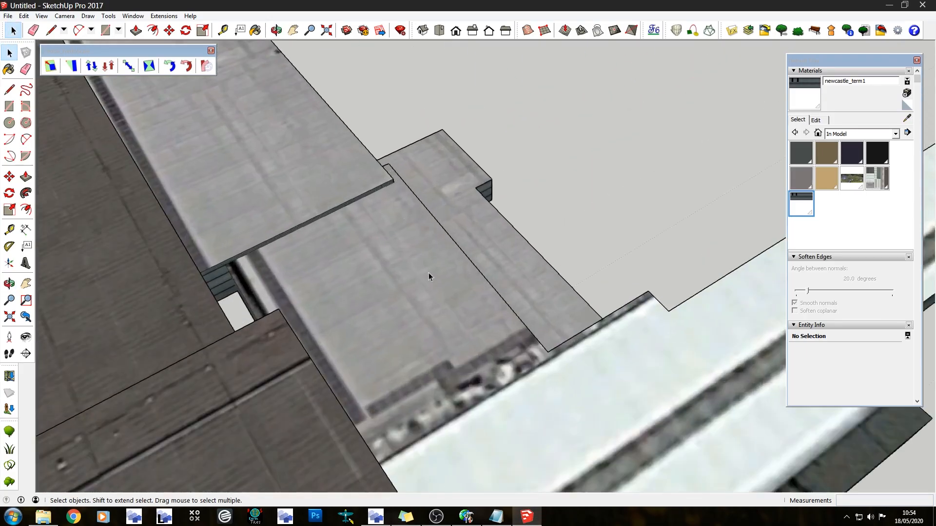
mouse_move(428, 272)
middle_mouse_down()
mouse_move(371, 327)
mouse_move(323, 349)
mouse_move(367, 417)
mouse_move(431, 472)
middle_mouse_up()
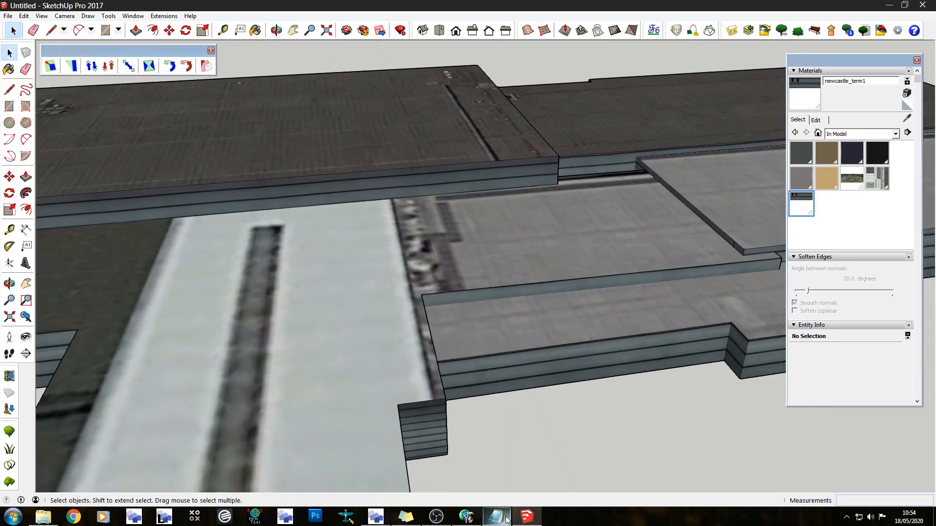
left_click(376, 516)
scroll(471, 227, "up", 8)
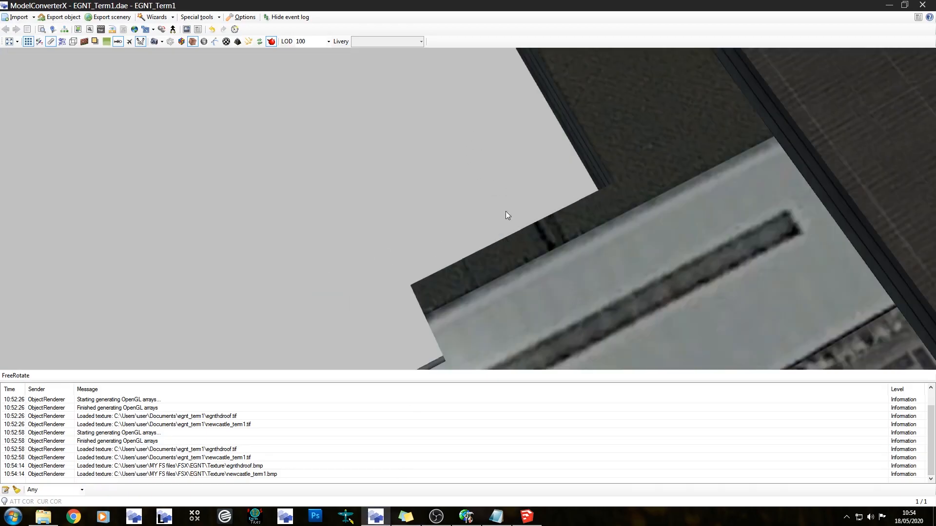
scroll(585, 261, "down", 1)
right_click_drag(683, 310, 536, 241)
left_click_drag(537, 242, 534, 200)
scroll(534, 200, "down", 6)
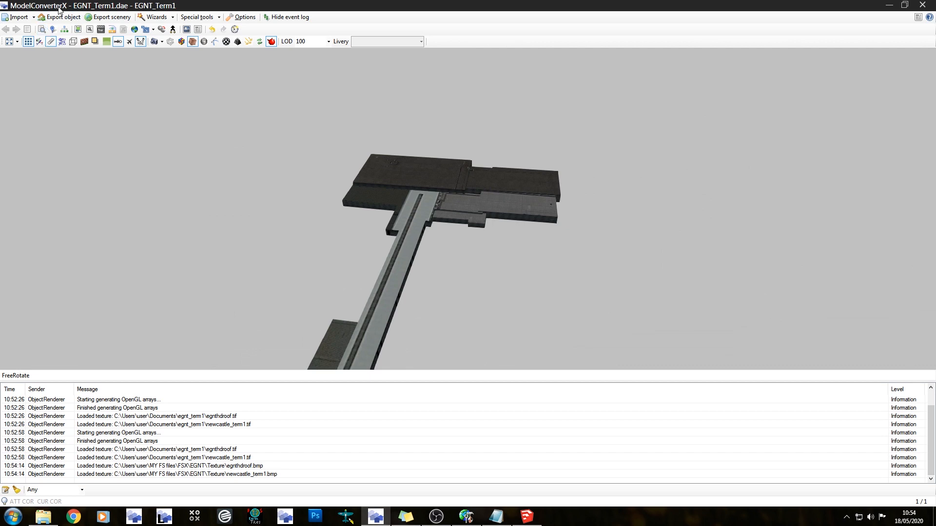
Export the terminal as an FSX MDL object named EGNT_Term1.mdl to the FSX\EGNT\Scenery folder of the Flight Simulator library
left_click(73, 18)
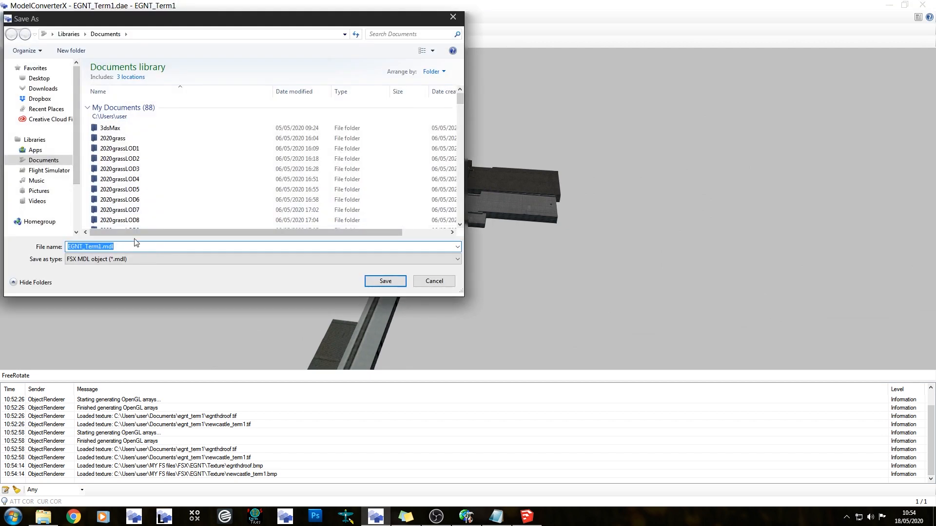
left_click(49, 171)
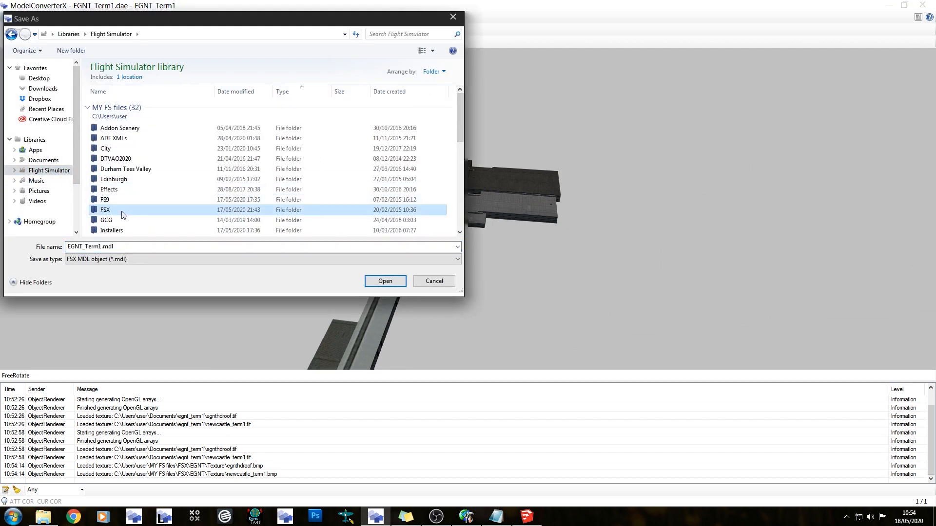
double_click(125, 210)
left_click(135, 187)
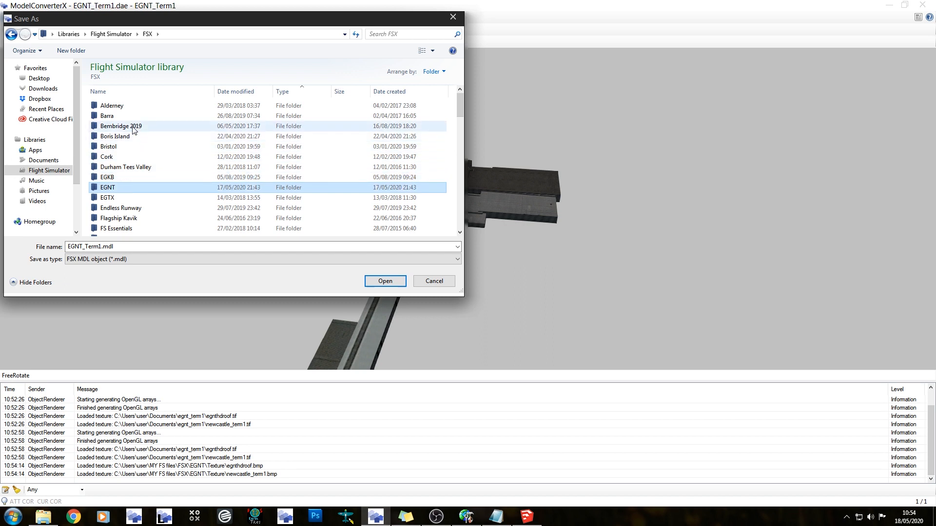
double_click(119, 188)
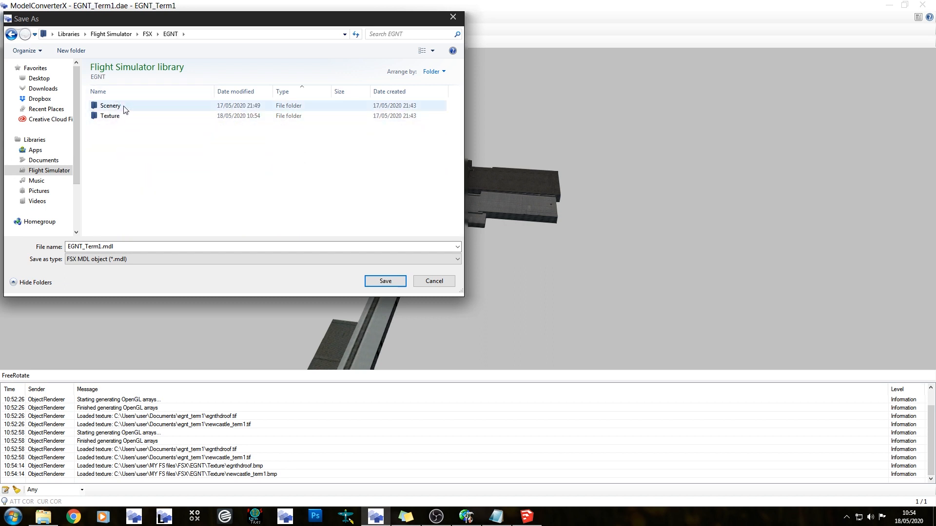
double_click(110, 106)
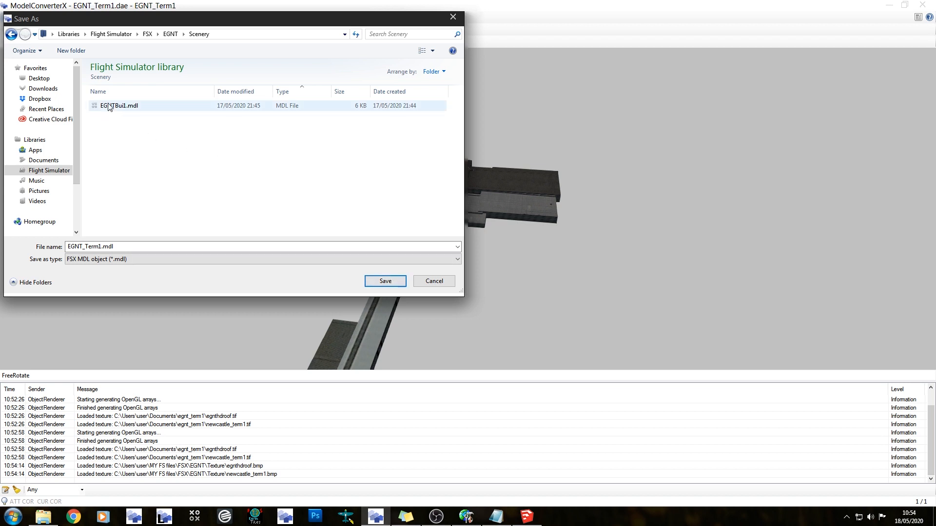
left_click(382, 281)
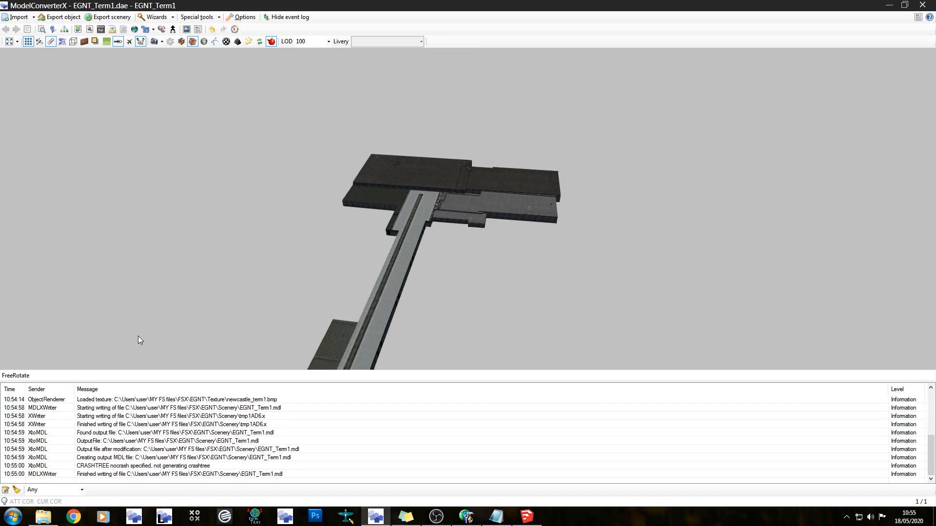
Find the exported EGNT_Term1.mdl in File Explorer under Flight Simulator\FSX\EGNT\Scenery and load it into ModelConverterX
left_click(43, 516)
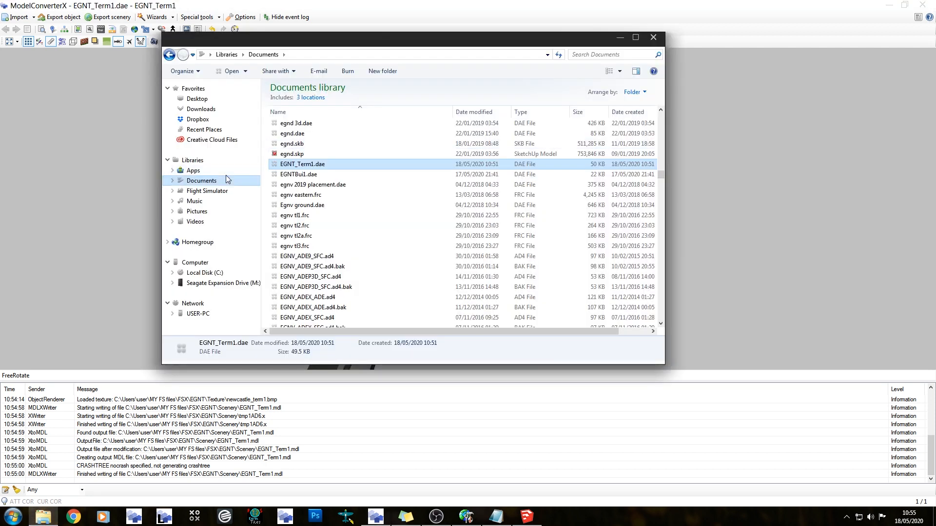
left_click(221, 195)
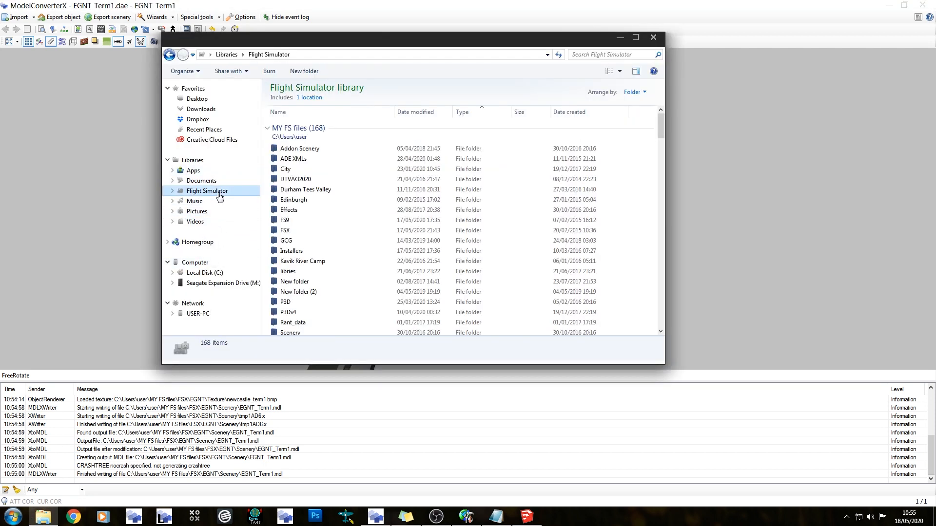
double_click(284, 229)
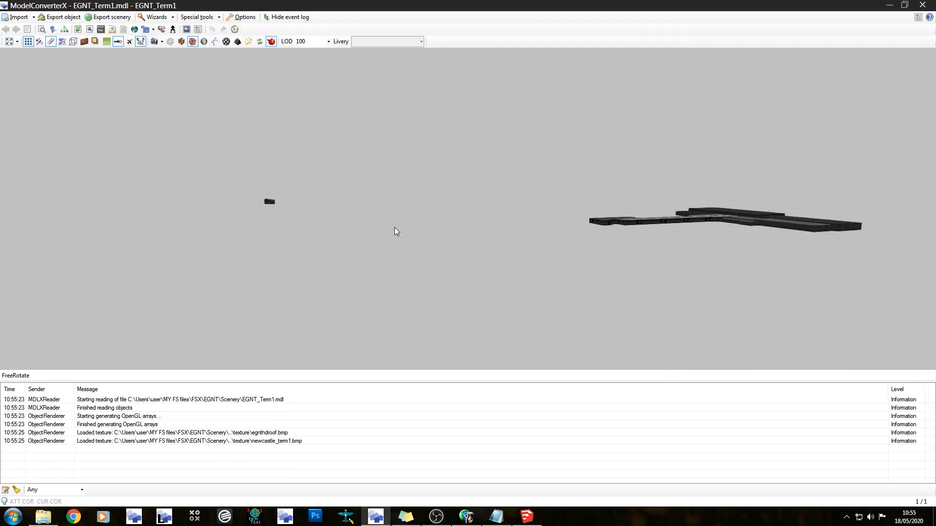
Set Allow Bloom to False for the egnthdroof and newcastle_term1 materials and check the latter's texture properties
left_click(78, 29)
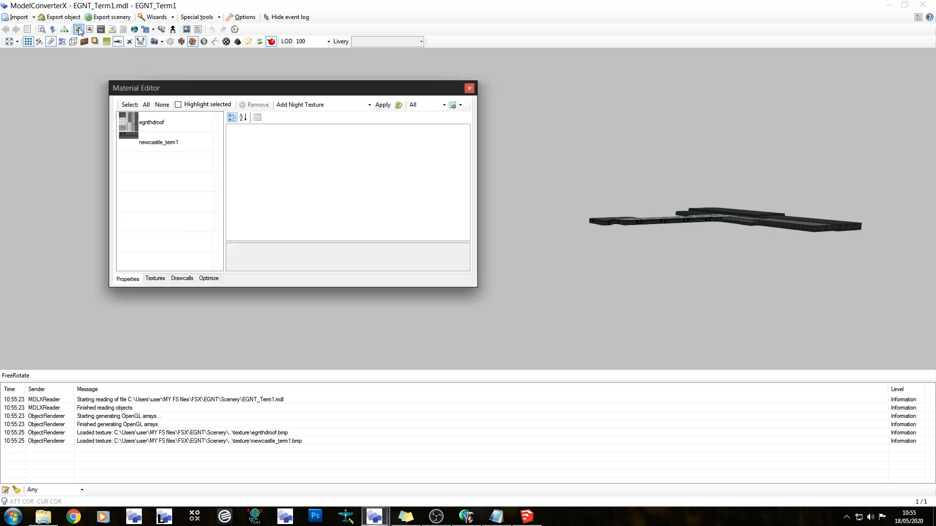
left_click(161, 126)
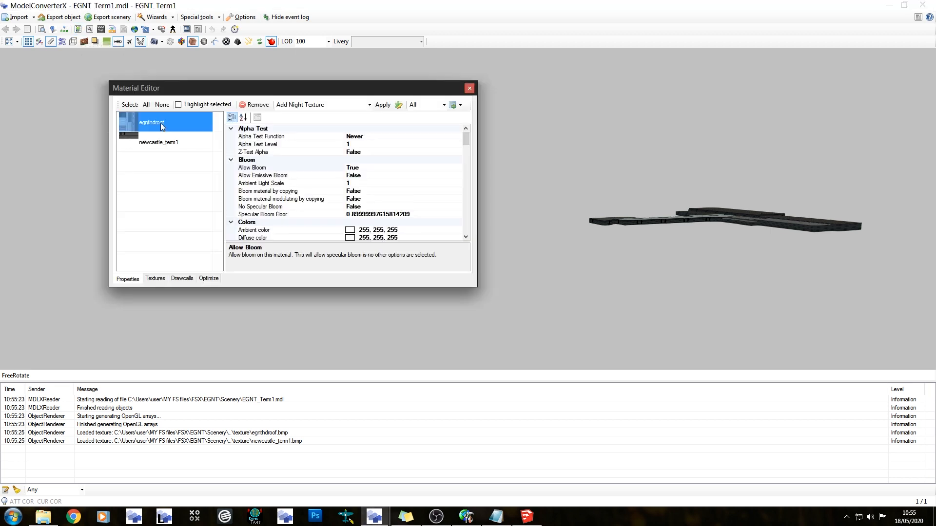
left_click(370, 168)
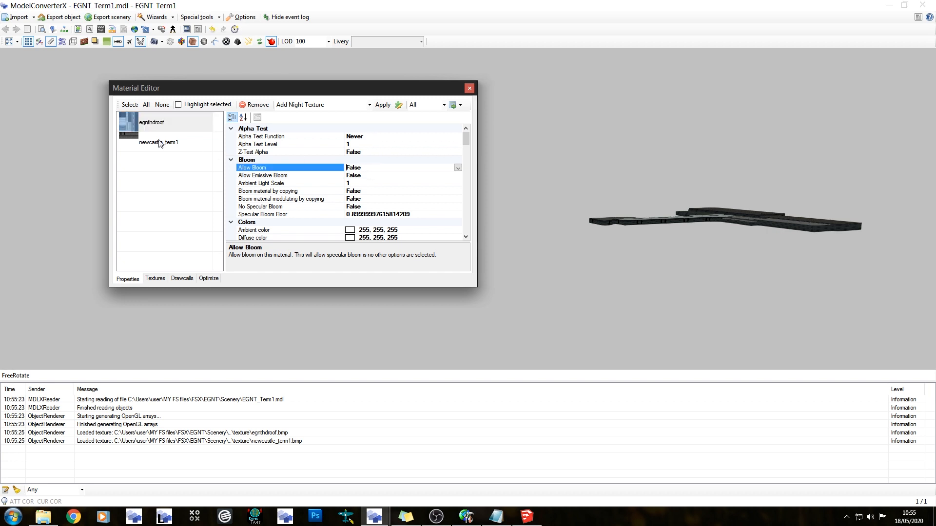
left_click(179, 146)
left_click(397, 175)
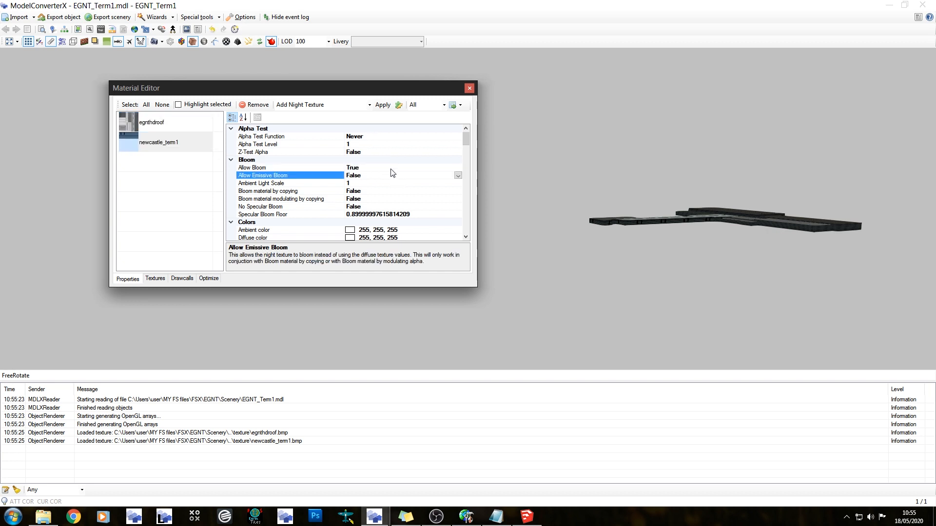
left_click(383, 166)
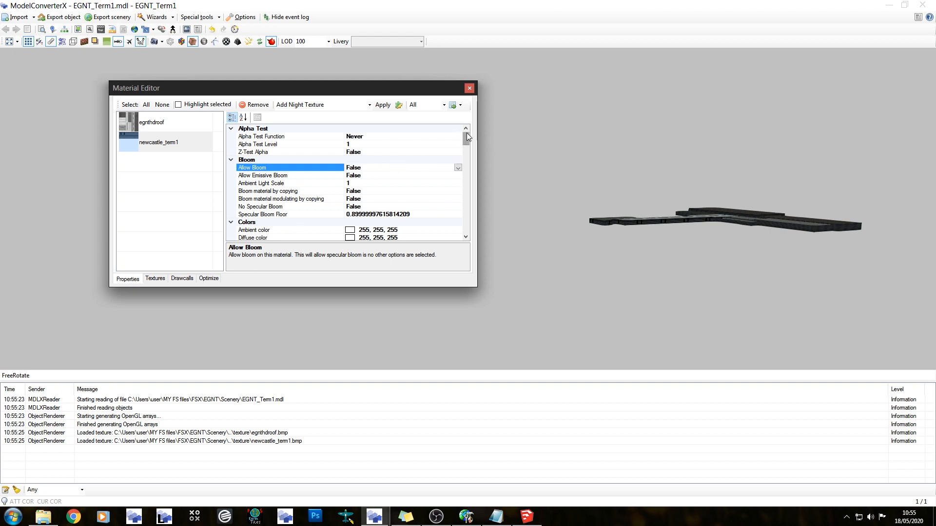
left_click_drag(466, 133, 461, 219)
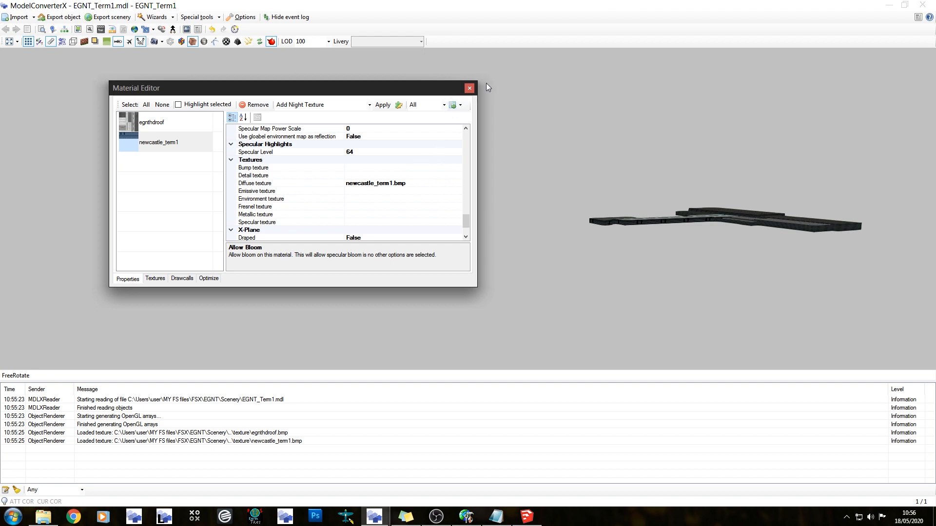
left_click(467, 88)
Apply the round earth correction to the terminal model's geometry and animations with the Earth Curve Editor
left_click_drag(358, 195, 382, 263)
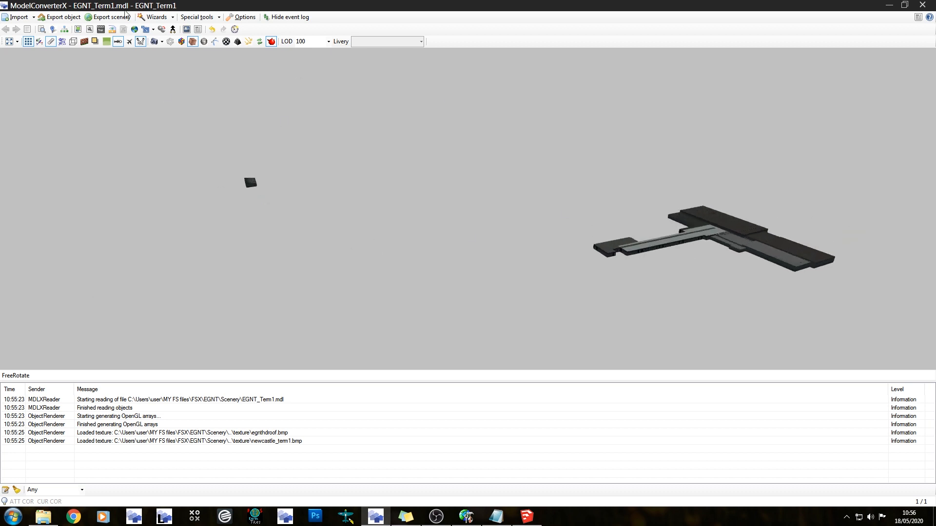
left_click(140, 41)
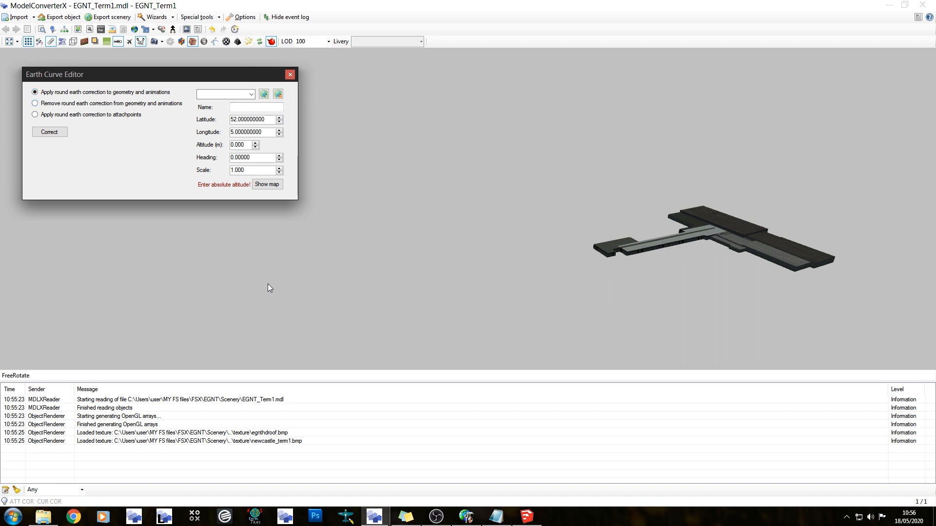
left_click(57, 133)
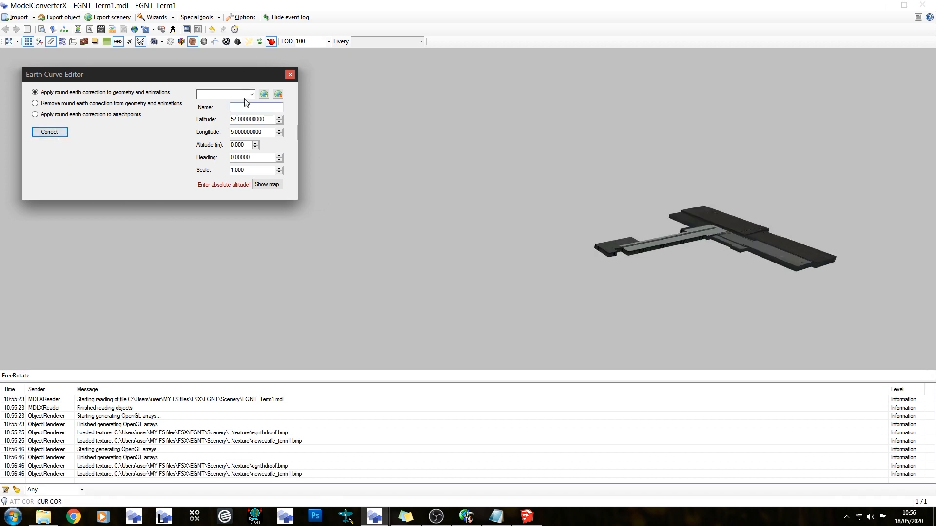
left_click(290, 74)
Export the corrected model as an FSX MDL object, replacing EGNT_Term1.mdl in the EGNT Scenery folder, and close ModelConverterX
left_click_drag(451, 203, 359, 197)
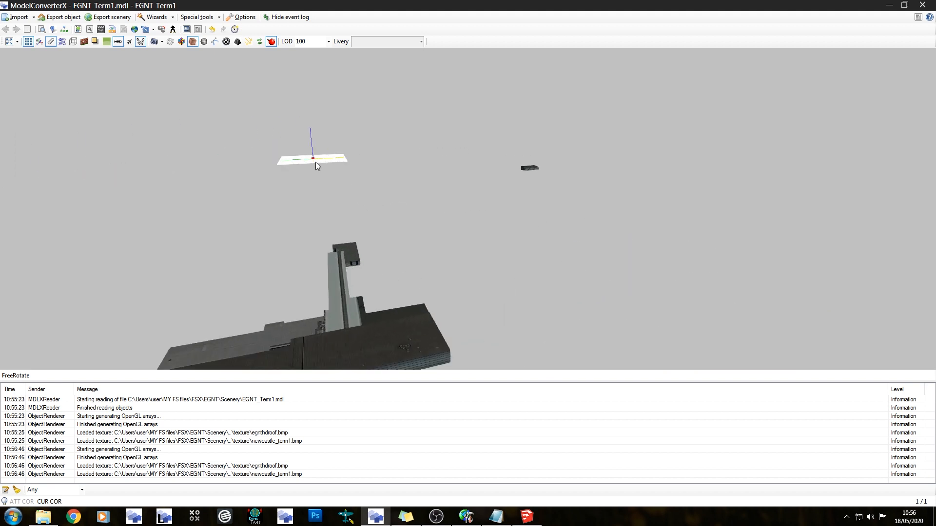
left_click_drag(322, 167, 354, 206)
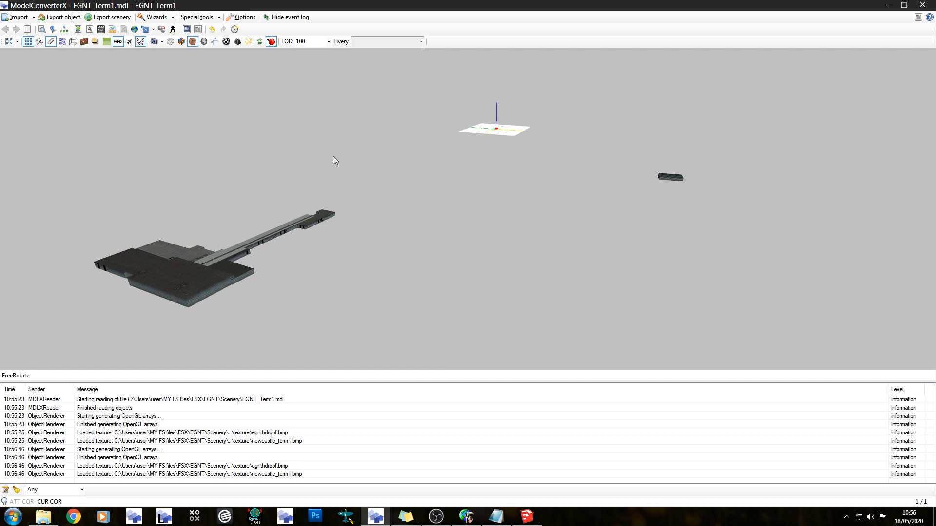
mouse_move(364, 166)
left_mouse_down()
mouse_move(399, 193)
mouse_move(381, 172)
mouse_move(382, 184)
left_mouse_up()
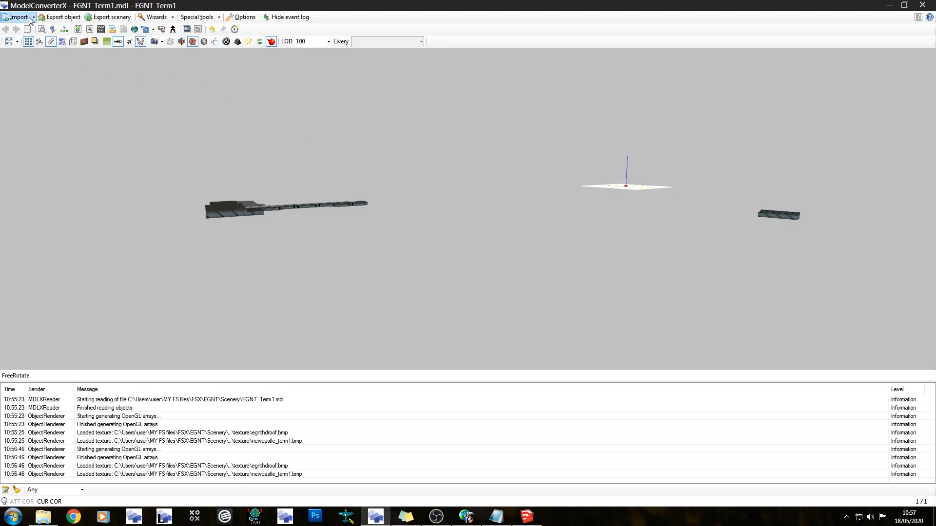
left_click(58, 18)
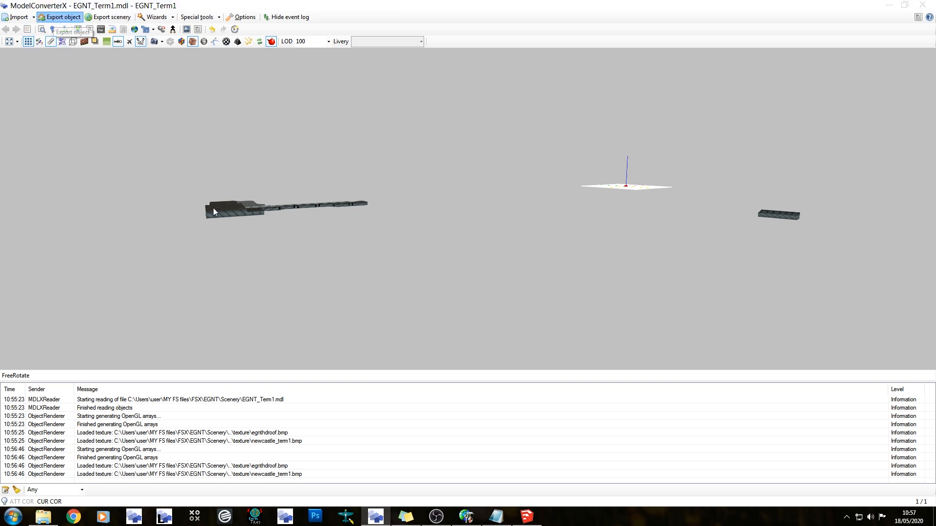
left_click(386, 284)
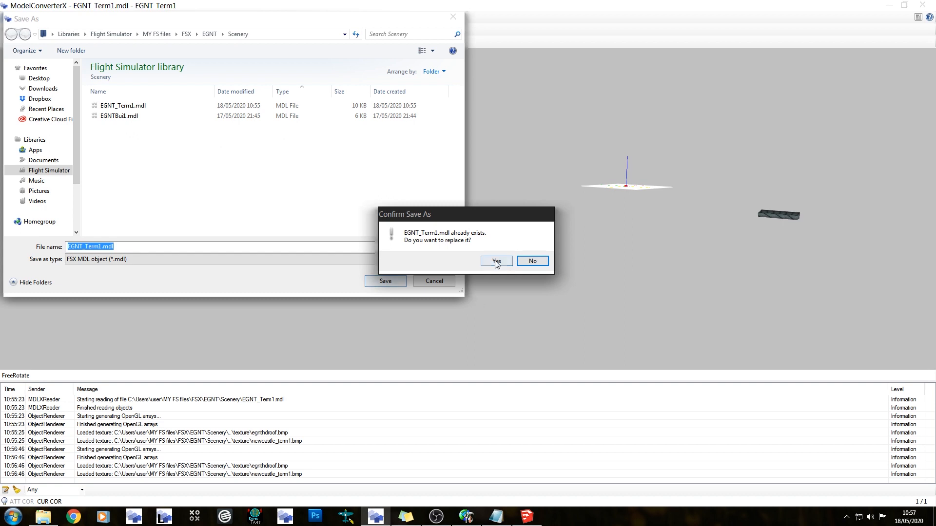
left_click(492, 260)
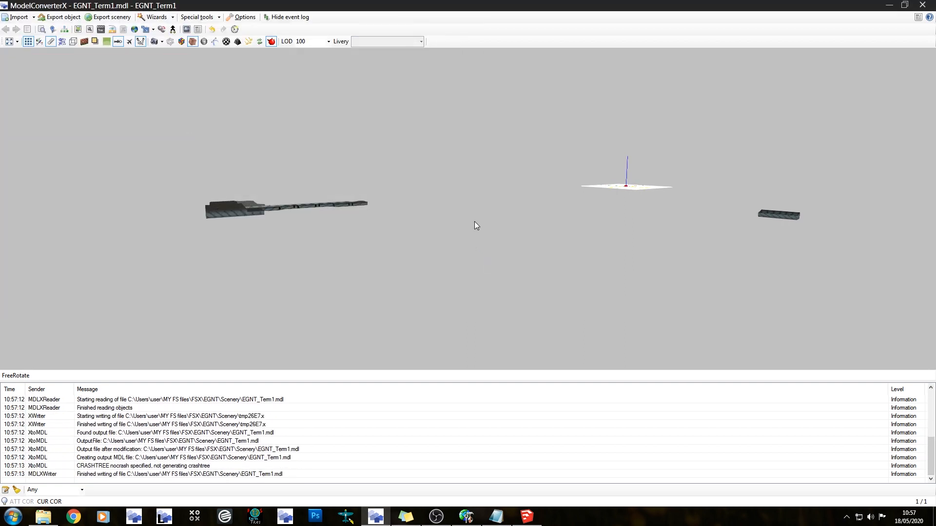
left_click(922, 5)
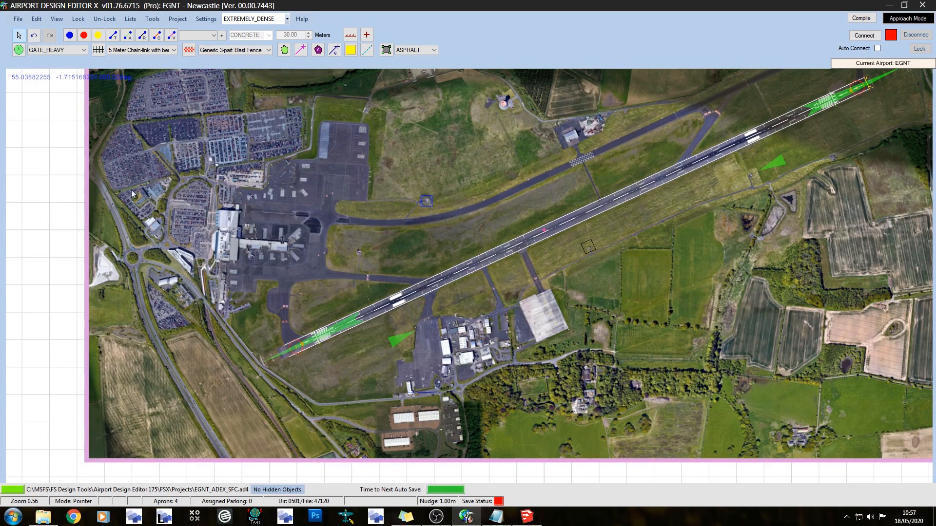
scroll(230, 242, "up", 5)
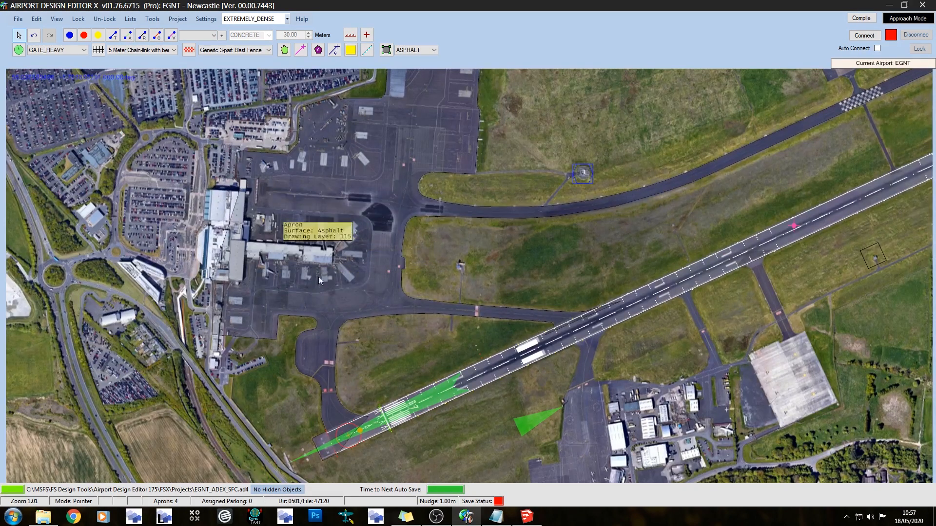
left_click_drag(516, 316, 345, 182)
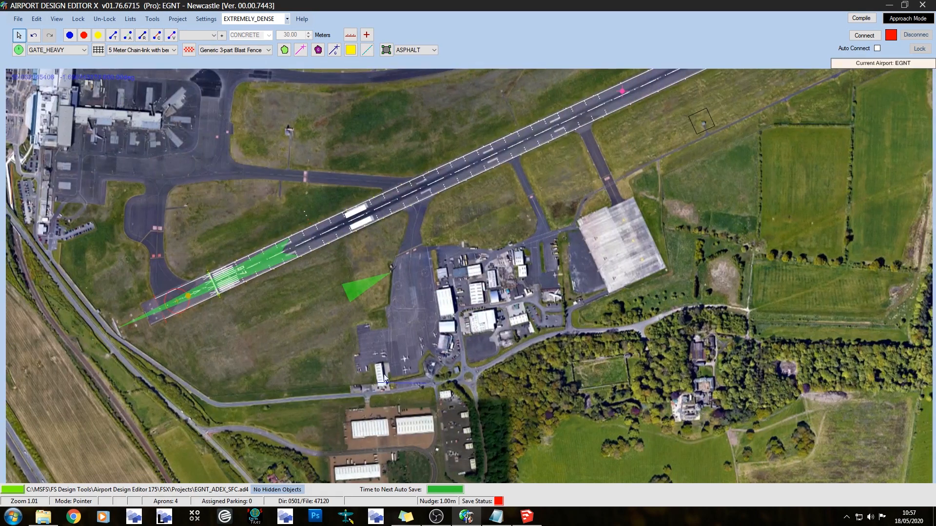
left_click_drag(245, 180, 356, 290)
scroll(344, 244, "down", 2)
scroll(346, 239, "down", 3)
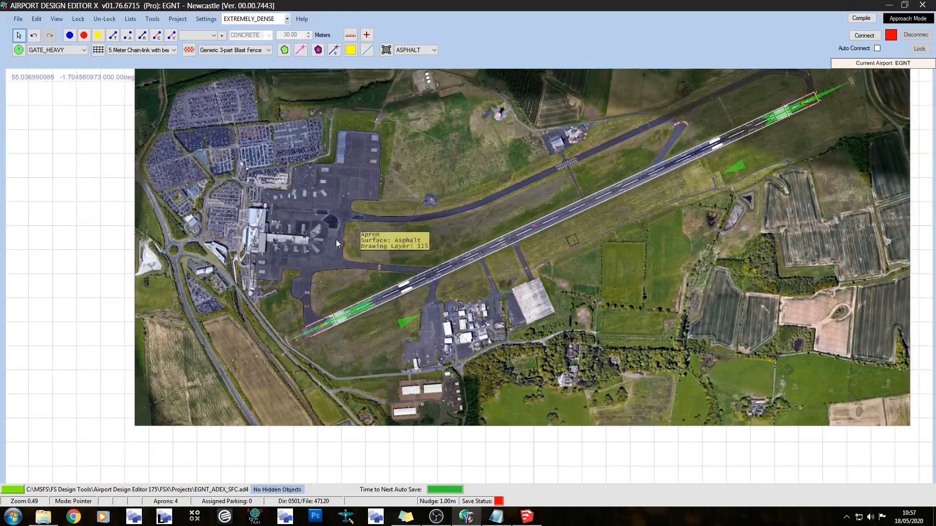
left_click_drag(170, 214, 146, 253)
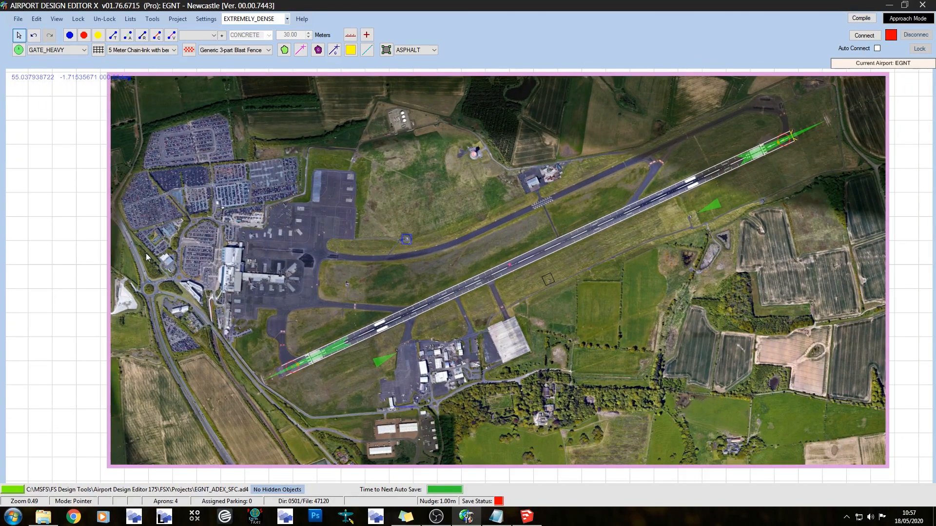
left_click(62, 187)
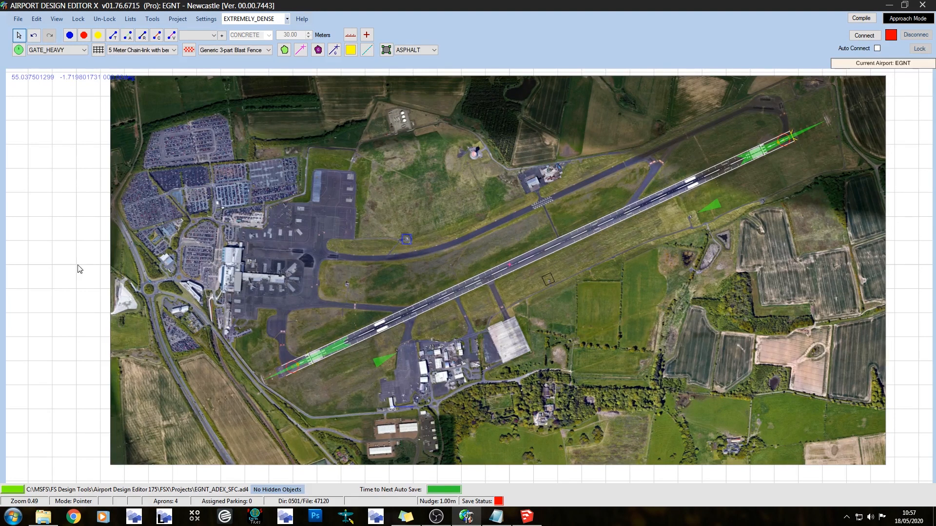
Switch to Library Creator XML, start a new library and add EGNT_Term1.mdl from the EGNT Scenery folder
left_click(165, 517)
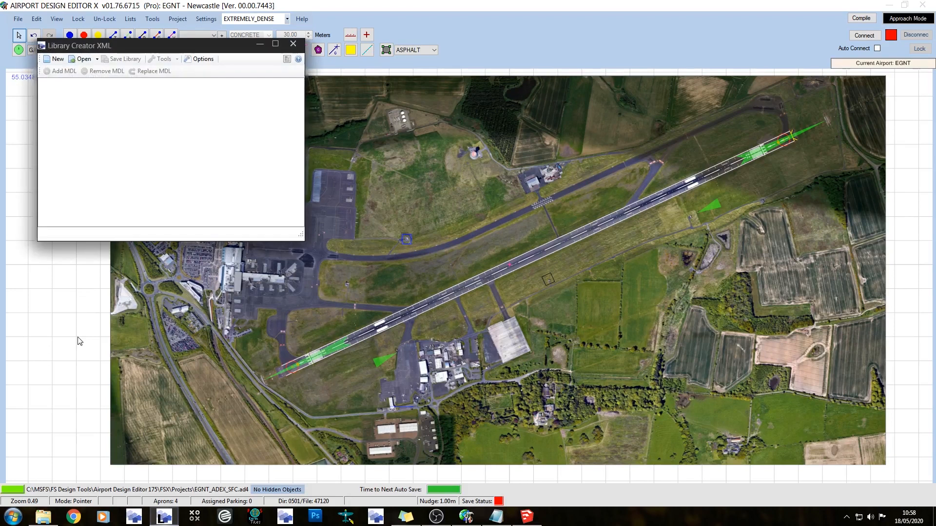
left_click(55, 59)
left_click(43, 517)
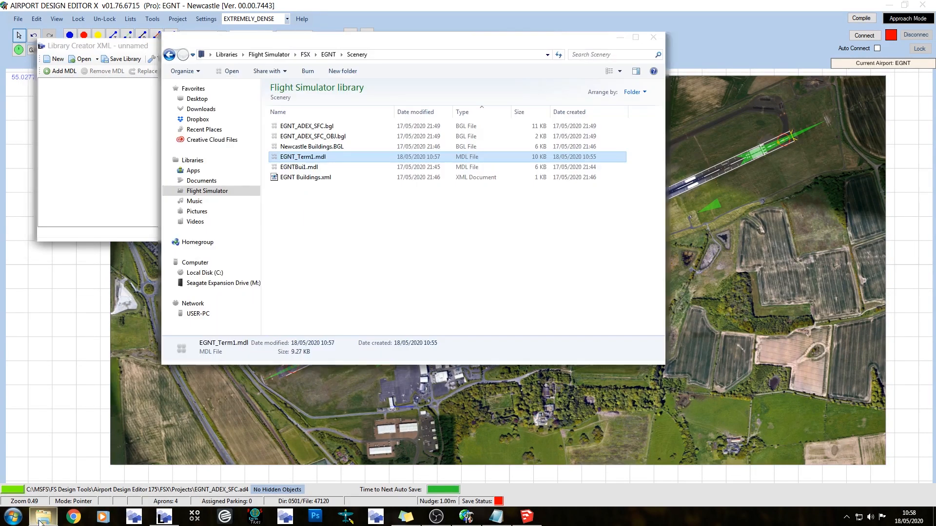
left_click_drag(317, 157, 140, 169)
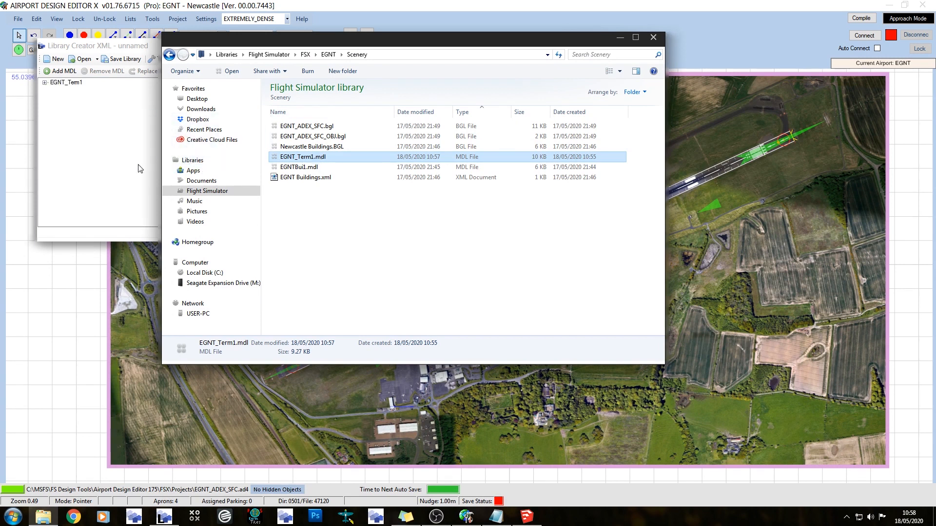
Start saving the library and set its BGL output to EGNT buildings.bgl in the EGNT Scenery folder
left_click(117, 46)
left_click(124, 58)
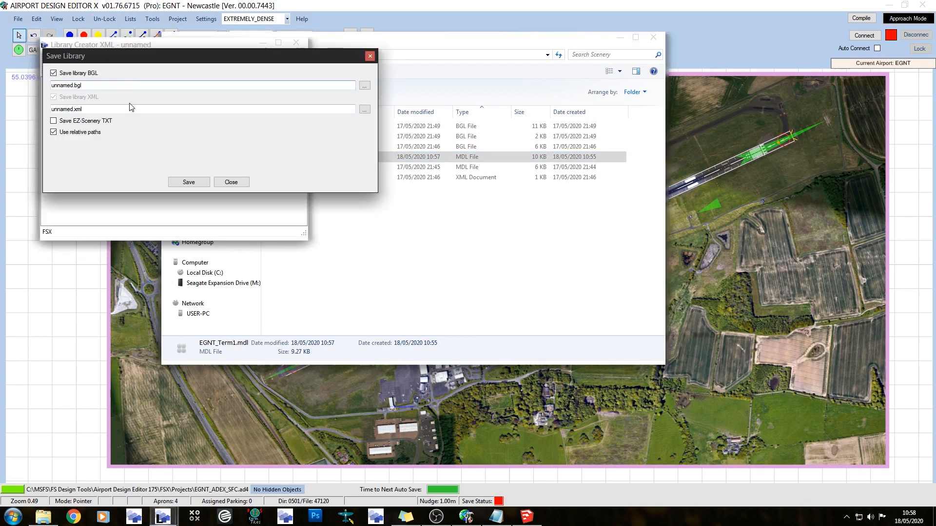
left_click(365, 86)
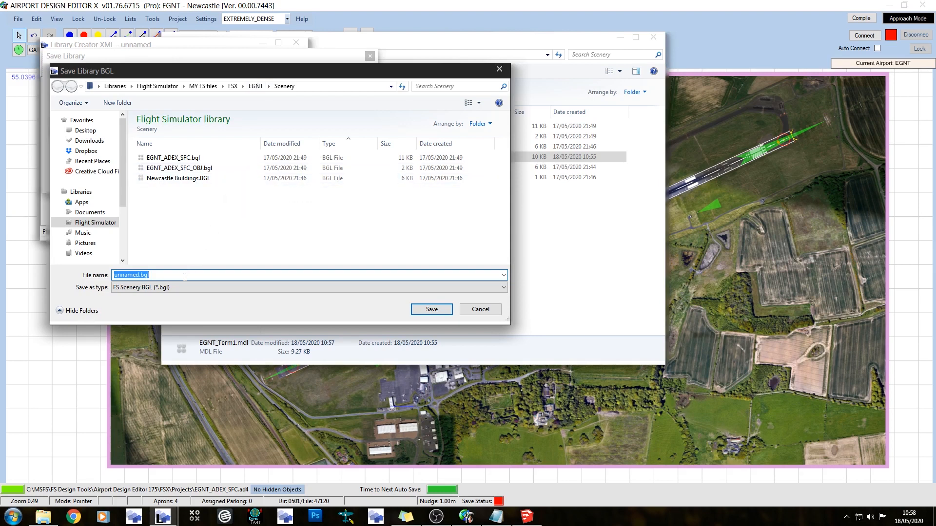
type("Newcastle")
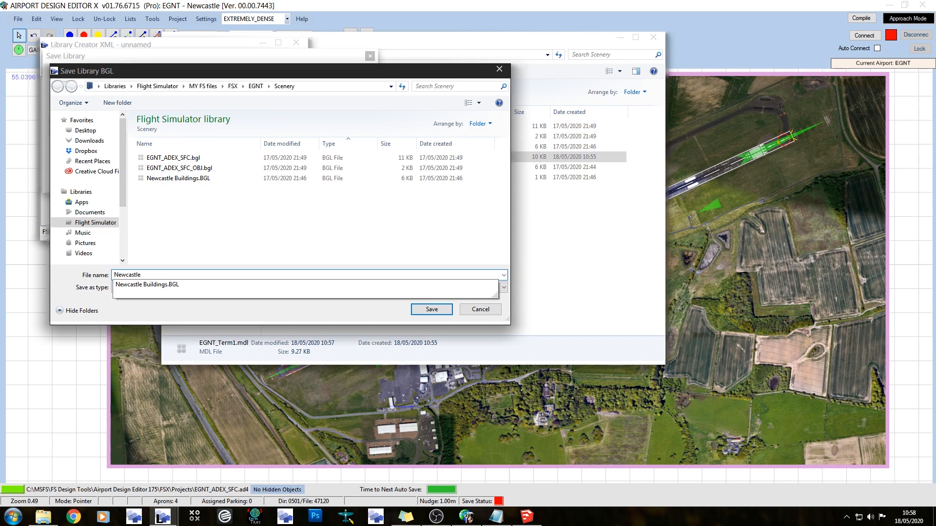
key("BackSpace")
key("BackSpace")
key("BackSpace")
key("BackSpace")
key("BackSpace")
key("BackSpace")
key("BackSpace")
key("BackSpace")
key("BackSpace")
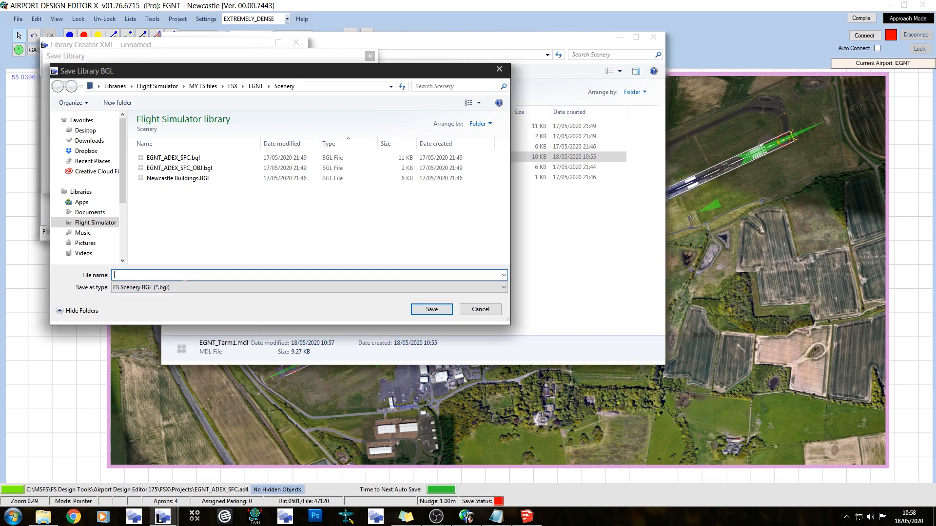
type("EGNT ")
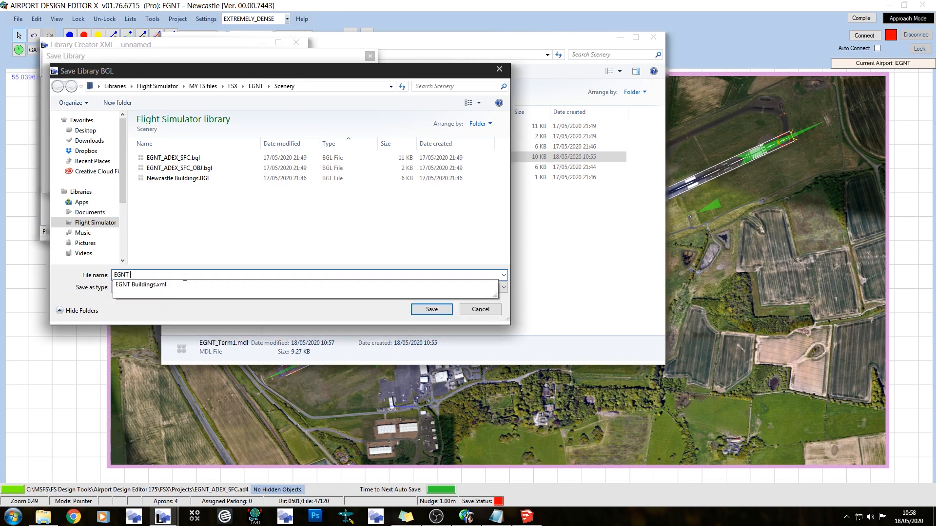
type("buildings")
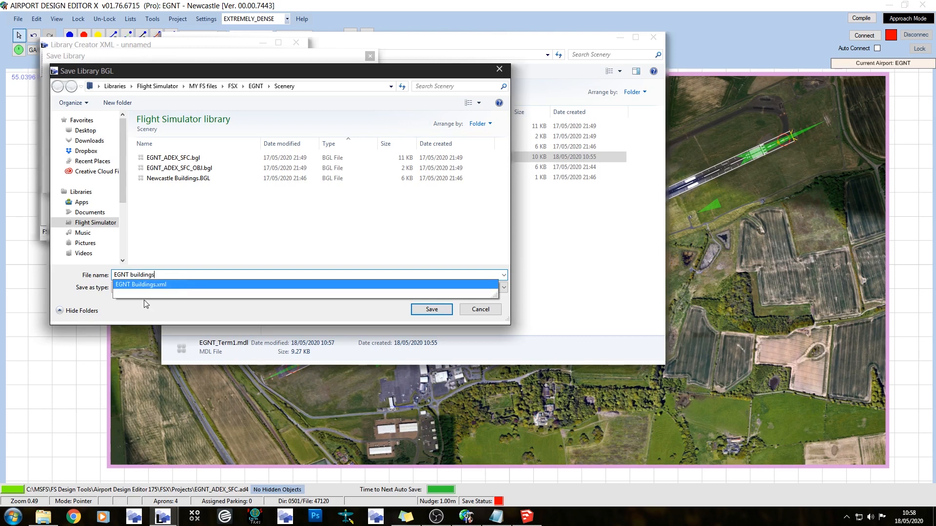
left_click(432, 309)
Set the library's XML output to EGNT Buildings2.xml in the EGNT Scenery folder and save the library
left_click(364, 109)
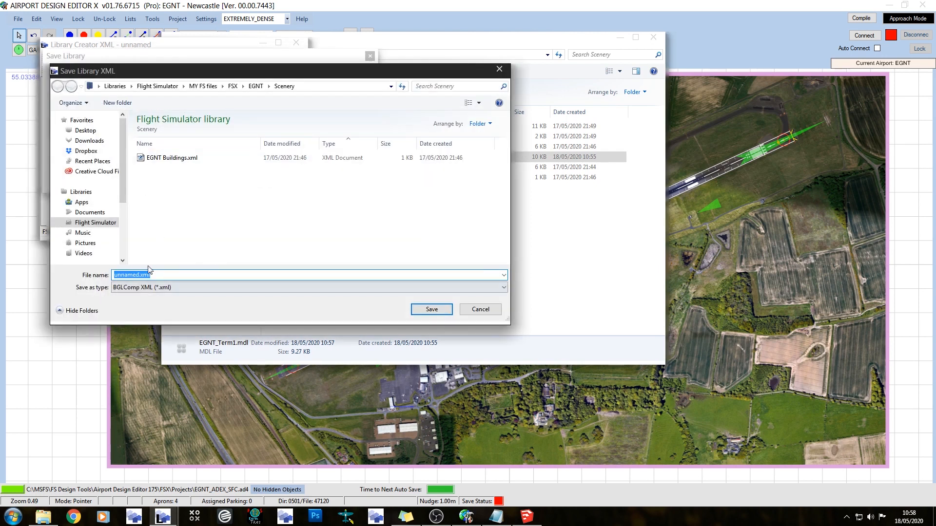
left_click(174, 158)
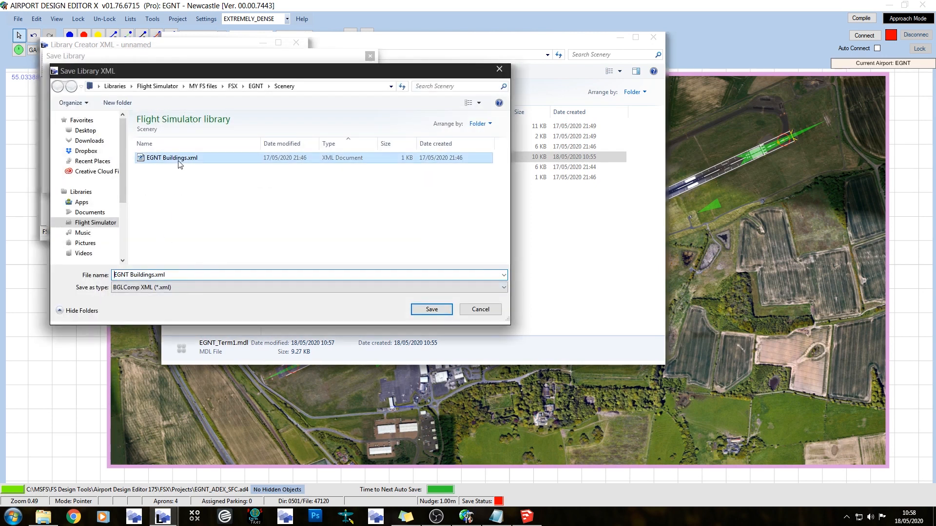
left_click(155, 276)
left_click(187, 276)
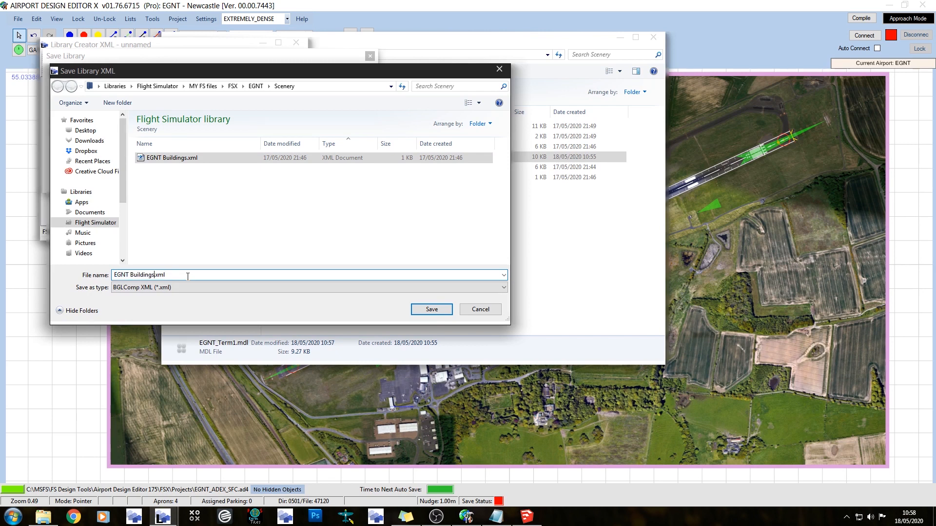
type("2")
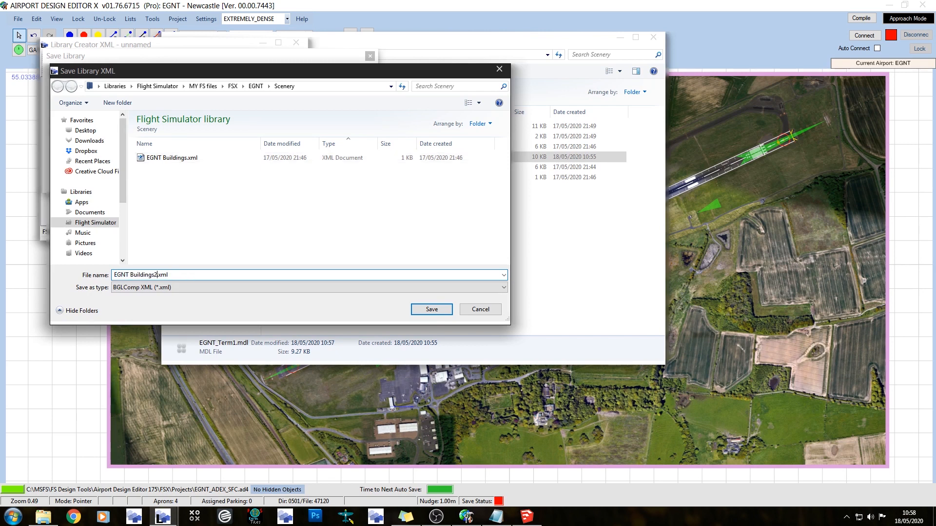
left_click(436, 309)
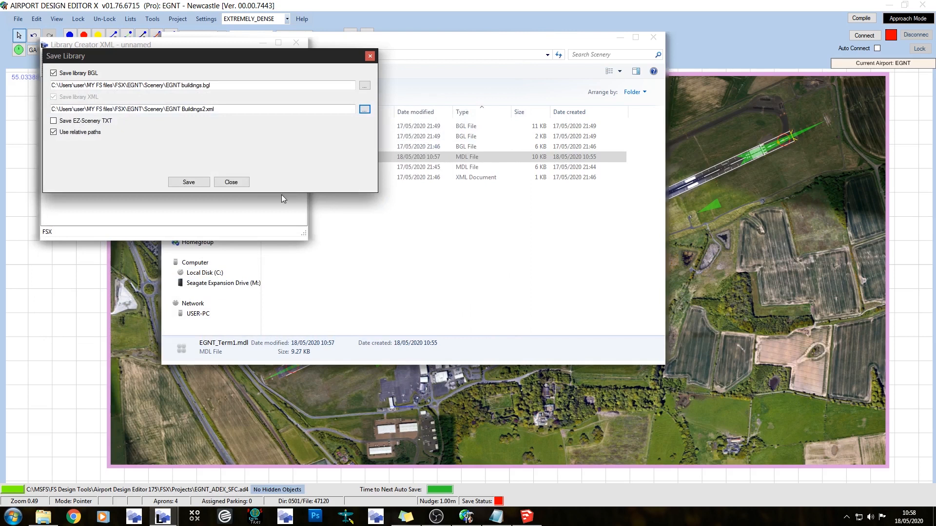
left_click(191, 181)
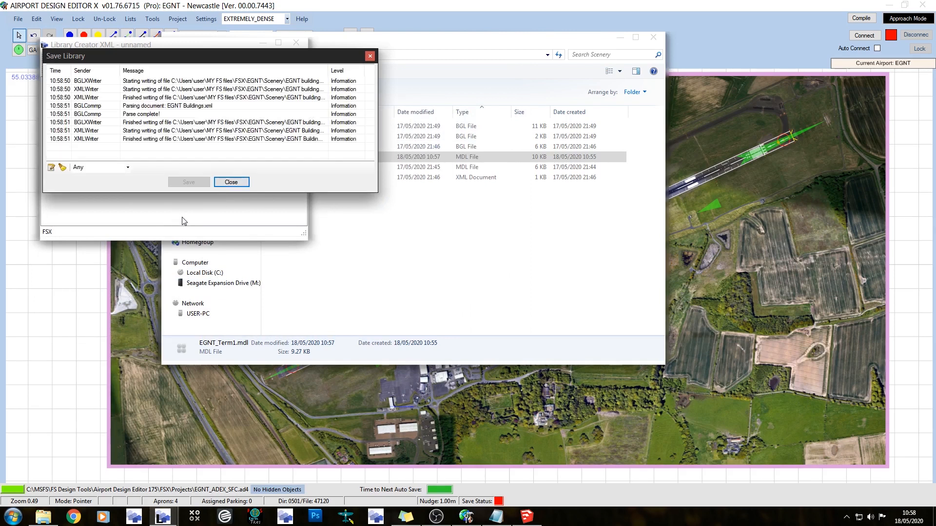
left_click(231, 181)
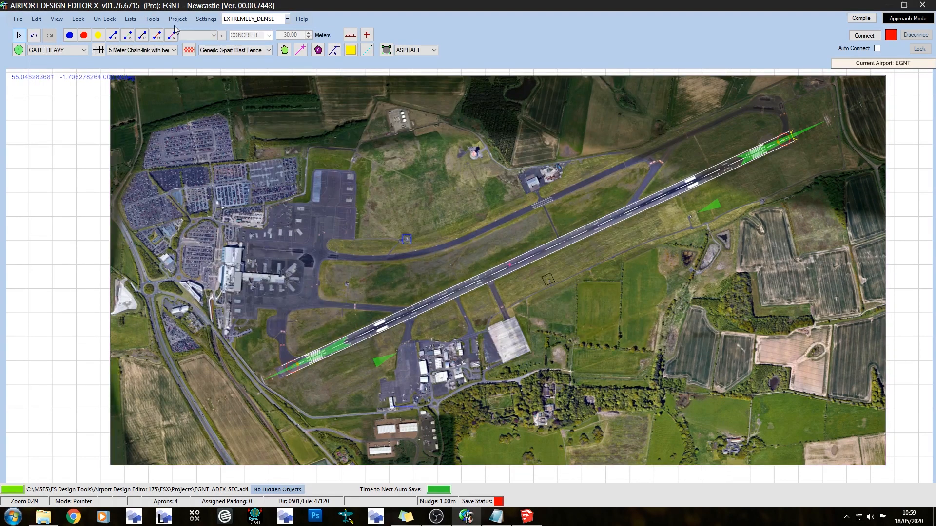
In Airport Design Editor, import EGNT Buildings.BGL with the Library Object Manager and save the EGNT Term1 object entry
left_click(153, 18)
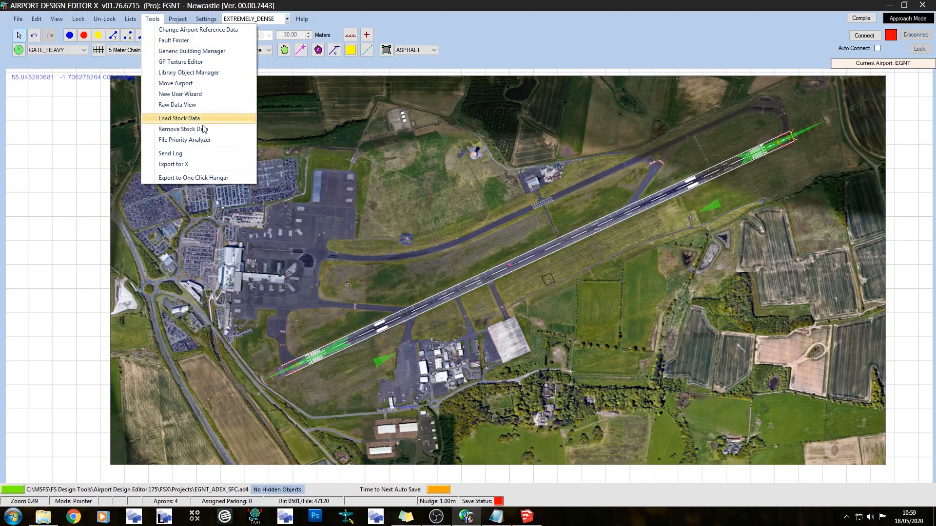
left_click(204, 76)
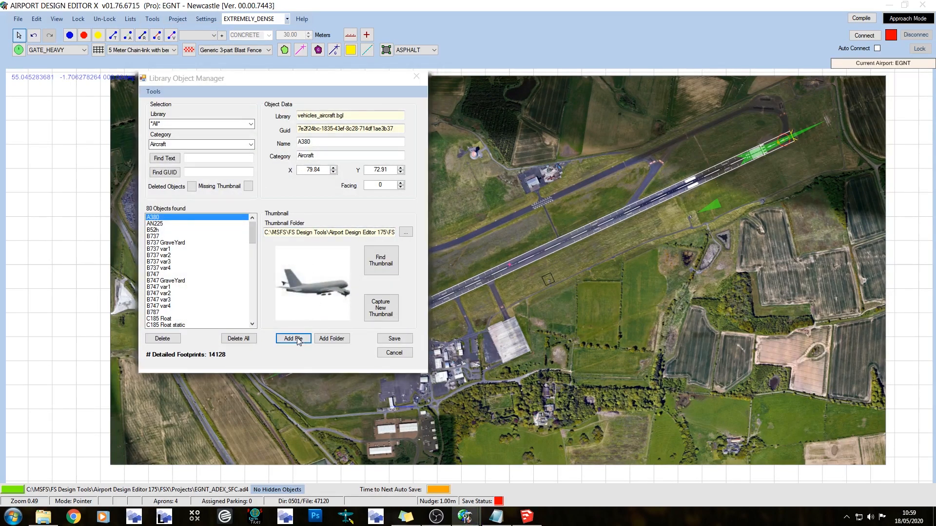
left_click(294, 338)
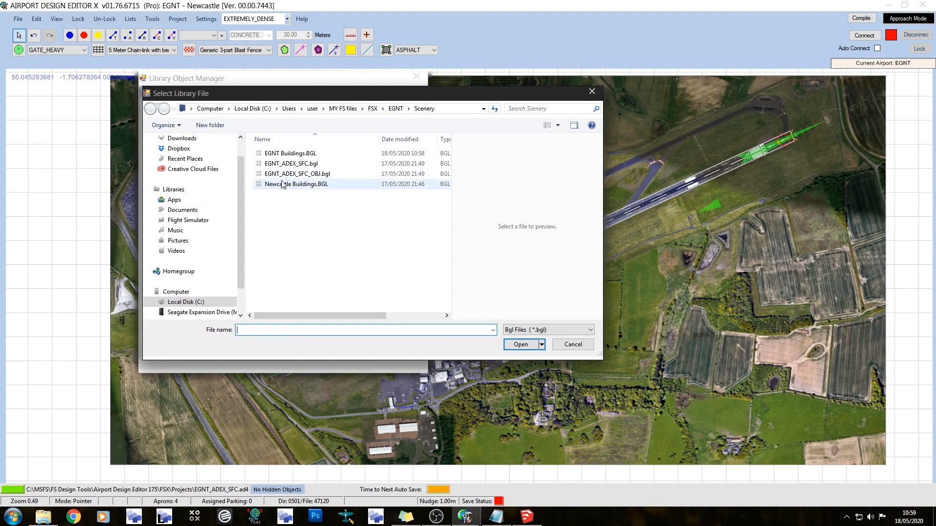
left_click(292, 155)
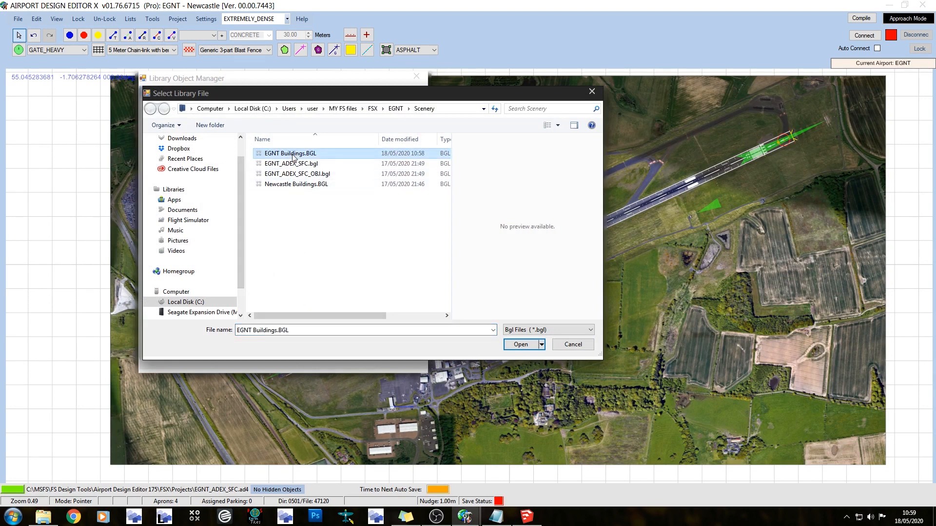
double_click(293, 155)
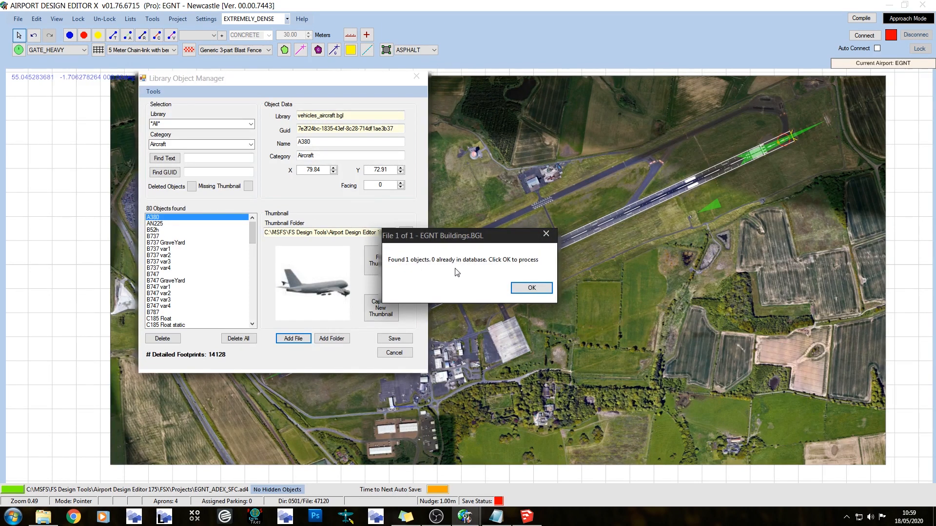
left_click(532, 288)
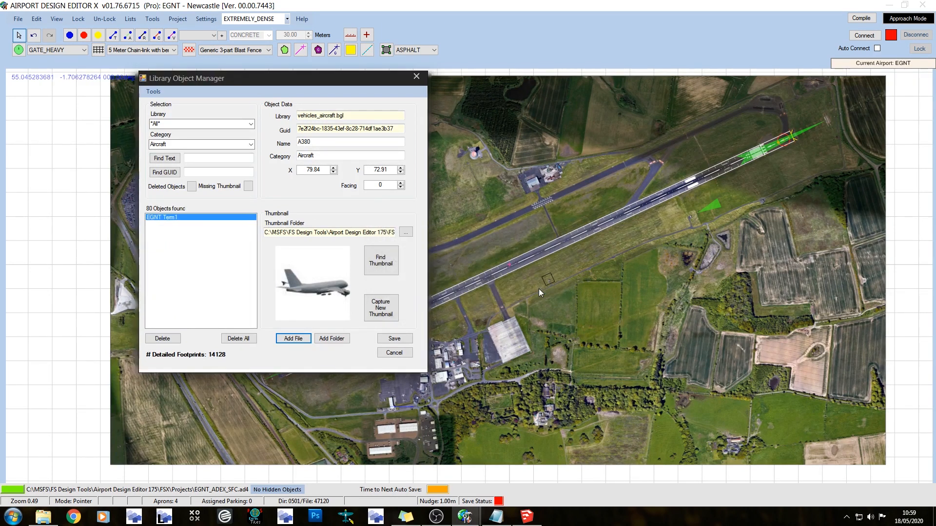
left_click(394, 338)
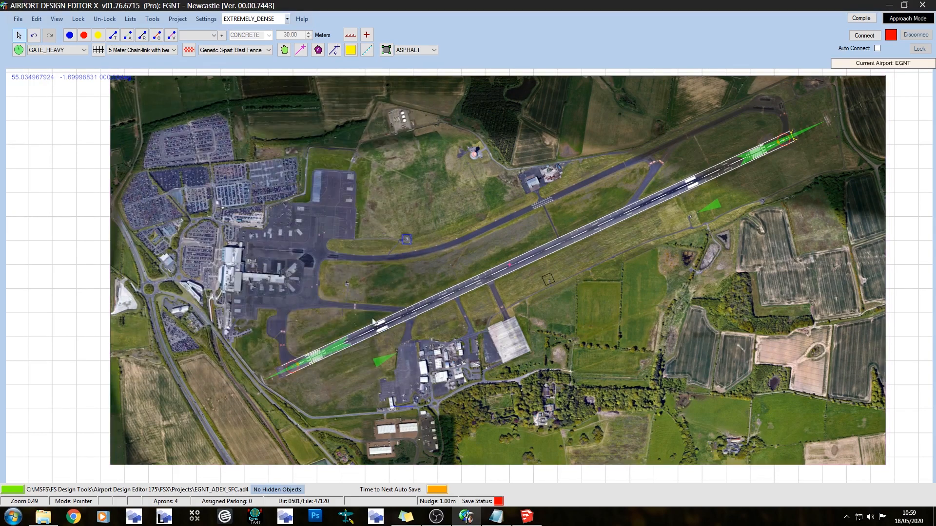
Add the EGNT Term1 library object from EGNT Buildings.BGL to the airport with scale 1.000 and heading 0.0
right_click(296, 251)
mouse_move(350, 289)
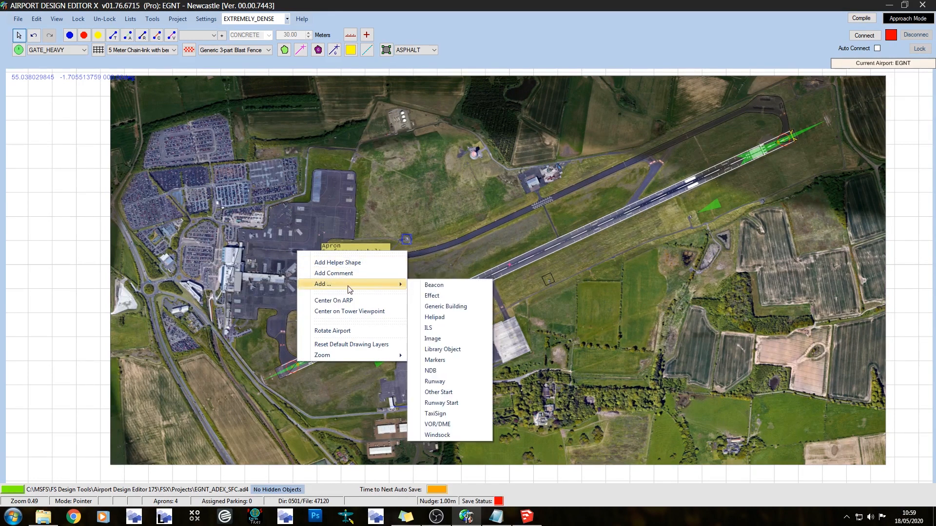
left_click(437, 350)
left_click(240, 97)
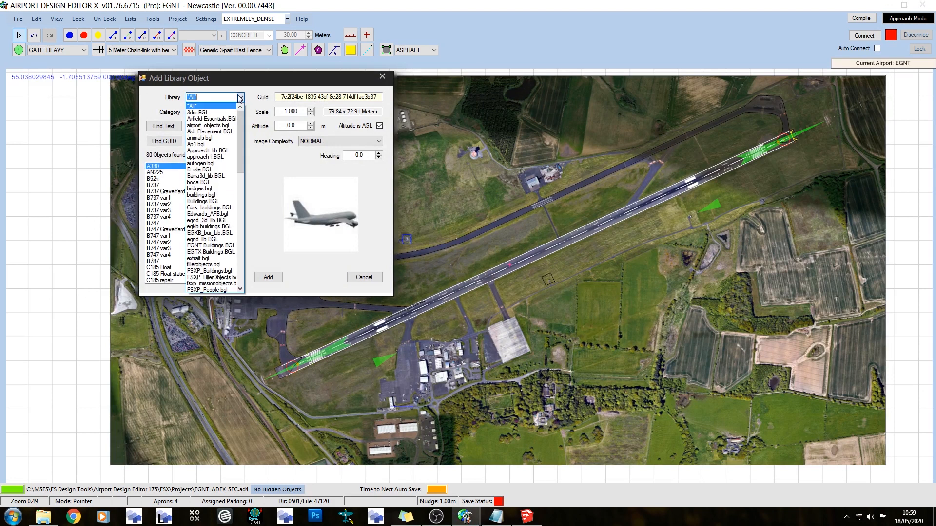
left_click(215, 246)
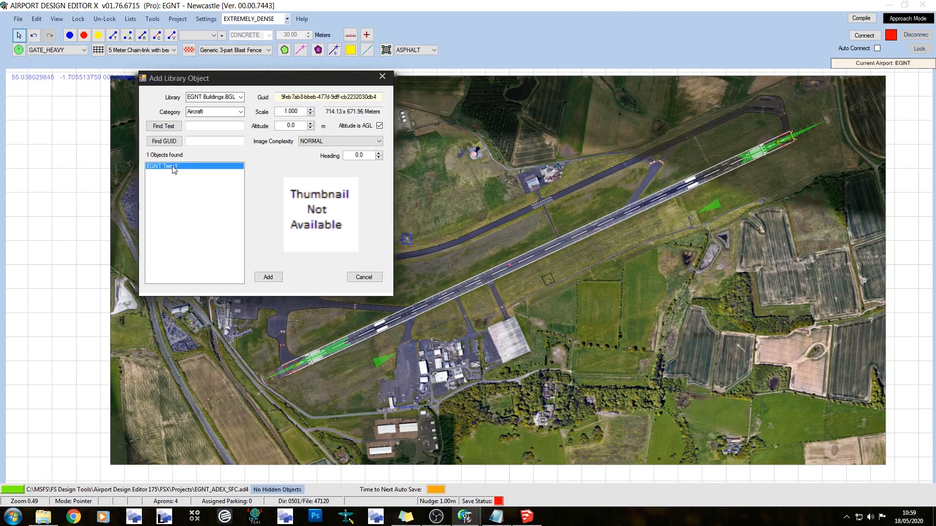
left_click(268, 276)
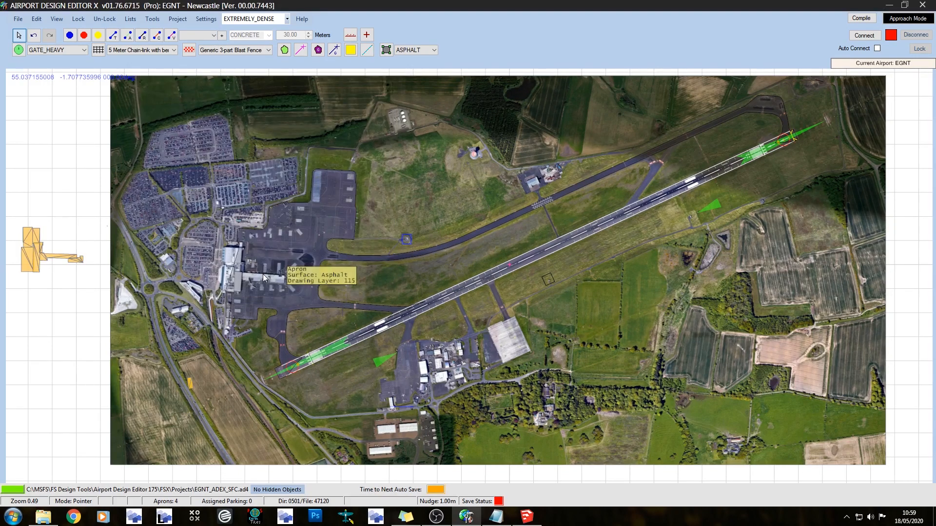
Move the EGNT Term1 library object from beside the background image to roughly over the terminal and apron
left_click_drag(51, 251, 251, 275)
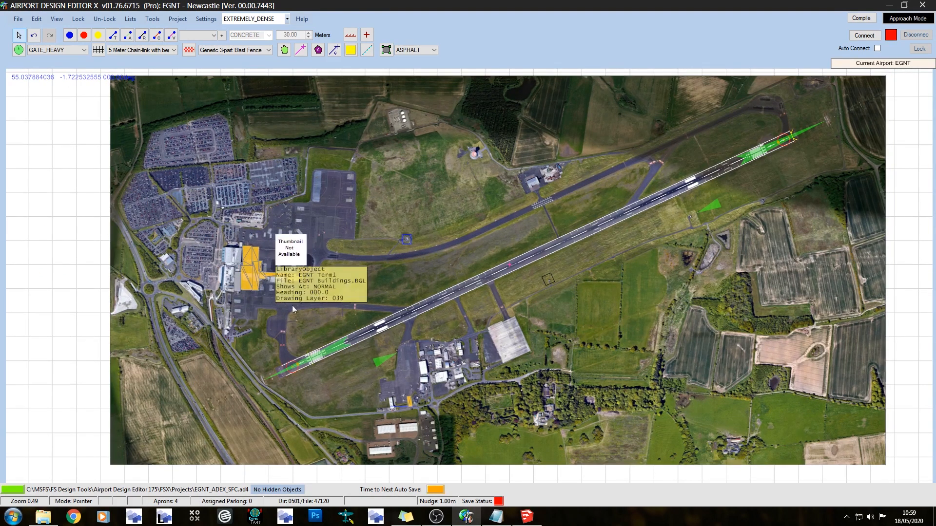
left_click(229, 145)
left_click(59, 221)
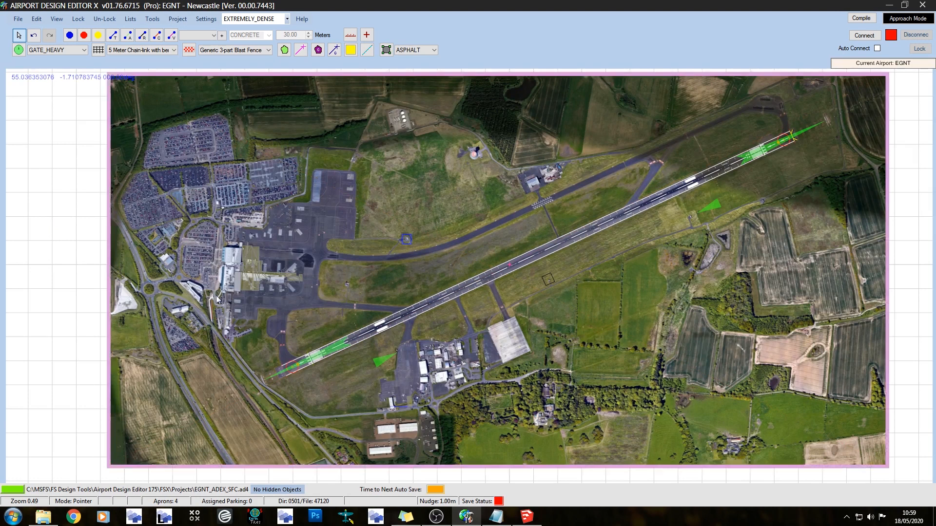
scroll(219, 294, "up", 2)
scroll(223, 294, "up", 5)
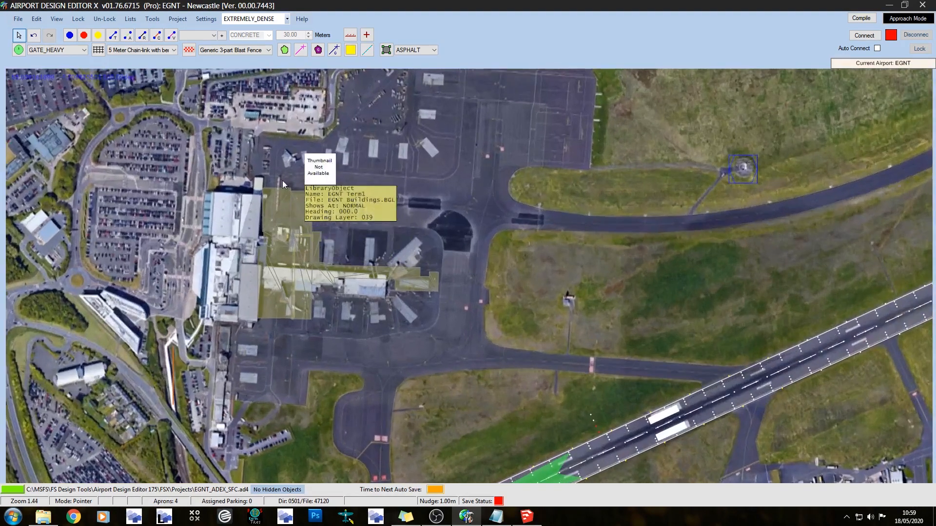
Copy the background image's latitude, 55.037292838, into the EGNT Term1 object's manual location
left_click(141, 118)
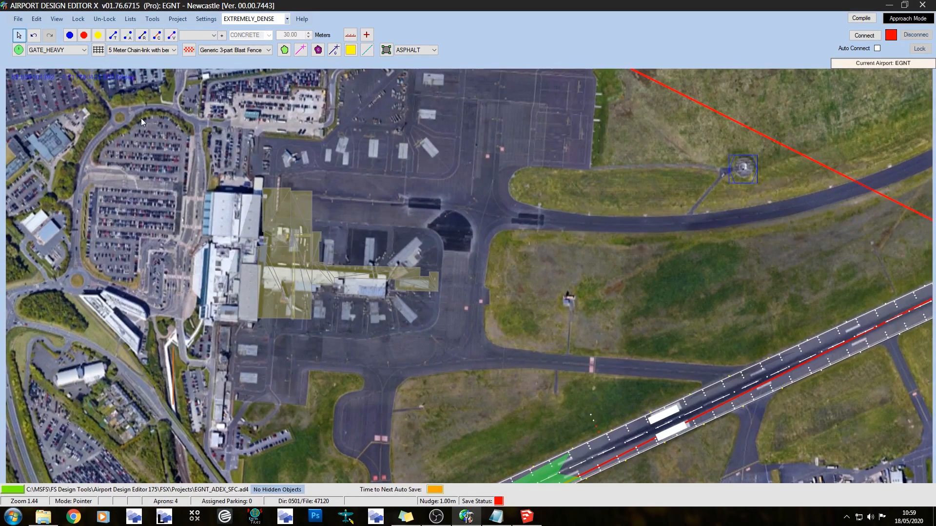
double_click(139, 117)
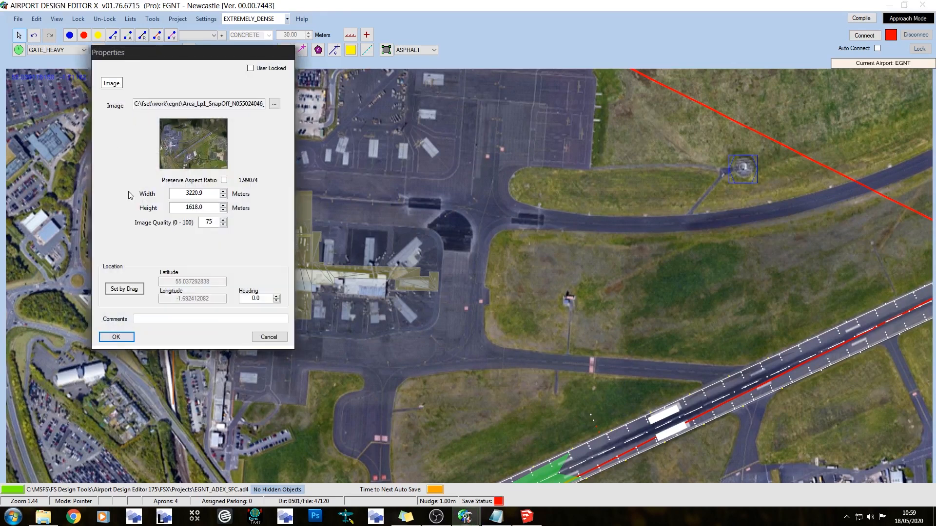
left_click(119, 291)
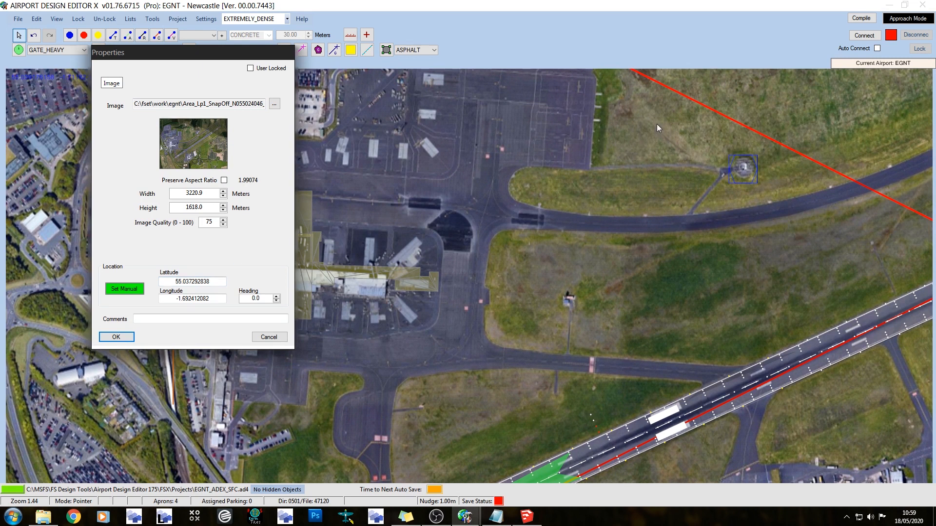
left_click_drag(223, 281, 174, 282)
key("ctrl+c")
left_click(268, 337)
double_click(295, 261)
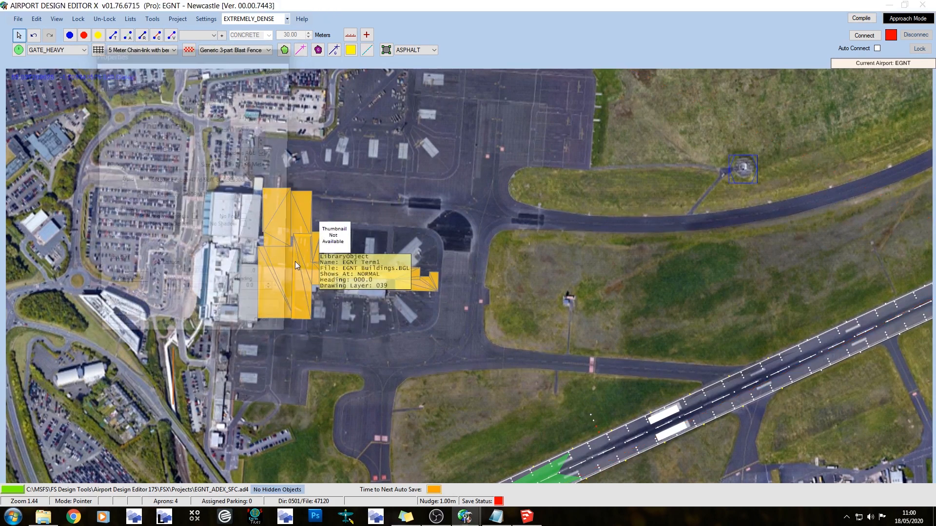
left_click(121, 289)
double_click(193, 282)
key("ctrl+v")
left_click(116, 337)
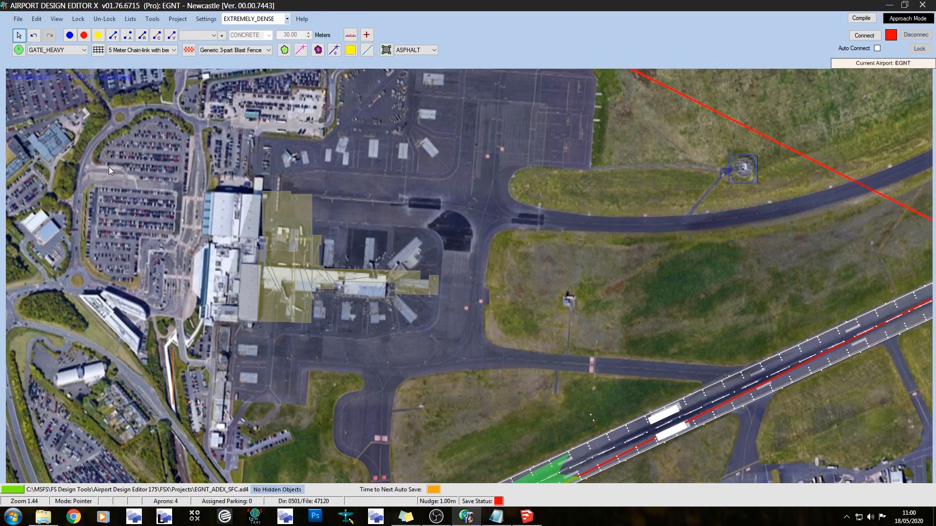
Copy the background image's longitude, -1.692412082, into the EGNT Term1 object's location
double_click(110, 167)
left_click(124, 289)
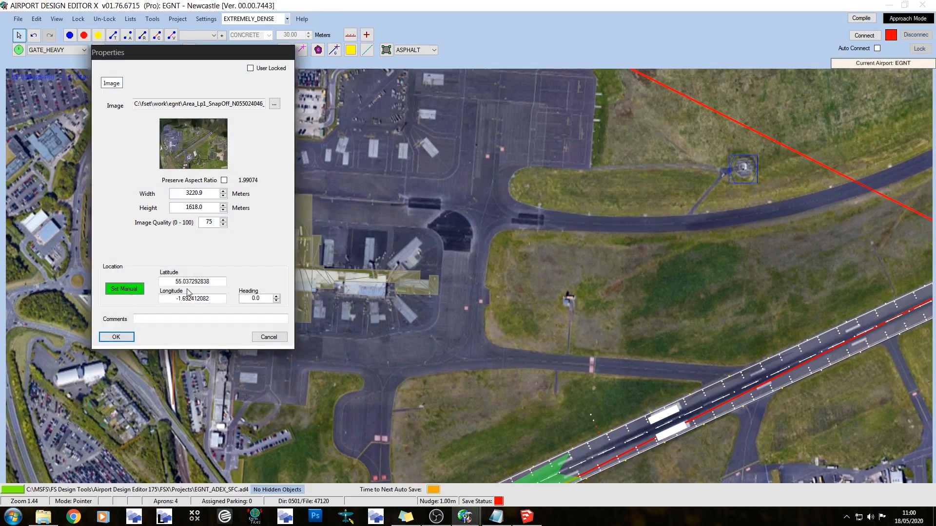
left_click_drag(212, 298, 173, 298)
key("ctrl+c")
left_click(268, 336)
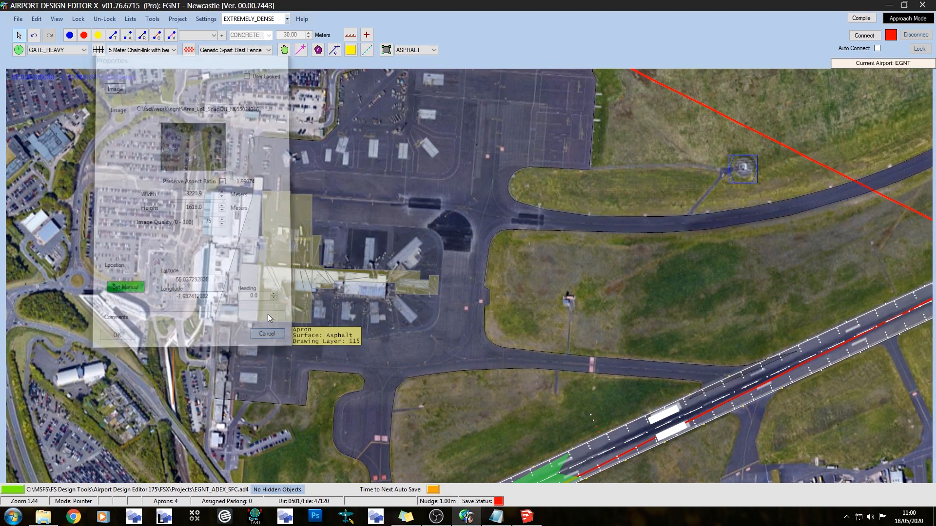
double_click(272, 253)
left_click_drag(224, 298, 174, 298)
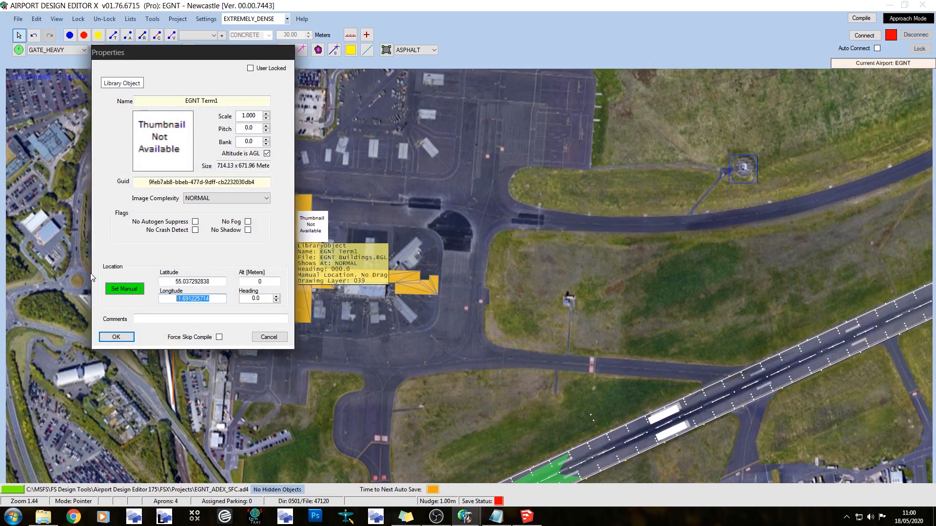
key("ctrl+v")
left_click(116, 337)
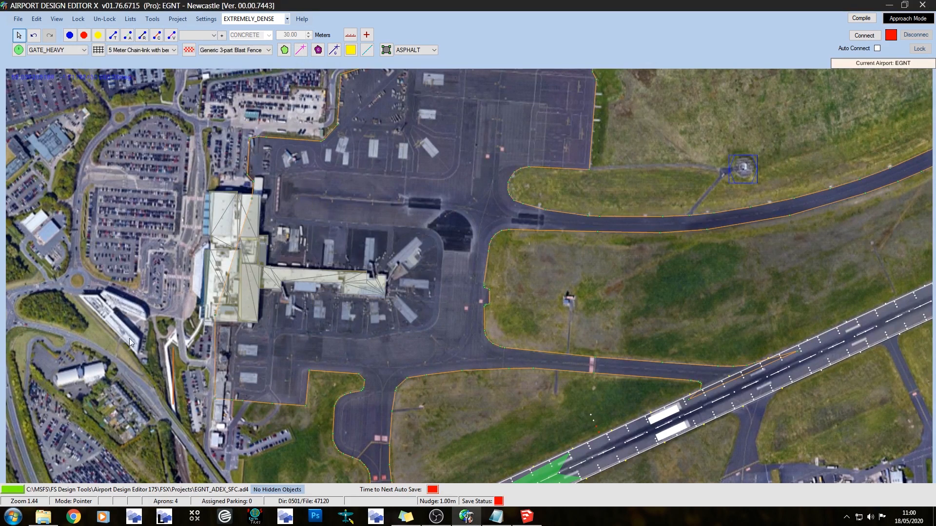
Compile EGNT_ADEX_SFC into the FSX\EGNT\Scenery folder with separate airport and object BGL files
scroll(247, 172, "down", 2)
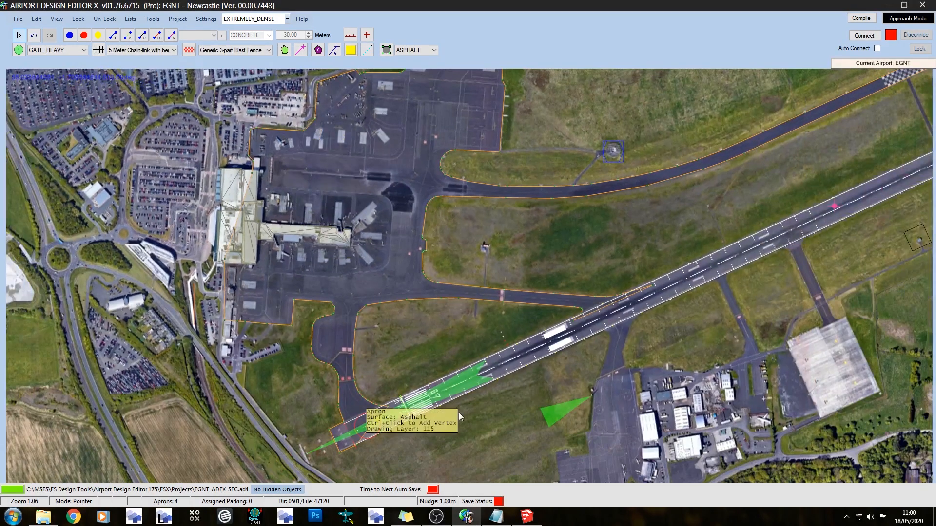
scroll(402, 206, "down", 3)
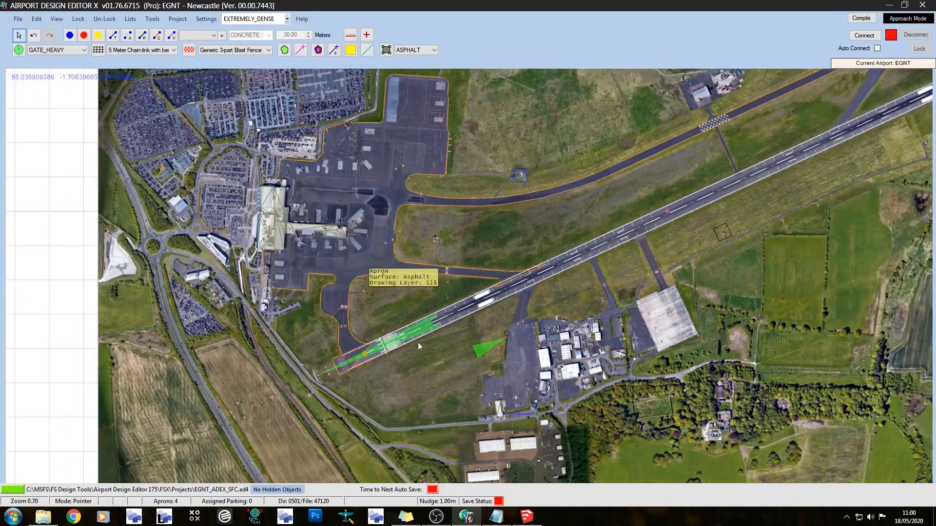
left_click_drag(568, 300, 524, 329)
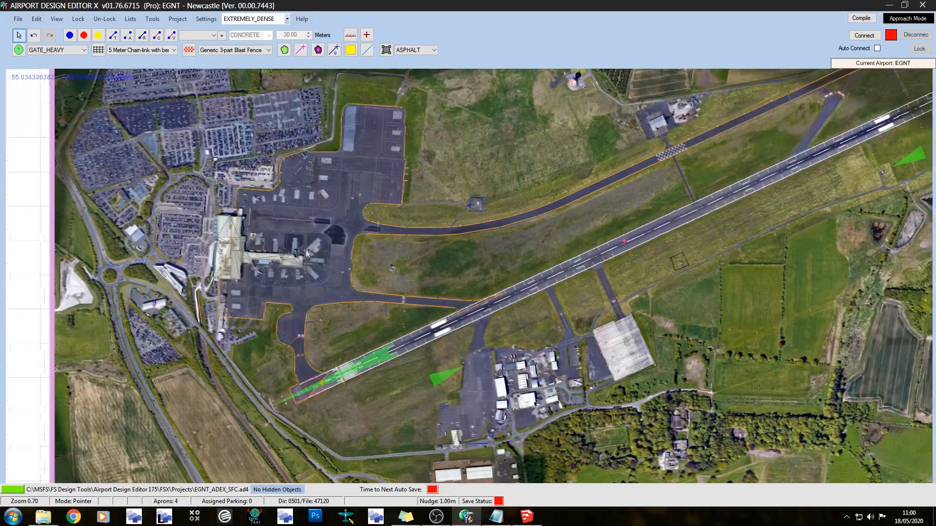
scroll(416, 212, "down", 2)
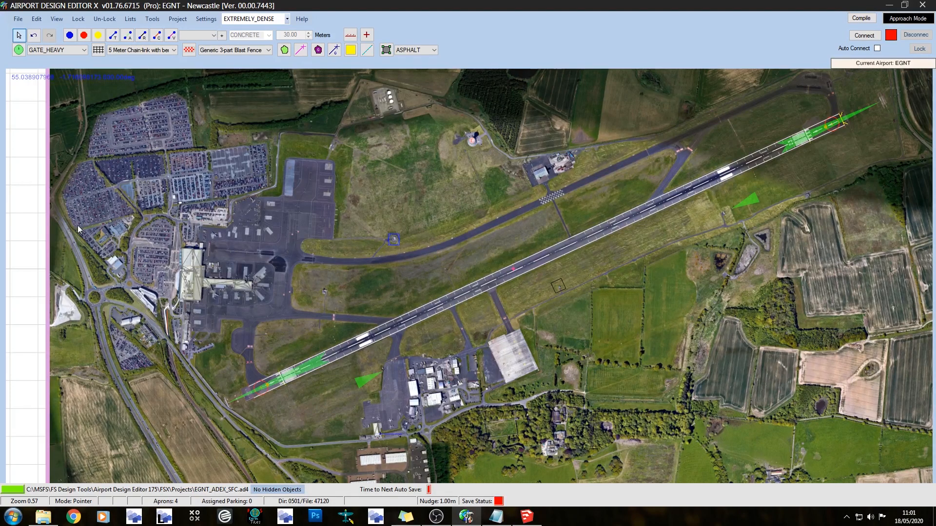
left_click(19, 20)
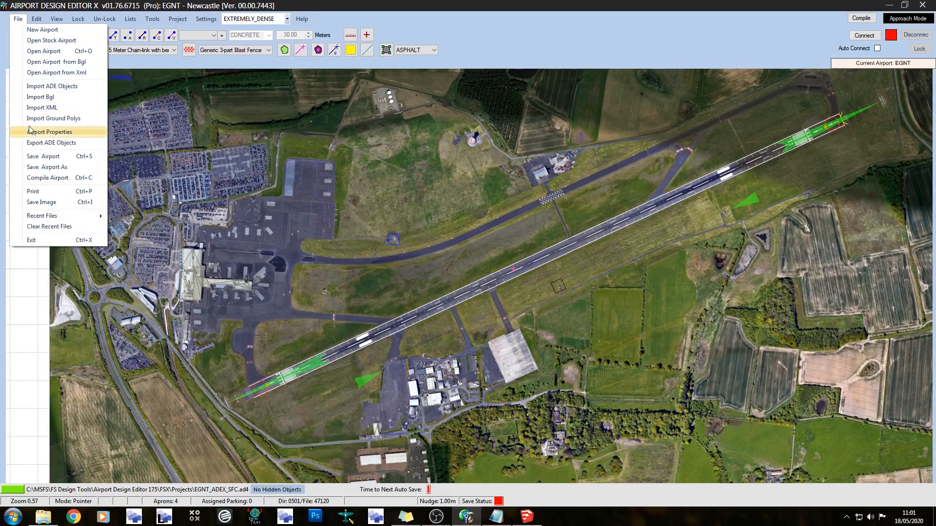
left_click(75, 178)
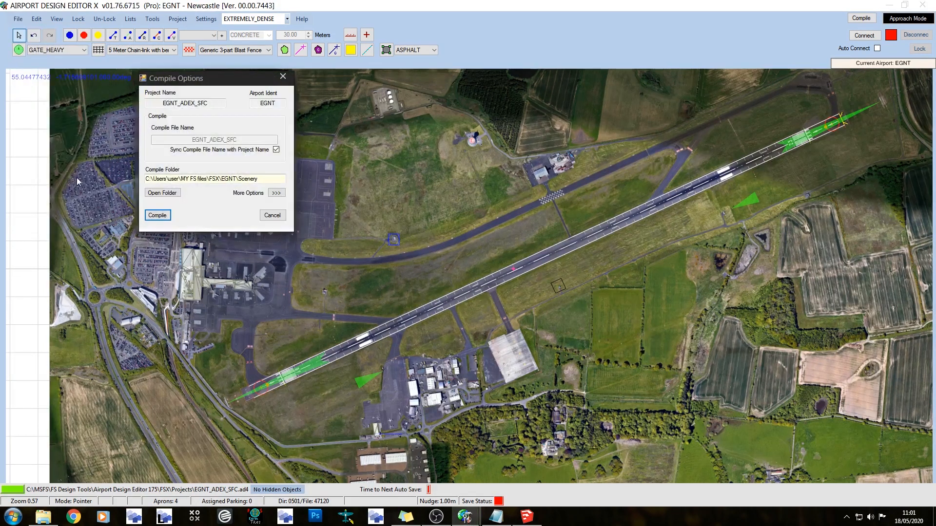
left_click(276, 193)
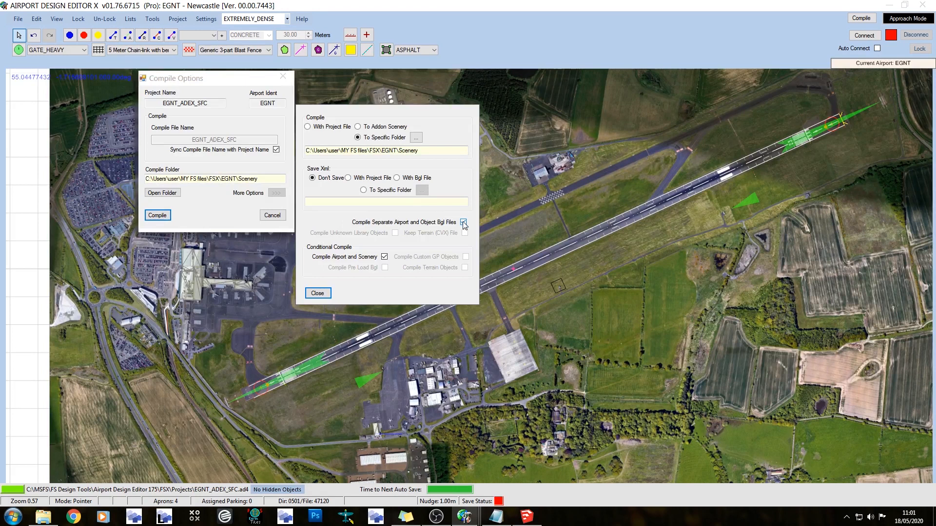
left_click(317, 293)
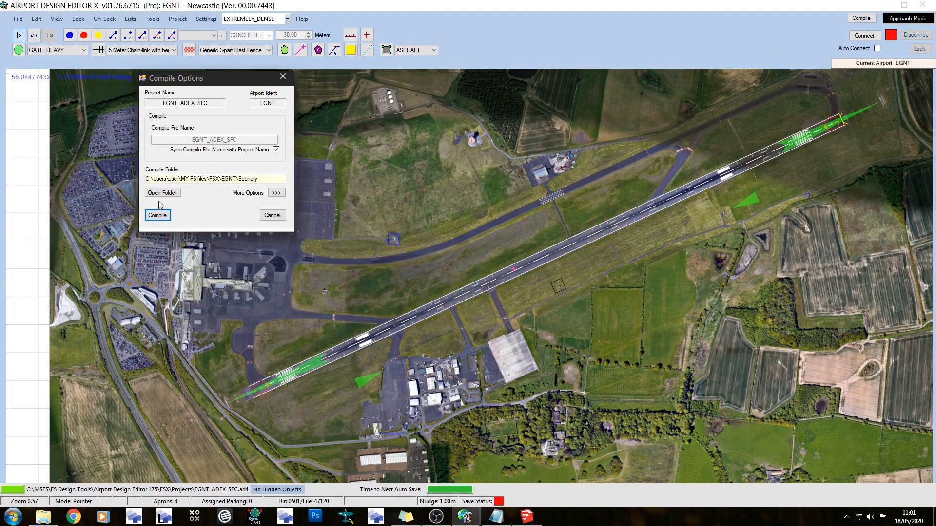
left_click(154, 217)
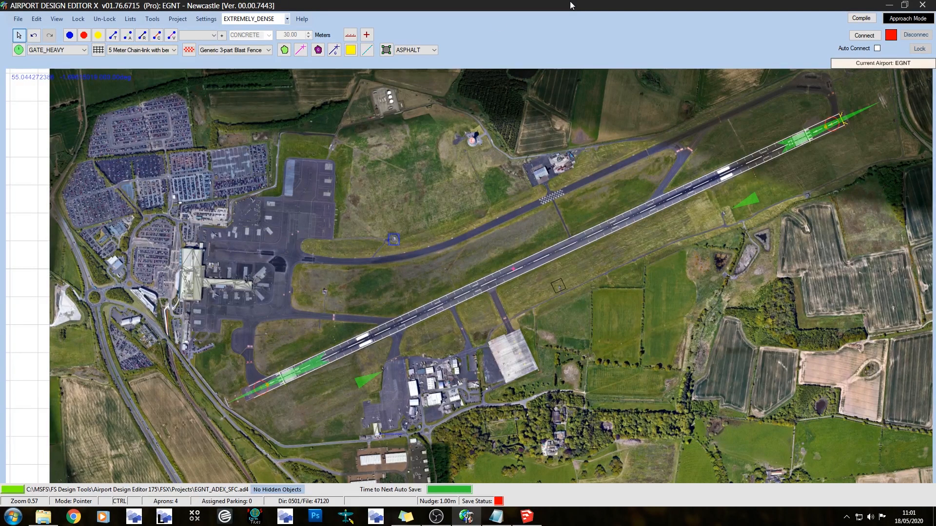
Save the EGNT airport project and close Airport Design Editor
key("ctrl+s")
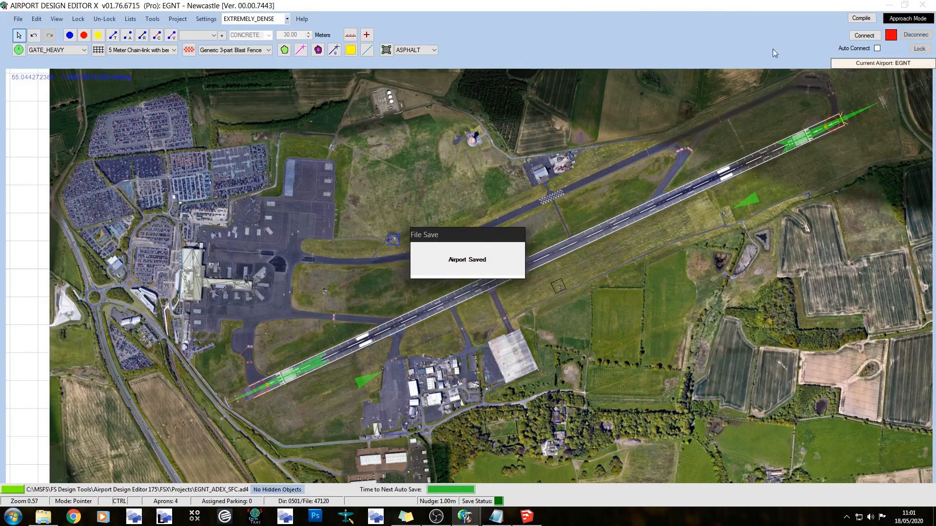
left_click(921, 5)
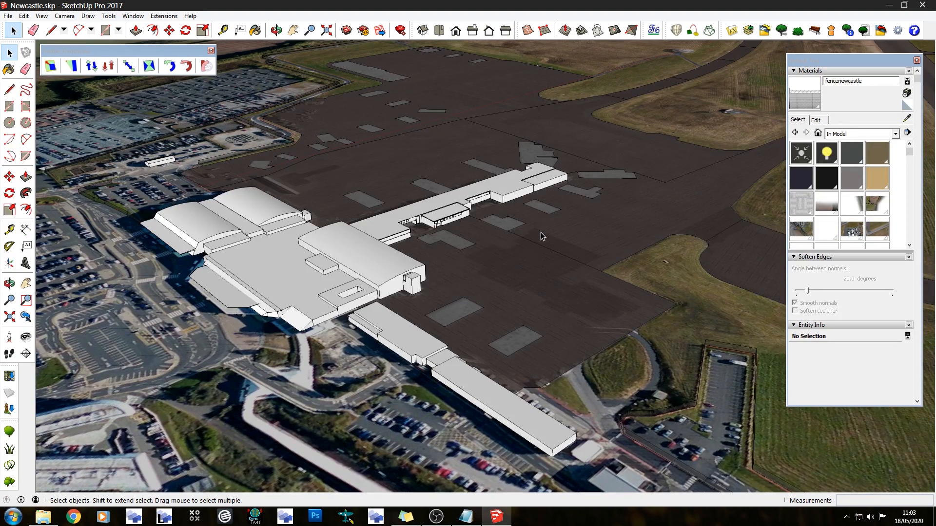
In SketchUp, examine the terminal, its pier and the hangars across the airfield in the Newcastle.skp model
scroll(541, 233, "up", 2)
scroll(540, 232, "up", 2)
scroll(361, 173, "up", 2)
scroll(400, 261, "up", 3)
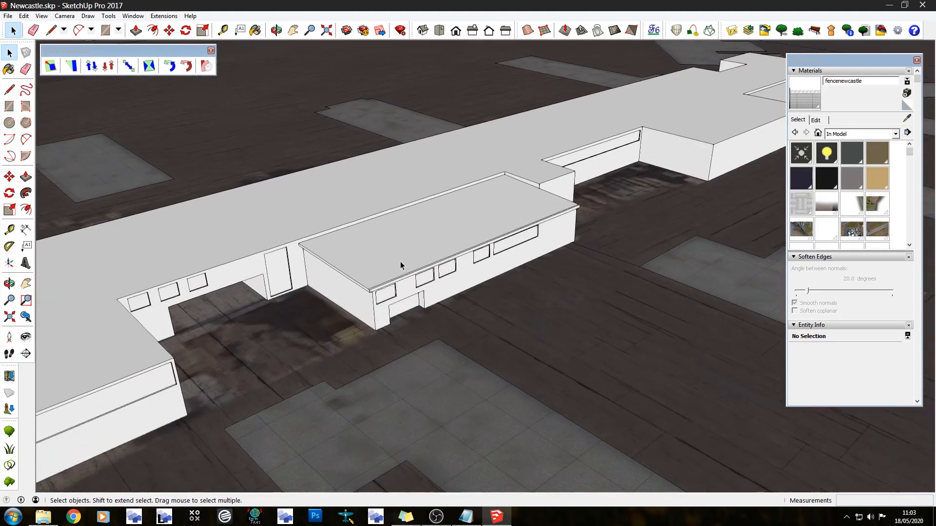
middle_click_drag(402, 252, 429, 228)
scroll(244, 197, "down", 6)
scroll(400, 230, "down", 3)
scroll(269, 189, "down", 3)
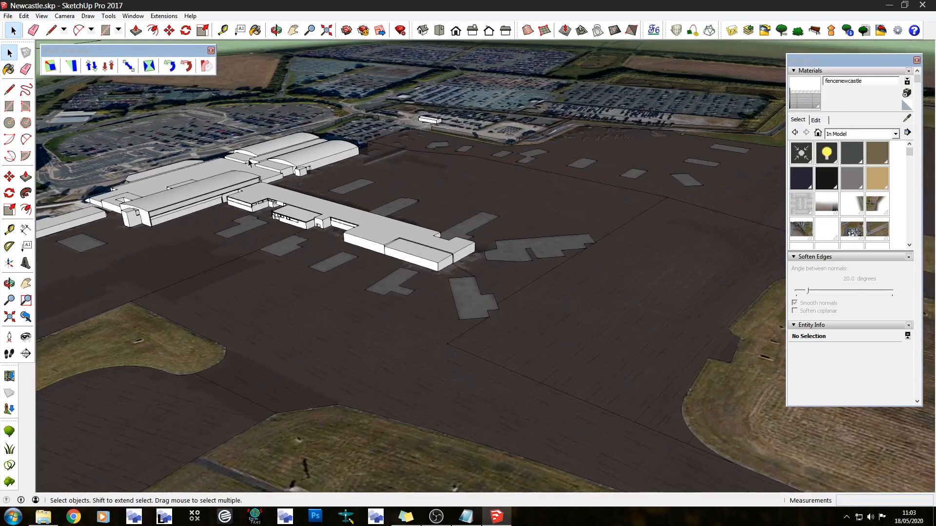
scroll(363, 84, "down", 8)
scroll(484, 172, "up", 6)
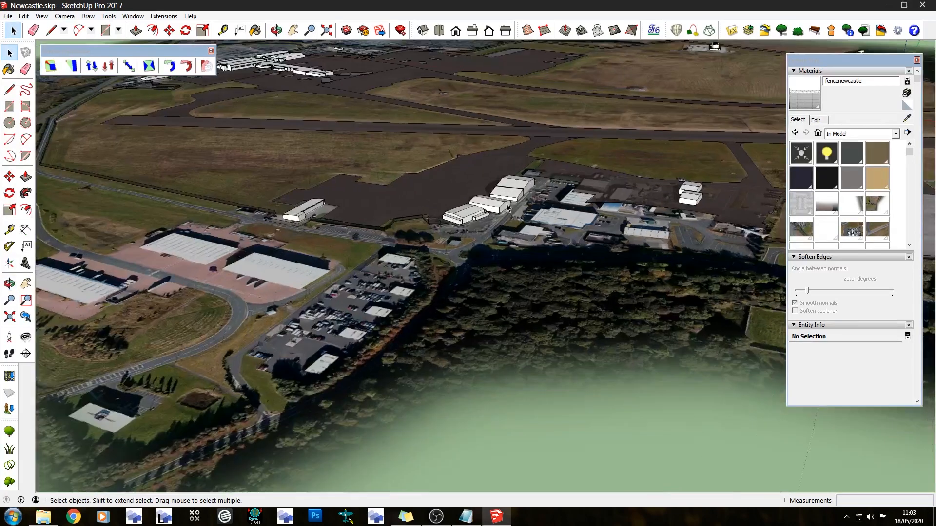
scroll(490, 202, "up", 4)
middle_click_drag(497, 228, 138, 252)
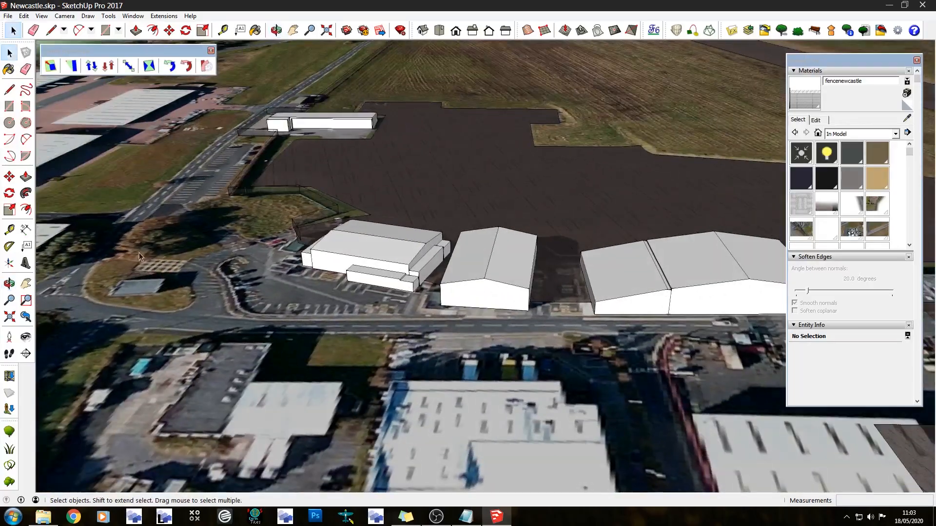
scroll(345, 79, "up", 2)
scroll(346, 79, "up", 3)
middle_click_drag(341, 79, 478, 98)
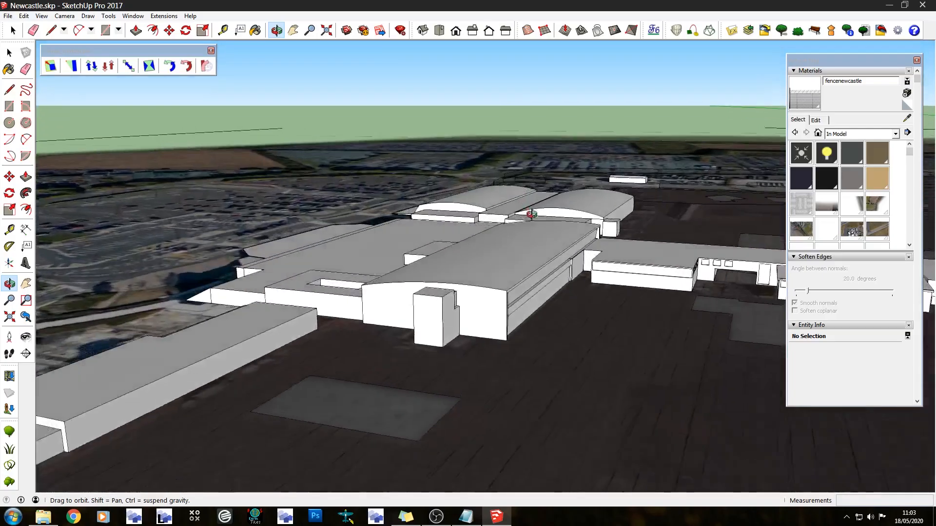
middle_click_drag(529, 211, 341, 141)
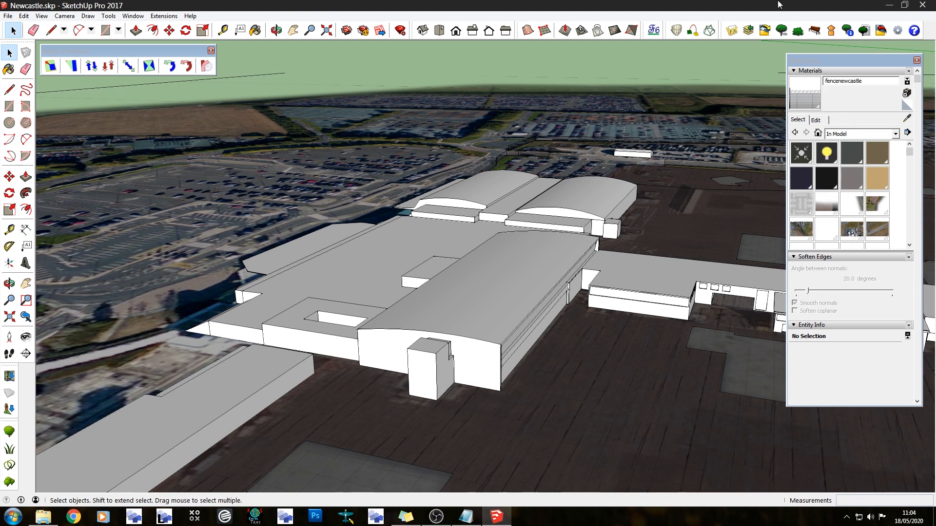
Close SketchUp and the Notepad file so the EGNT Scenery folder window is accessible
left_click(922, 4)
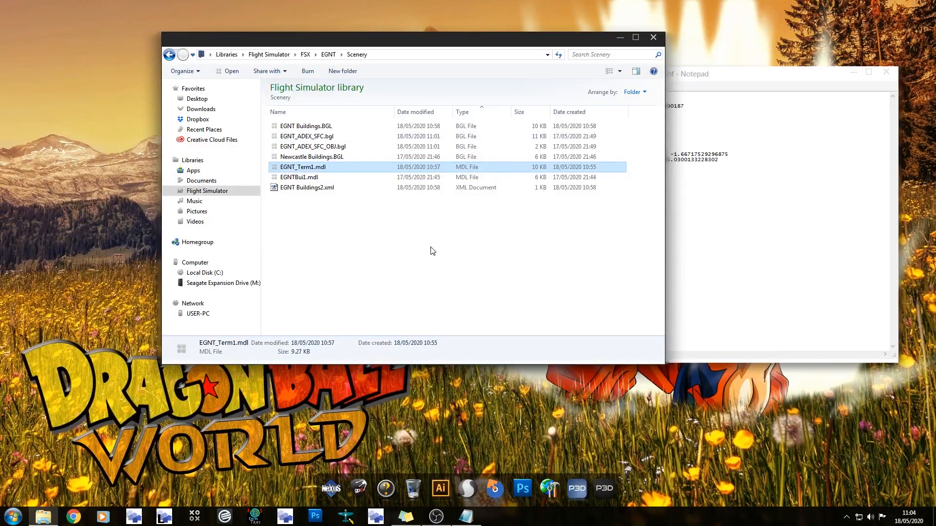
left_click(885, 72)
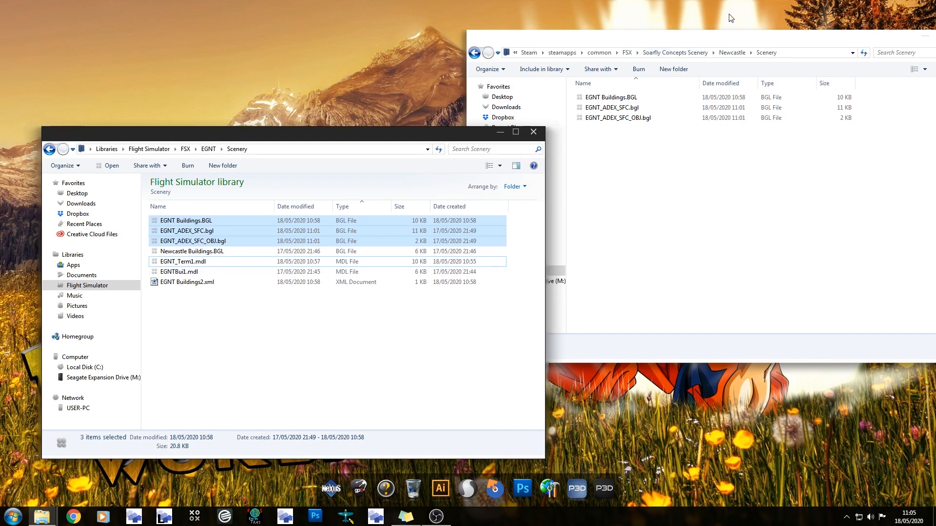
Copy egnthdroof.bmp, hdroofingegnt.bmp and newcastle_term1.bmp from EGNT's Texture folder into the Newcastle scenery's Texture folder, and open Newcastle's Scenery folder
left_click(737, 53)
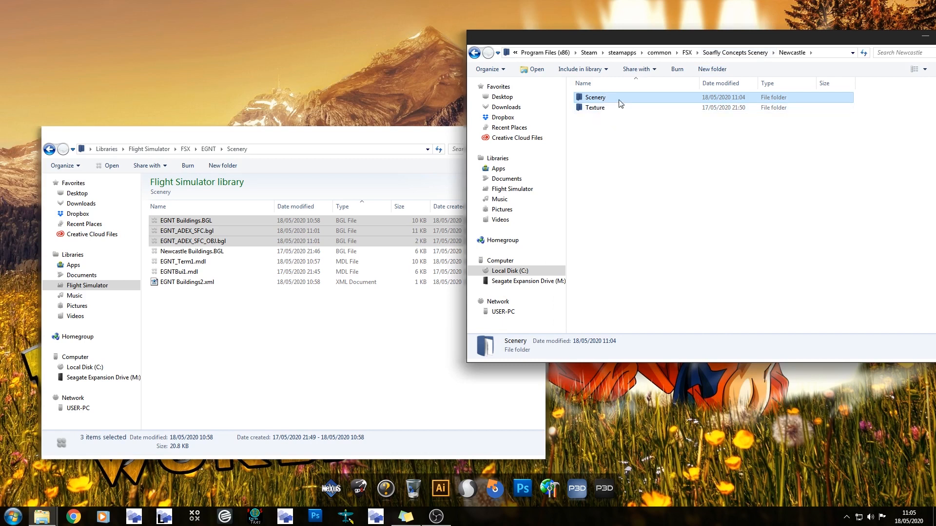
left_click(49, 150)
left_click(49, 150)
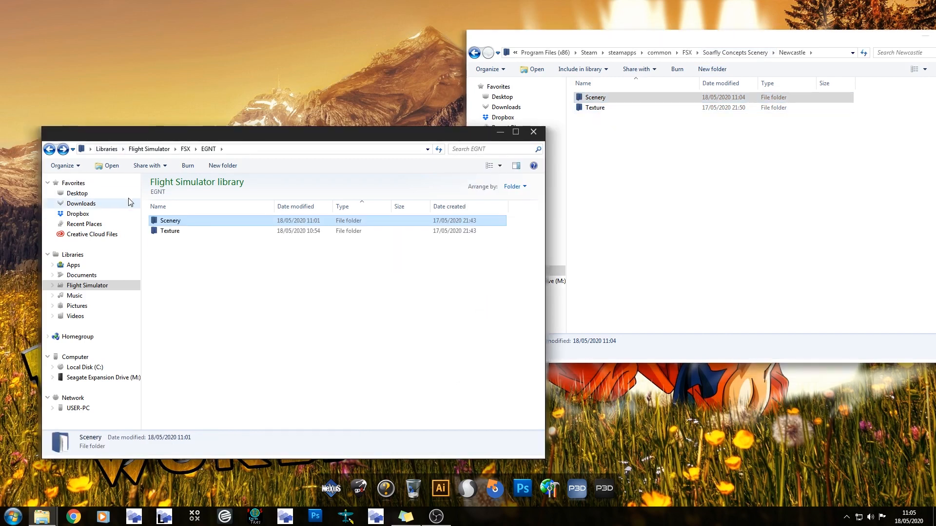
double_click(168, 231)
key("ctrl+a")
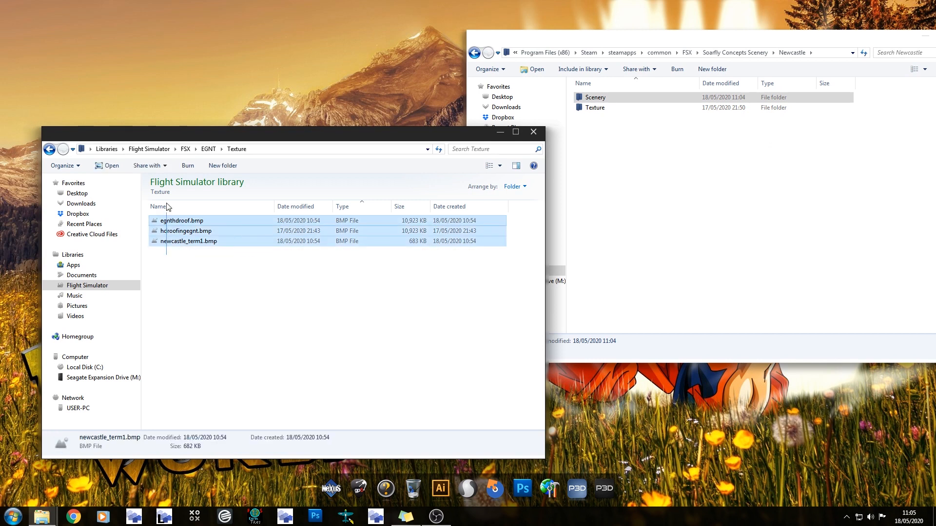
left_click_drag(170, 241, 624, 108)
left_click(404, 182)
double_click(635, 100)
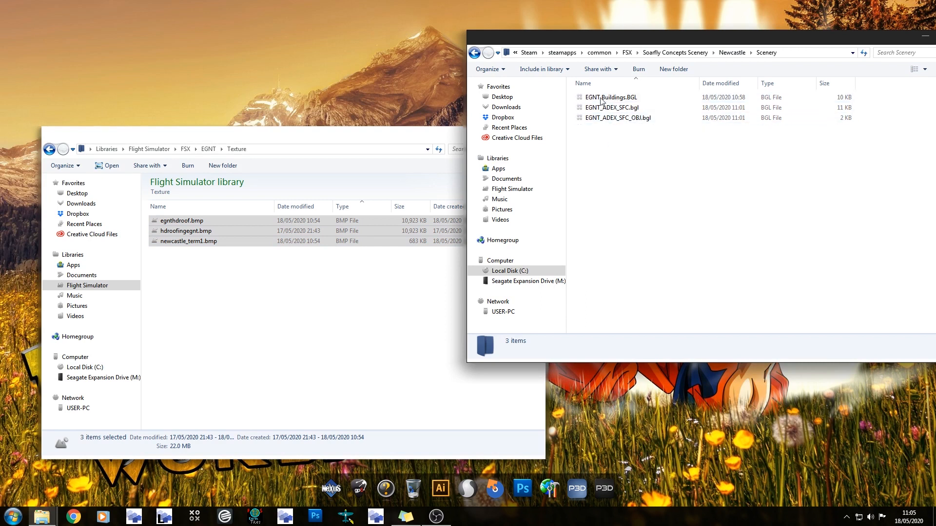
Examine the copied terminal and roof bitmaps in the Newcastle scenery's Texture folder, and clear the folder windows from the desktop
left_click(474, 53)
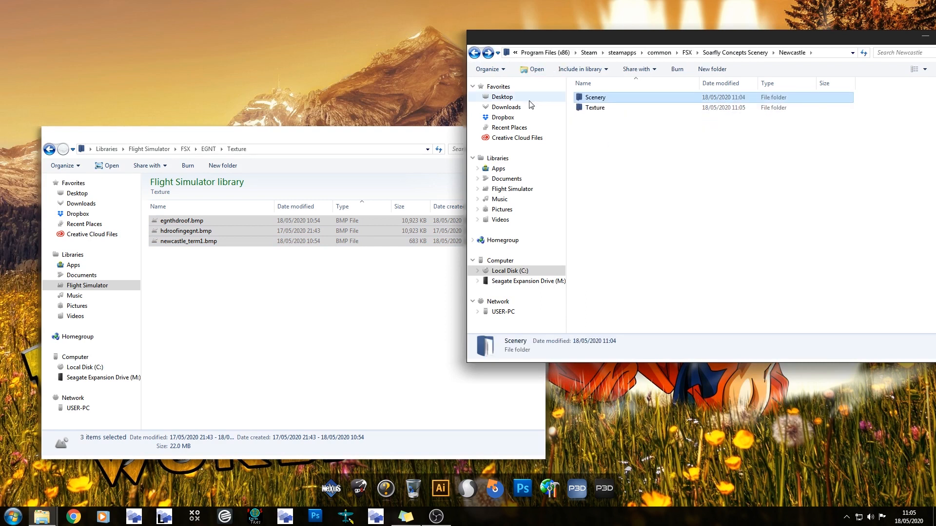
double_click(590, 108)
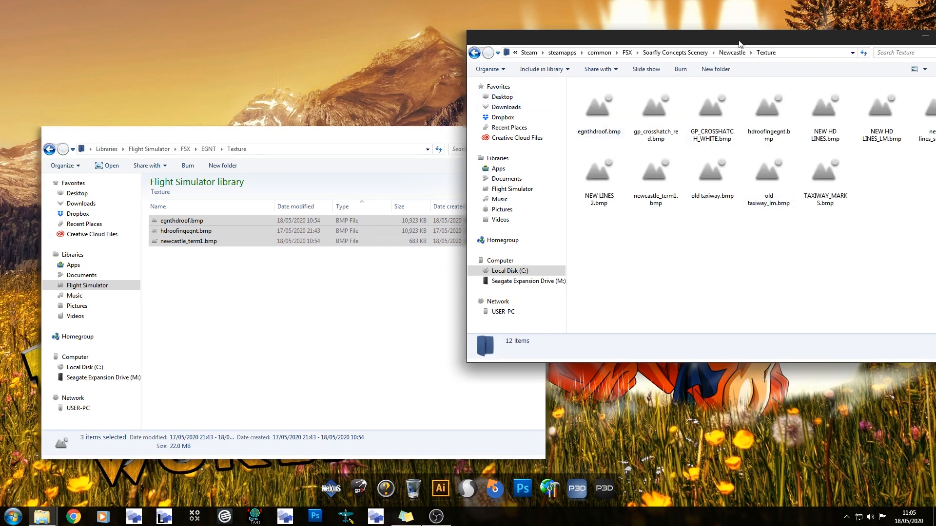
left_click_drag(740, 44, 541, 79)
left_click_drag(383, 278, 768, 119)
left_click(656, 319)
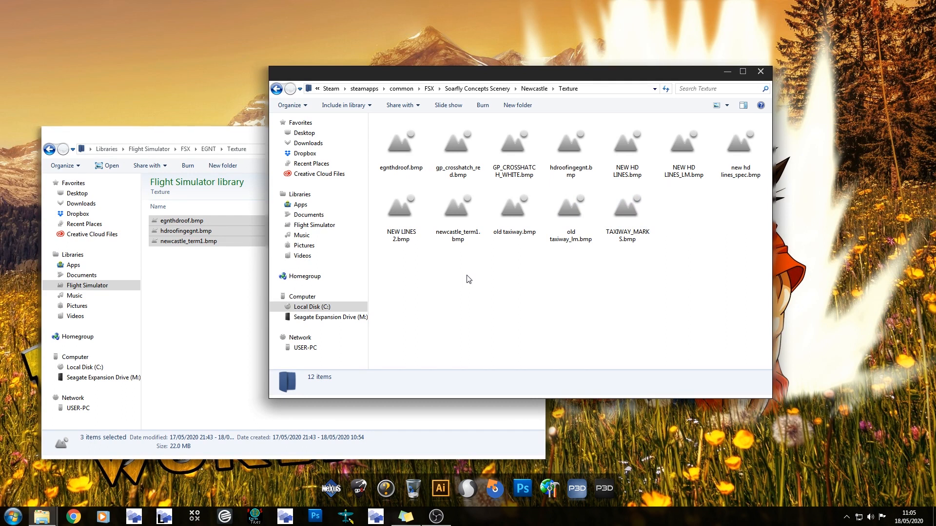
left_click(469, 231)
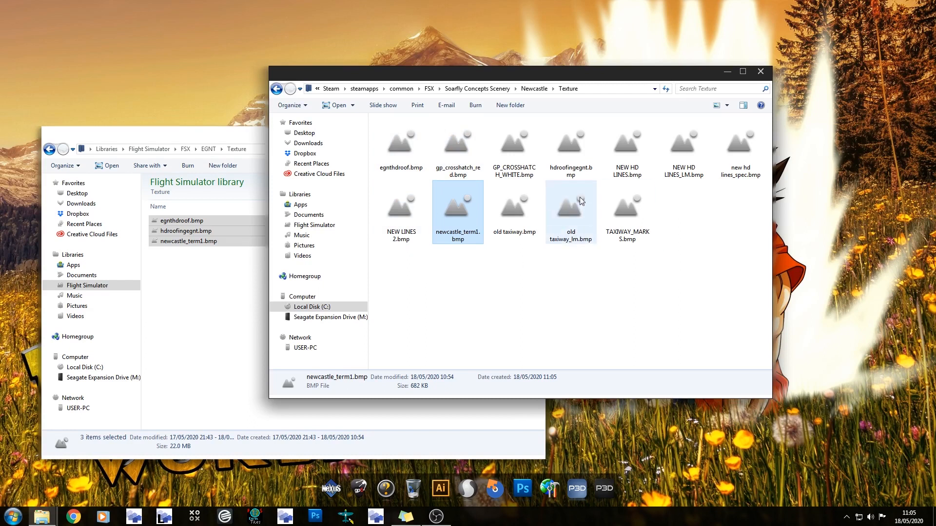
left_click(570, 146)
left_click(620, 320)
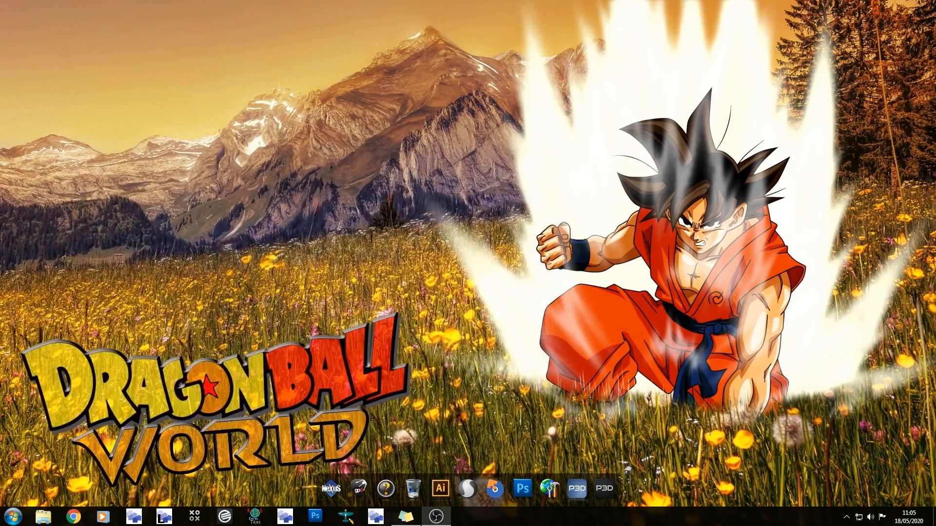
Launch Microsoft Flight Simulator X and open the Scenery Library from its settings
left_click(13, 516)
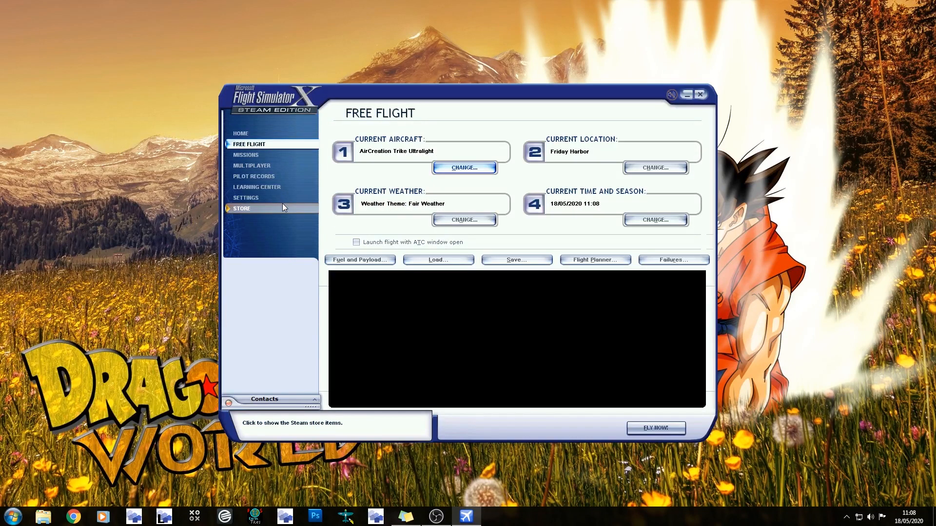
left_click(247, 196)
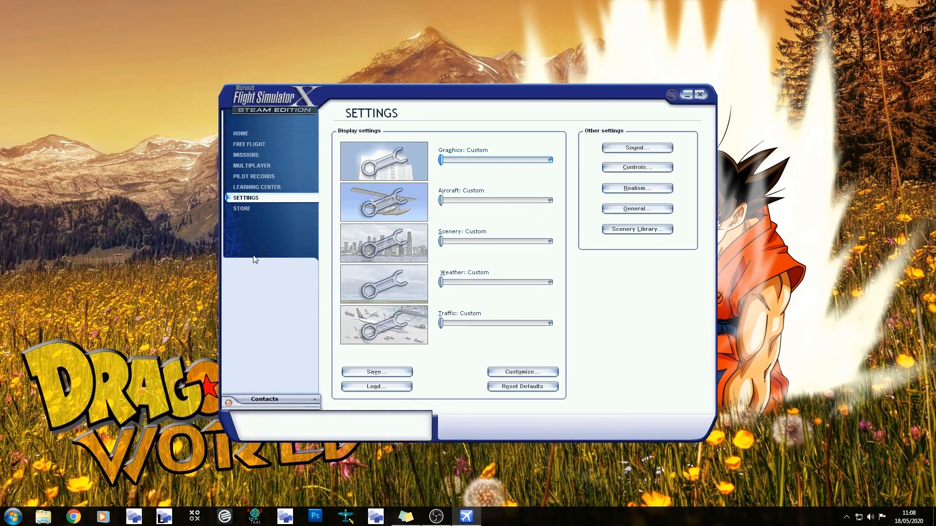
left_click(641, 230)
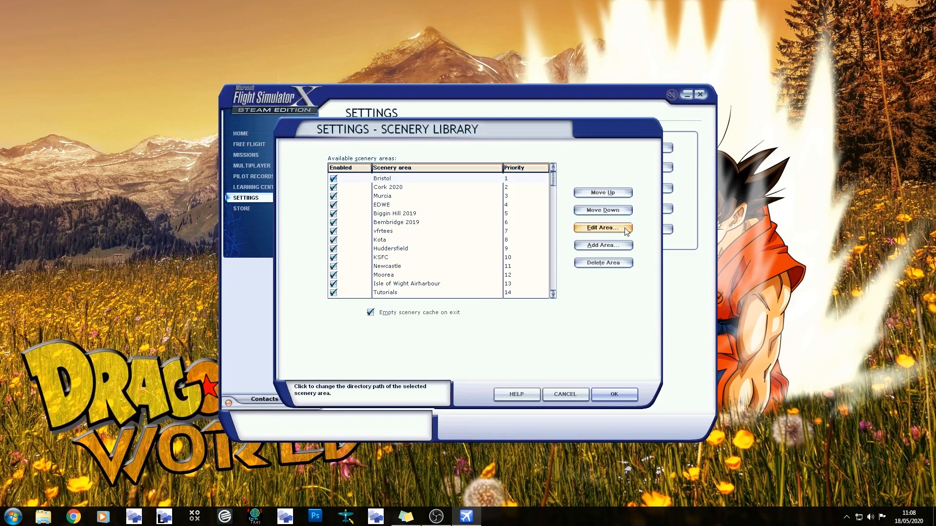
Try adding the Newcastle folder from Soarfly Concepts Scenery as a new scenery area, and cancel the directory selection
left_click(619, 246)
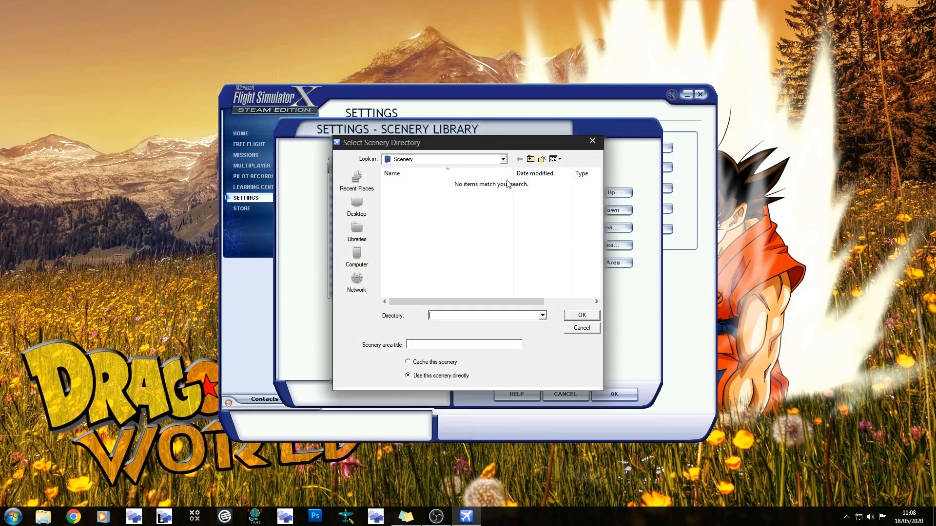
left_click(503, 159)
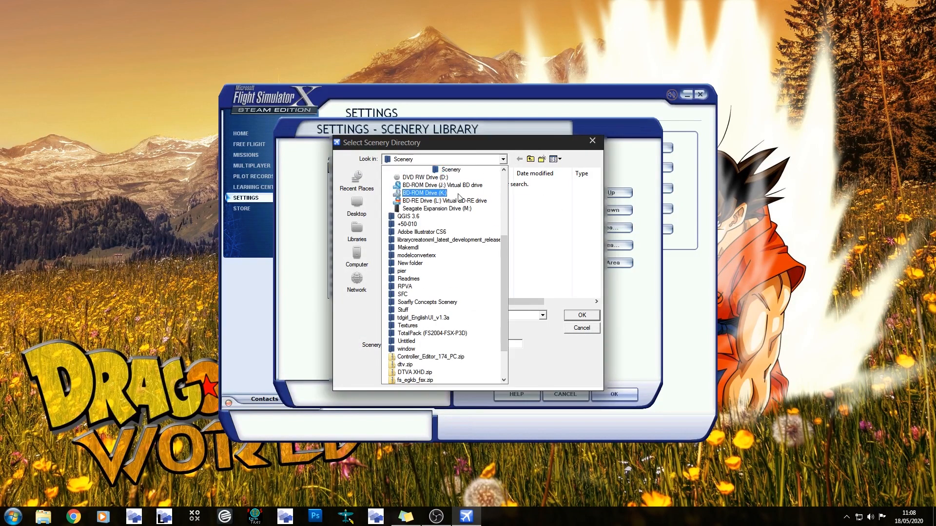
scroll(458, 187, "up", 1)
left_click(461, 178)
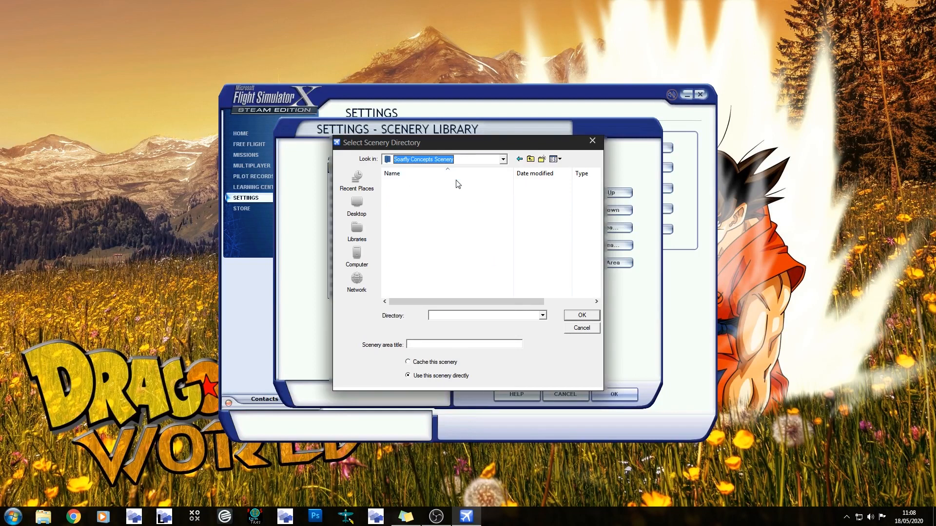
left_click(414, 271)
scroll(419, 251, "down", 3)
scroll(420, 251, "up", 3)
scroll(420, 249, "down", 6)
scroll(409, 292, "down", 2)
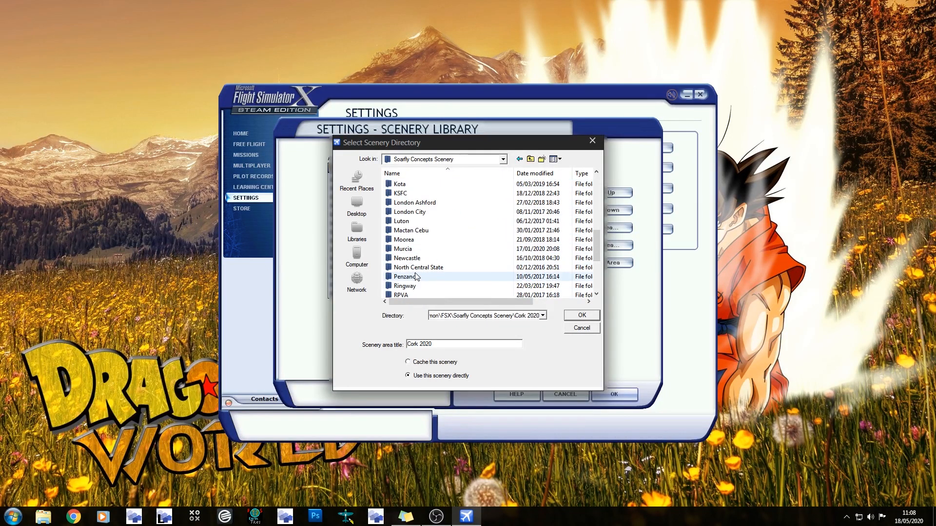
left_click(415, 260)
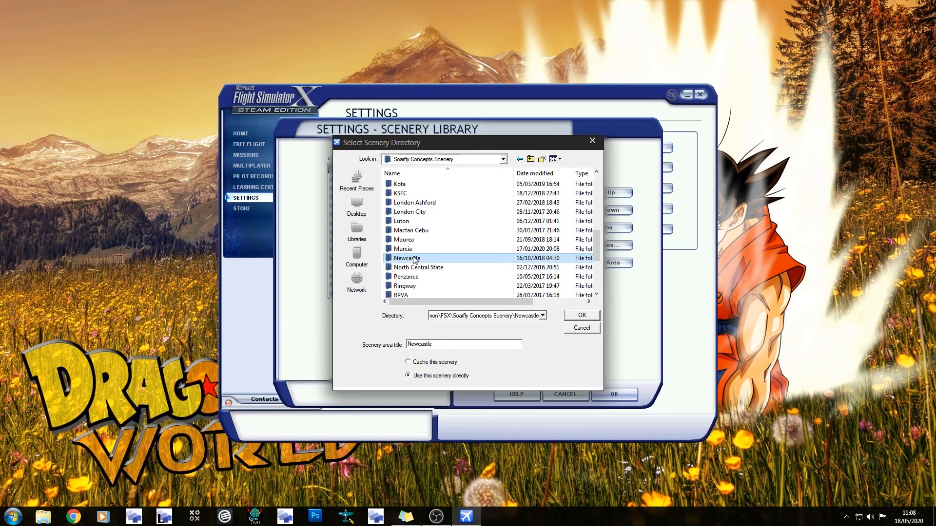
double_click(413, 258)
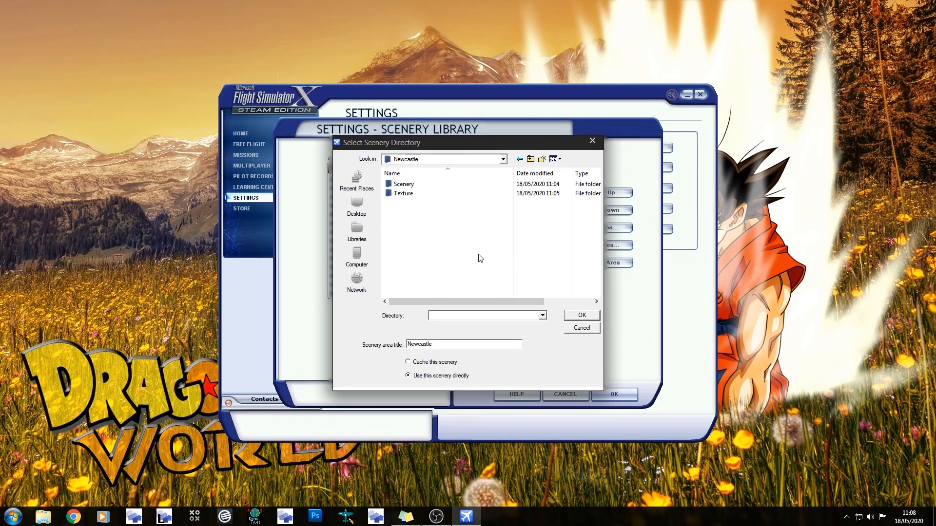
left_click(582, 328)
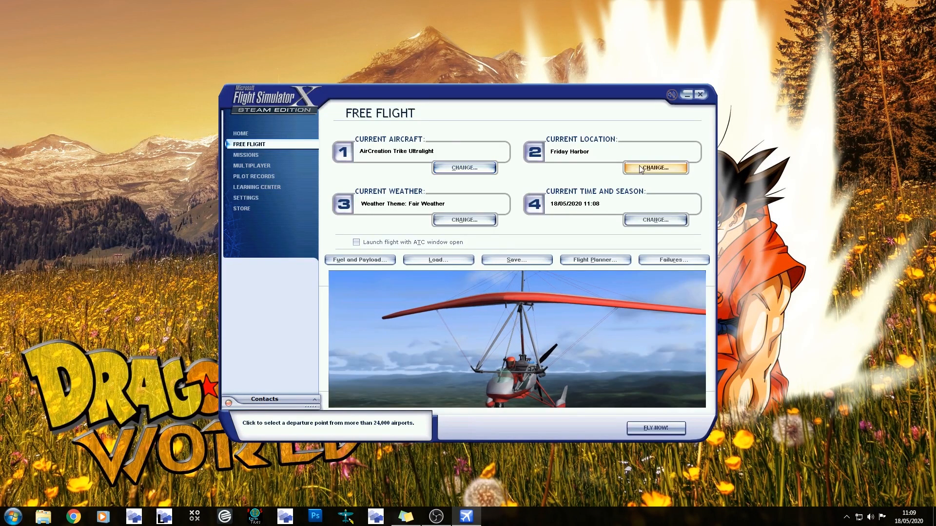
Set the free flight's location to Newcastle using the airport ID EGNT
left_click(653, 167)
left_click(468, 167)
type("egnt")
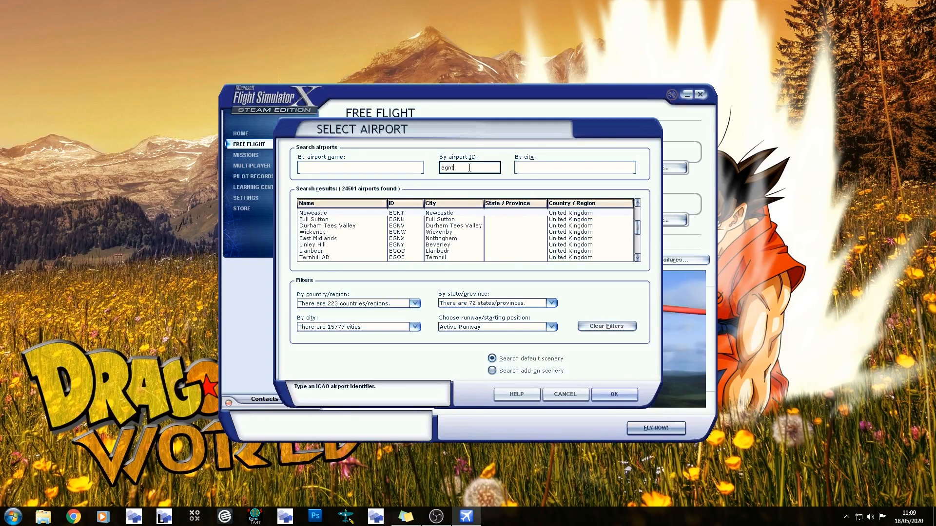
key("Return")
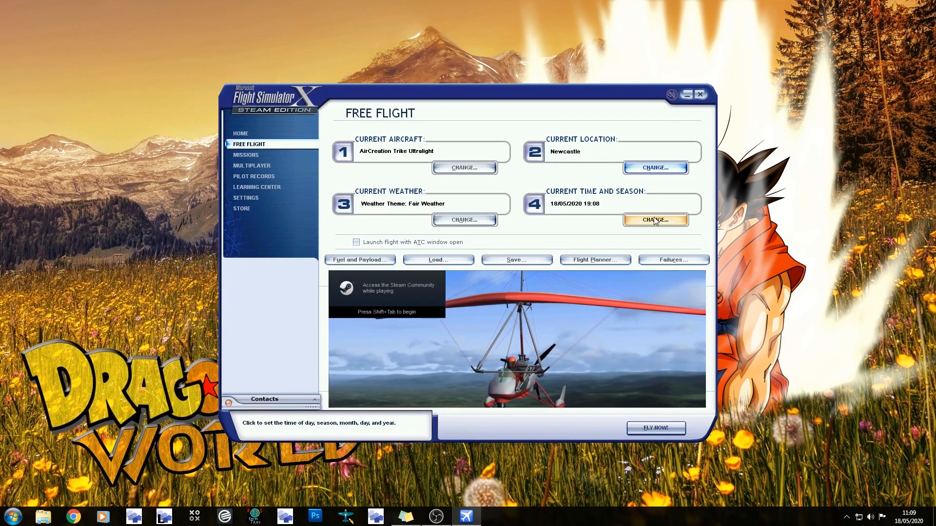
Set the flight's time of day to Day and start the flight
left_click(655, 220)
left_click(315, 182)
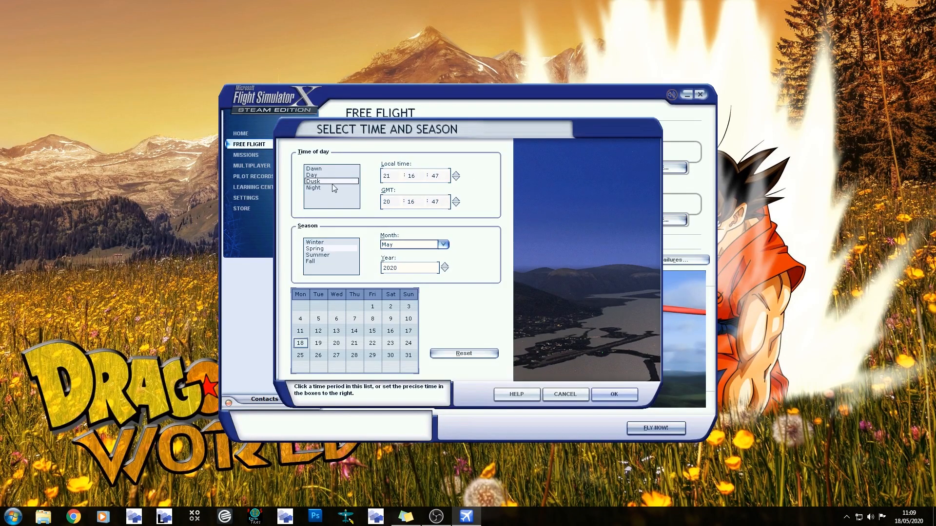
left_click(326, 176)
left_click(615, 394)
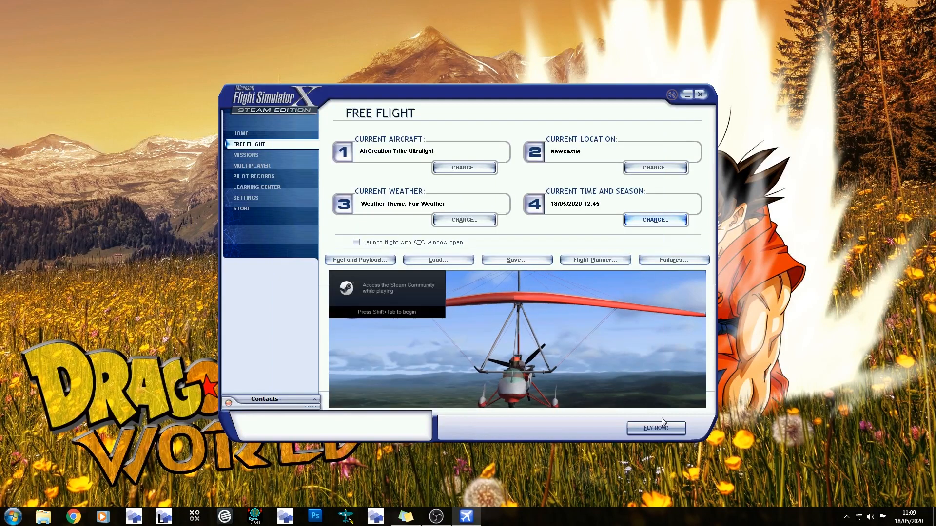
left_click(662, 429)
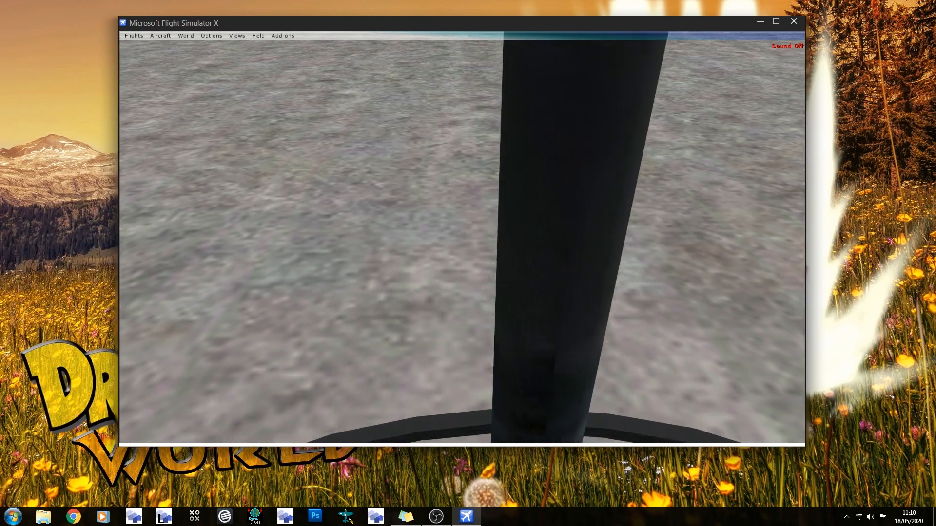
Enable slew mode and raise the aircraft to about 520 ft above runway 07
key("y")
key("F4")
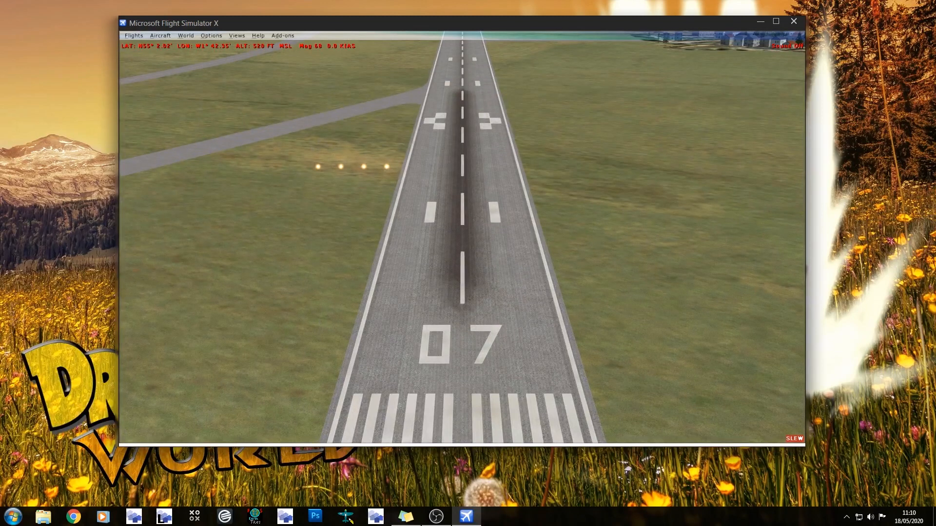
key("y")
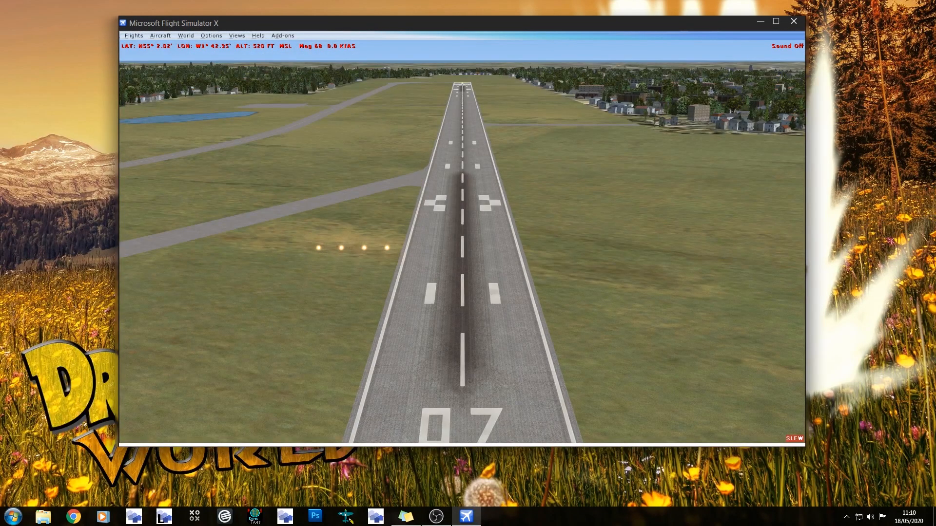
Slew the aircraft around the start of runway 07 and examine the hangar, taxiways and surrounding airfield
key("KP_1")
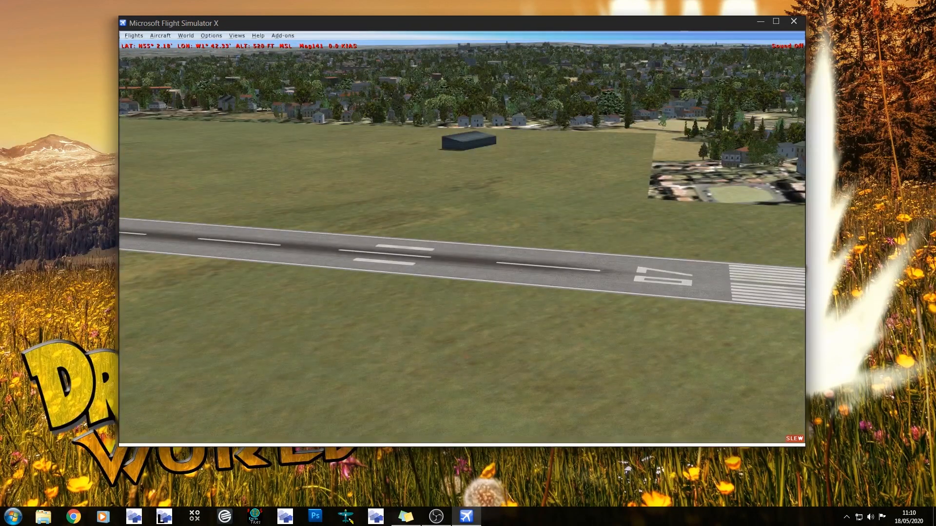
key("KP_1")
key("KP_1")
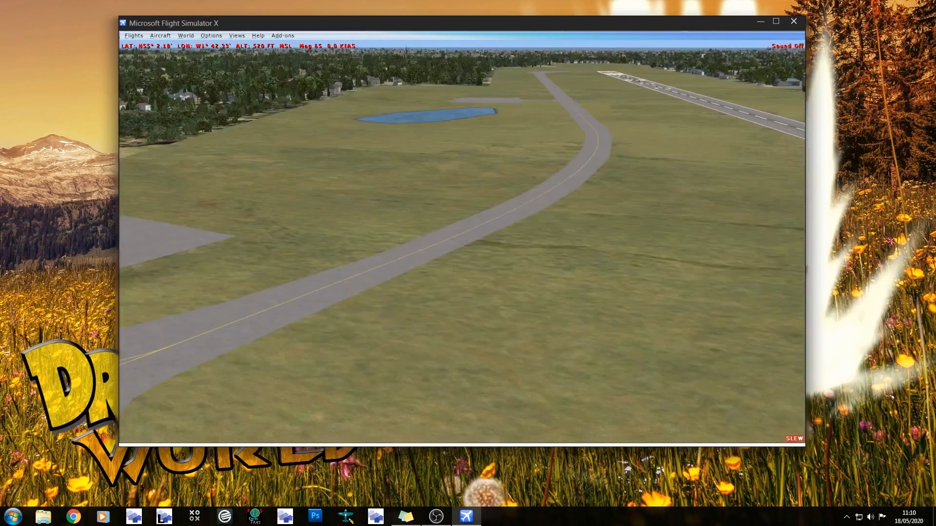
key("KP_2")
key("KP_6")
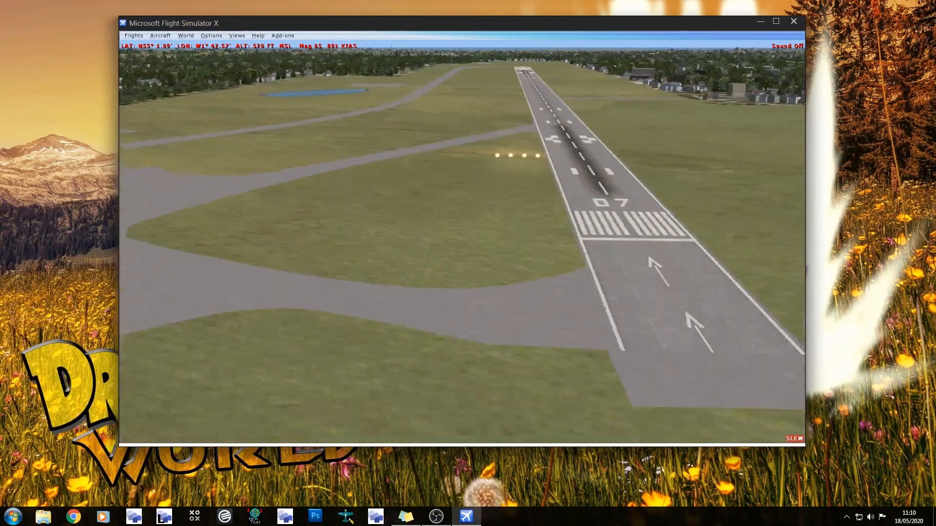
key("y")
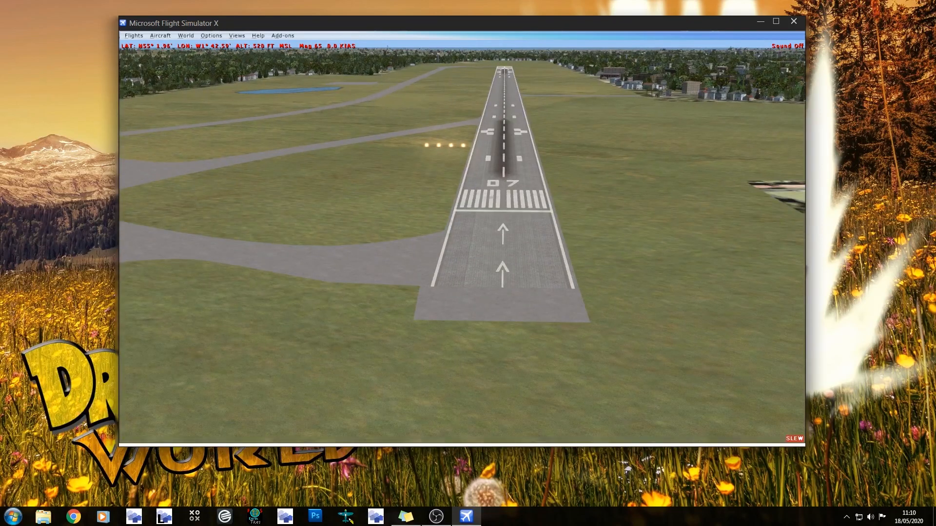
key("shift+BackSpace")
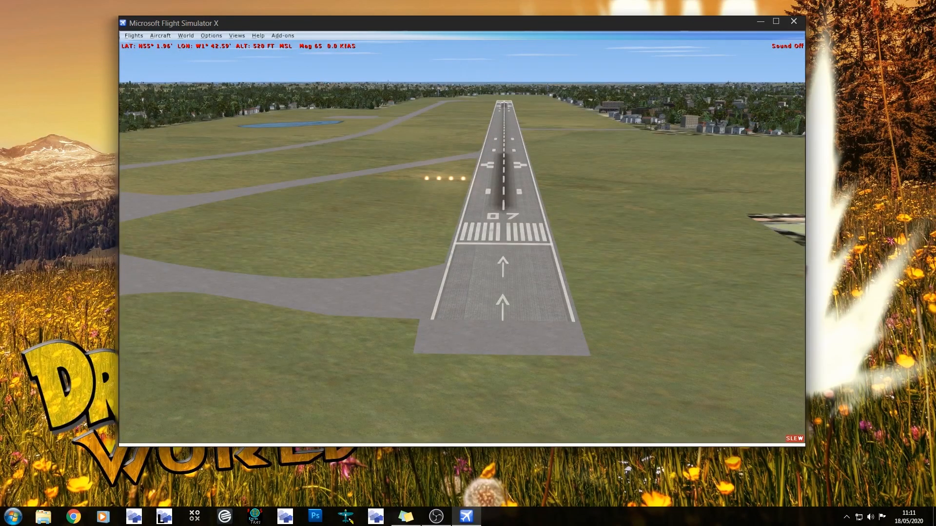